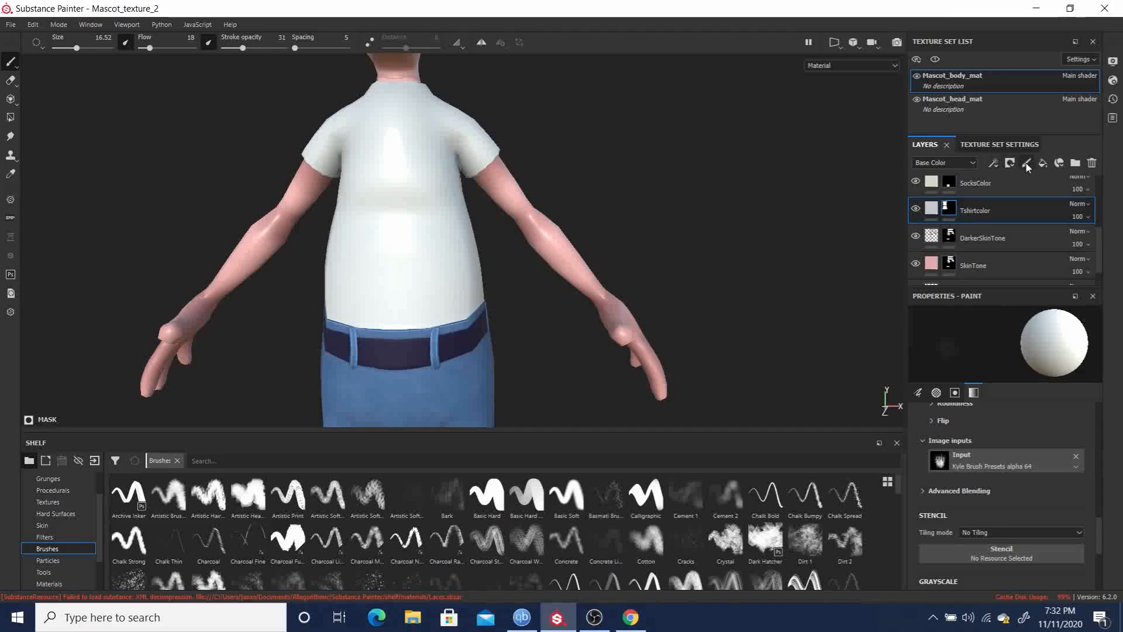
Add a paint layer above Tshirtcolor and give it a black mask with the Tshirtcolor mask pasted in.
{"action": "left_click", "coordinate": [1026, 164]}
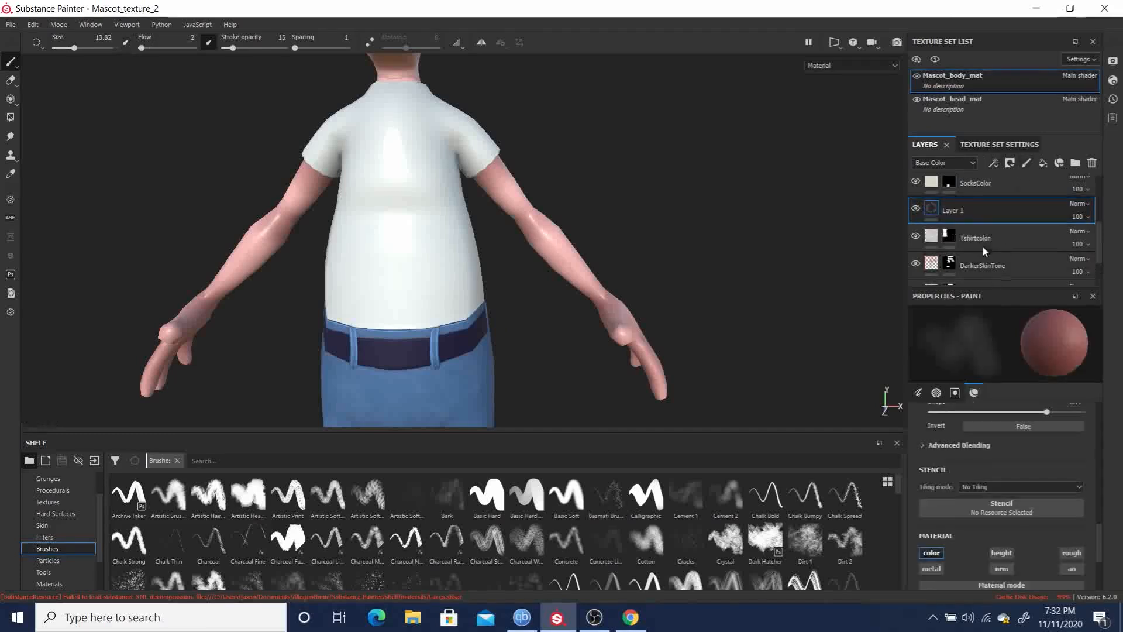
{"action": "right_click", "coordinate": [949, 237]}
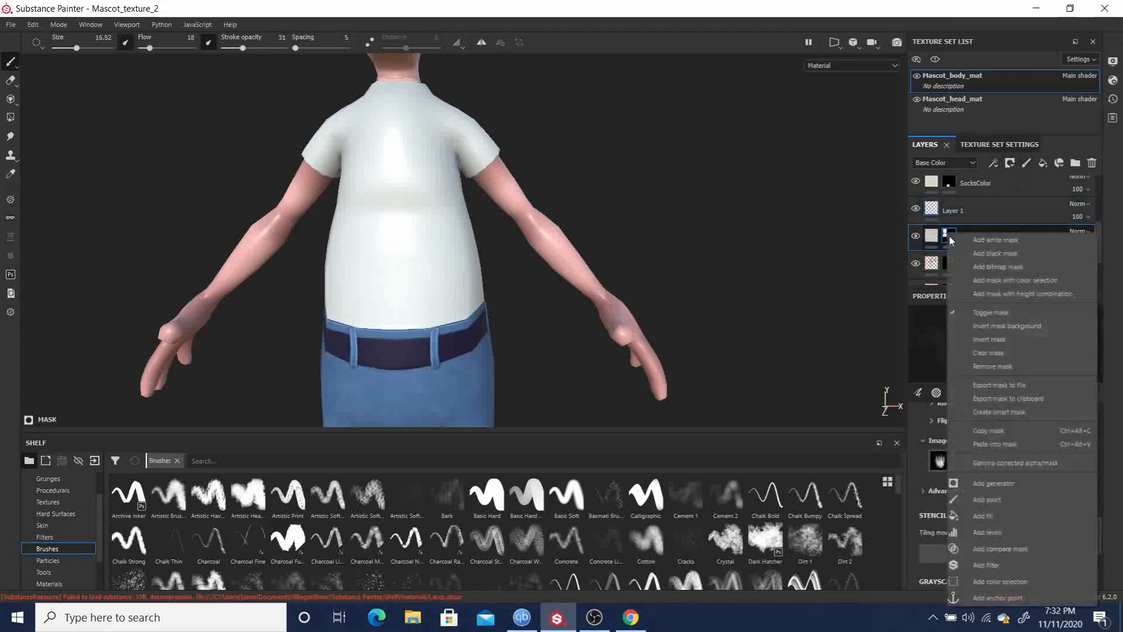
{"action": "left_click", "coordinate": [997, 431]}
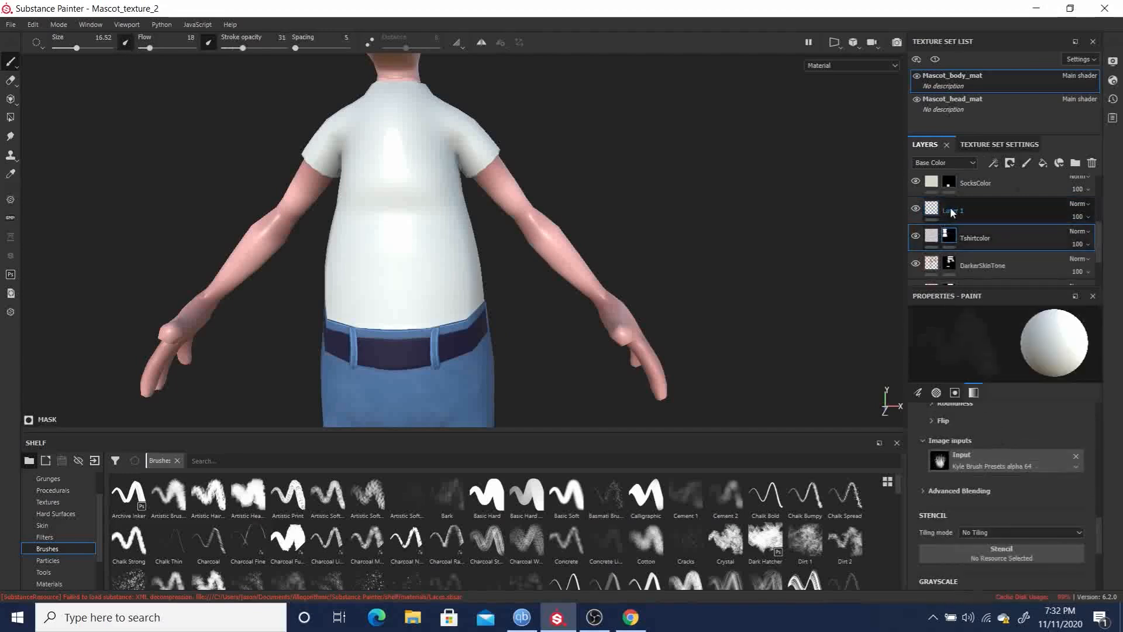
{"action": "right_click", "coordinate": [951, 213]}
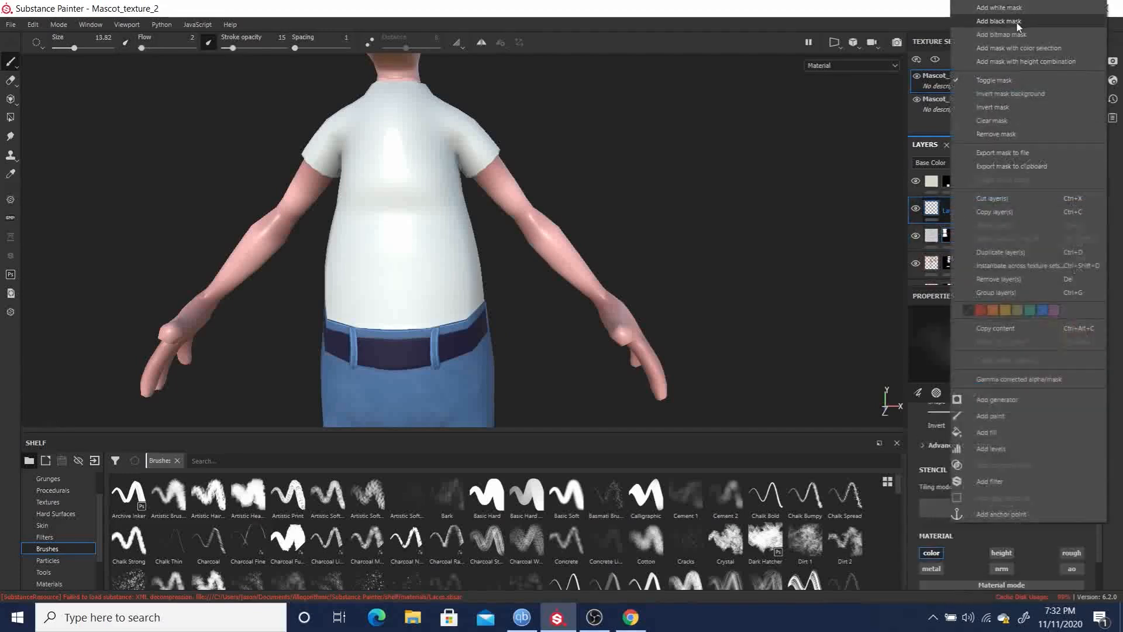
{"action": "left_click", "coordinate": [1017, 23]}
{"action": "right_click", "coordinate": [952, 204]}
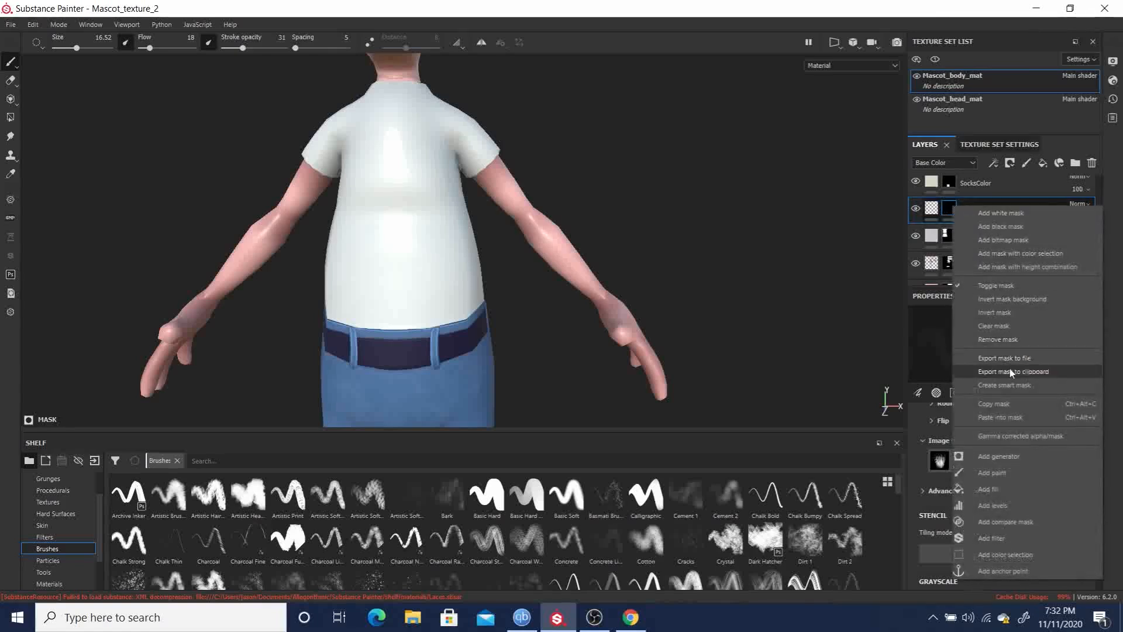
{"action": "left_click", "coordinate": [1014, 417]}
Set the new layer's paint base color to a muted teal of about RGB 0.300, 0.466, 0.466, starting from a shirt color sample.
{"action": "left_click", "coordinate": [932, 209]}
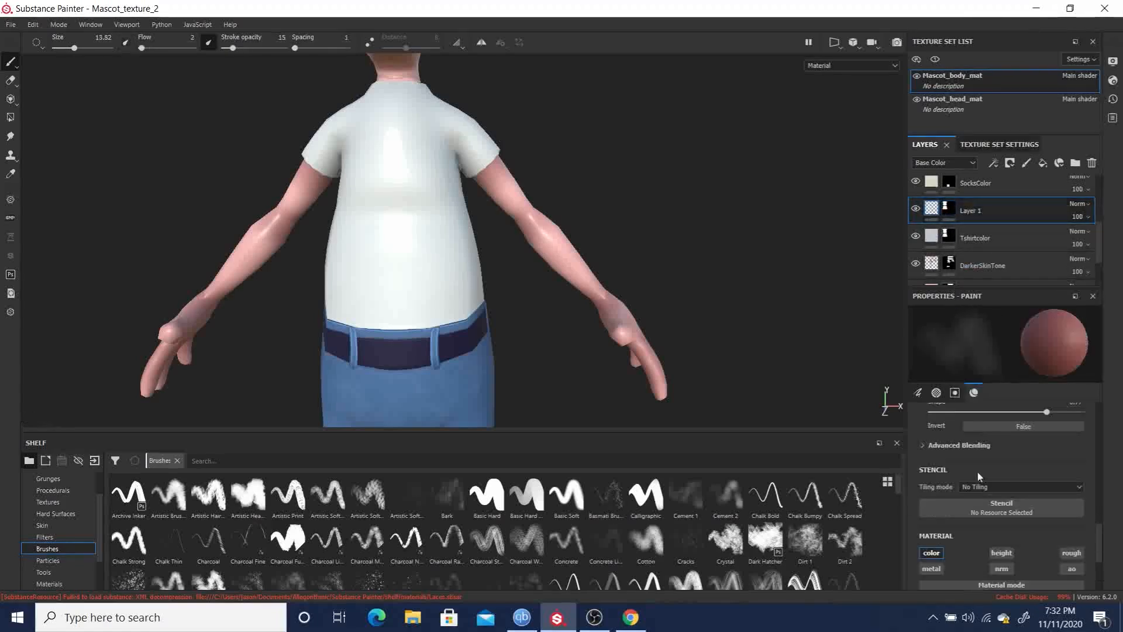
{"action": "scroll", "coordinate": [980, 529], "scroll_direction": "down", "scroll_amount": 3}
{"action": "left_click", "coordinate": [989, 525]}
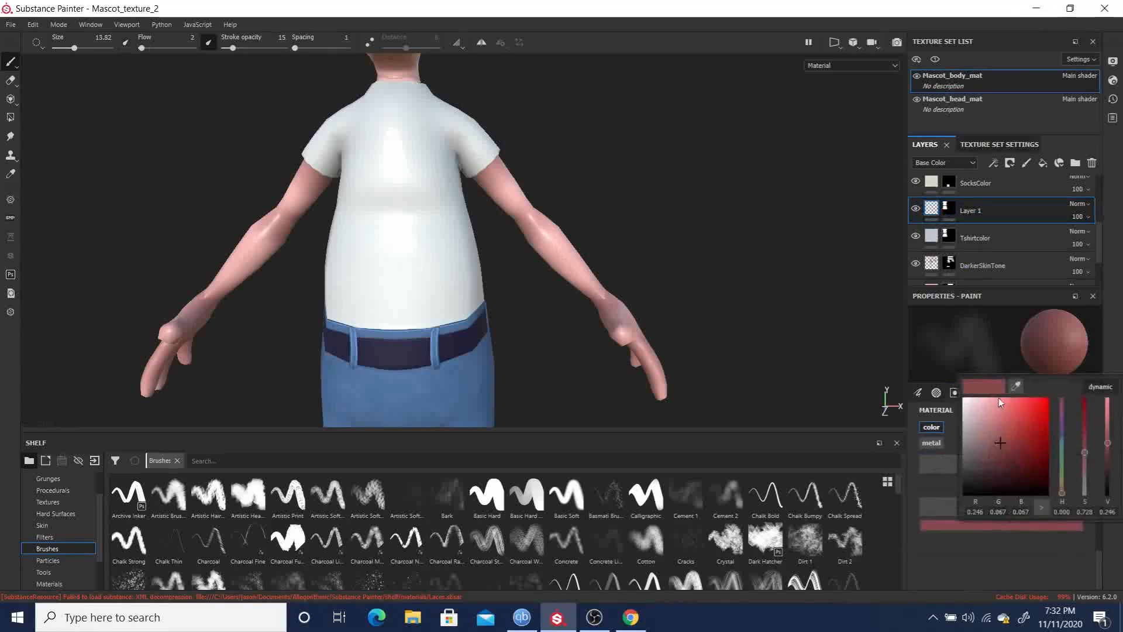
{"action": "left_click", "coordinate": [1016, 390]}
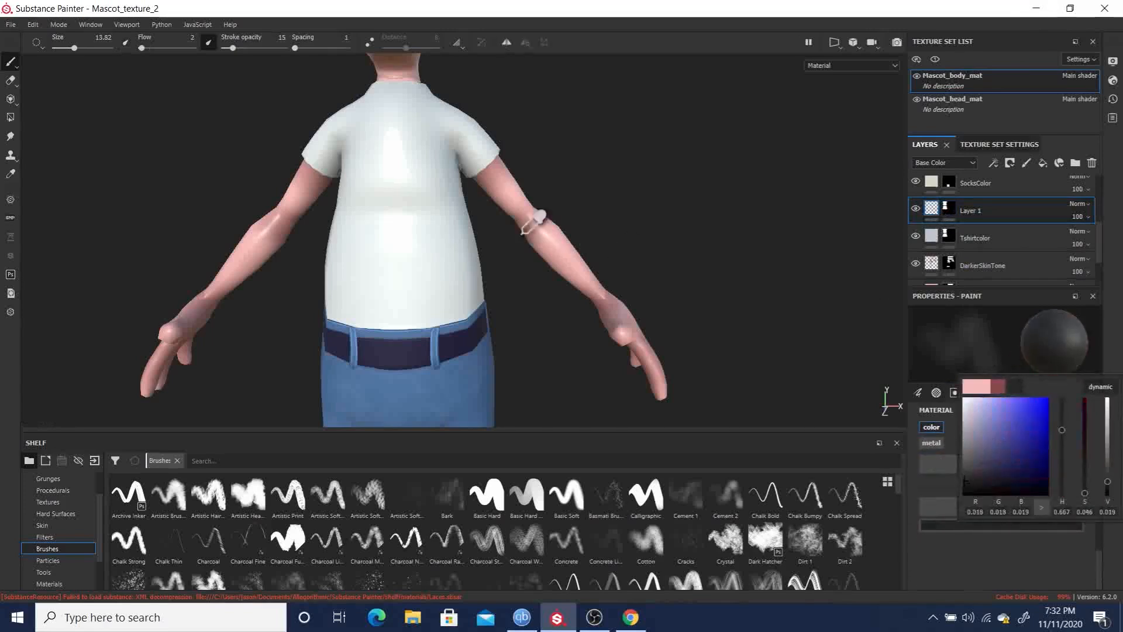
{"action": "left_click", "coordinate": [436, 214]}
{"action": "left_click", "coordinate": [977, 423]}
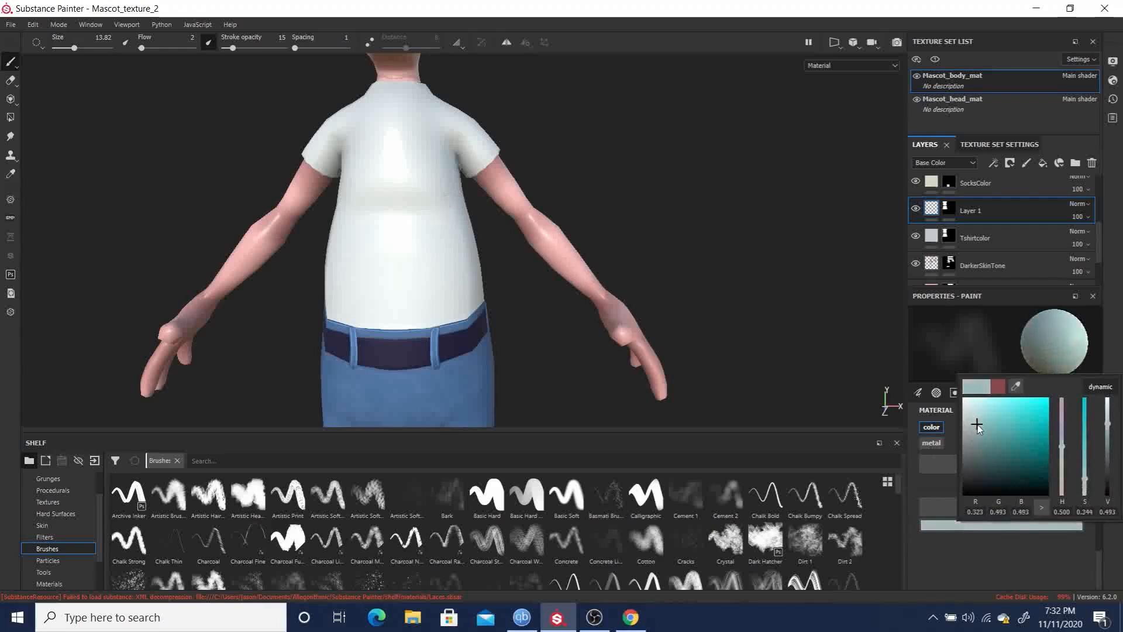
{"action": "left_click_drag", "start_coordinate": [977, 420], "coordinate": [978, 420]}
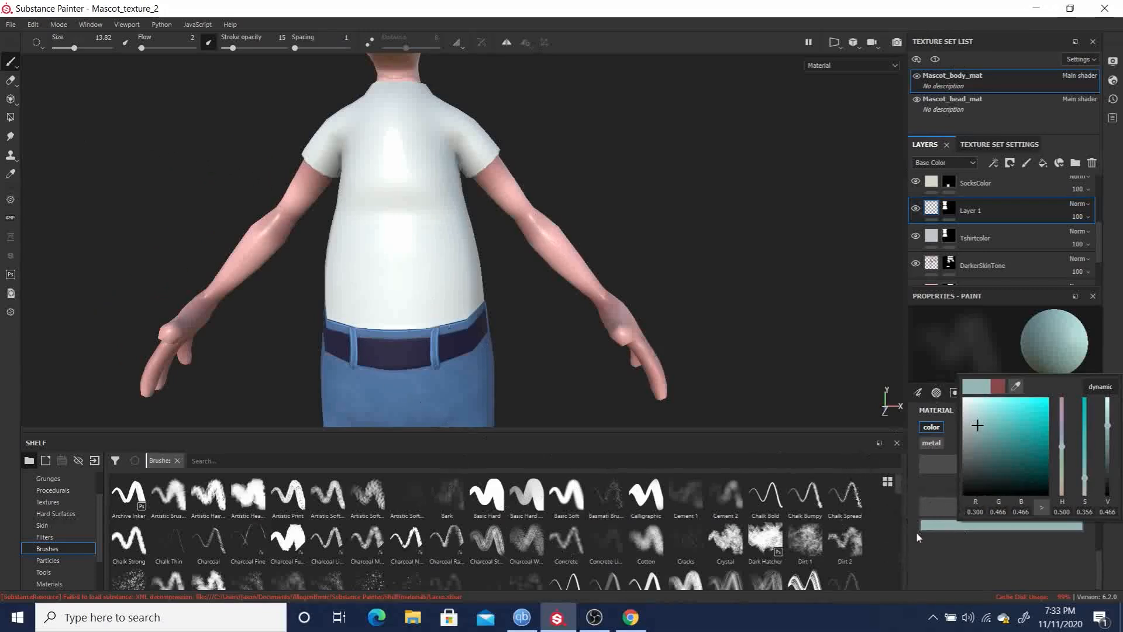
Set the Wash brush to size 12.37, flow 20 and stroke opacity 29.
{"action": "mouse_move", "coordinate": [898, 483]}
{"action": "left_mouse_down"}
{"action": "mouse_move", "coordinate": [899, 515]}
{"action": "mouse_move", "coordinate": [928, 575]}
{"action": "left_mouse_up"}
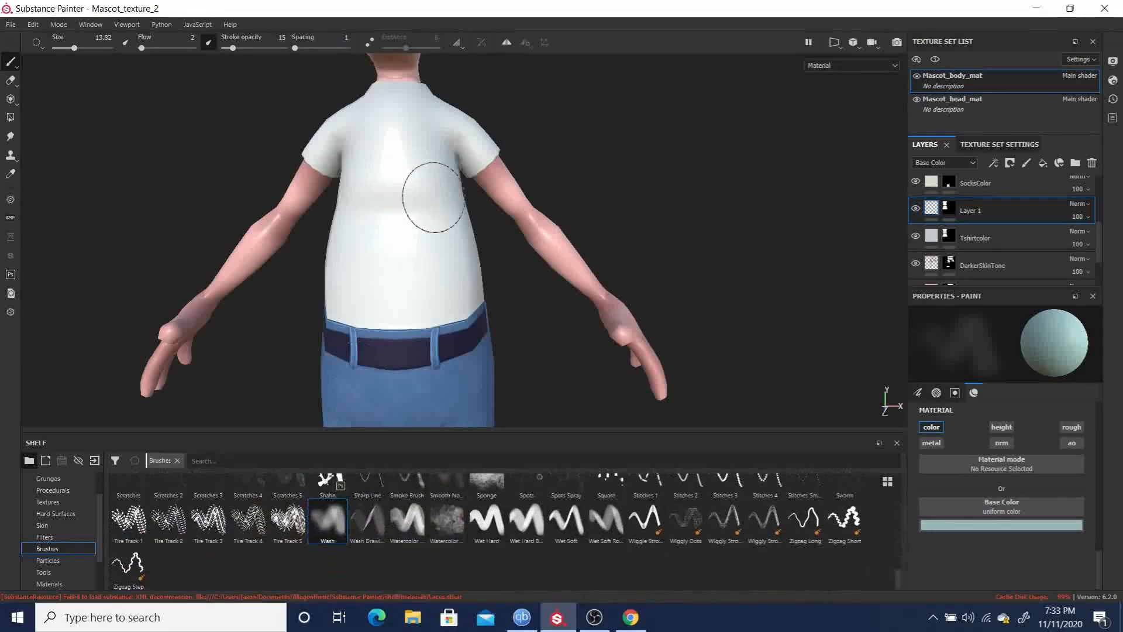
{"action": "key", "text": "bracketleft"}
{"action": "left_click_drag", "start_coordinate": [231, 46], "coordinate": [240, 47]}
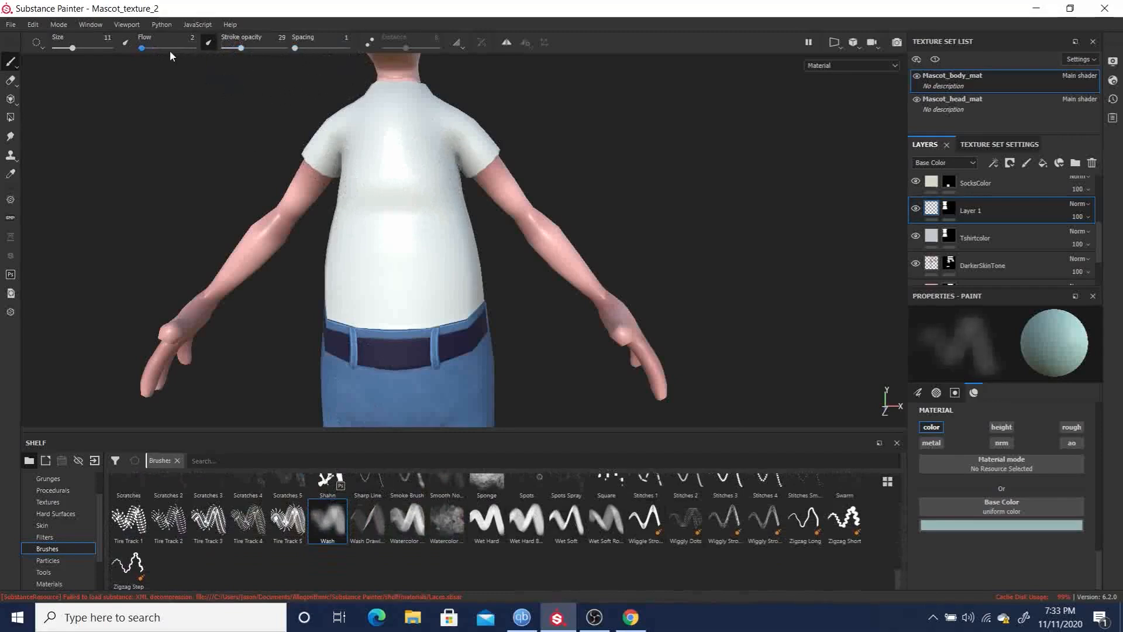
{"action": "left_click", "coordinate": [140, 48]}
{"action": "left_click", "coordinate": [145, 48]}
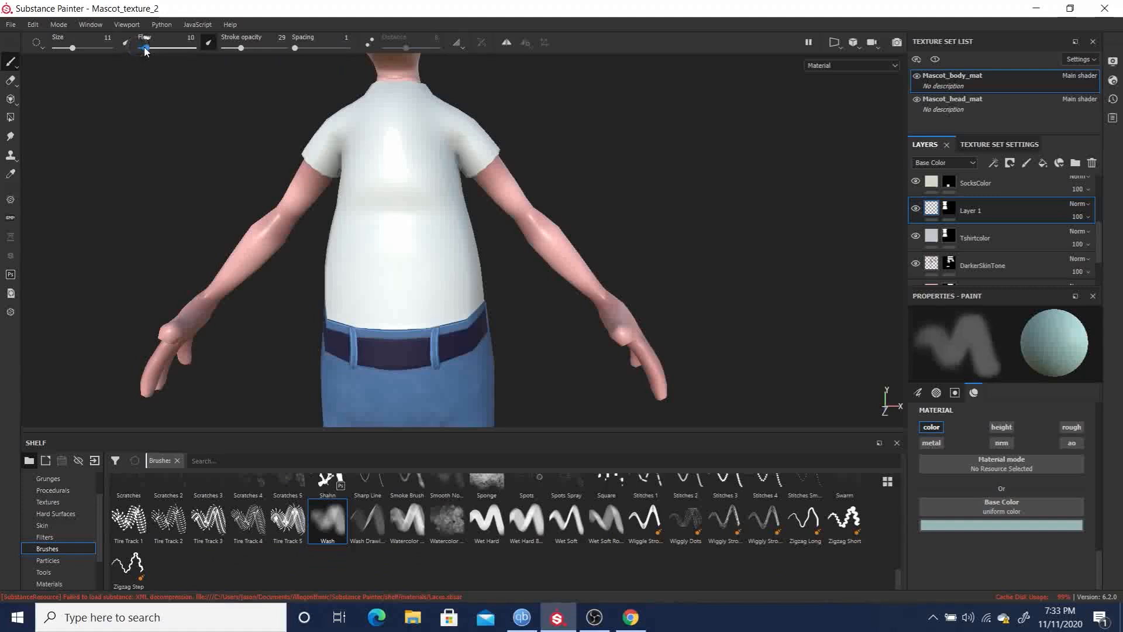
{"action": "left_click_drag", "start_coordinate": [145, 48], "coordinate": [151, 48]}
{"action": "key", "text": "bracketright"}
Paint soft teal shading across the crease on the front of the T-shirt.
{"action": "left_click_drag", "start_coordinate": [401, 205], "coordinate": [331, 201]}
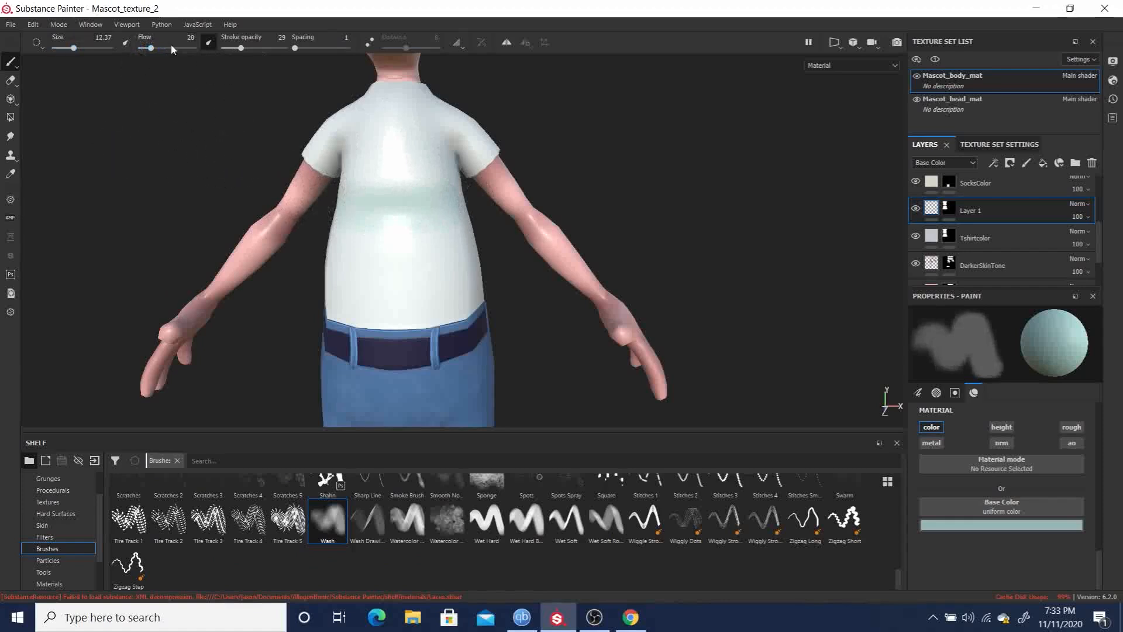
{"action": "mouse_move", "coordinate": [238, 146]}
{"action": "left_mouse_down", "text": "alt"}
{"action": "mouse_move", "coordinate": [394, 144]}
{"action": "mouse_move", "coordinate": [532, 191]}
{"action": "mouse_move", "coordinate": [396, 122]}
{"action": "left_mouse_up", "text": "alt"}
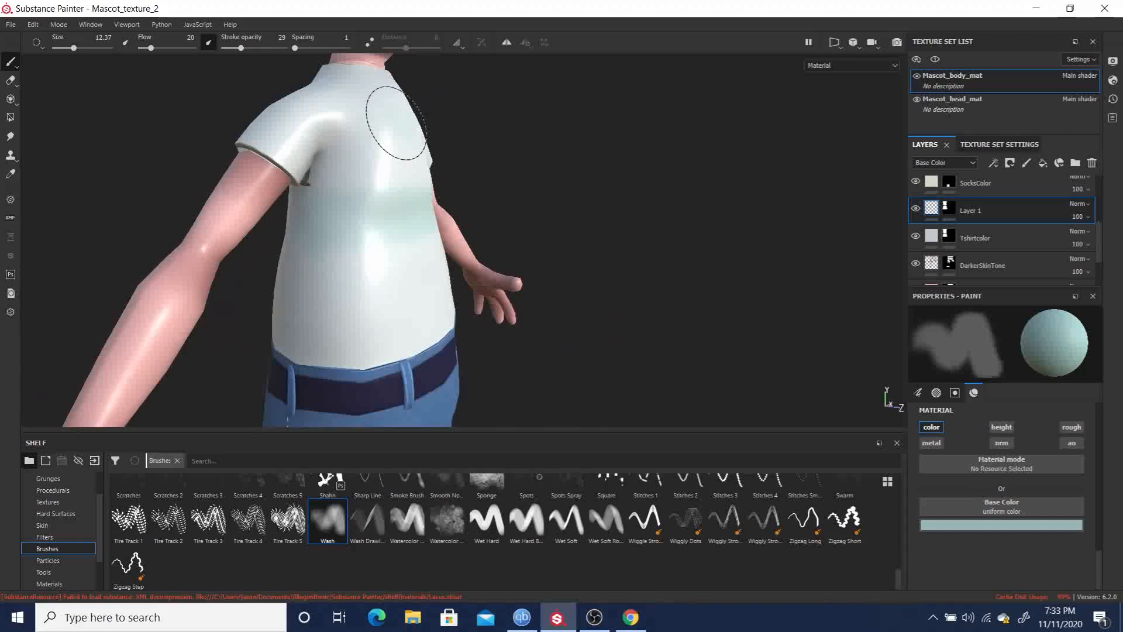
{"action": "key", "text": "ctrl"}
{"action": "key", "text": "alt"}
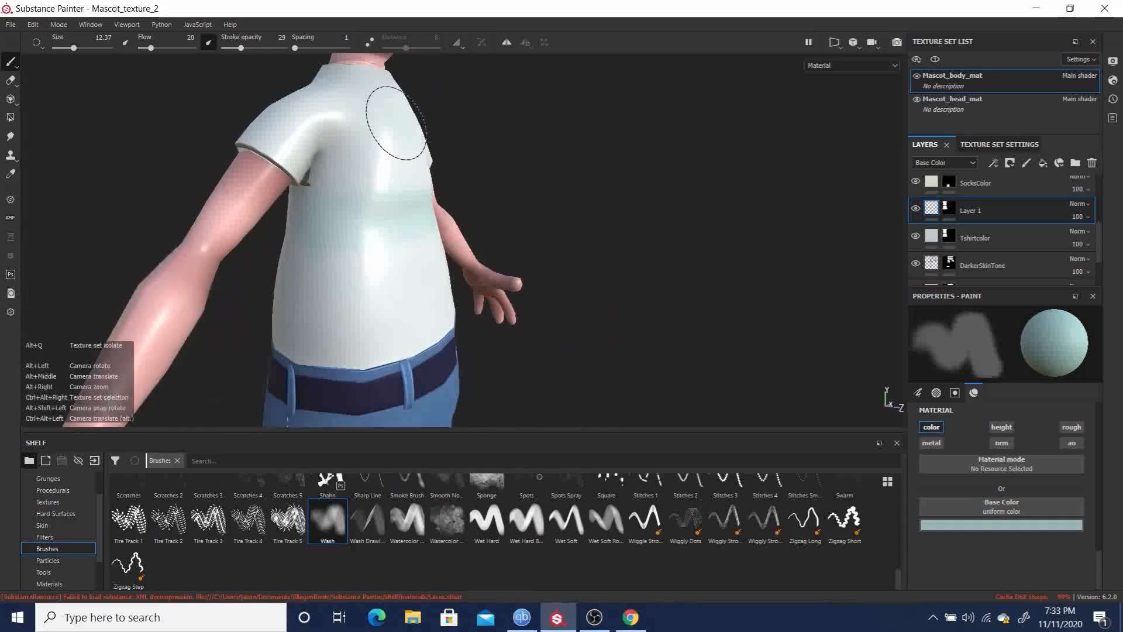
{"action": "mouse_move", "coordinate": [577, 163]}
{"action": "left_mouse_down", "text": "alt"}
{"action": "mouse_move", "coordinate": [200, 171]}
{"action": "mouse_move", "coordinate": [258, 157]}
{"action": "left_mouse_up", "text": "alt"}
{"action": "key", "text": "ctrl"}
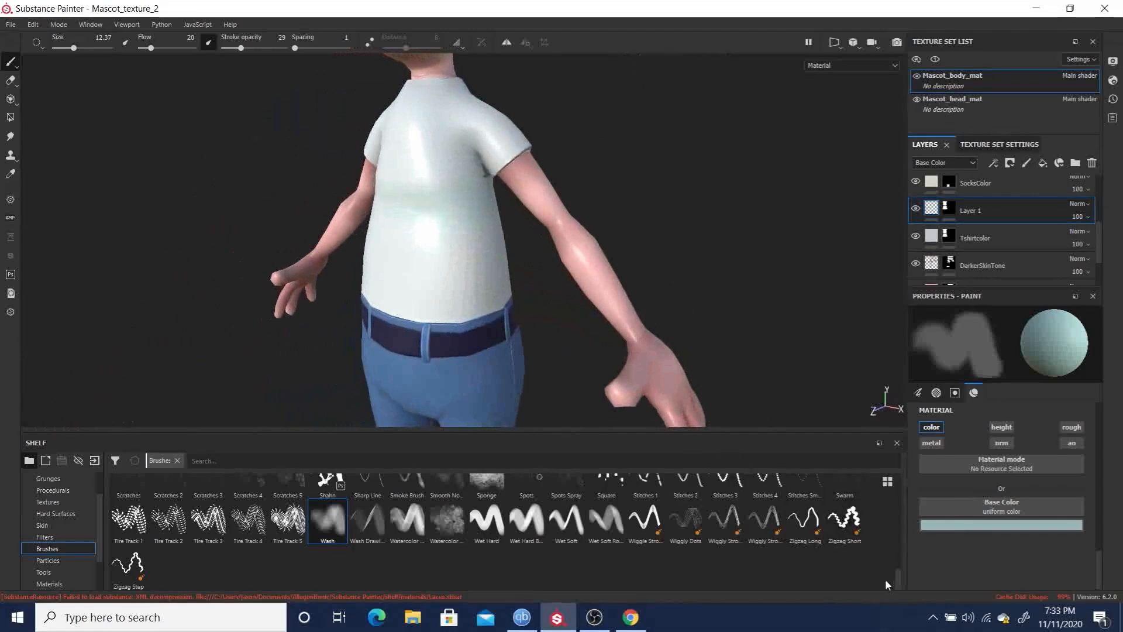
Switch to the Dirt 1 brush, try a stroke over the front crease of the shirt, and undo it.
{"action": "left_click_drag", "start_coordinate": [900, 574], "coordinate": [875, 489]}
{"action": "left_click", "coordinate": [805, 525]}
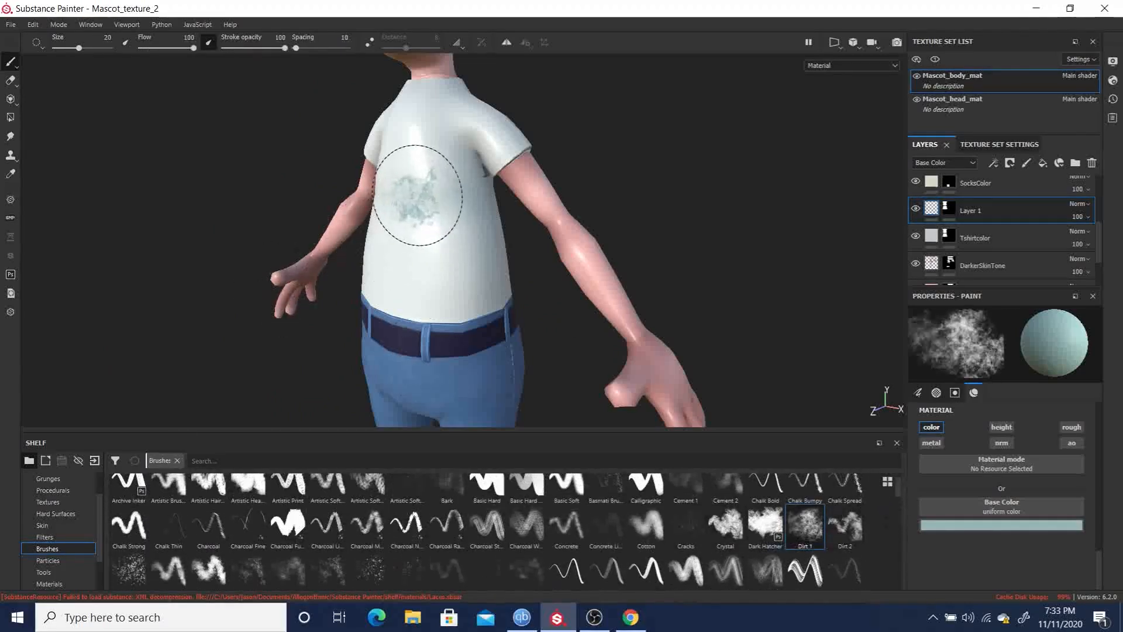
{"action": "left_click_drag", "start_coordinate": [440, 210], "coordinate": [446, 205]}
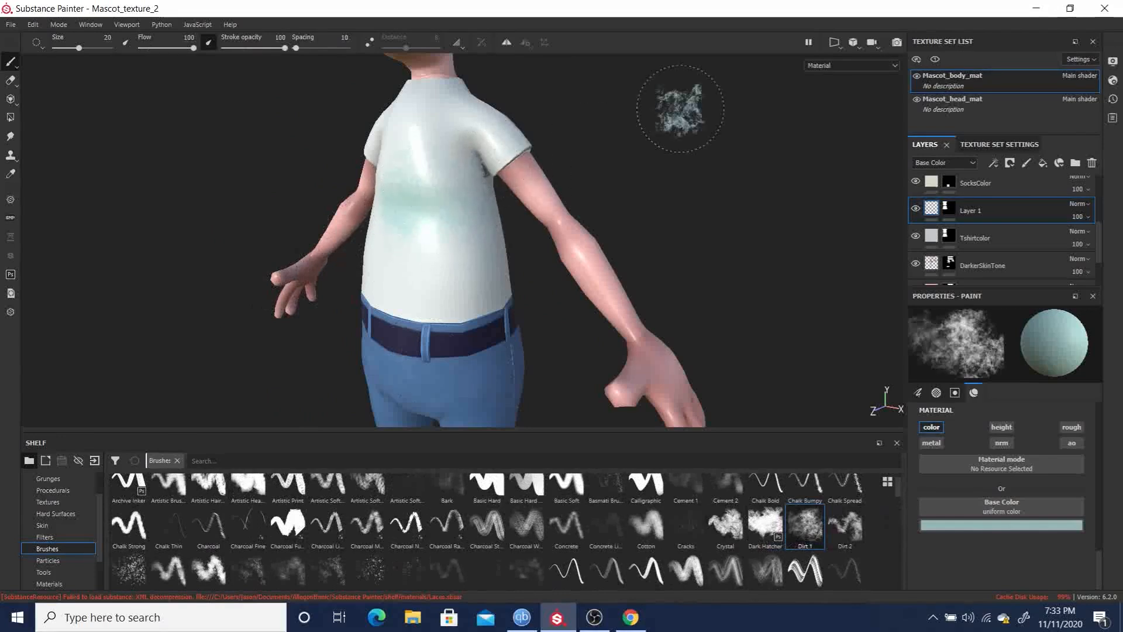
{"action": "key", "text": "ctrl+z"}
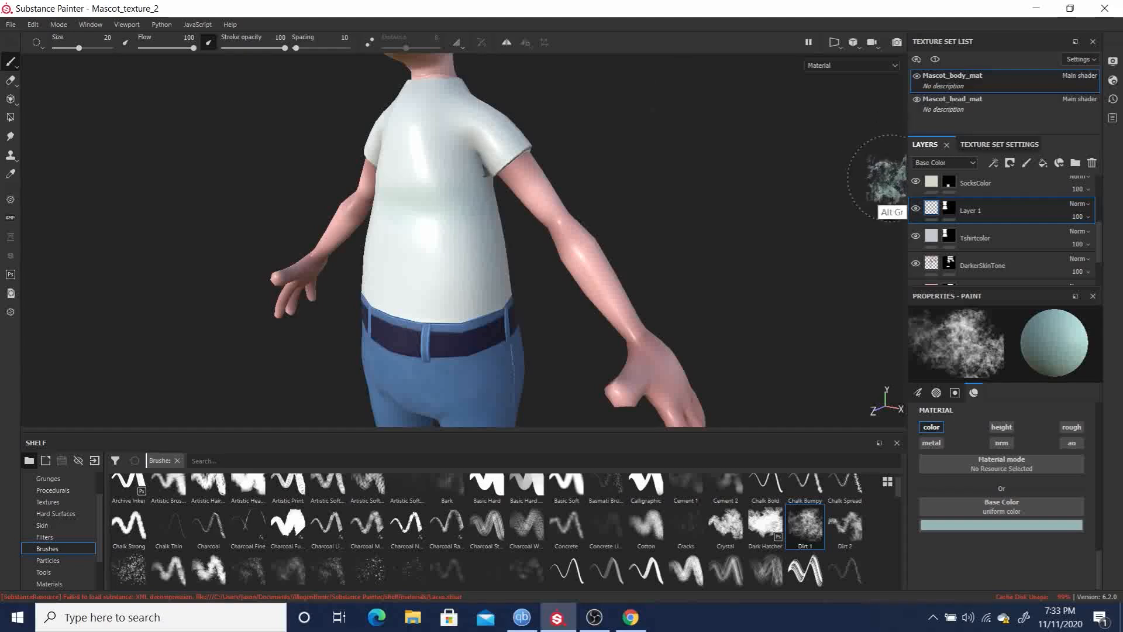
Lower the Dirt 1 brush to flow 45 and stroke opacity 45, testing it on the shirt's chest.
{"action": "mouse_move", "coordinate": [727, 201]}
{"action": "left_mouse_down", "text": "alt"}
{"action": "mouse_move", "coordinate": [865, 200]}
{"action": "mouse_move", "coordinate": [862, 209]}
{"action": "left_mouse_up", "text": "alt"}
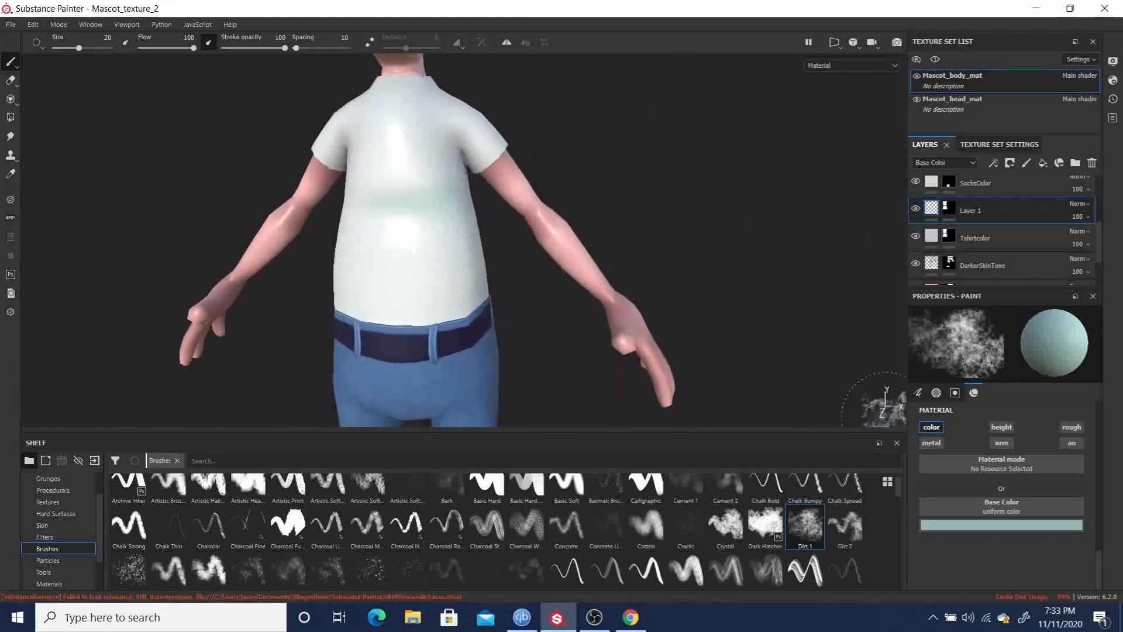
{"action": "left_click", "coordinate": [174, 47]}
{"action": "left_click_drag", "start_coordinate": [173, 47], "coordinate": [151, 48]}
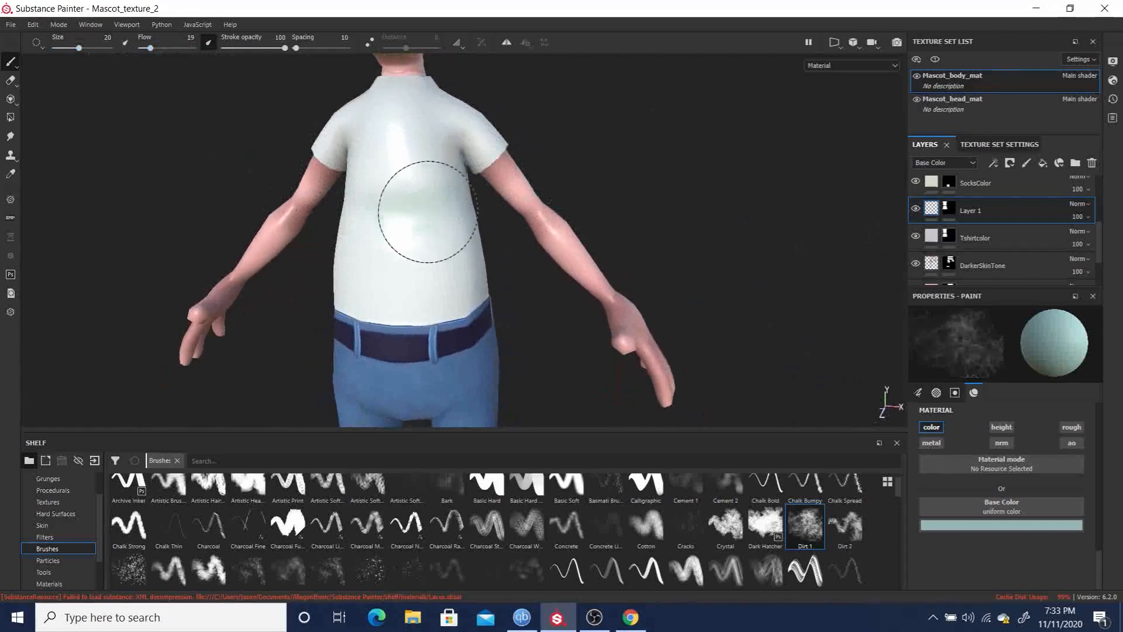
{"action": "mouse_move", "coordinate": [403, 196]}
{"action": "left_mouse_down", "text": "ctrl"}
{"action": "mouse_move", "coordinate": [411, 240]}
{"action": "mouse_move", "coordinate": [510, 268]}
{"action": "left_mouse_up", "text": "ctrl"}
{"action": "mouse_move", "coordinate": [405, 194]}
{"action": "left_mouse_down", "text": "ctrl"}
{"action": "mouse_move", "coordinate": [420, 157]}
{"action": "mouse_move", "coordinate": [383, 177]}
{"action": "mouse_move", "coordinate": [368, 204]}
{"action": "mouse_move", "coordinate": [397, 174]}
{"action": "mouse_move", "coordinate": [405, 207]}
{"action": "mouse_move", "coordinate": [405, 190]}
{"action": "left_mouse_up", "text": "ctrl"}
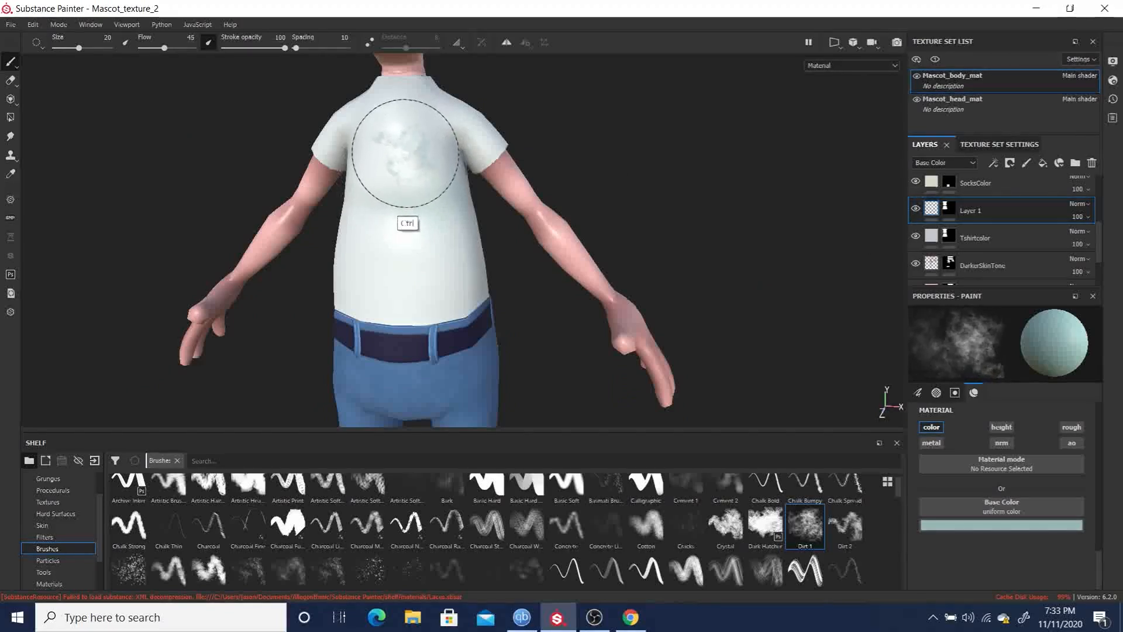
{"action": "left_click_drag", "start_coordinate": [285, 48], "coordinate": [250, 48]}
Paint textured teal shading along the crease across the front of the T-shirt.
{"action": "mouse_move", "coordinate": [420, 196]}
{"action": "left_mouse_down"}
{"action": "mouse_move", "coordinate": [359, 208]}
{"action": "mouse_move", "coordinate": [452, 215]}
{"action": "left_mouse_up"}
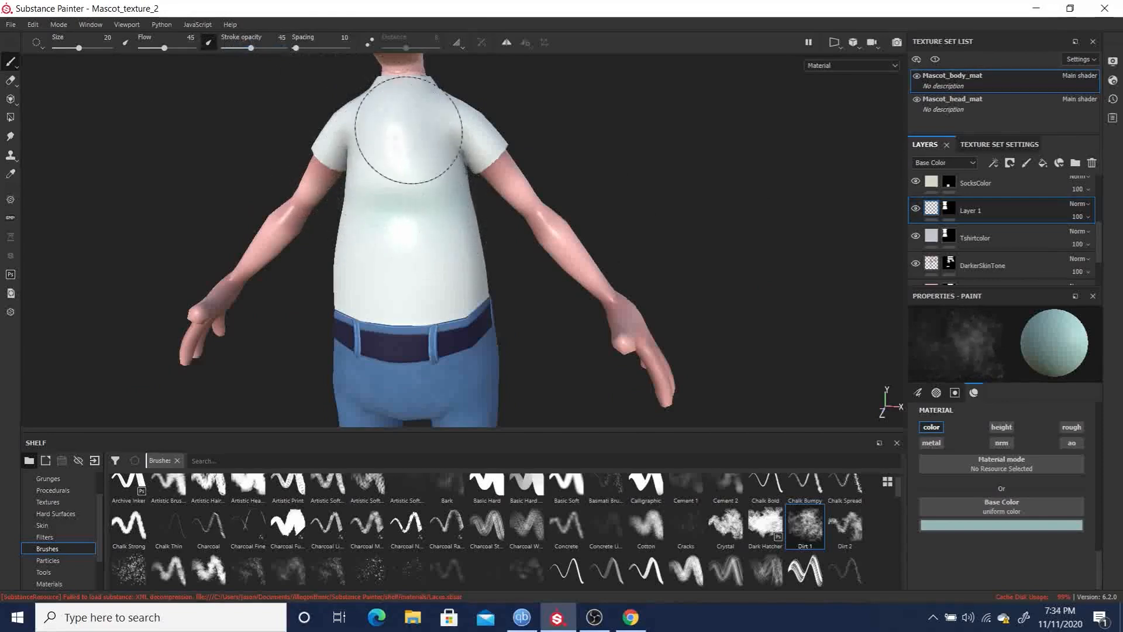
{"action": "key", "text": "alt"}
{"action": "mouse_move", "coordinate": [629, 144]}
{"action": "left_mouse_down", "text": "alt"}
{"action": "mouse_move", "coordinate": [652, 107]}
{"action": "mouse_move", "coordinate": [641, 90]}
{"action": "left_mouse_up", "text": "alt"}
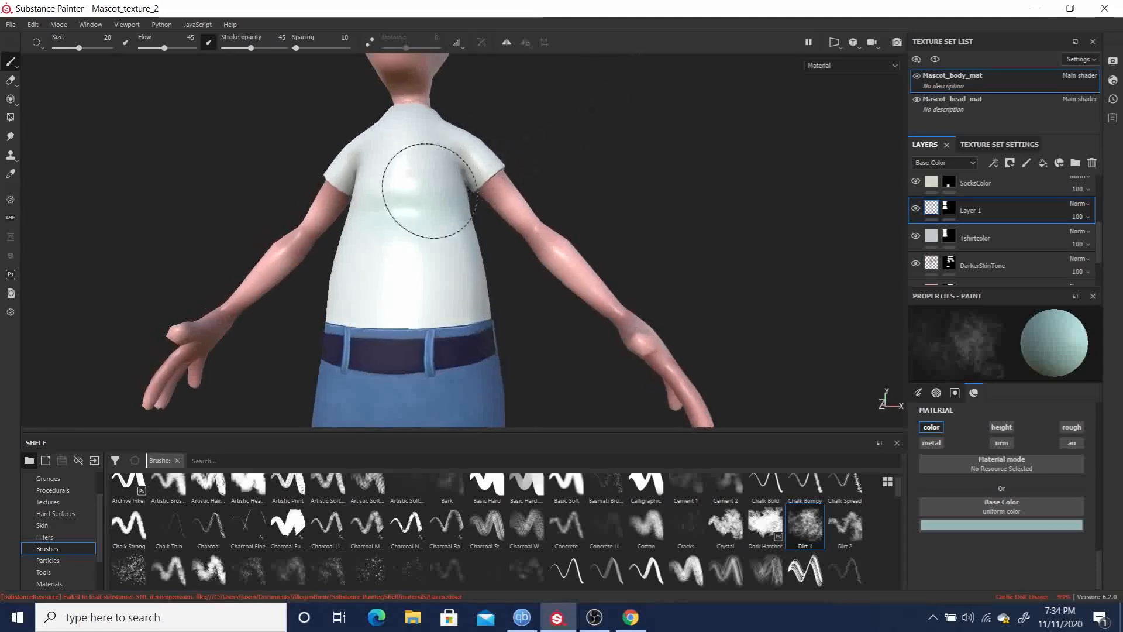
{"action": "mouse_move", "coordinate": [553, 145]}
{"action": "left_mouse_down", "text": "alt"}
{"action": "mouse_move", "coordinate": [577, 107]}
{"action": "mouse_move", "coordinate": [517, 124]}
{"action": "left_mouse_up", "text": "alt"}
Reduce the brush size to 9.43 and shade the T-shirt's armpit folds on both sides.
{"action": "key", "text": "bracketleft"}
{"action": "key", "text": "bracketleft"}
{"action": "key", "text": "bracketleft"}
{"action": "key", "text": "bracketleft"}
{"action": "key", "text": "bracketleft"}
{"action": "key", "text": "bracketleft"}
{"action": "key", "text": "bracketleft"}
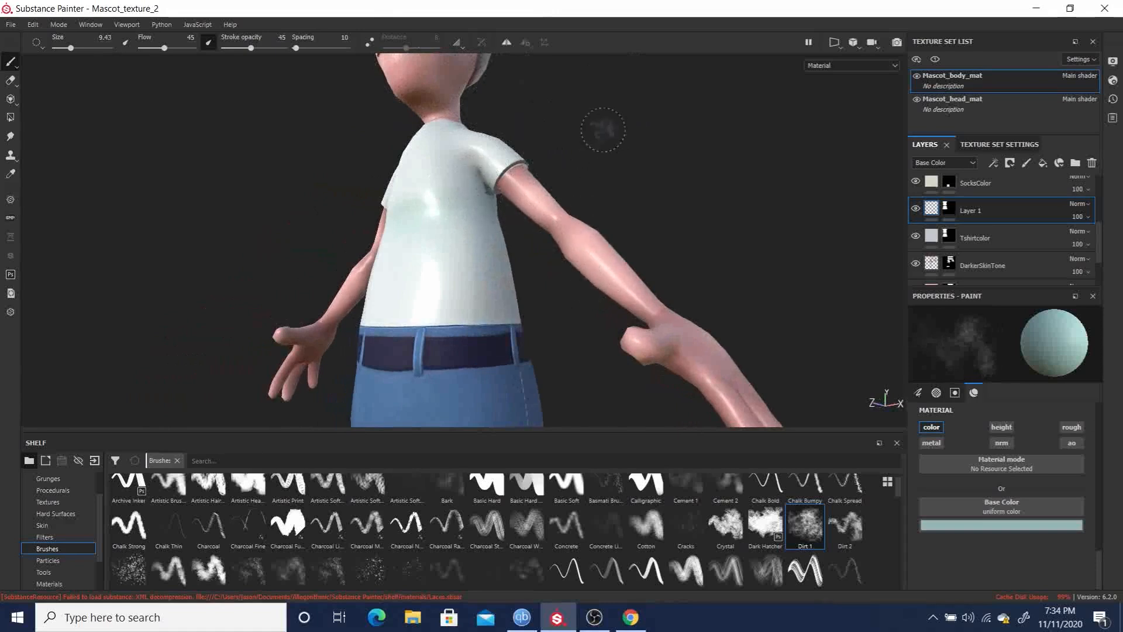
{"action": "mouse_move", "coordinate": [704, 141]}
{"action": "left_mouse_down", "text": "alt"}
{"action": "mouse_move", "coordinate": [787, 155]}
{"action": "mouse_move", "coordinate": [602, 205]}
{"action": "left_mouse_up", "text": "alt"}
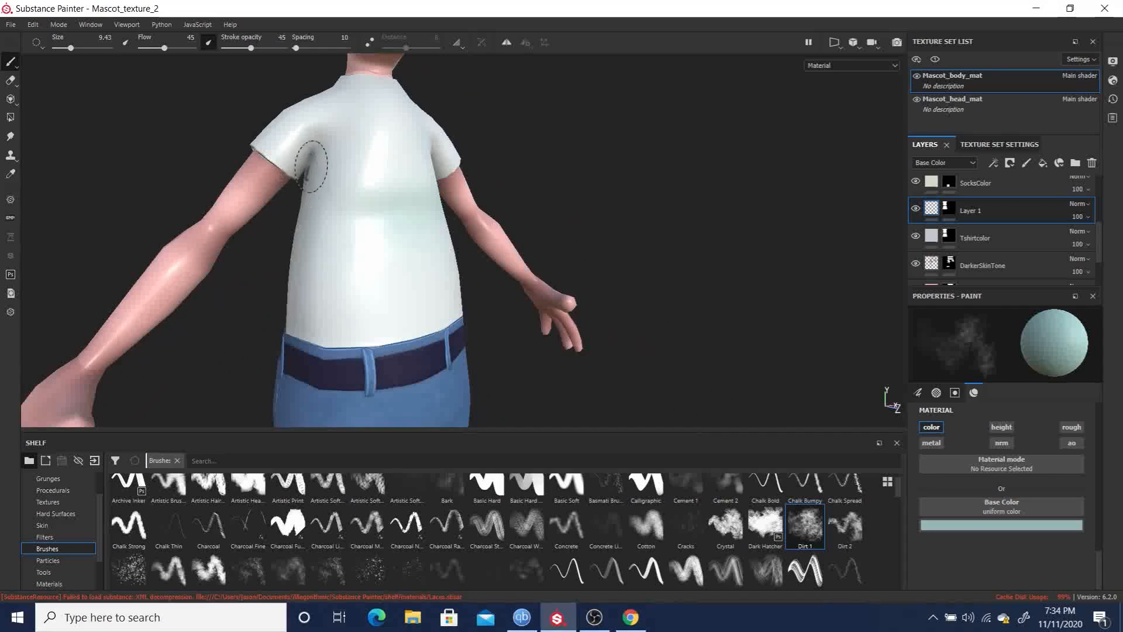
{"action": "left_click_drag", "start_coordinate": [585, 132], "coordinate": [336, 154], "text": "alt"}
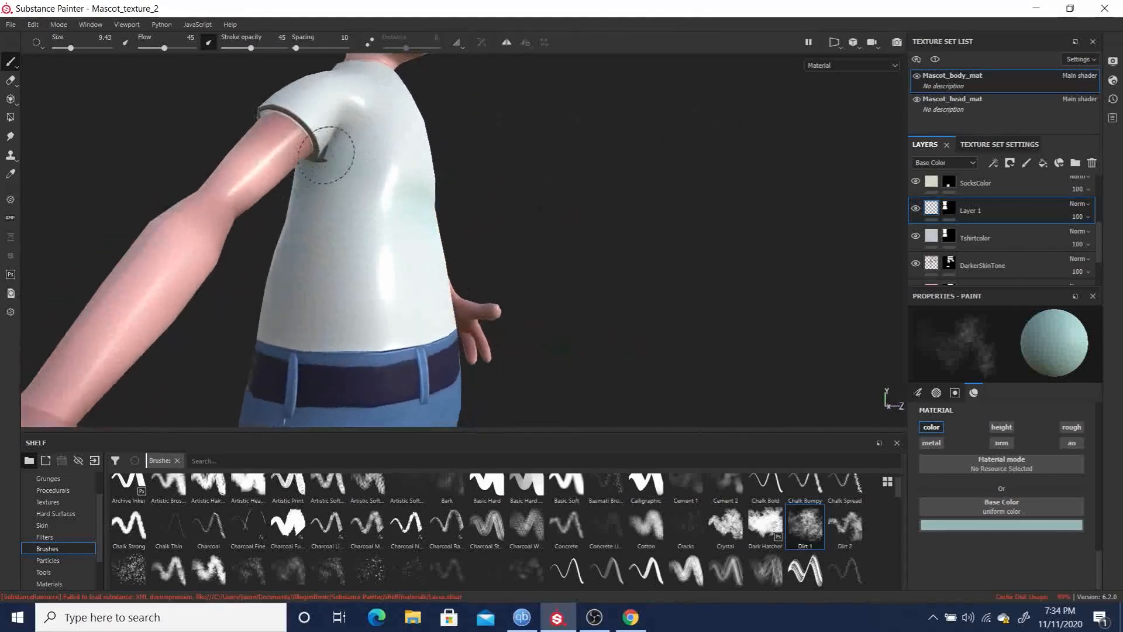
{"action": "left_click_drag", "start_coordinate": [579, 170], "coordinate": [392, 170], "text": "alt"}
{"action": "mouse_move", "coordinate": [587, 121]}
{"action": "left_mouse_down", "text": "alt"}
{"action": "mouse_move", "coordinate": [692, 96]}
{"action": "mouse_move", "coordinate": [371, 158]}
{"action": "left_mouse_up", "text": "alt"}
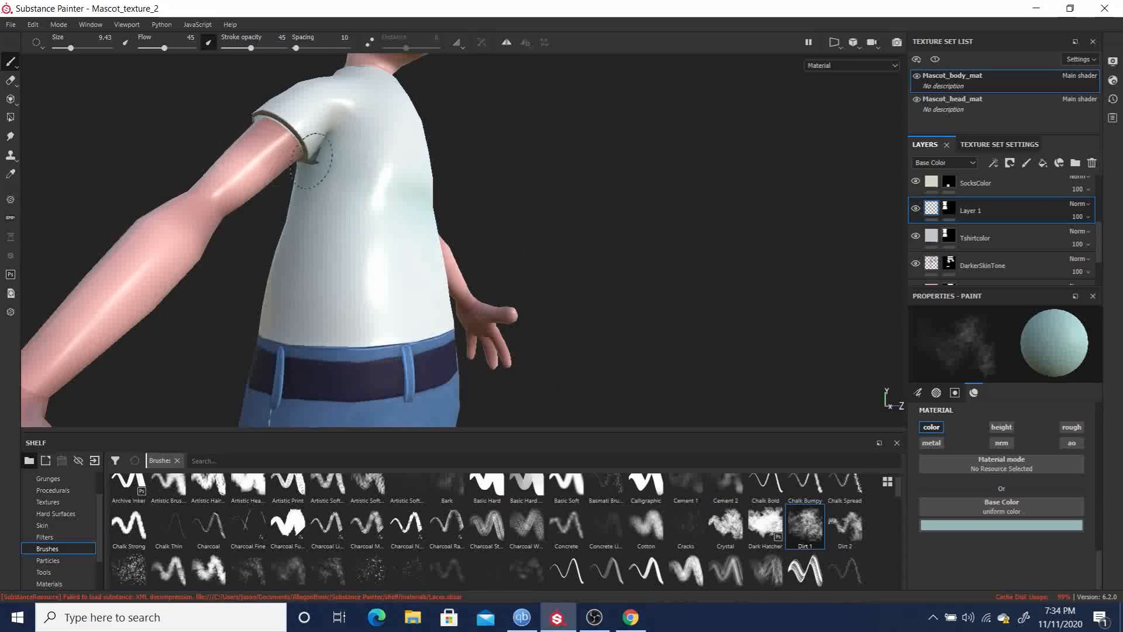
{"action": "mouse_move", "coordinate": [577, 170]}
{"action": "left_mouse_down", "text": "alt"}
{"action": "mouse_move", "coordinate": [572, 142]}
{"action": "mouse_move", "coordinate": [245, 188]}
{"action": "mouse_move", "coordinate": [380, 176]}
{"action": "left_mouse_up", "text": "alt"}
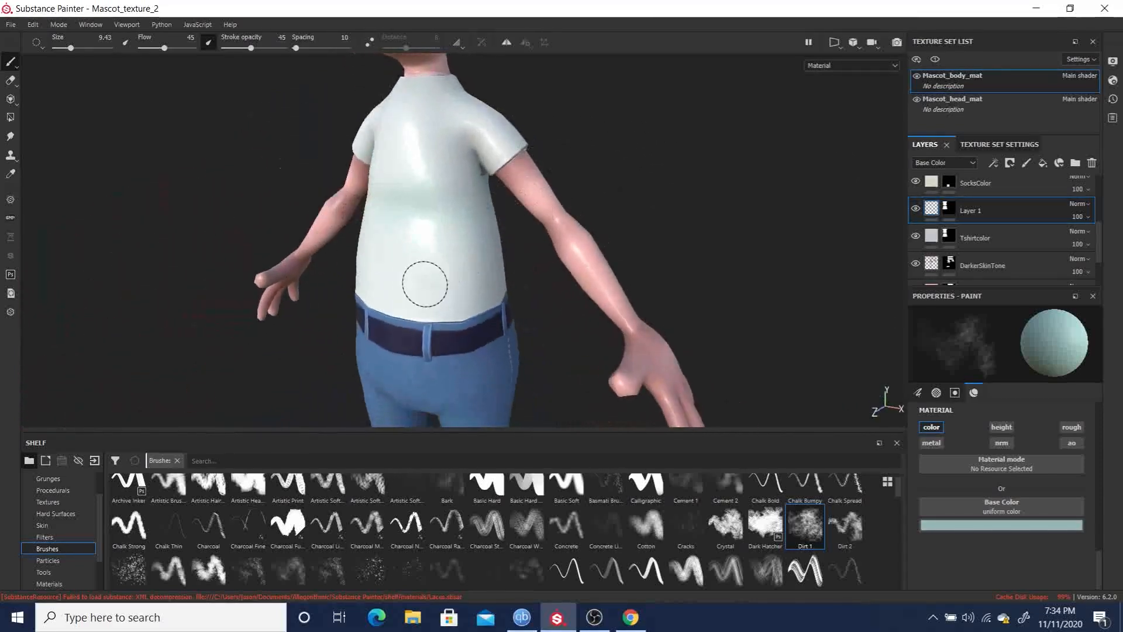
Enlarge the Dirt 1 brush to size 14.99 and shade the T-shirt's front hem above the belt.
{"action": "key", "text": "bracketright"}
{"action": "key", "text": "bracketright"}
{"action": "key", "text": "bracketright"}
{"action": "key", "text": "bracketright"}
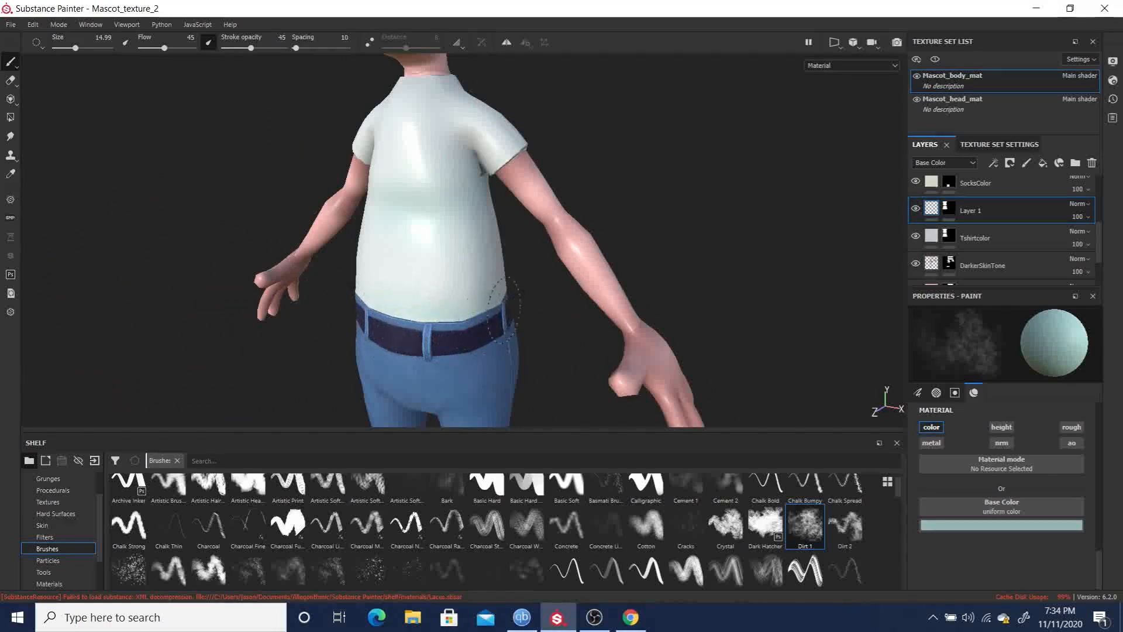
{"action": "left_click_drag", "start_coordinate": [656, 219], "coordinate": [814, 211], "text": "alt"}
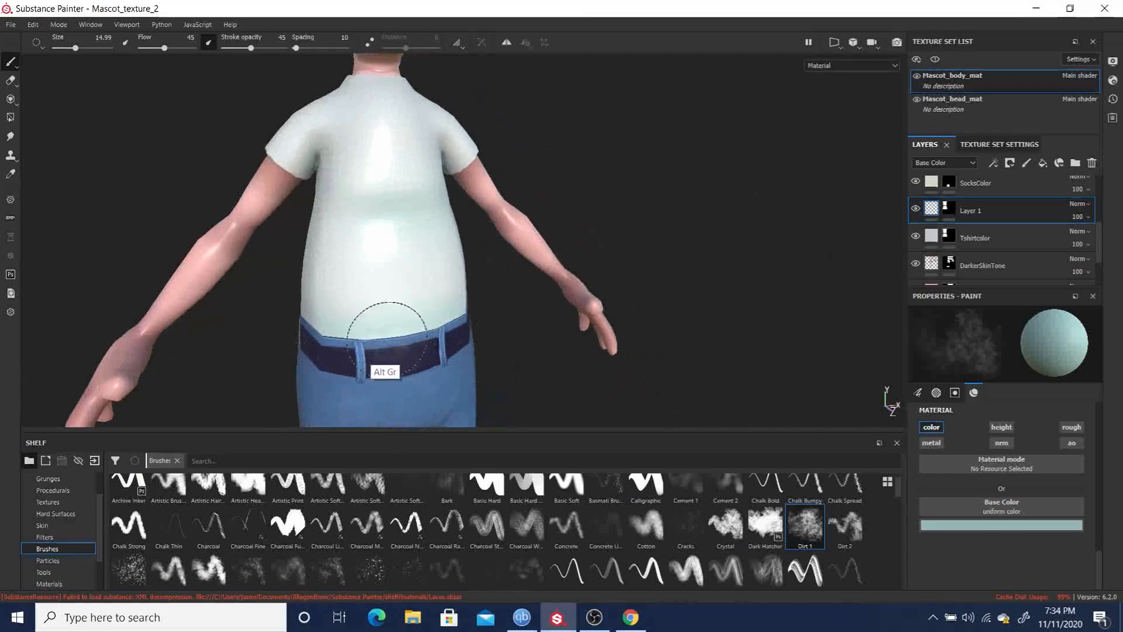
{"action": "left_click_drag", "start_coordinate": [596, 211], "coordinate": [840, 169], "text": "alt"}
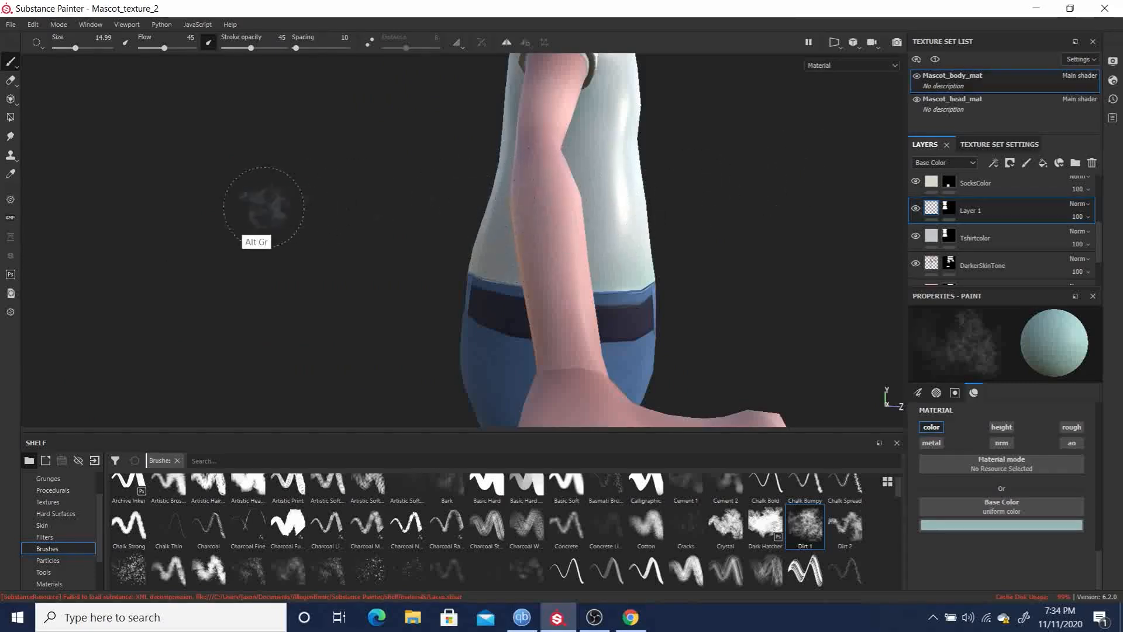
Continue the teal shading along the T-shirt's hem around the sides of the body.
{"action": "left_click_drag", "start_coordinate": [281, 200], "coordinate": [230, 231], "text": "alt"}
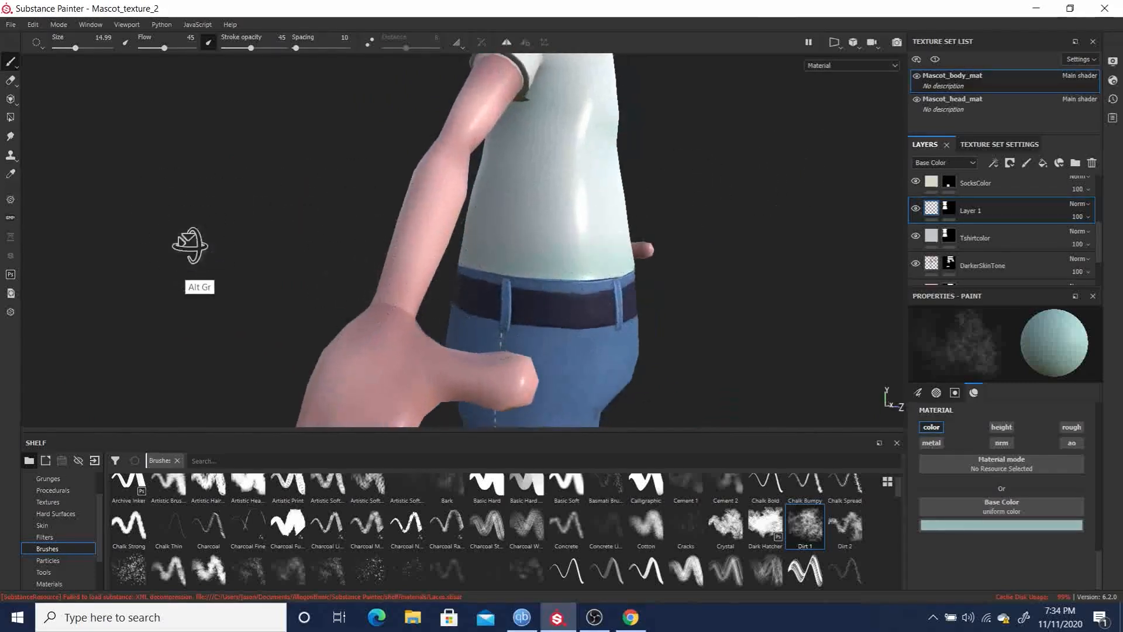
{"action": "left_click_drag", "start_coordinate": [189, 245], "coordinate": [532, 305], "text": "alt"}
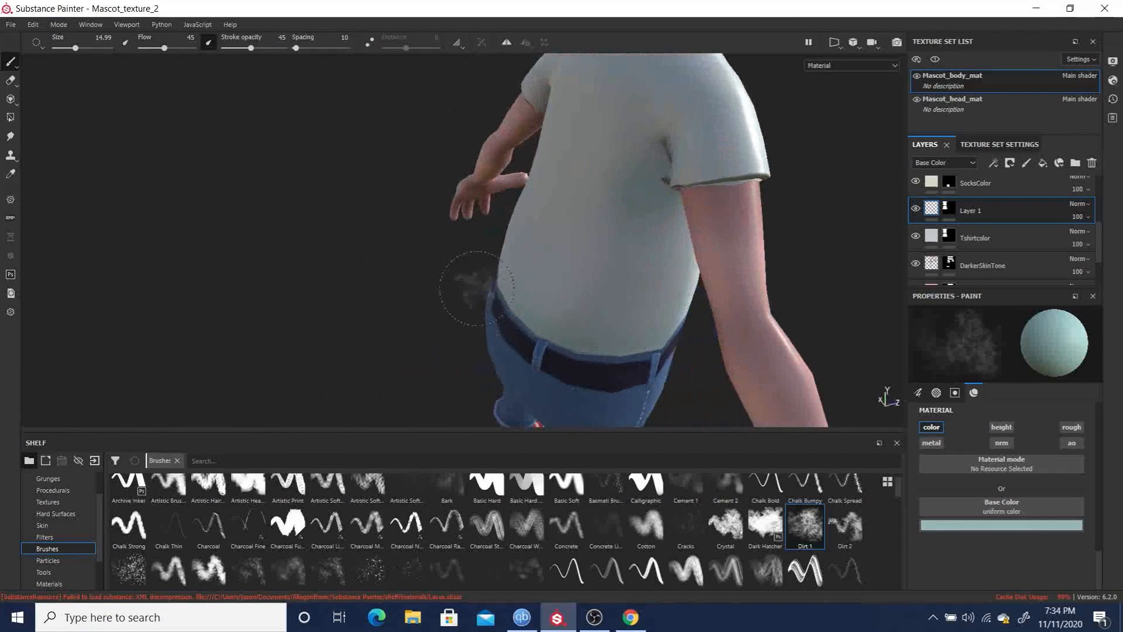
{"action": "left_click_drag", "start_coordinate": [297, 278], "coordinate": [538, 243], "text": "alt"}
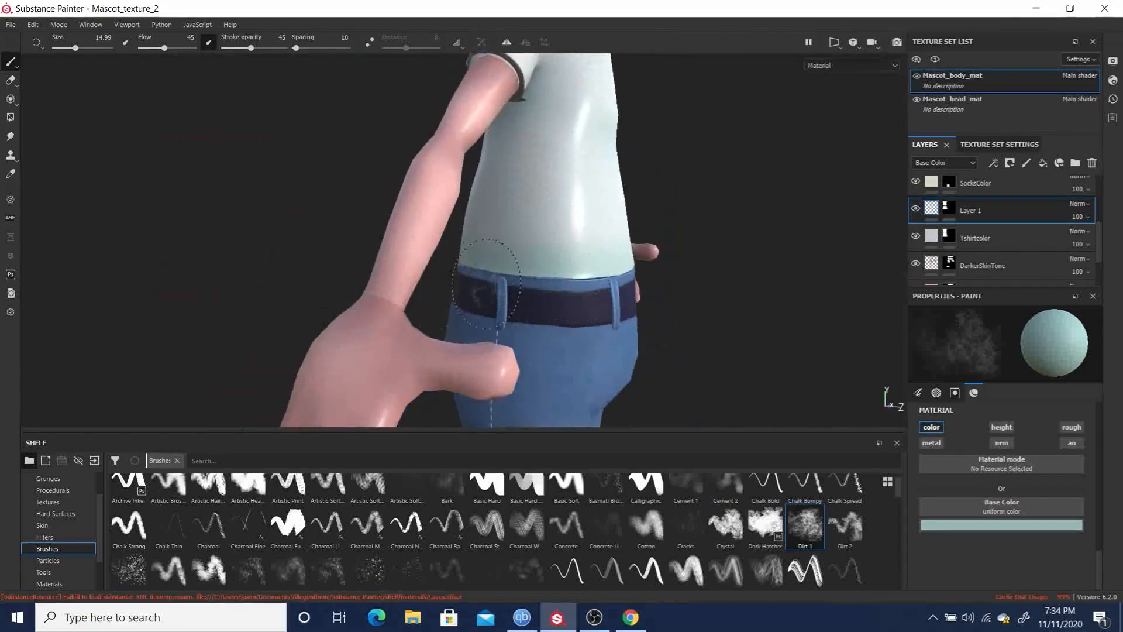
{"action": "left_click_drag", "start_coordinate": [321, 304], "coordinate": [562, 263], "text": "alt"}
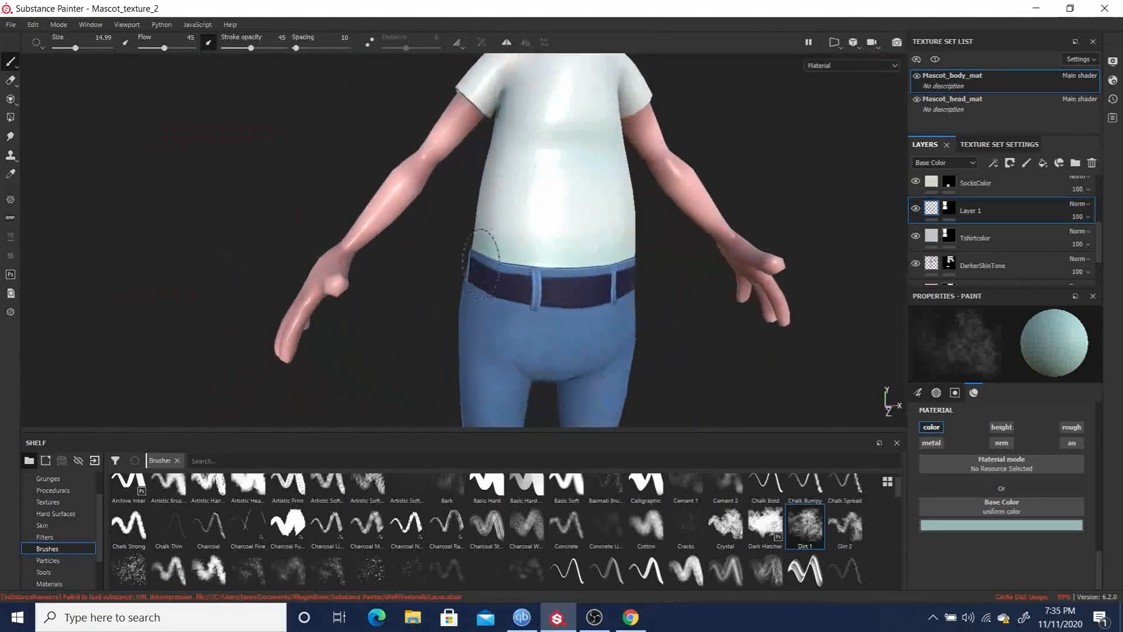
{"action": "left_click_drag", "start_coordinate": [629, 284], "coordinate": [639, 260], "text": "alt"}
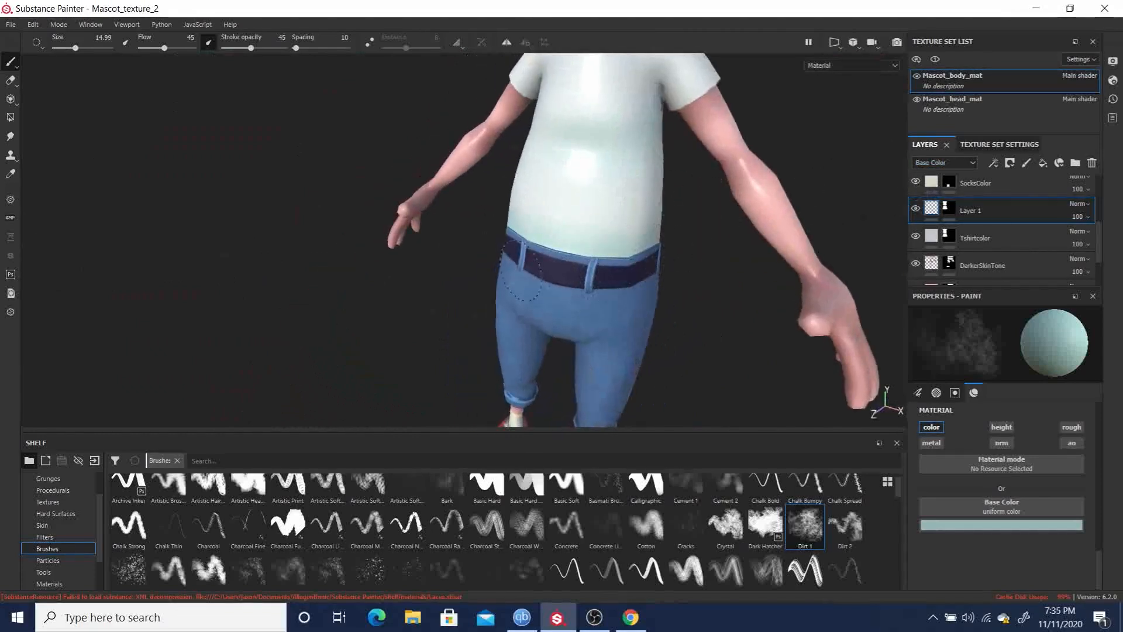
{"action": "mouse_move", "coordinate": [261, 288]}
{"action": "left_mouse_down", "text": "alt"}
{"action": "mouse_move", "coordinate": [191, 238]}
{"action": "mouse_move", "coordinate": [251, 251]}
{"action": "left_mouse_up", "text": "alt"}
{"action": "left_click_drag", "start_coordinate": [275, 202], "coordinate": [611, 155], "text": "alt"}
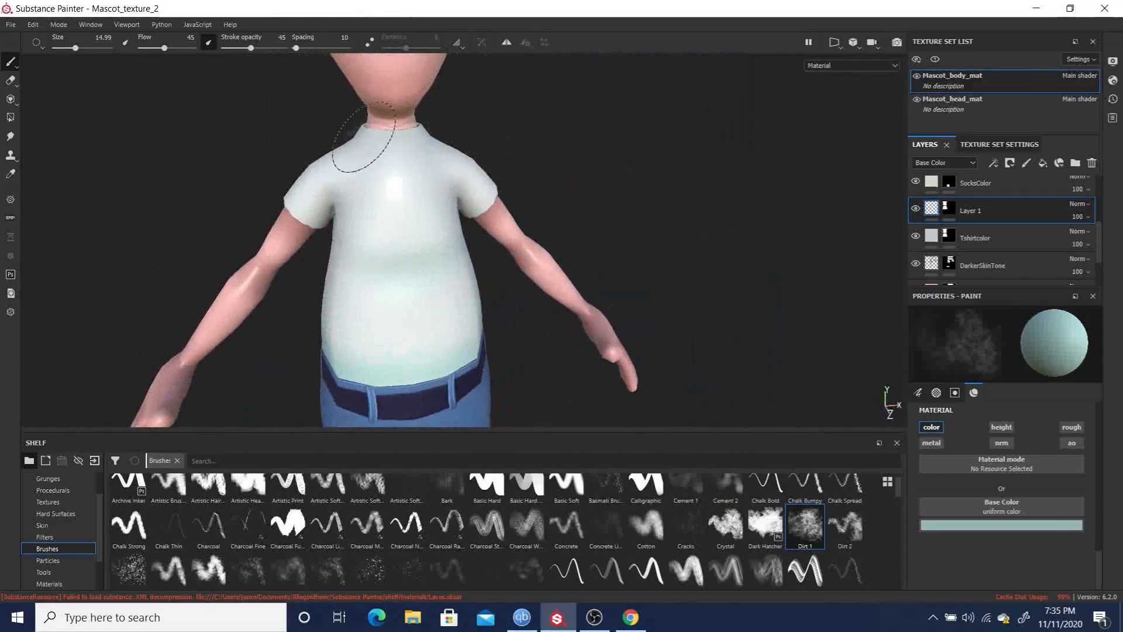
Reduce the brush size to 10.7 and check the T-shirt shading on the whole character from front and back.
{"action": "key", "text": "bracketleft"}
{"action": "key", "text": "bracketleft"}
{"action": "key", "text": "bracketleft"}
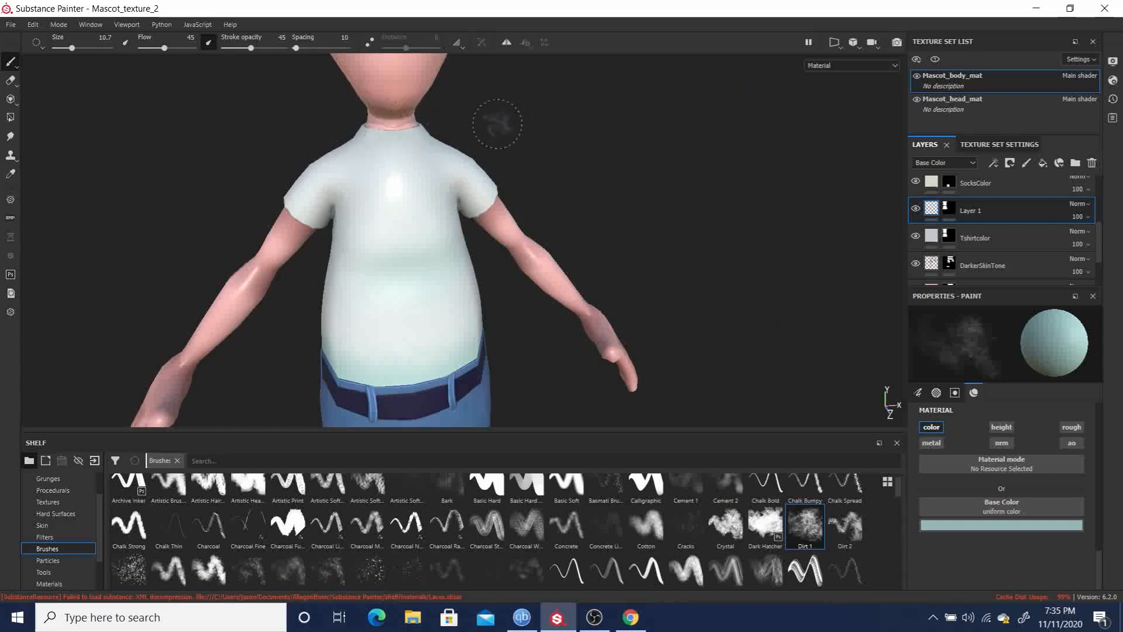
{"action": "mouse_move", "coordinate": [836, 175]}
{"action": "left_mouse_down", "text": "alt"}
{"action": "mouse_move", "coordinate": [587, 175]}
{"action": "mouse_move", "coordinate": [243, 201]}
{"action": "mouse_move", "coordinate": [775, 127]}
{"action": "mouse_move", "coordinate": [685, 101]}
{"action": "left_mouse_up", "text": "alt"}
{"action": "key", "text": "f"}
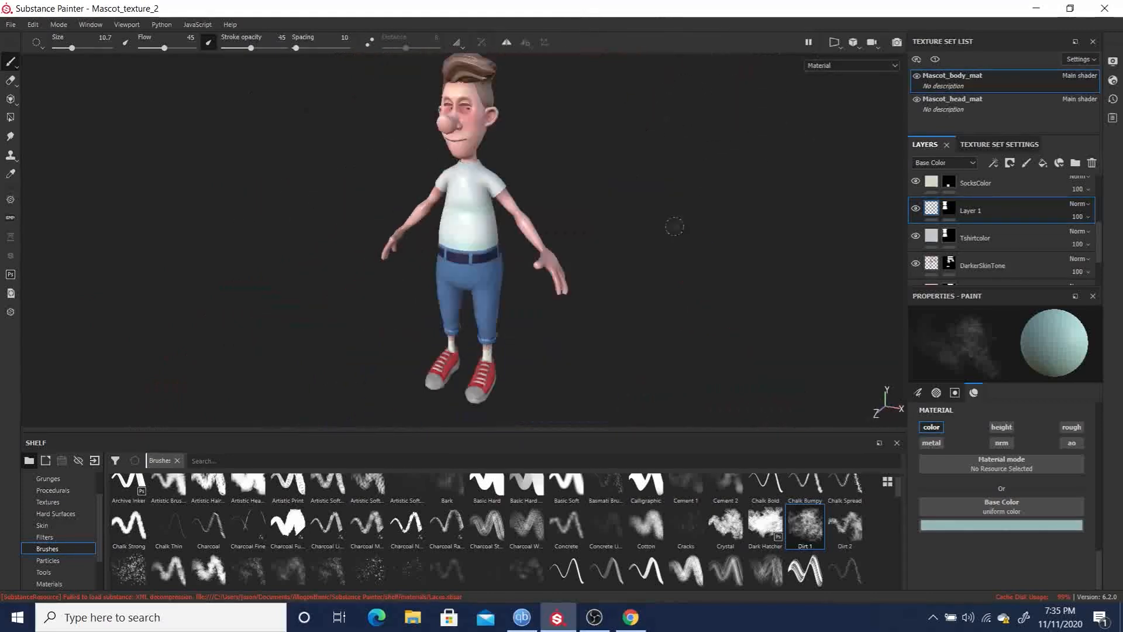
{"action": "mouse_move", "coordinate": [606, 258]}
{"action": "left_mouse_down", "text": "alt"}
{"action": "mouse_move", "coordinate": [897, 244]}
{"action": "mouse_move", "coordinate": [577, 246]}
{"action": "mouse_move", "coordinate": [576, 285]}
{"action": "mouse_move", "coordinate": [326, 267]}
{"action": "mouse_move", "coordinate": [676, 244]}
{"action": "mouse_move", "coordinate": [707, 211]}
{"action": "mouse_move", "coordinate": [681, 218]}
{"action": "left_mouse_up", "text": "alt"}
{"action": "mouse_move", "coordinate": [504, 223]}
{"action": "left_mouse_down", "text": "alt"}
{"action": "mouse_move", "coordinate": [710, 209]}
{"action": "mouse_move", "coordinate": [450, 238]}
{"action": "mouse_move", "coordinate": [579, 205]}
{"action": "mouse_move", "coordinate": [502, 183]}
{"action": "mouse_move", "coordinate": [705, 181]}
{"action": "mouse_move", "coordinate": [612, 185]}
{"action": "mouse_move", "coordinate": [634, 188]}
{"action": "left_mouse_up", "text": "alt"}
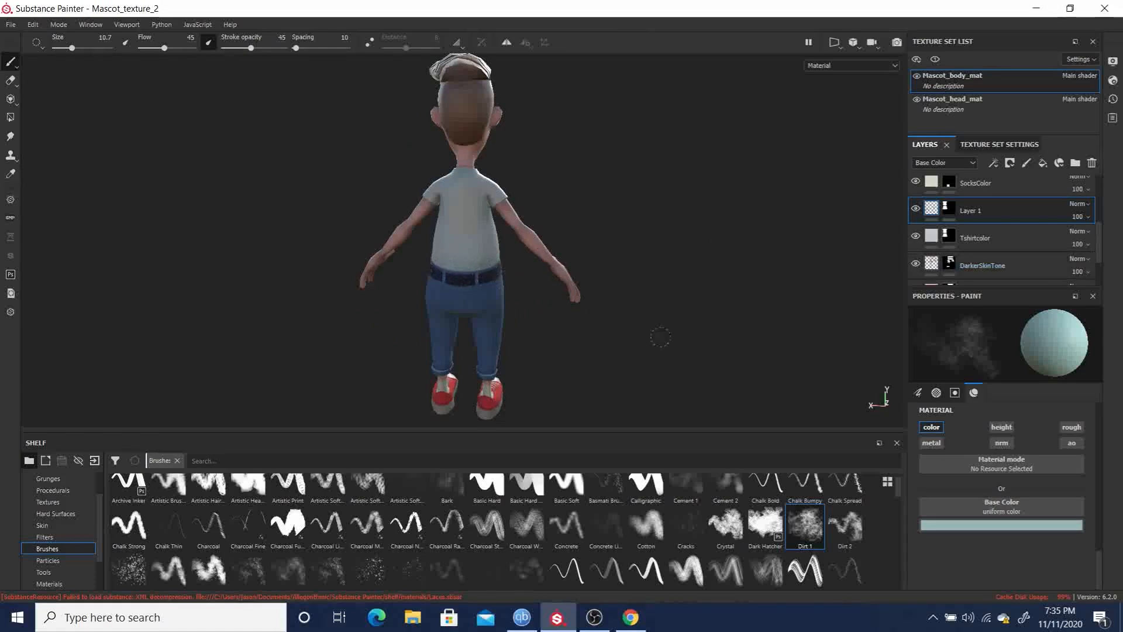
{"action": "left_click_drag", "start_coordinate": [571, 286], "coordinate": [536, 264], "text": "alt"}
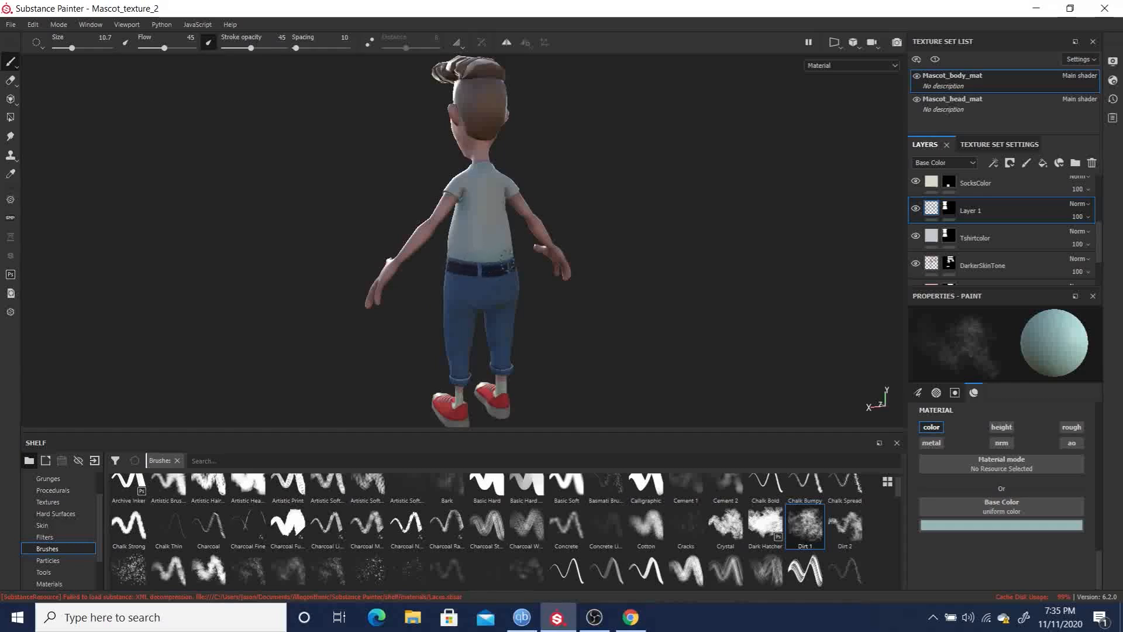
{"action": "mouse_move", "coordinate": [690, 225]}
{"action": "left_mouse_down", "text": "alt"}
{"action": "mouse_move", "coordinate": [626, 185]}
{"action": "mouse_move", "coordinate": [536, 193]}
{"action": "mouse_move", "coordinate": [620, 225]}
{"action": "mouse_move", "coordinate": [773, 225]}
{"action": "mouse_move", "coordinate": [810, 206]}
{"action": "mouse_move", "coordinate": [749, 196]}
{"action": "mouse_move", "coordinate": [813, 208]}
{"action": "mouse_move", "coordinate": [745, 223]}
{"action": "mouse_move", "coordinate": [614, 196]}
{"action": "mouse_move", "coordinate": [667, 226]}
{"action": "mouse_move", "coordinate": [655, 244]}
{"action": "left_mouse_up", "text": "alt"}
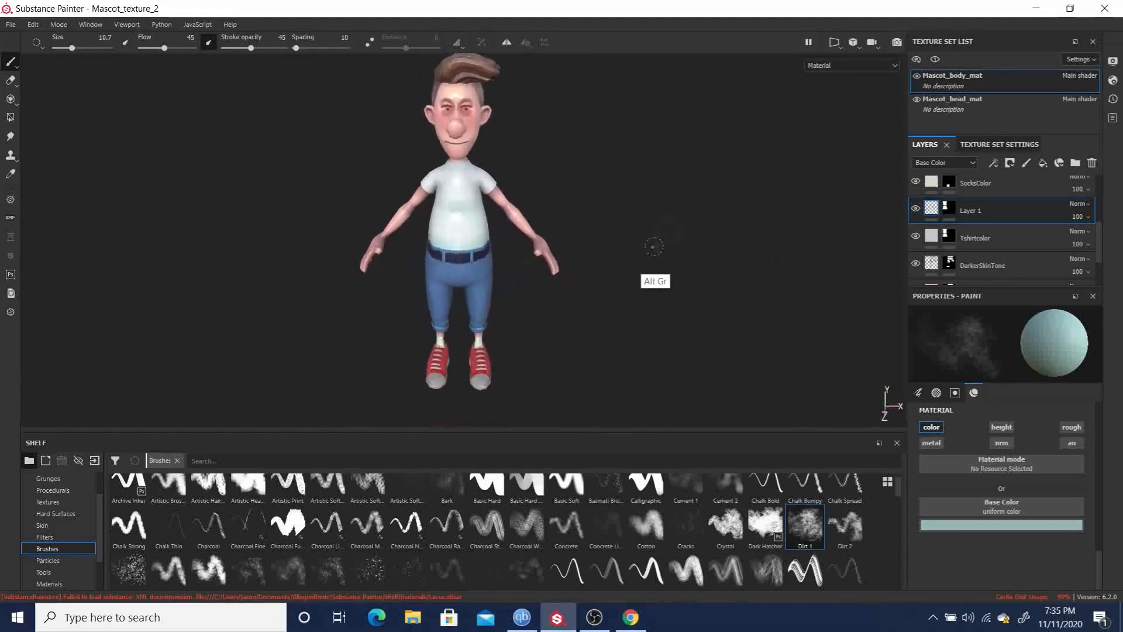
Rename the T-shirt shading layer from Layer 1 to TshirtDarkColor.
{"action": "double_click", "coordinate": [974, 212]}
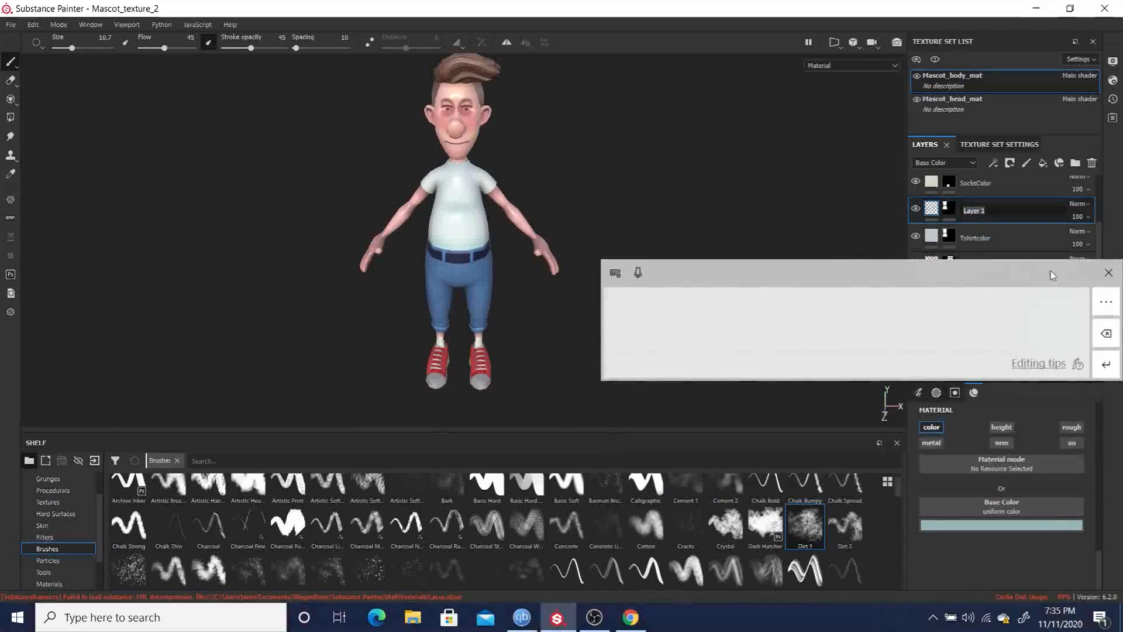
{"action": "left_click", "coordinate": [1109, 272]}
{"action": "type", "text": "TshirtSha"}
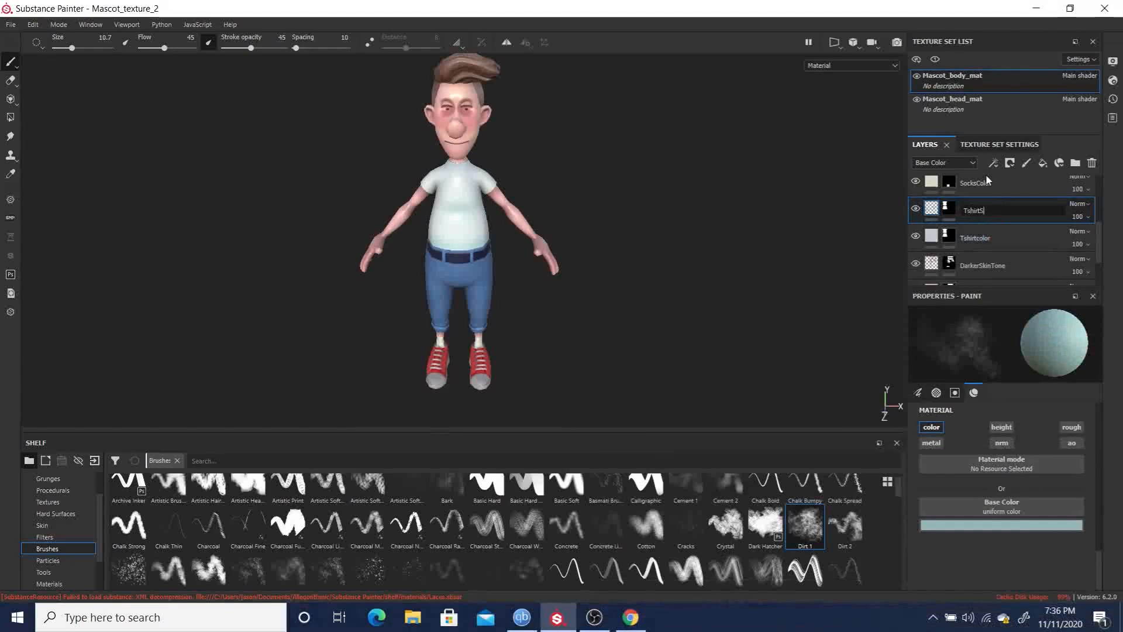
{"action": "key", "text": "BackSpace"}
{"action": "type", "text": "DarkColor"}
{"action": "key", "text": "Return"}
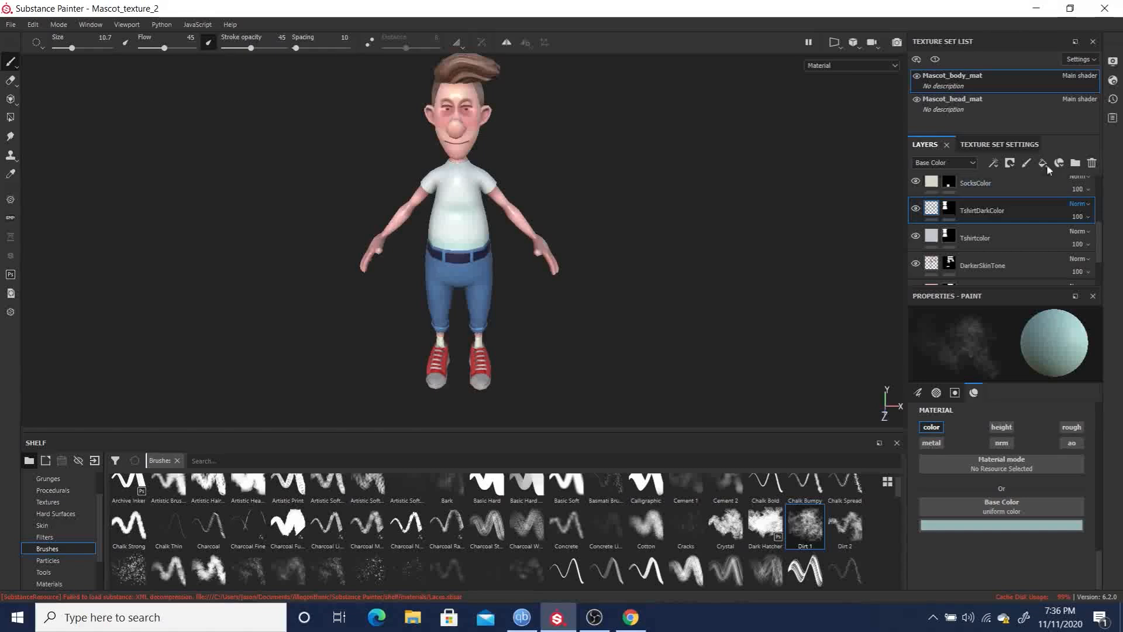
Add a new paint layer directly above the TshirtDarkColor layer.
{"action": "left_click_drag", "start_coordinate": [695, 255], "coordinate": [673, 230], "text": "alt"}
{"action": "middle_click_drag", "start_coordinate": [626, 205], "coordinate": [634, 230], "text": "alt"}
{"action": "left_click_drag", "start_coordinate": [634, 230], "coordinate": [660, 224], "text": "alt"}
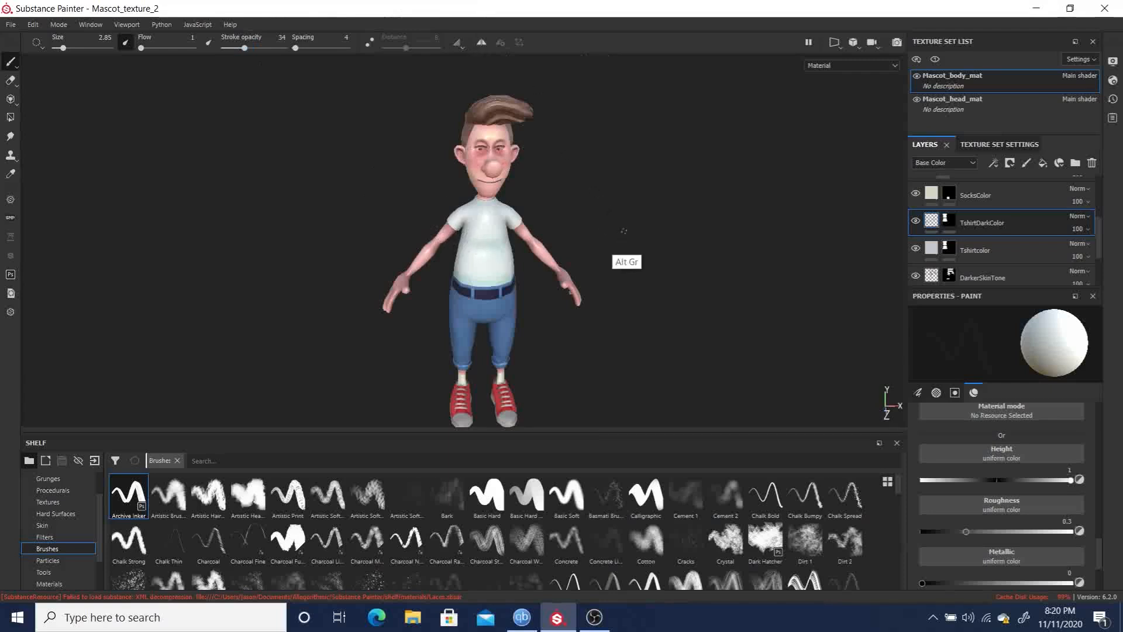
{"action": "middle_click_drag", "start_coordinate": [621, 254], "coordinate": [628, 159], "text": "alt"}
{"action": "left_click_drag", "start_coordinate": [649, 203], "coordinate": [706, 202], "text": "alt"}
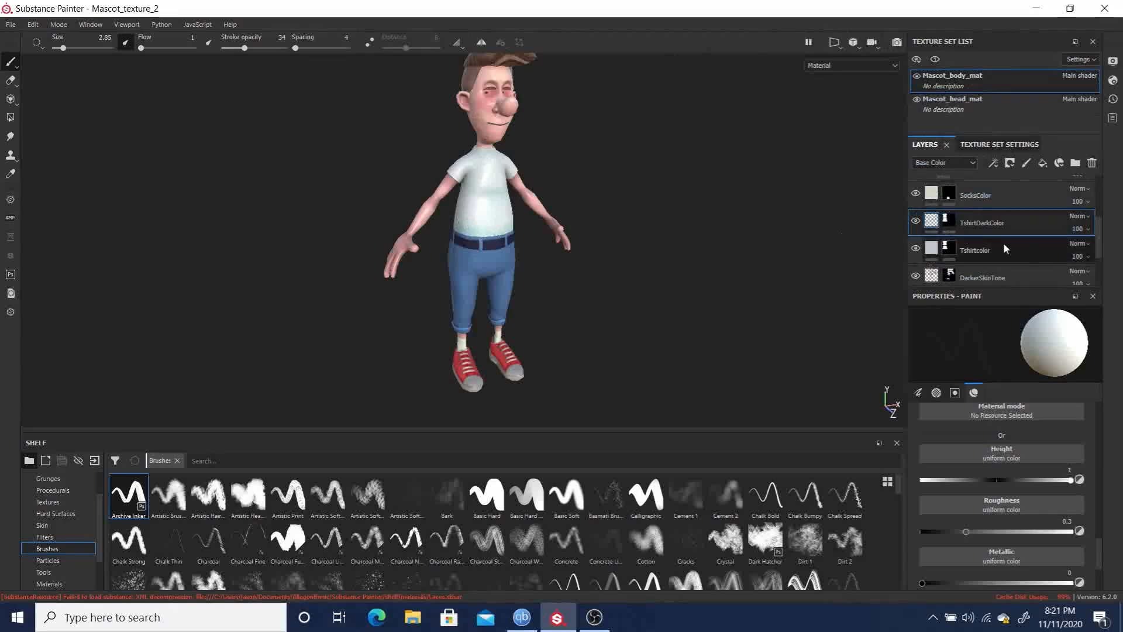
{"action": "left_click", "coordinate": [1026, 164]}
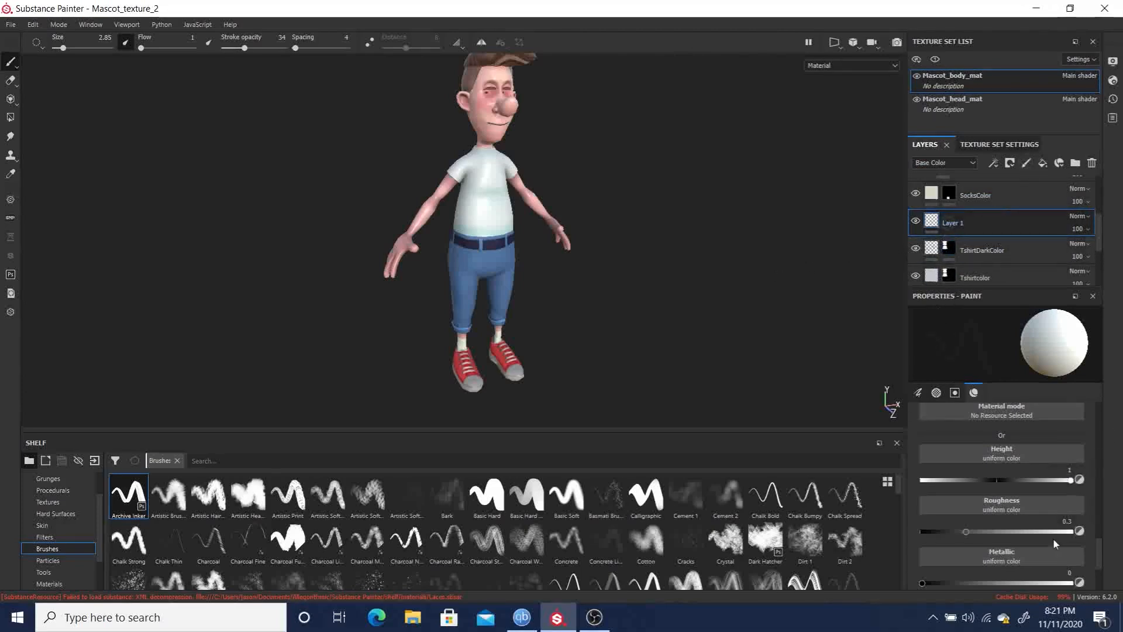
Turn off the brush material's metal and rough channels, keeping color off and height, nrm and ao active.
{"action": "mouse_move", "coordinate": [1101, 554]}
{"action": "left_mouse_down"}
{"action": "mouse_move", "coordinate": [1092, 503]}
{"action": "mouse_move", "coordinate": [1090, 517]}
{"action": "left_mouse_up"}
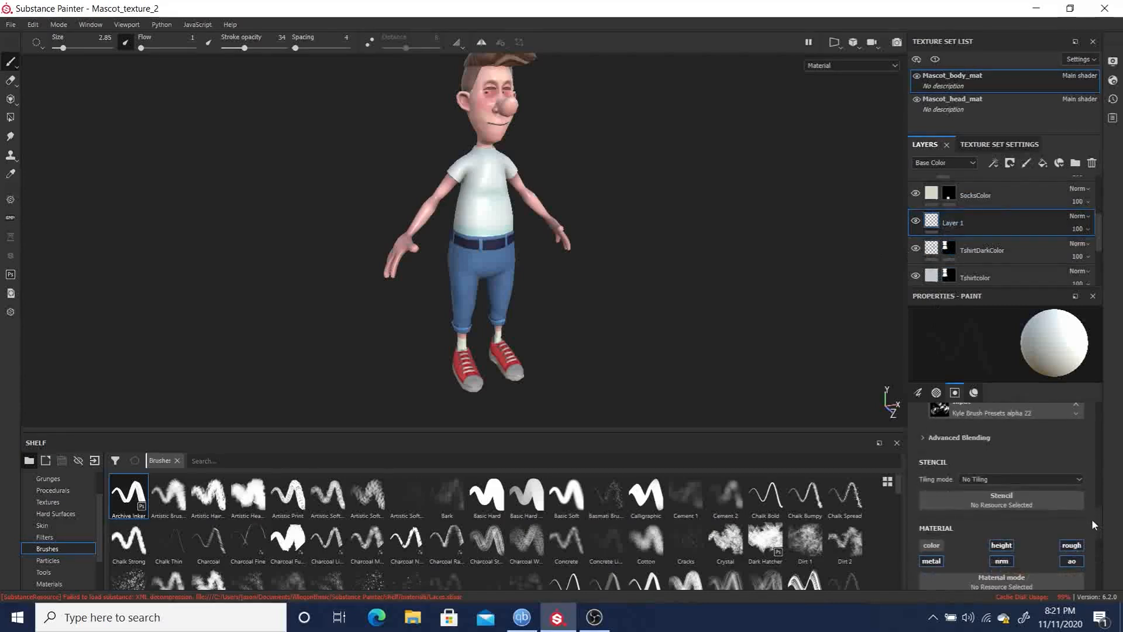
{"action": "scroll", "coordinate": [1102, 535], "scroll_direction": "down", "scroll_amount": 3}
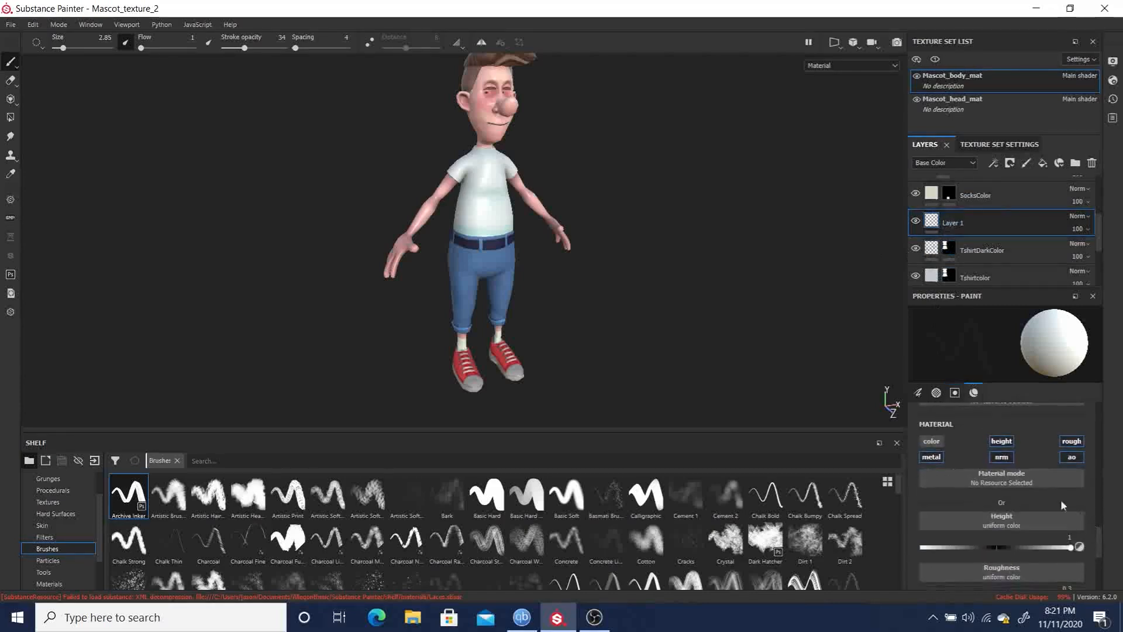
{"action": "left_click", "coordinate": [932, 442]}
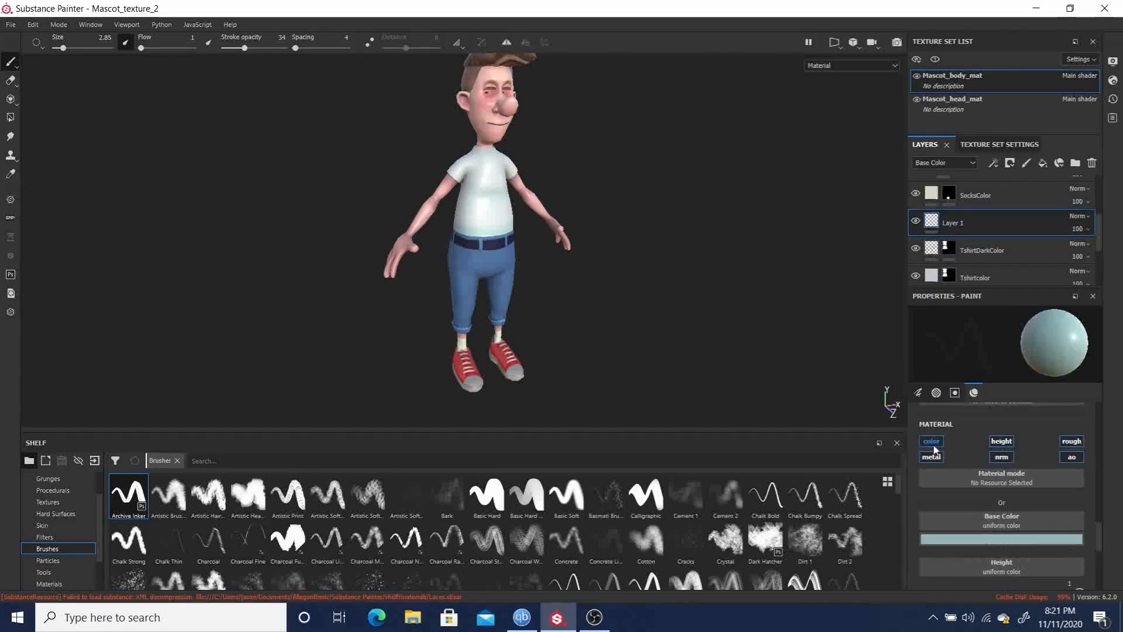
{"action": "left_click", "coordinate": [932, 443]}
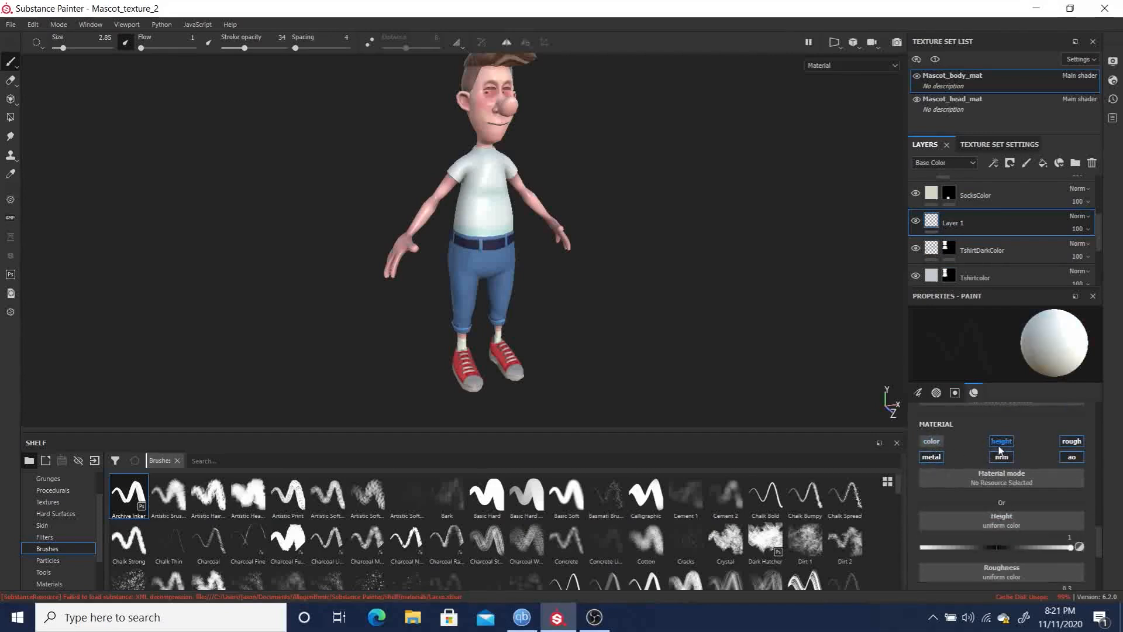
{"action": "left_click", "coordinate": [931, 457]}
{"action": "left_click", "coordinate": [1069, 442]}
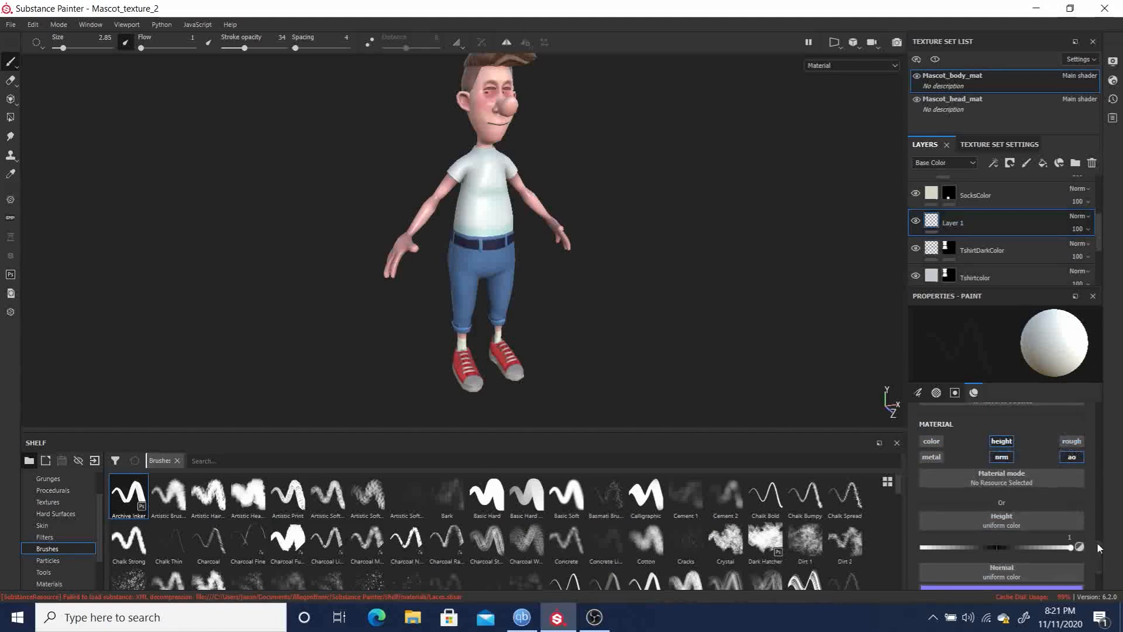
{"action": "mouse_move", "coordinate": [1098, 549]}
{"action": "left_mouse_down"}
{"action": "mouse_move", "coordinate": [1107, 563]}
{"action": "mouse_move", "coordinate": [1102, 547]}
{"action": "left_mouse_up"}
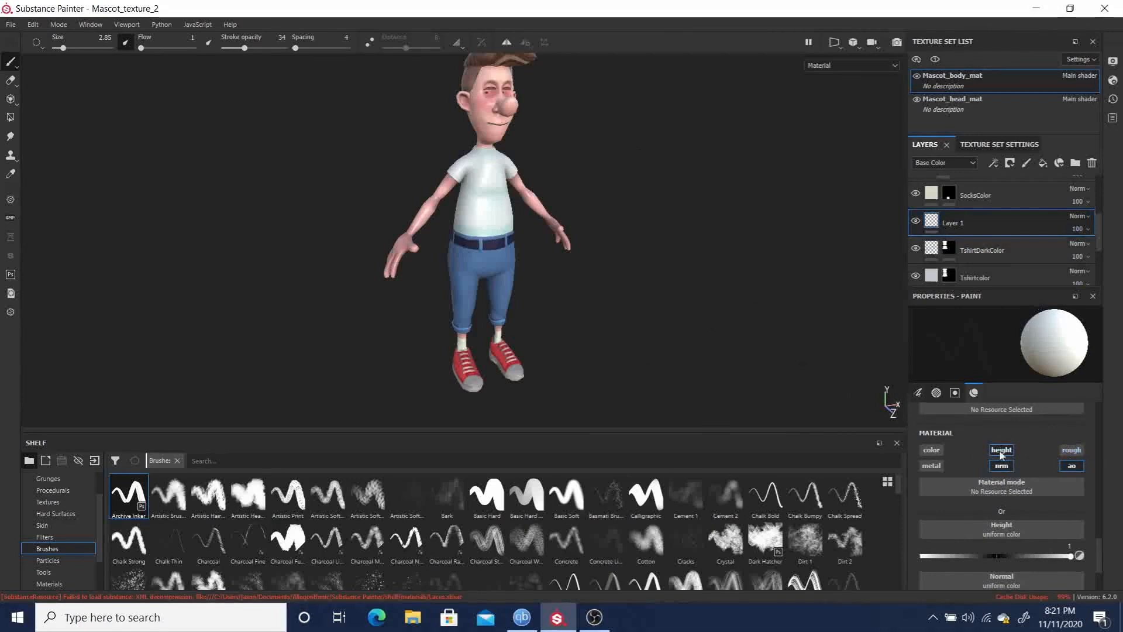
{"action": "middle_click_drag", "start_coordinate": [652, 271], "coordinate": [648, 309], "text": "alt"}
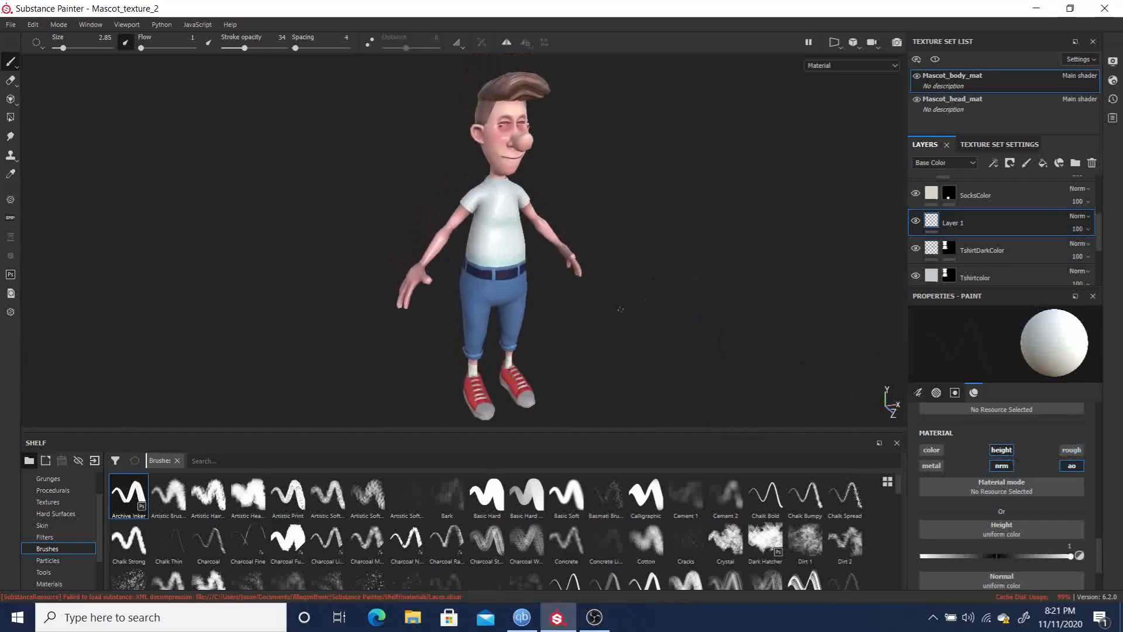
{"action": "left_click_drag", "start_coordinate": [649, 328], "coordinate": [599, 326], "text": "alt"}
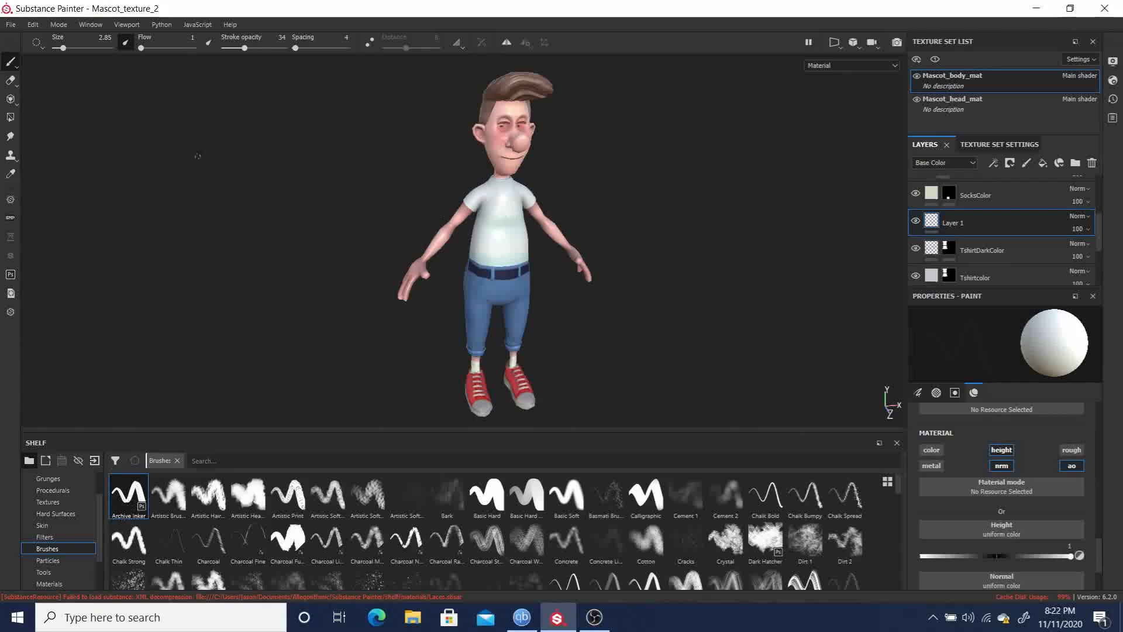
{"action": "left_click", "coordinate": [125, 44]}
{"action": "left_click", "coordinate": [121, 45]}
{"action": "left_click", "coordinate": [125, 44]}
Paint height wrinkles along the crease across the T-shirt's front with the Archive Inker brush at size 2.85.
{"action": "left_click_drag", "start_coordinate": [640, 209], "coordinate": [682, 280], "text": "ctrl+alt"}
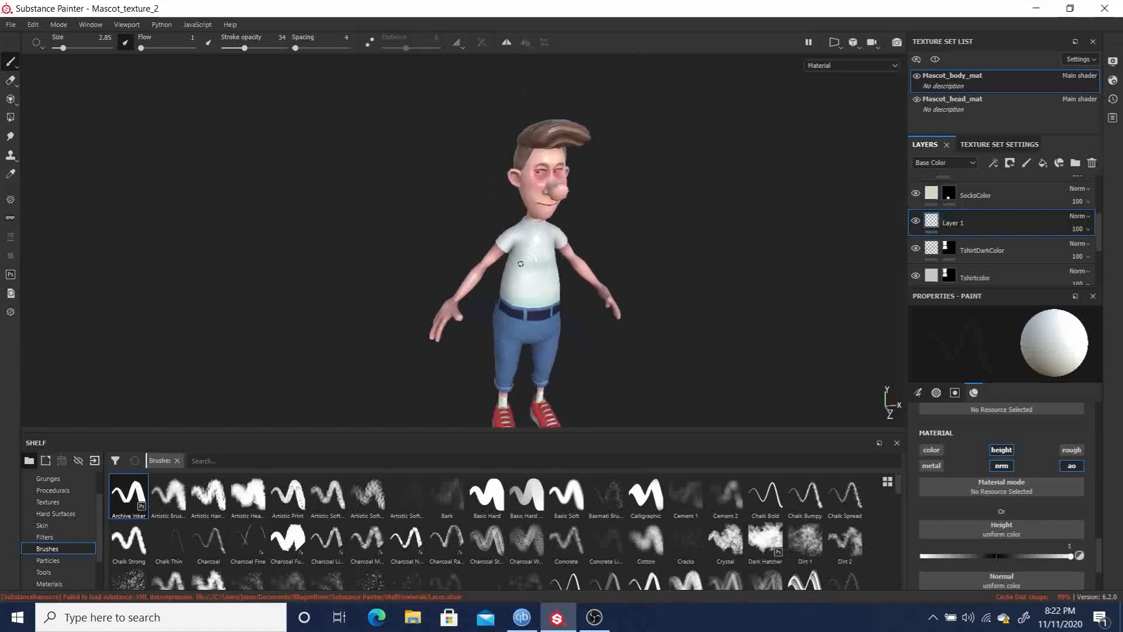
{"action": "key", "text": "ctrl+alt"}
{"action": "scroll", "coordinate": [600, 199], "scroll_direction": "up", "scroll_amount": 6}
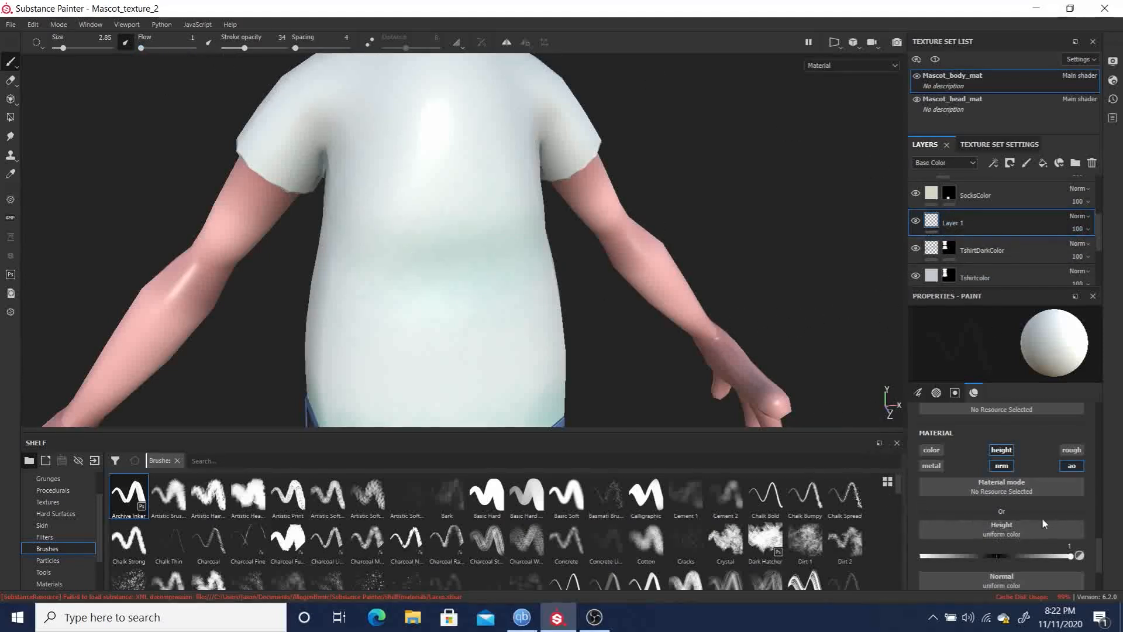
{"action": "scroll", "coordinate": [1100, 556], "scroll_direction": "down", "scroll_amount": 2}
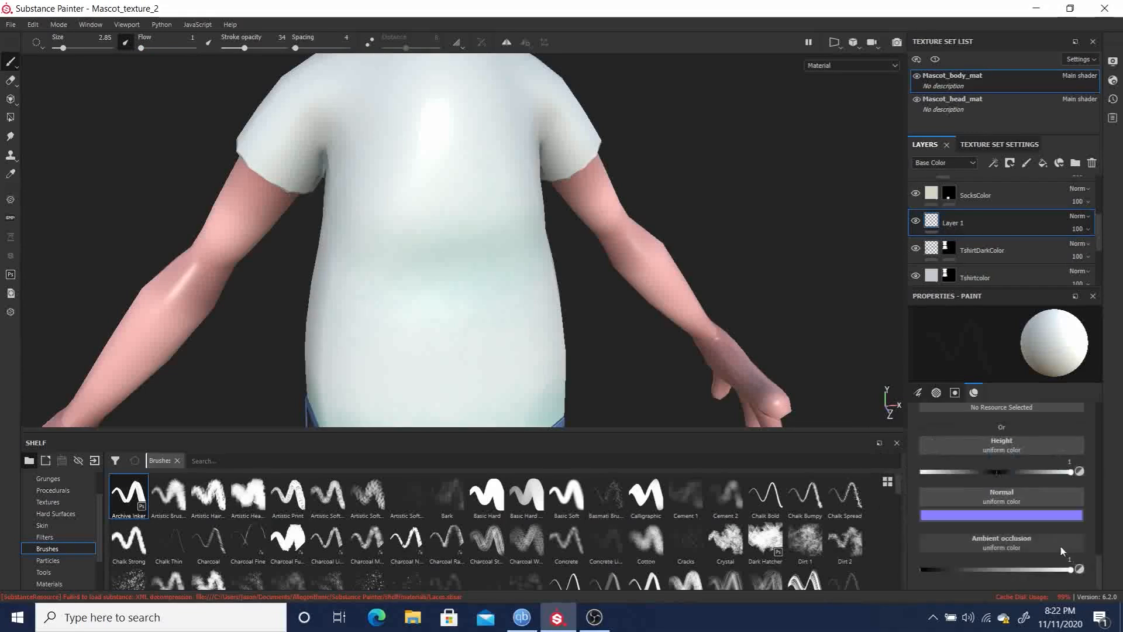
{"action": "scroll", "coordinate": [1101, 553], "scroll_direction": "up", "scroll_amount": 1}
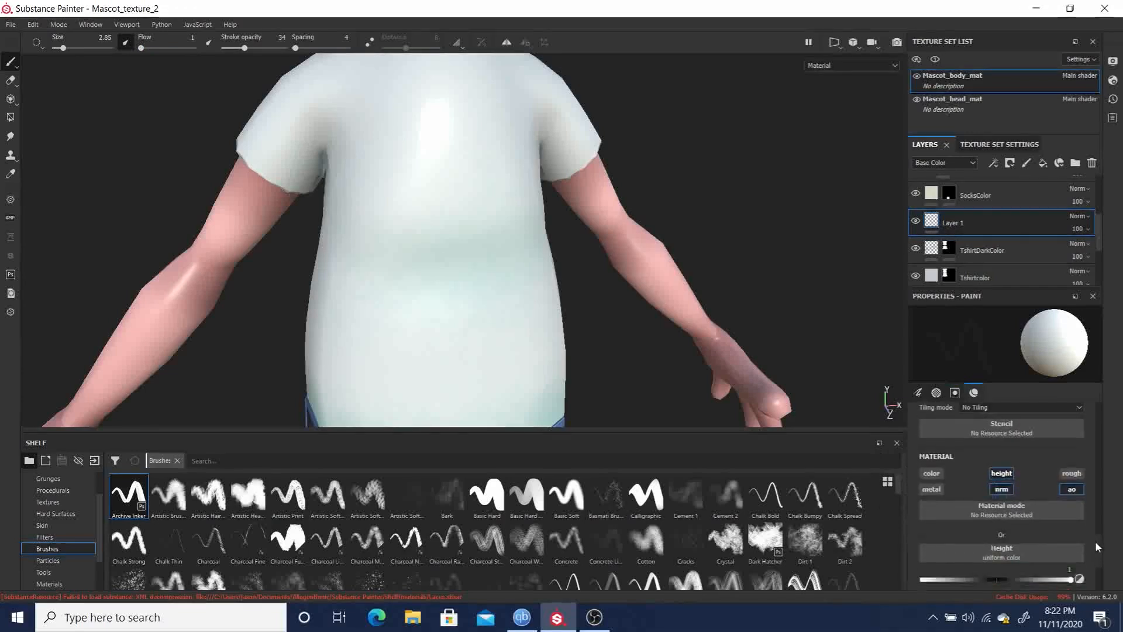
{"action": "left_click_drag", "start_coordinate": [1073, 508], "coordinate": [1074, 508]}
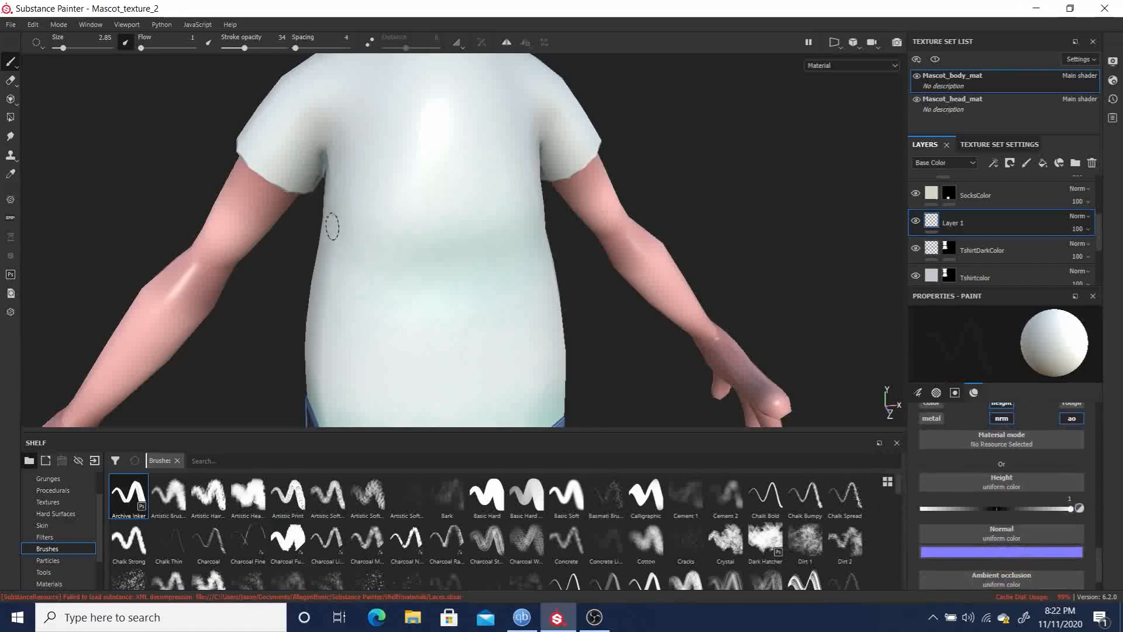
{"action": "left_click_drag", "start_coordinate": [331, 231], "coordinate": [462, 261]}
{"action": "left_click_drag", "start_coordinate": [329, 236], "coordinate": [490, 259]}
{"action": "left_click_drag", "start_coordinate": [395, 266], "coordinate": [515, 255]}
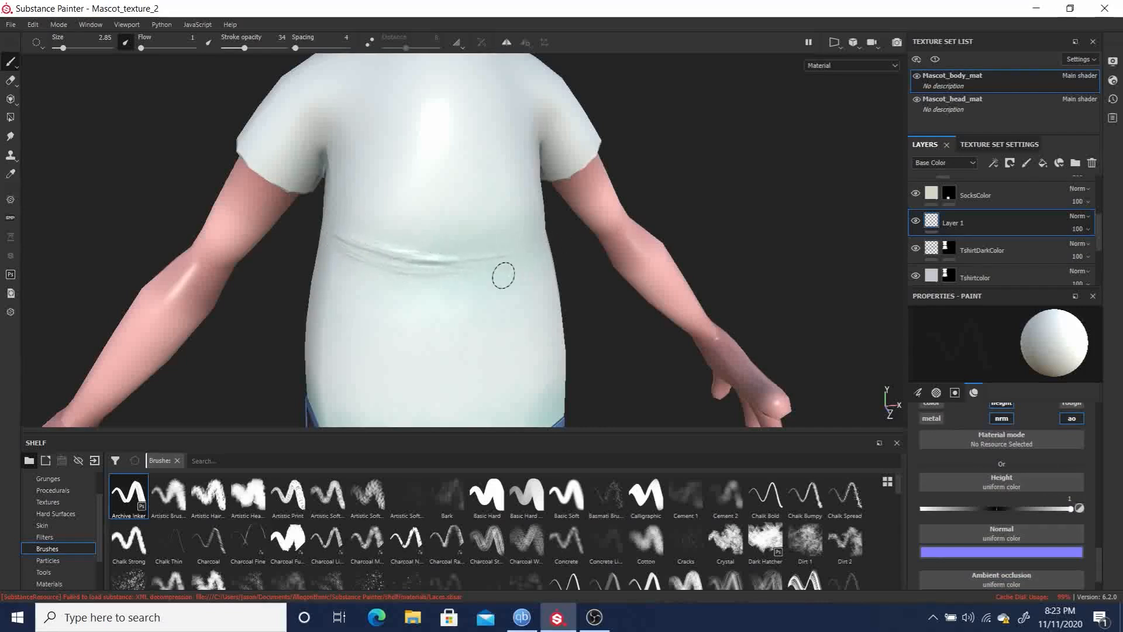
{"action": "left_click_drag", "start_coordinate": [783, 181], "coordinate": [521, 240], "text": "alt"}
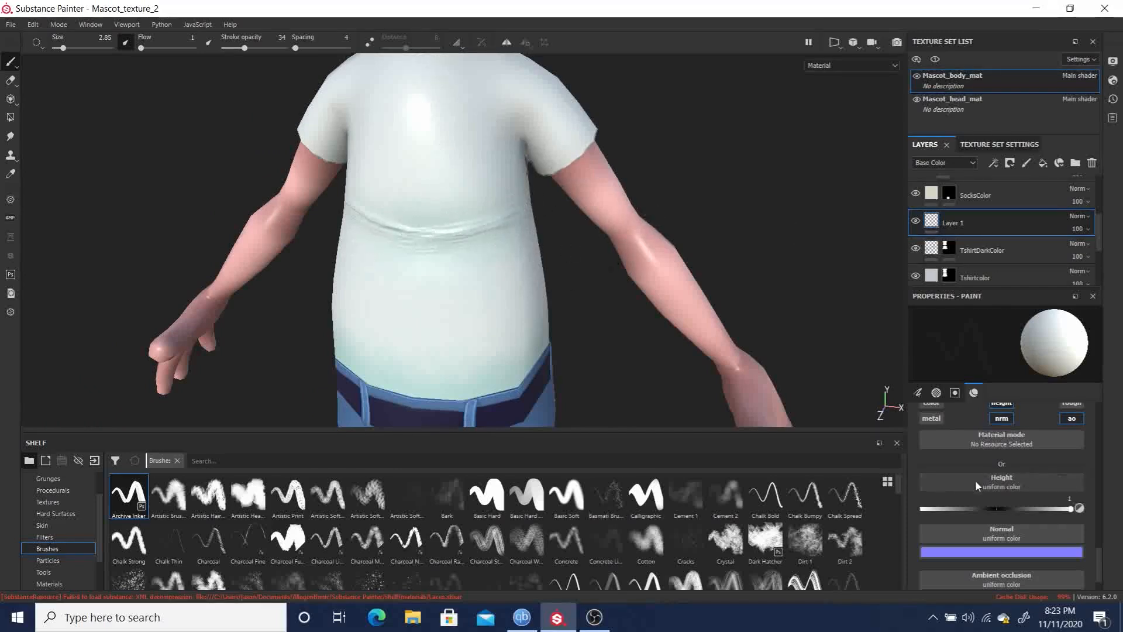
Paint recessed wrinkles at height -1 along the T-shirt's front crease and raised ones at height 1 toward its side.
{"action": "left_click_drag", "start_coordinate": [971, 504], "coordinate": [893, 505]}
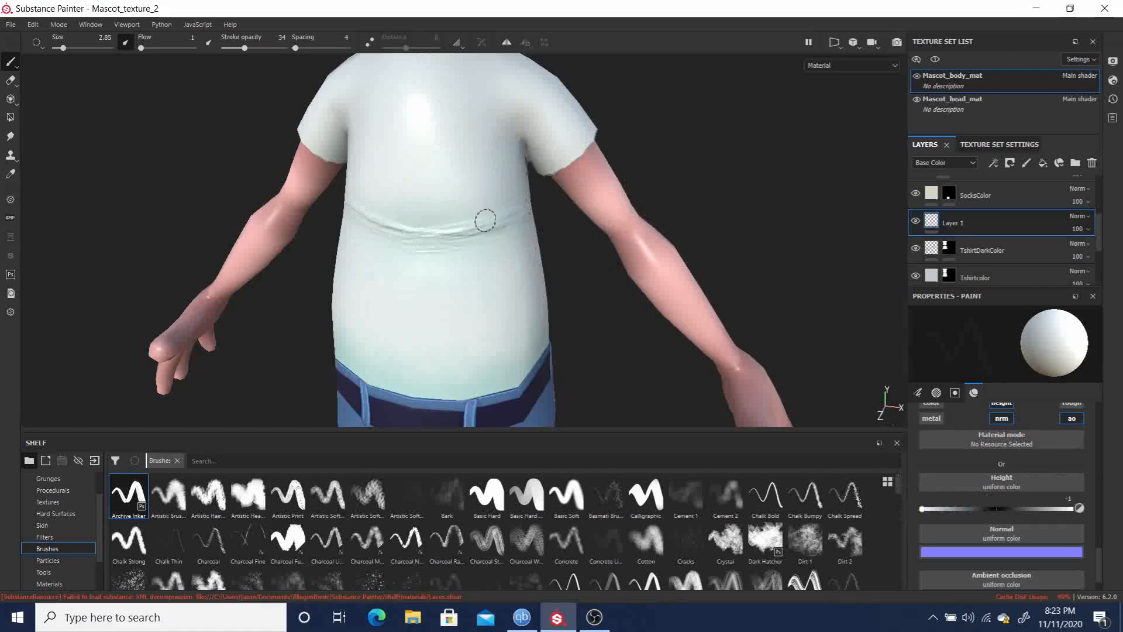
{"action": "left_click_drag", "start_coordinate": [353, 232], "coordinate": [433, 248]}
{"action": "left_click_drag", "start_coordinate": [588, 290], "coordinate": [681, 293], "text": "alt"}
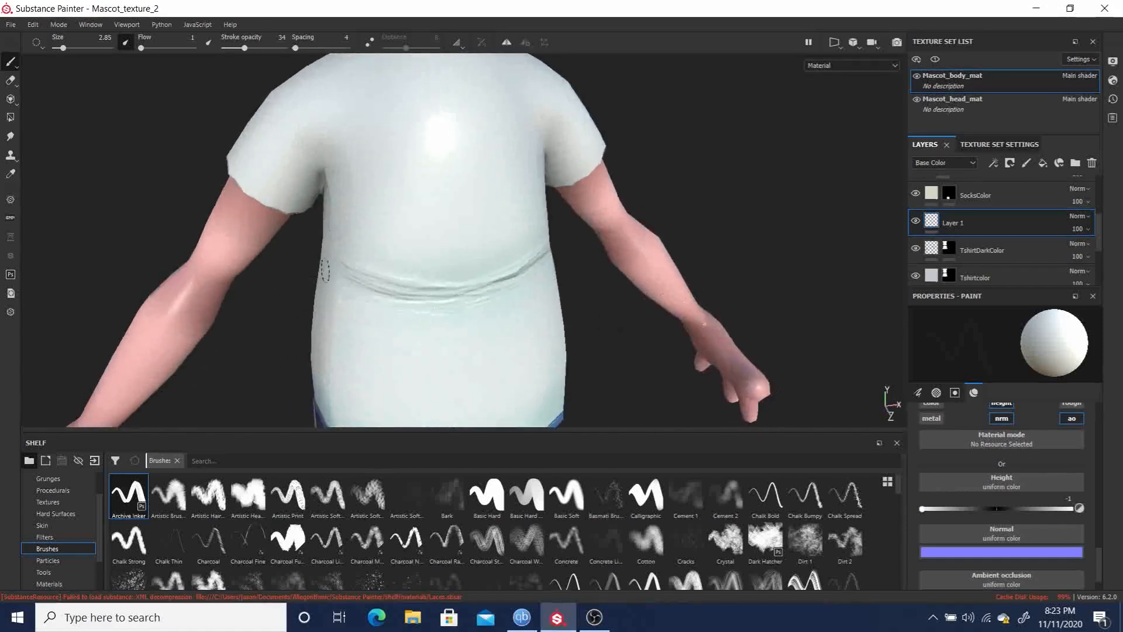
{"action": "left_click_drag", "start_coordinate": [681, 175], "coordinate": [725, 158], "text": "alt"}
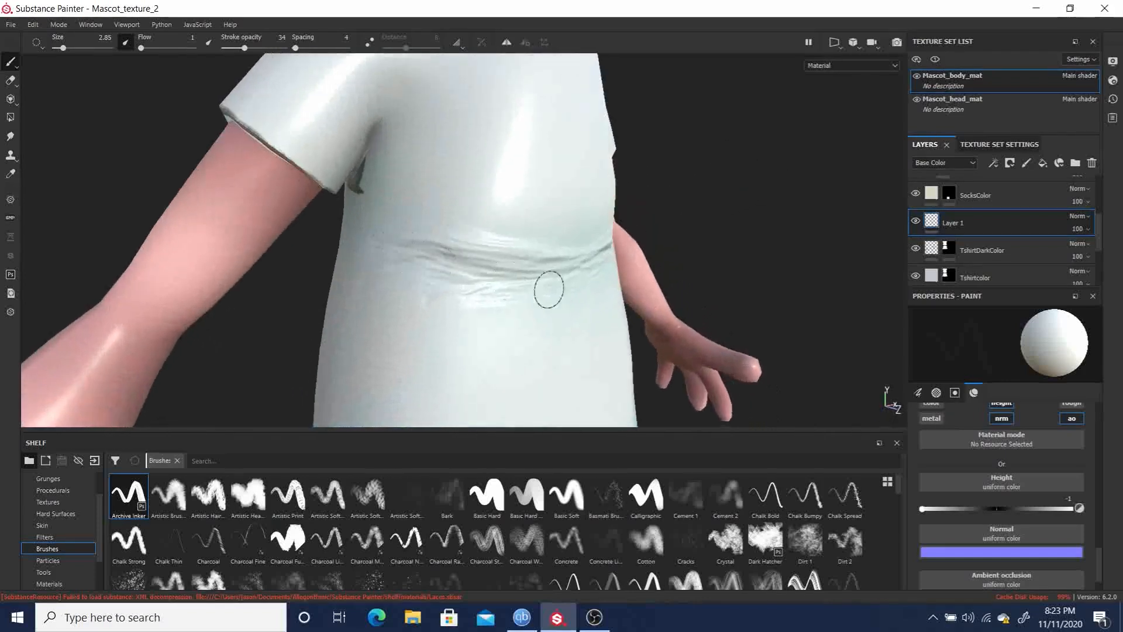
{"action": "left_click_drag", "start_coordinate": [1113, 508], "coordinate": [1114, 508]}
{"action": "mouse_move", "coordinate": [395, 244]}
{"action": "left_mouse_down"}
{"action": "mouse_move", "coordinate": [431, 233]}
{"action": "mouse_move", "coordinate": [398, 218]}
{"action": "left_mouse_up"}
Paint raised diagonal wrinkles at height 1 across the lower belly on the character's right side.
{"action": "left_click_drag", "start_coordinate": [747, 207], "coordinate": [697, 233], "text": "alt"}
{"action": "middle_click_drag", "start_coordinate": [716, 201], "coordinate": [612, 105], "text": "alt"}
{"action": "left_click_drag", "start_coordinate": [612, 105], "coordinate": [547, 61], "text": "ctrl+alt"}
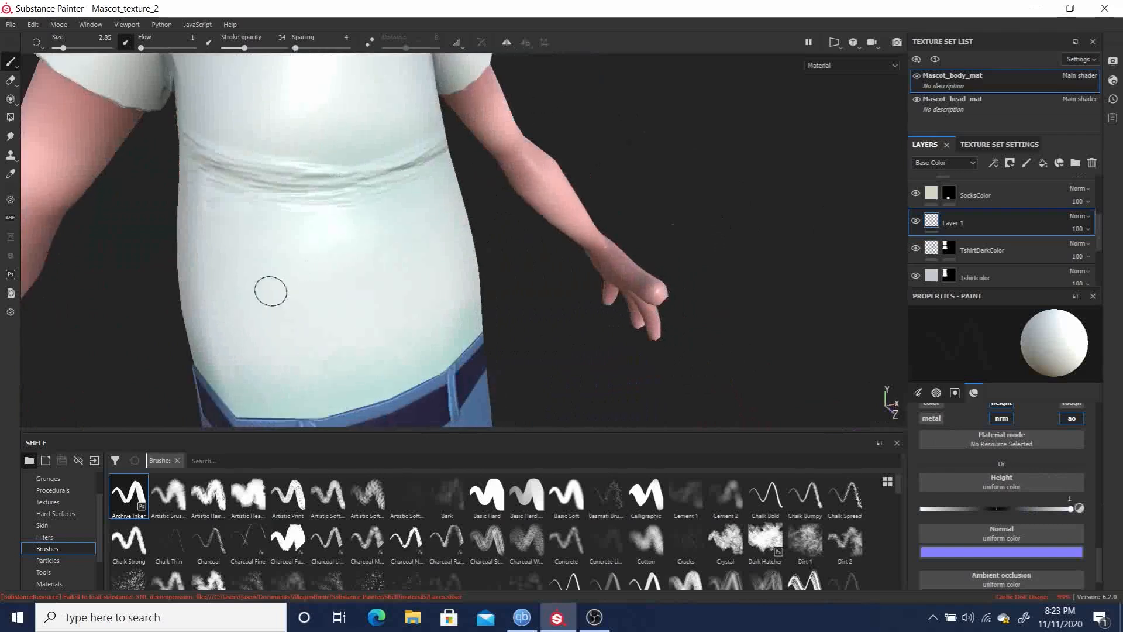
{"action": "left_click_drag", "start_coordinate": [329, 328], "coordinate": [343, 332]}
{"action": "left_click_drag", "start_coordinate": [180, 286], "coordinate": [326, 338]}
{"action": "left_click_drag", "start_coordinate": [226, 304], "coordinate": [300, 347]}
{"action": "left_click_drag", "start_coordinate": [184, 293], "coordinate": [319, 348]}
Erase the blocky artifacts and the outer end of the new lower-belly wrinkles with the size 10 eraser.
{"action": "mouse_move", "coordinate": [570, 377]}
{"action": "left_mouse_down", "text": "alt"}
{"action": "mouse_move", "coordinate": [687, 339]}
{"action": "mouse_move", "coordinate": [606, 330]}
{"action": "left_mouse_up", "text": "alt"}
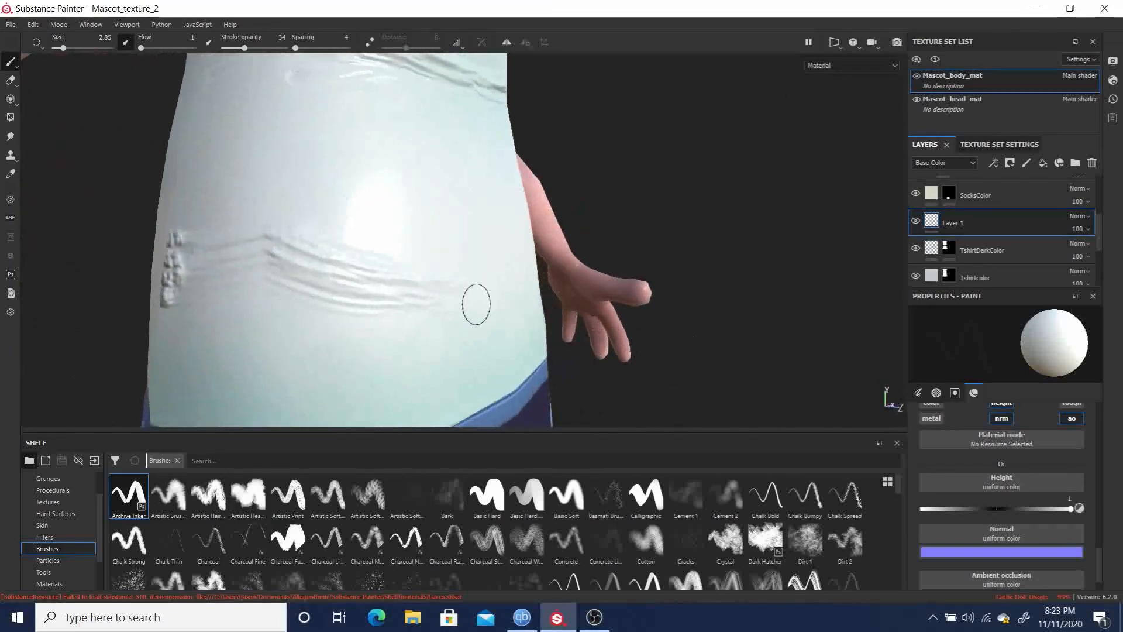
{"action": "key", "text": "e"}
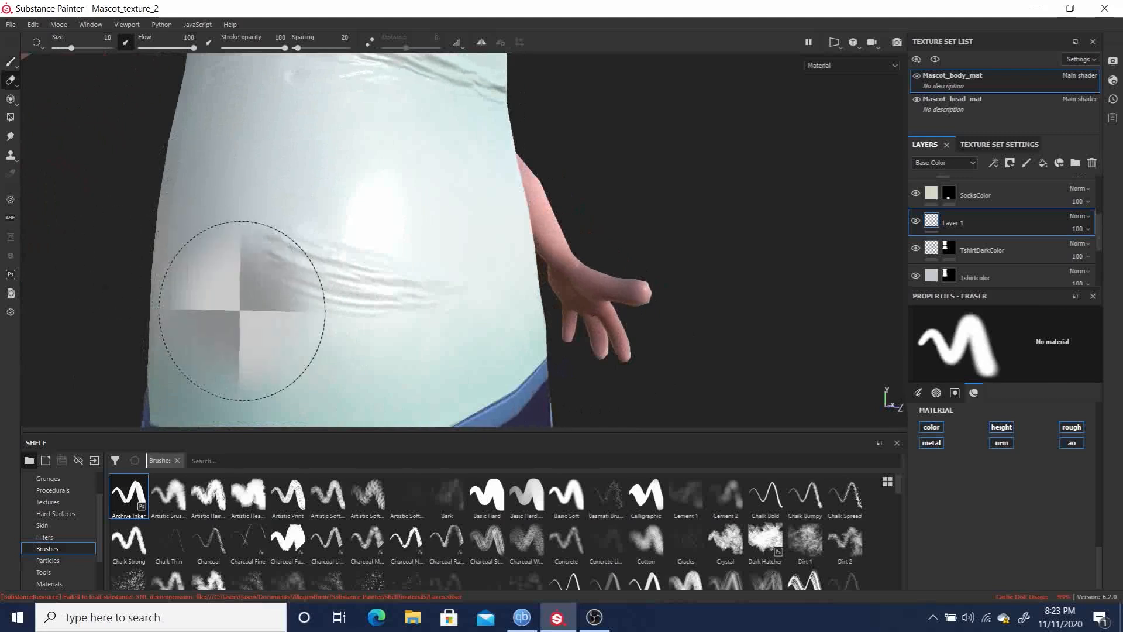
{"action": "key", "text": "1"}
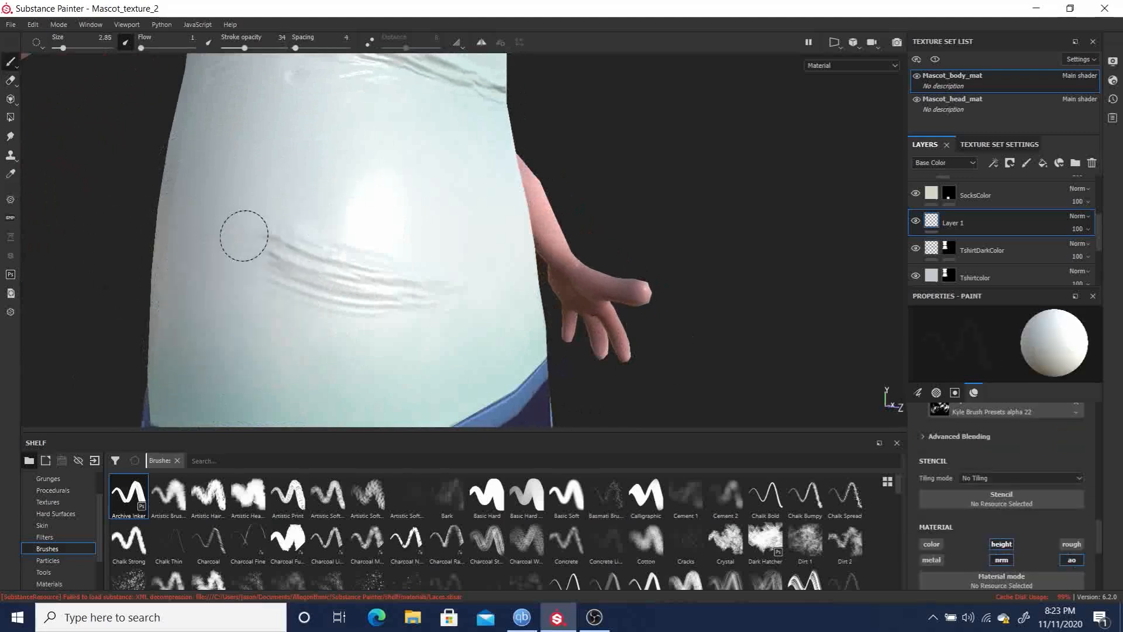
Extend the lower-belly wrinkles toward the shirt's side with raised strokes and deepen them with strokes at height -1.
{"action": "mouse_move", "coordinate": [232, 219]}
{"action": "left_mouse_down"}
{"action": "mouse_move", "coordinate": [271, 244]}
{"action": "mouse_move", "coordinate": [223, 221]}
{"action": "mouse_move", "coordinate": [246, 237]}
{"action": "left_mouse_up"}
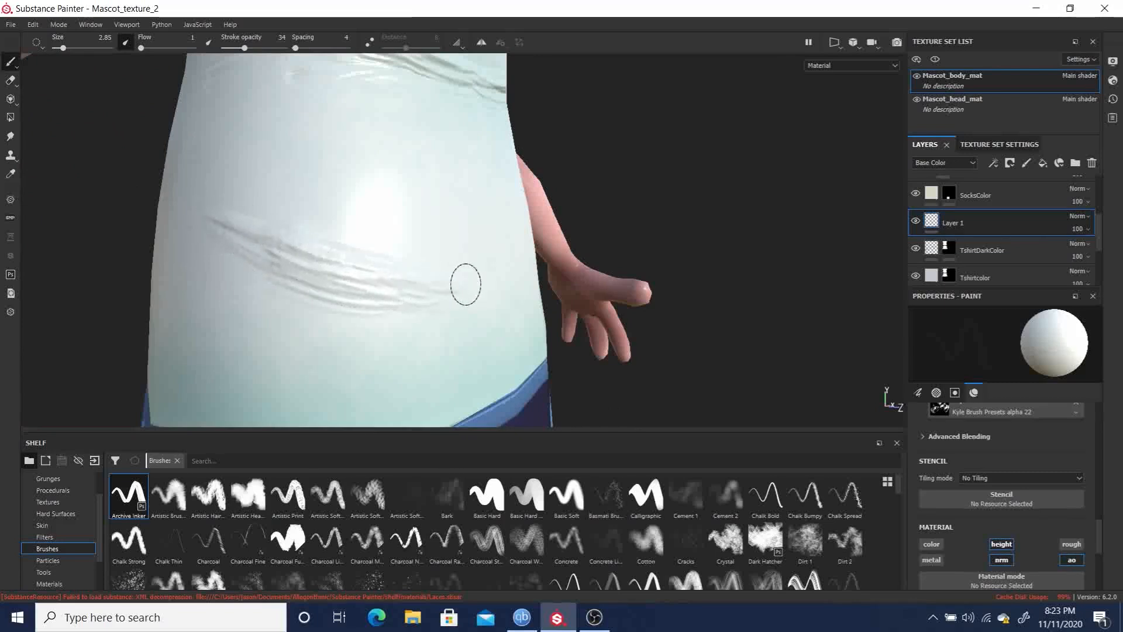
{"action": "left_click_drag", "start_coordinate": [391, 283], "coordinate": [256, 234]}
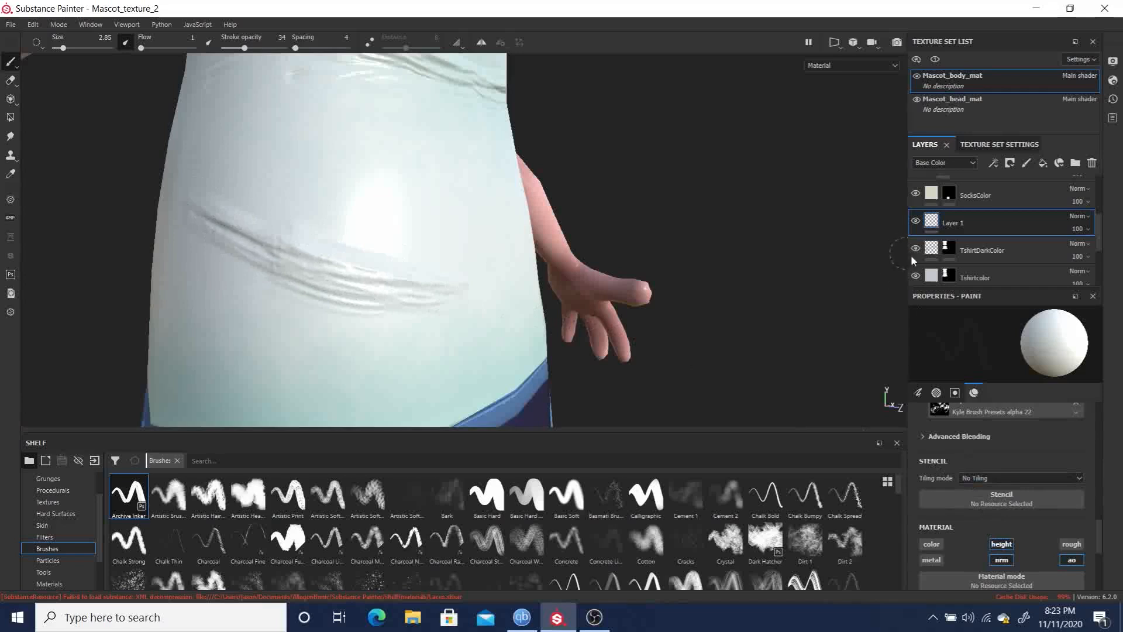
{"action": "scroll", "coordinate": [957, 490], "scroll_direction": "down", "scroll_amount": 5}
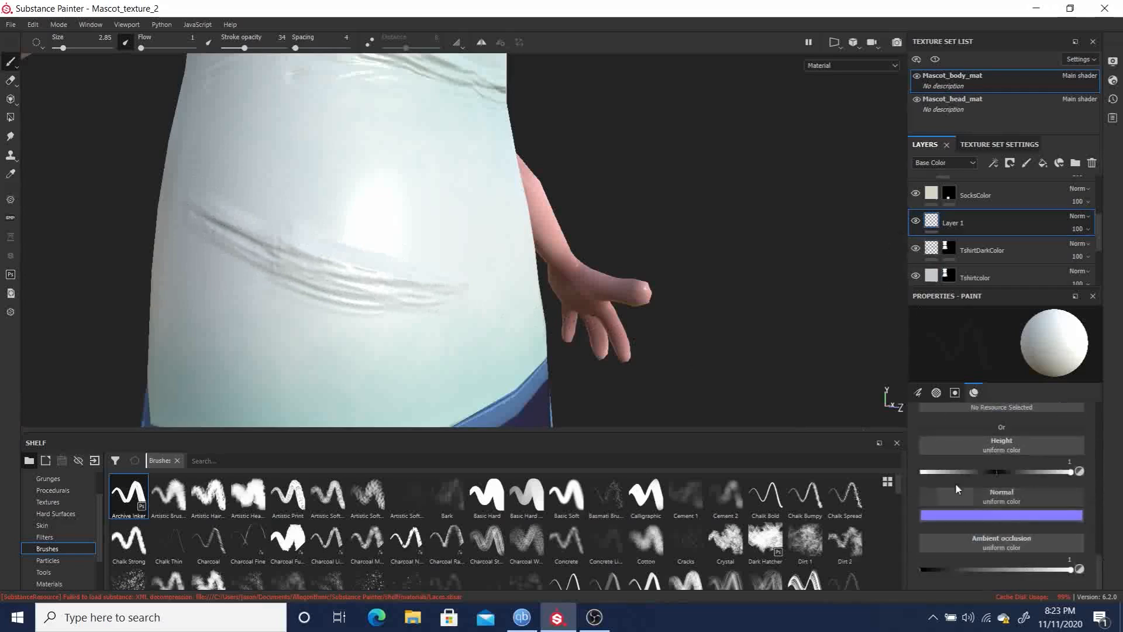
{"action": "mouse_move", "coordinate": [251, 281]}
{"action": "left_mouse_down"}
{"action": "mouse_move", "coordinate": [201, 251]}
{"action": "mouse_move", "coordinate": [369, 303]}
{"action": "mouse_move", "coordinate": [469, 293]}
{"action": "mouse_move", "coordinate": [449, 302]}
{"action": "mouse_move", "coordinate": [293, 271]}
{"action": "mouse_move", "coordinate": [234, 240]}
{"action": "mouse_move", "coordinate": [268, 265]}
{"action": "mouse_move", "coordinate": [462, 289]}
{"action": "left_mouse_up"}
Paint raised wrinkles at height 1 across the lower belly on the character's left side.
{"action": "left_click_drag", "start_coordinate": [756, 192], "coordinate": [627, 221], "text": "alt"}
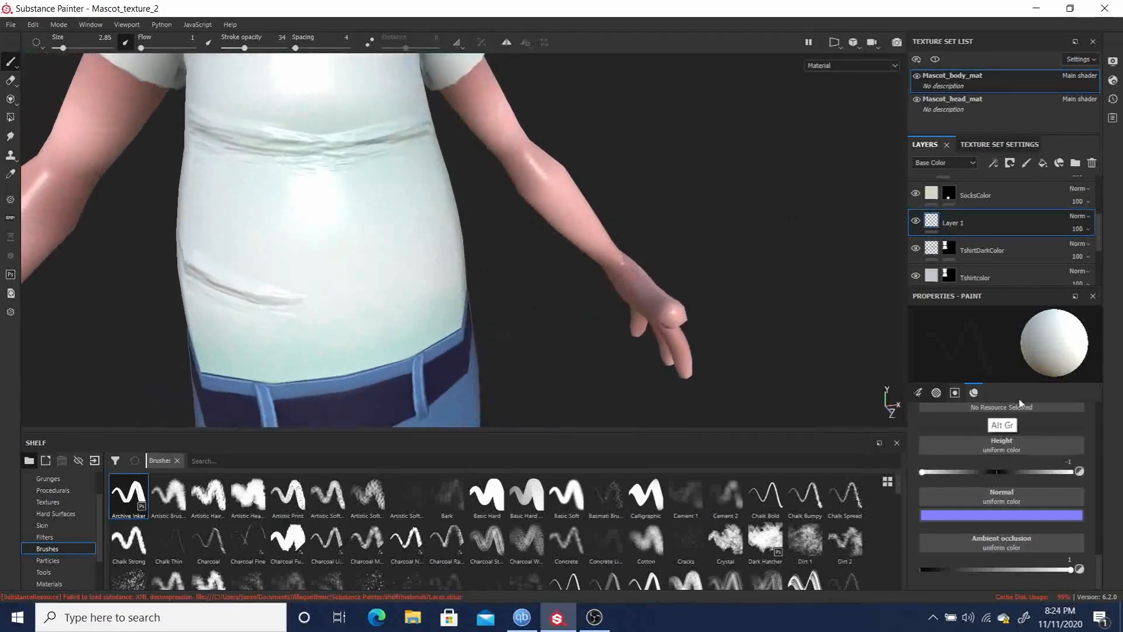
{"action": "left_click_drag", "start_coordinate": [1056, 474], "coordinate": [1092, 472]}
{"action": "left_click_drag", "start_coordinate": [742, 205], "coordinate": [655, 199], "text": "alt"}
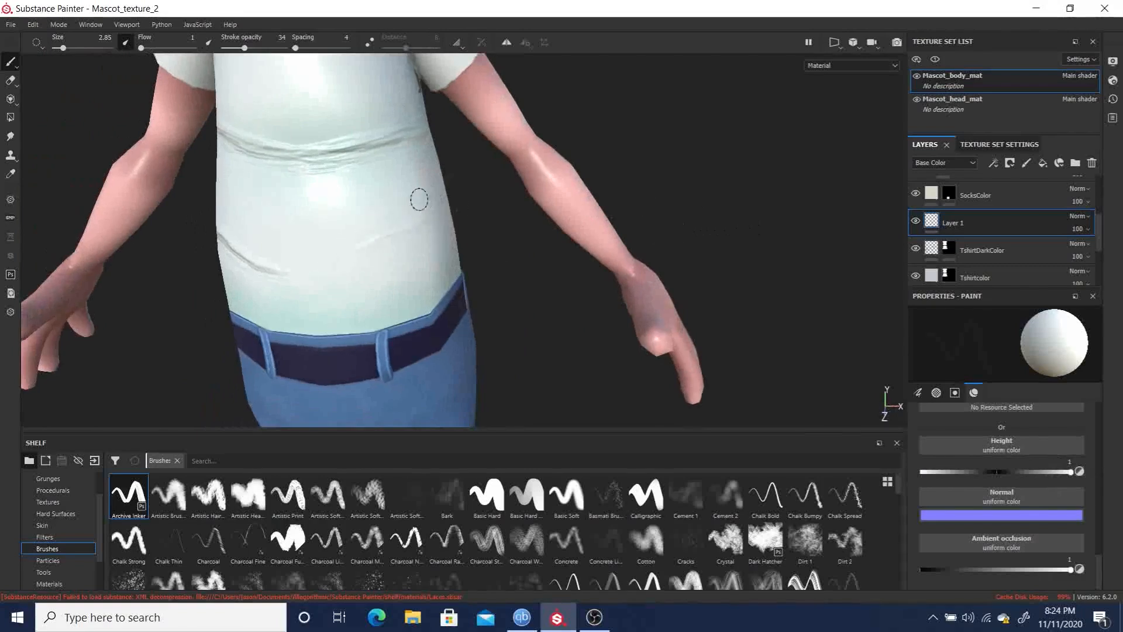
{"action": "mouse_move", "coordinate": [376, 228]}
{"action": "left_mouse_down"}
{"action": "mouse_move", "coordinate": [421, 218]}
{"action": "mouse_move", "coordinate": [371, 246]}
{"action": "mouse_move", "coordinate": [306, 240]}
{"action": "left_mouse_up"}
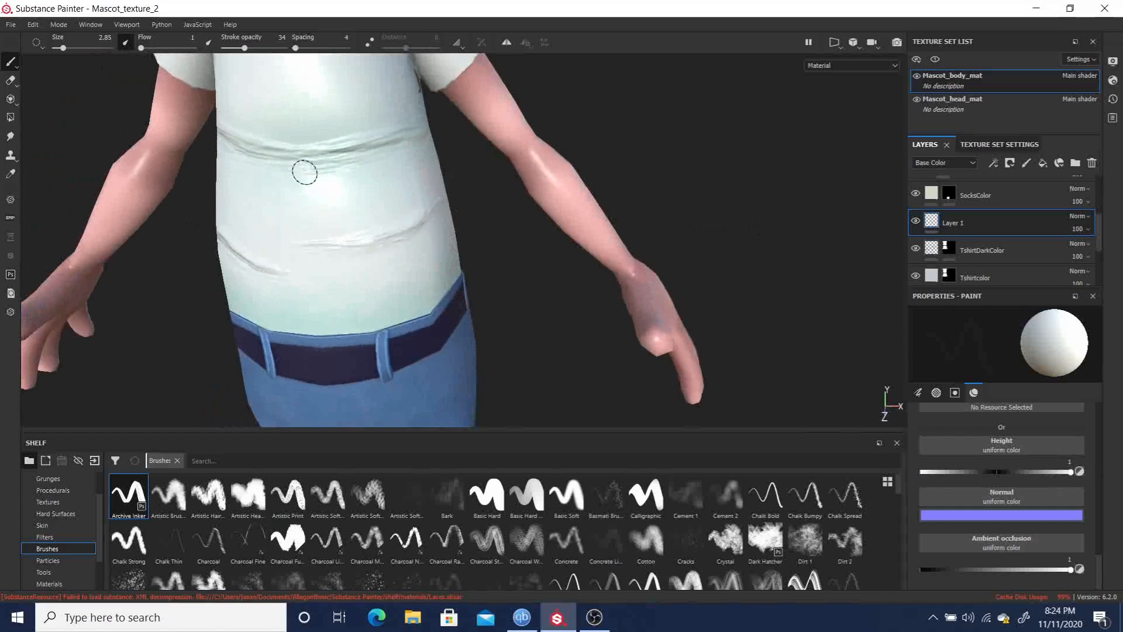
Set the brush height to -1 and paint recessed folds along the lower-belly wrinkles on both sides.
{"action": "left_click_drag", "start_coordinate": [618, 173], "coordinate": [696, 170], "text": "alt"}
{"action": "left_click_drag", "start_coordinate": [959, 472], "coordinate": [805, 441]}
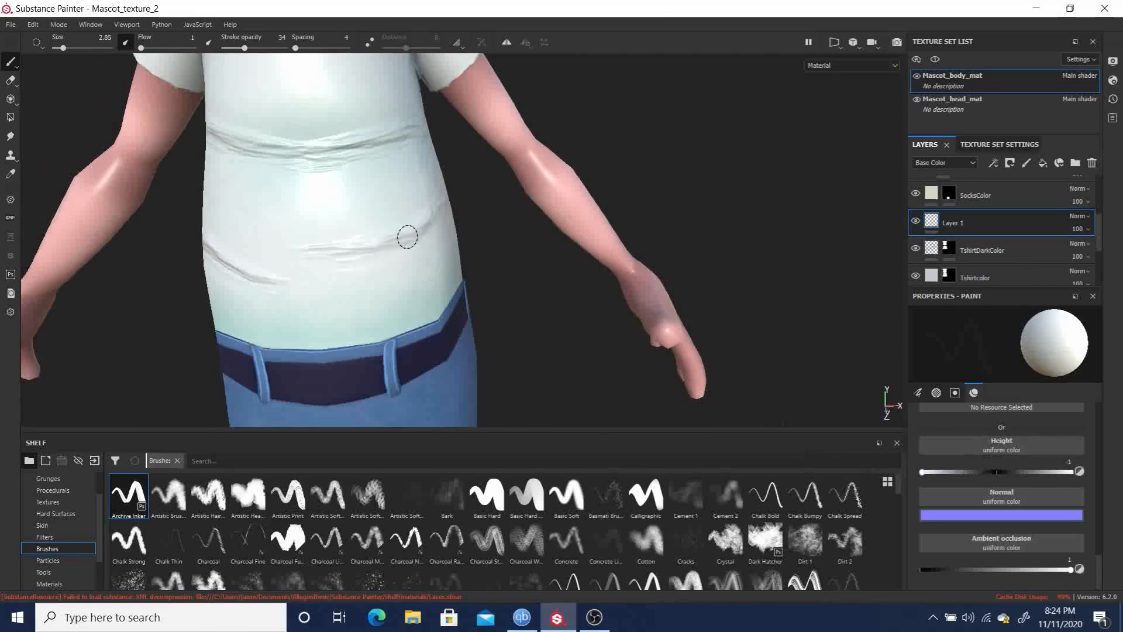
{"action": "left_click_drag", "start_coordinate": [431, 230], "coordinate": [352, 259]}
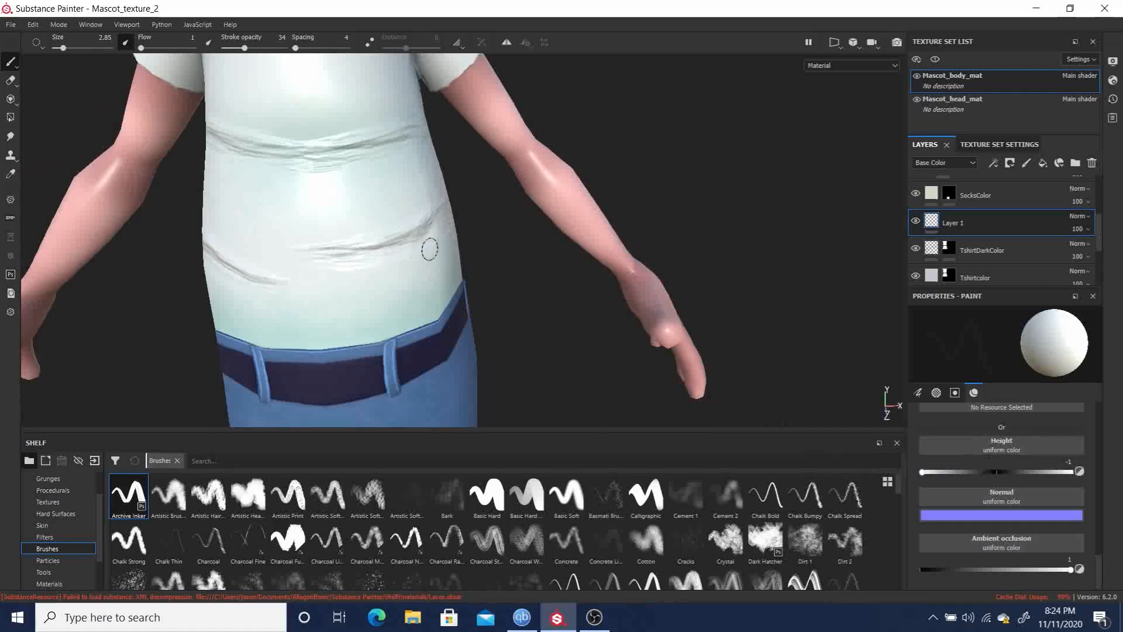
{"action": "left_click_drag", "start_coordinate": [258, 287], "coordinate": [302, 283]}
{"action": "left_click_drag", "start_coordinate": [653, 213], "coordinate": [783, 189], "text": "alt"}
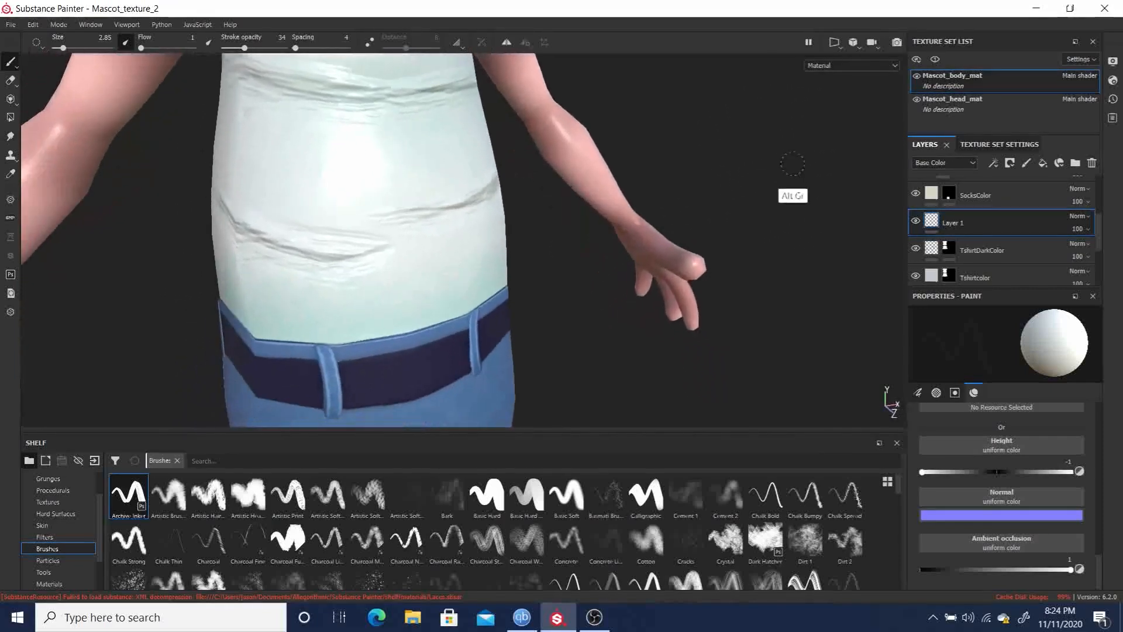
Add a Blur filter to the wrinkle paint layer and set its blur intensity to 0.83.
{"action": "right_click", "coordinate": [957, 220]}
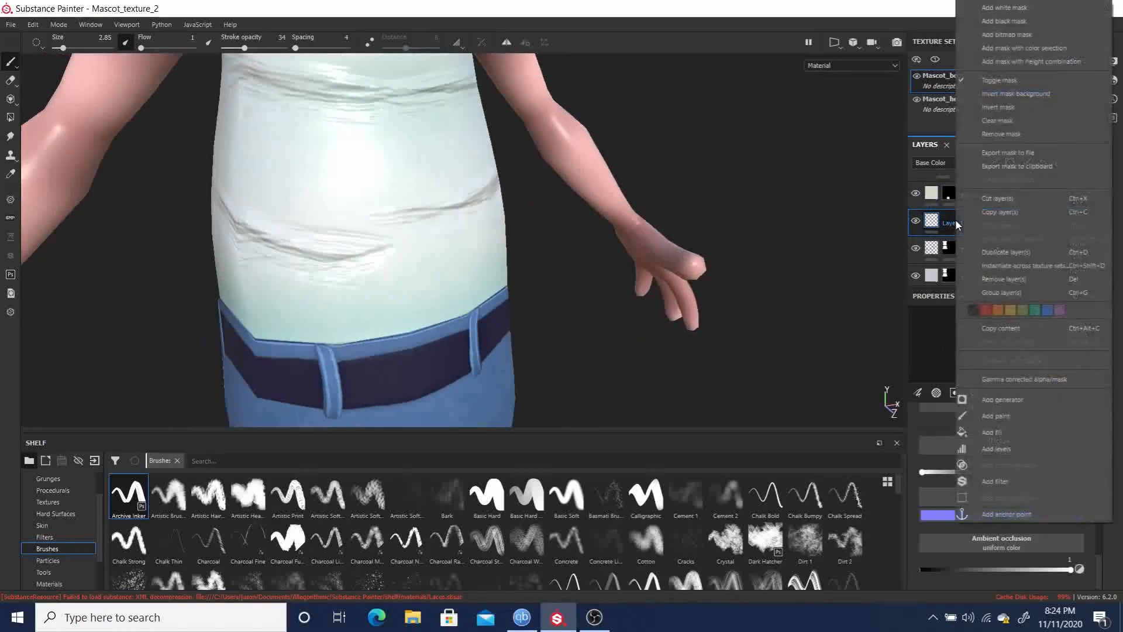
{"action": "left_click", "coordinate": [995, 481]}
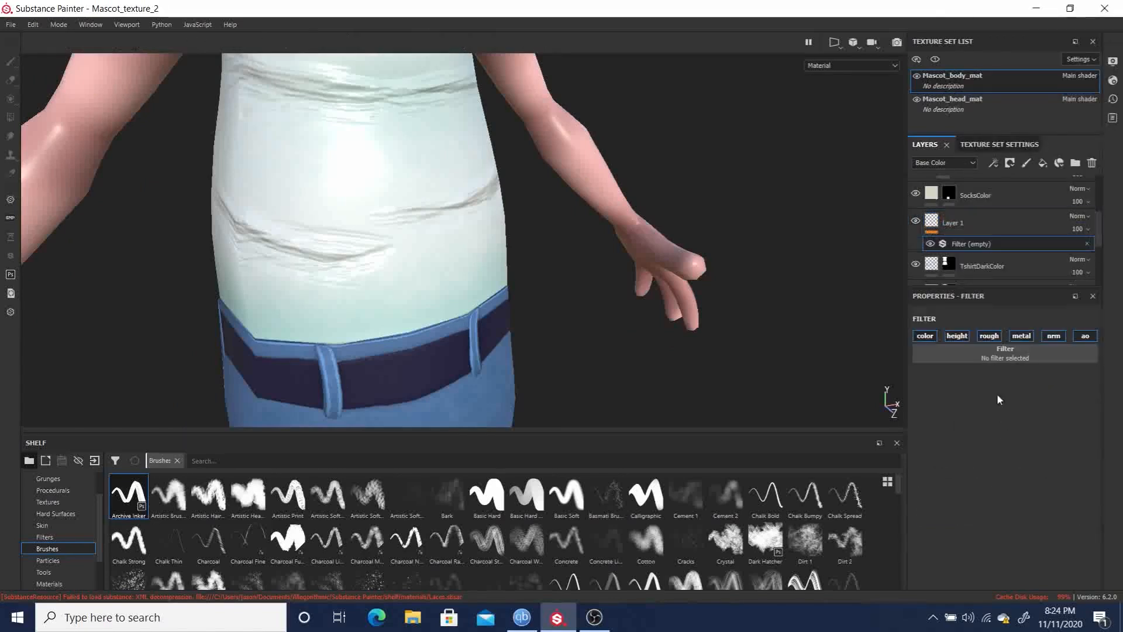
{"action": "left_click", "coordinate": [1003, 352]}
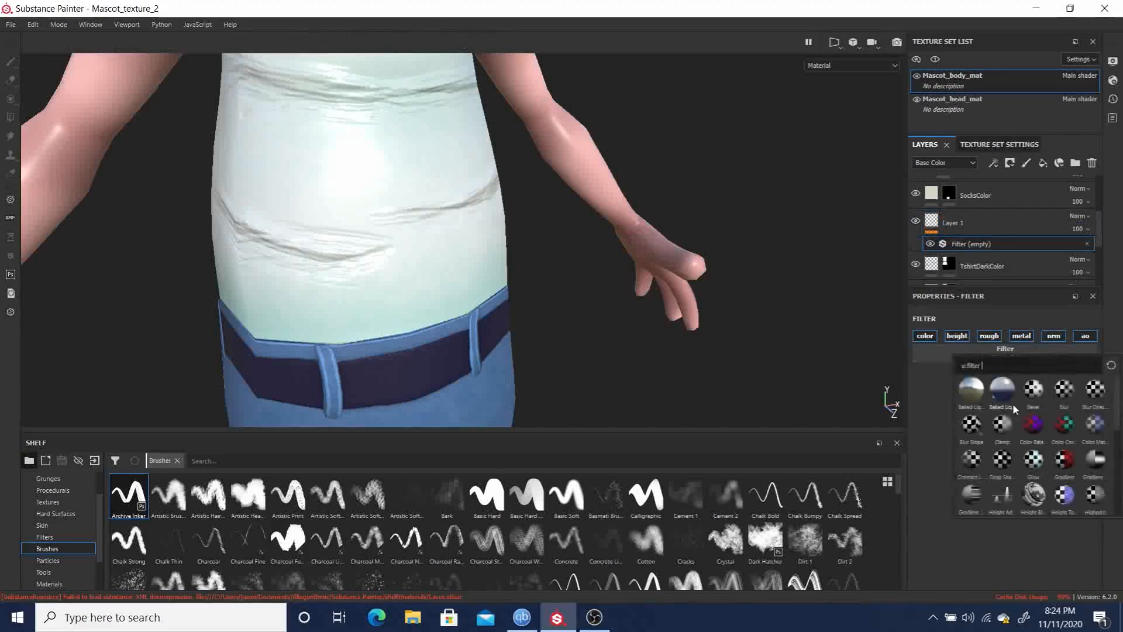
{"action": "left_click", "coordinate": [1064, 392]}
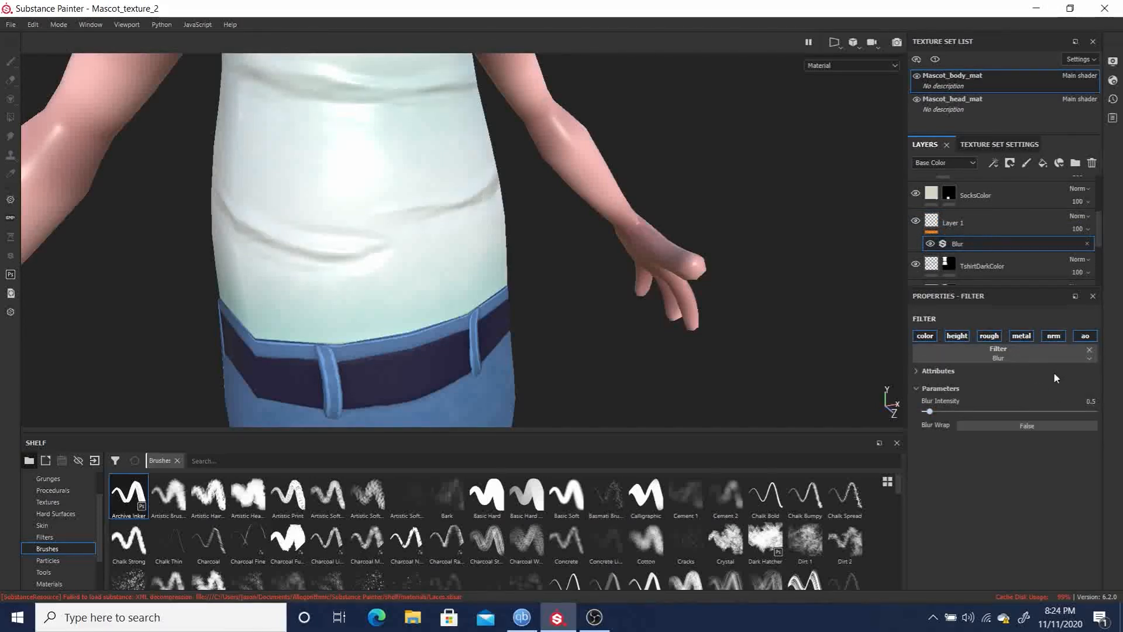
{"action": "left_click_drag", "start_coordinate": [931, 413], "coordinate": [934, 414]}
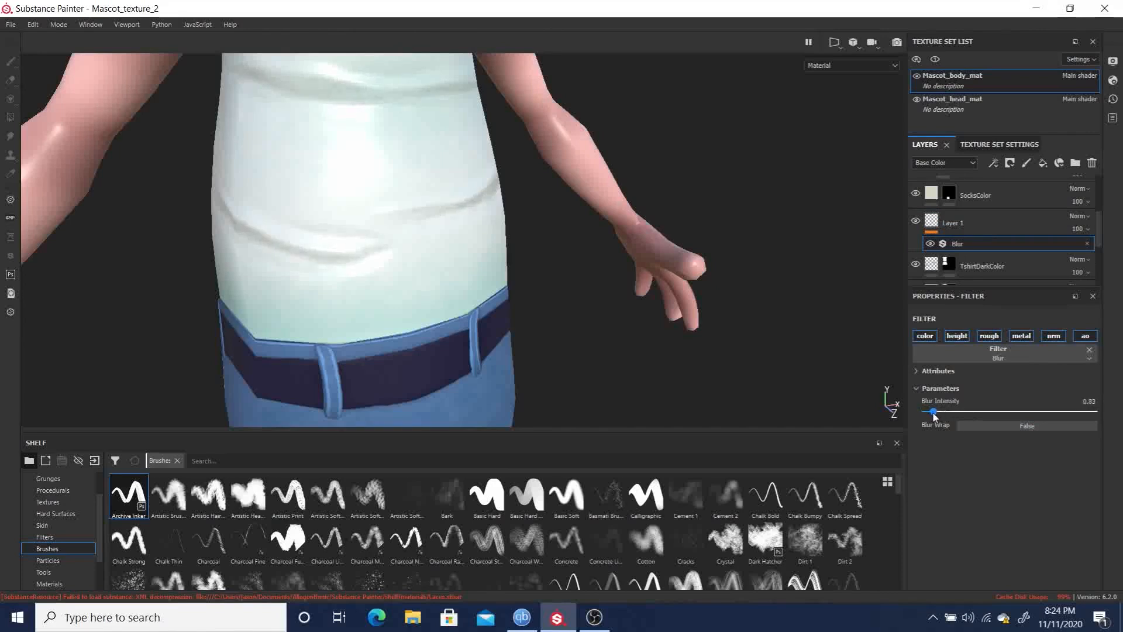
Examine the blurred T-shirt wrinkles from several angles and distances.
{"action": "right_click_drag", "start_coordinate": [596, 267], "coordinate": [351, 258], "text": "alt"}
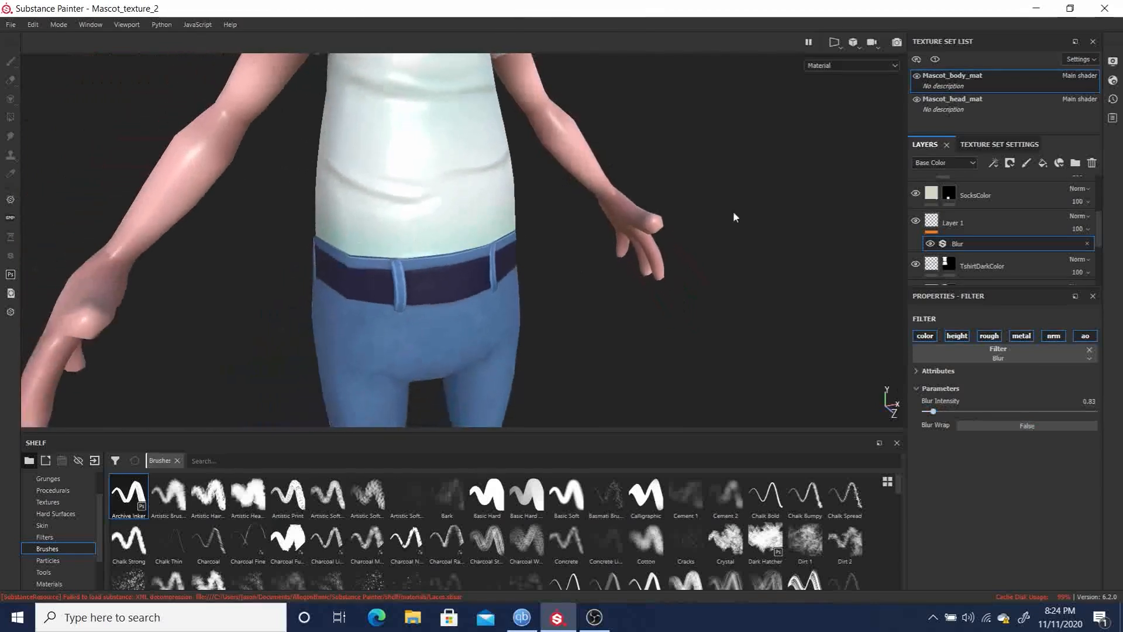
{"action": "right_click_drag", "start_coordinate": [736, 212], "coordinate": [429, 212], "text": "alt"}
{"action": "left_click_drag", "start_coordinate": [538, 209], "coordinate": [694, 165], "text": "alt"}
{"action": "right_click_drag", "start_coordinate": [674, 284], "coordinate": [787, 325], "text": "alt"}
{"action": "middle_click_drag", "start_coordinate": [666, 261], "coordinate": [531, 168], "text": "alt"}
{"action": "right_click_drag", "start_coordinate": [413, 156], "coordinate": [481, 186], "text": "alt"}
{"action": "left_click_drag", "start_coordinate": [468, 205], "coordinate": [424, 189], "text": "alt"}
{"action": "middle_click_drag", "start_coordinate": [424, 190], "coordinate": [502, 202], "text": "alt"}
{"action": "left_click_drag", "start_coordinate": [502, 202], "coordinate": [533, 187], "text": "alt"}
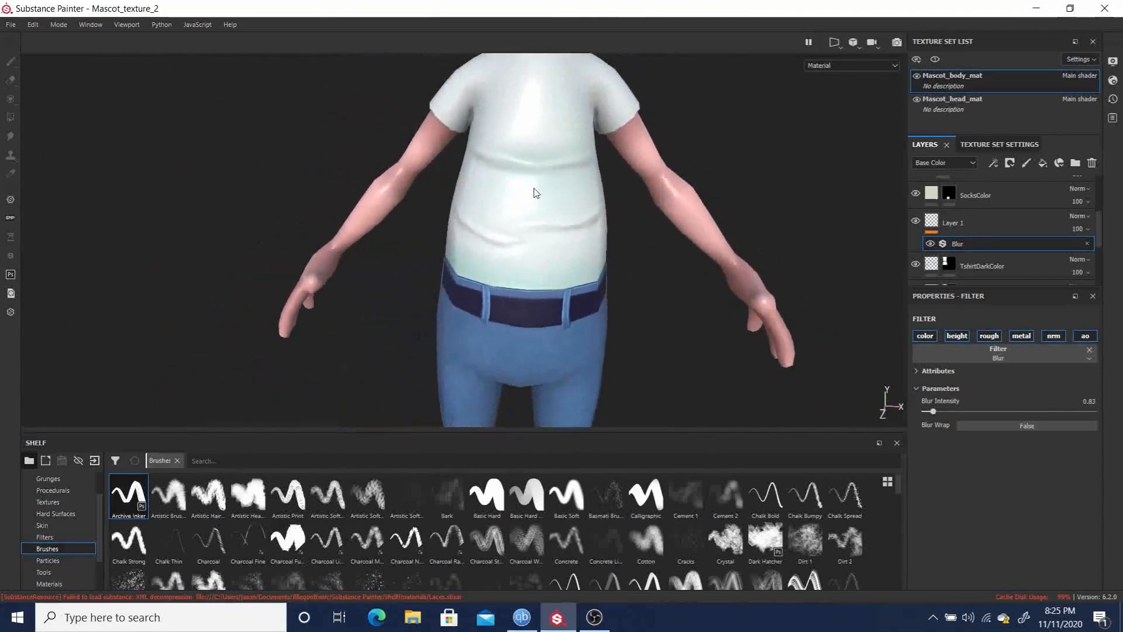
Erase the upper crease wrinkles across the T-shirt's front from the wrinkle layer and return to the paint brush.
{"action": "left_click", "coordinate": [935, 223]}
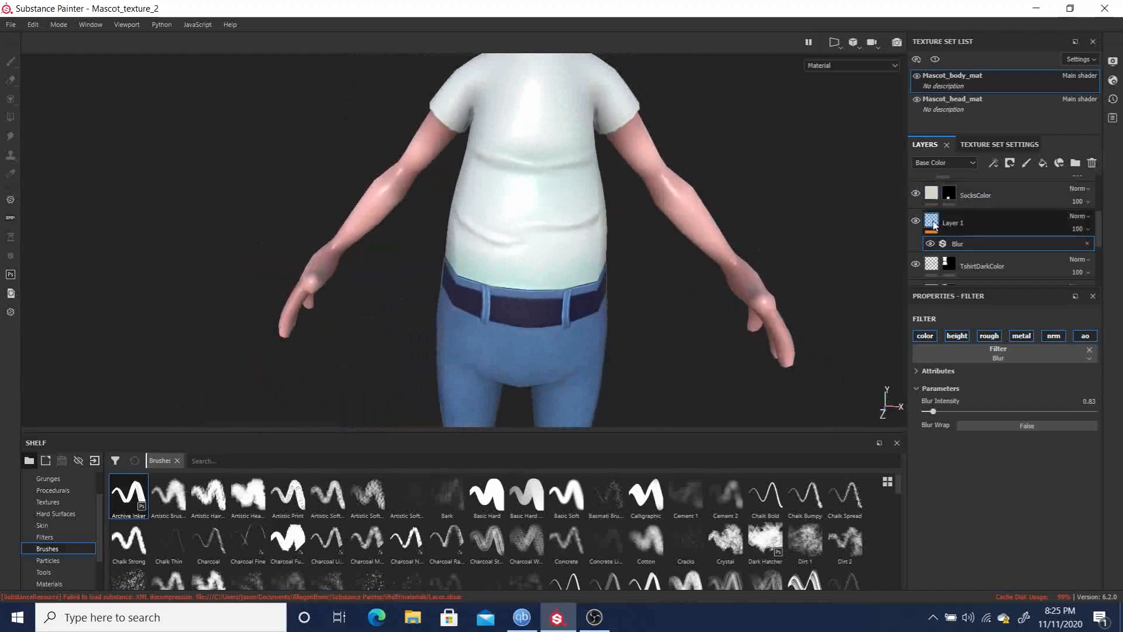
{"action": "key", "text": "e"}
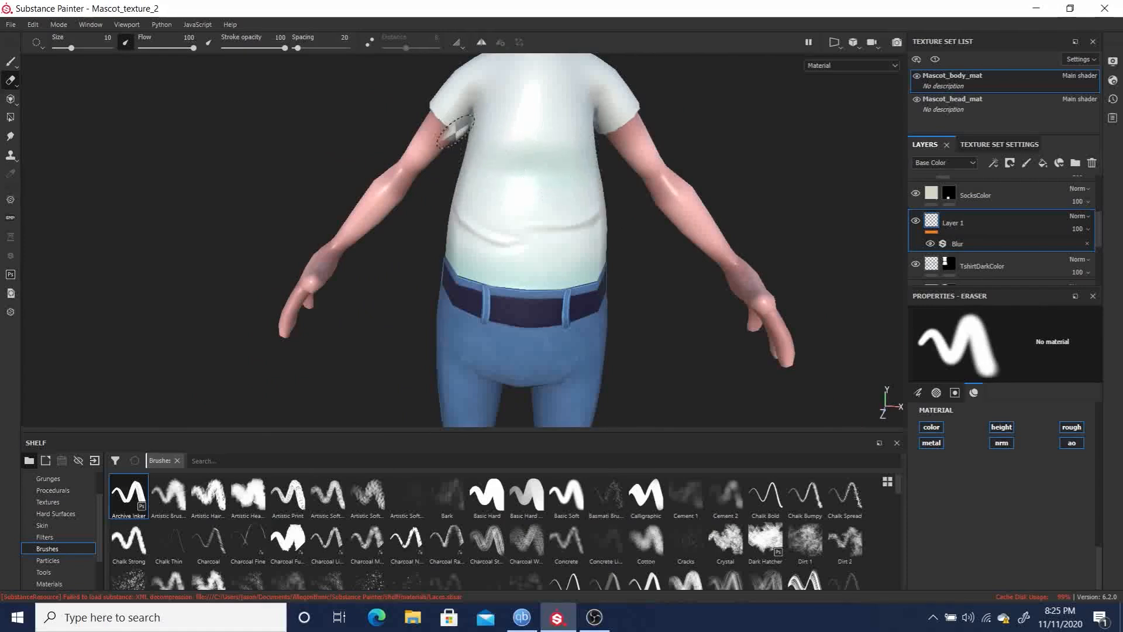
{"action": "key", "text": "b"}
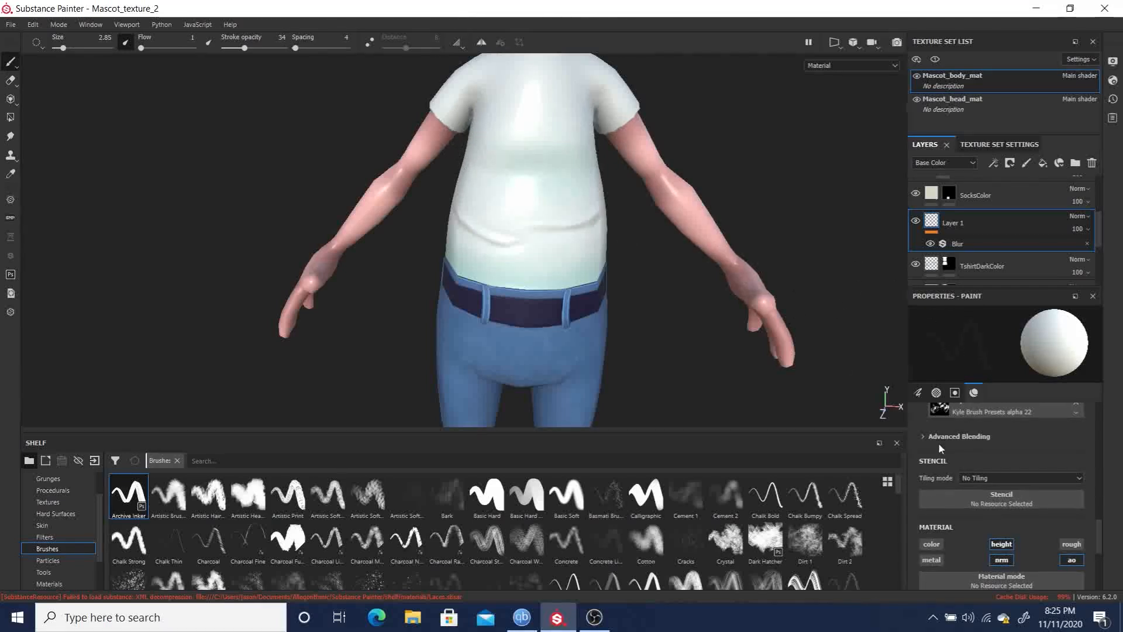
Repaint the T-shirt's upper front crease with raised strokes at height 1 and recessed strokes at height -1.
{"action": "scroll", "coordinate": [1096, 536], "scroll_direction": "down", "scroll_amount": 3}
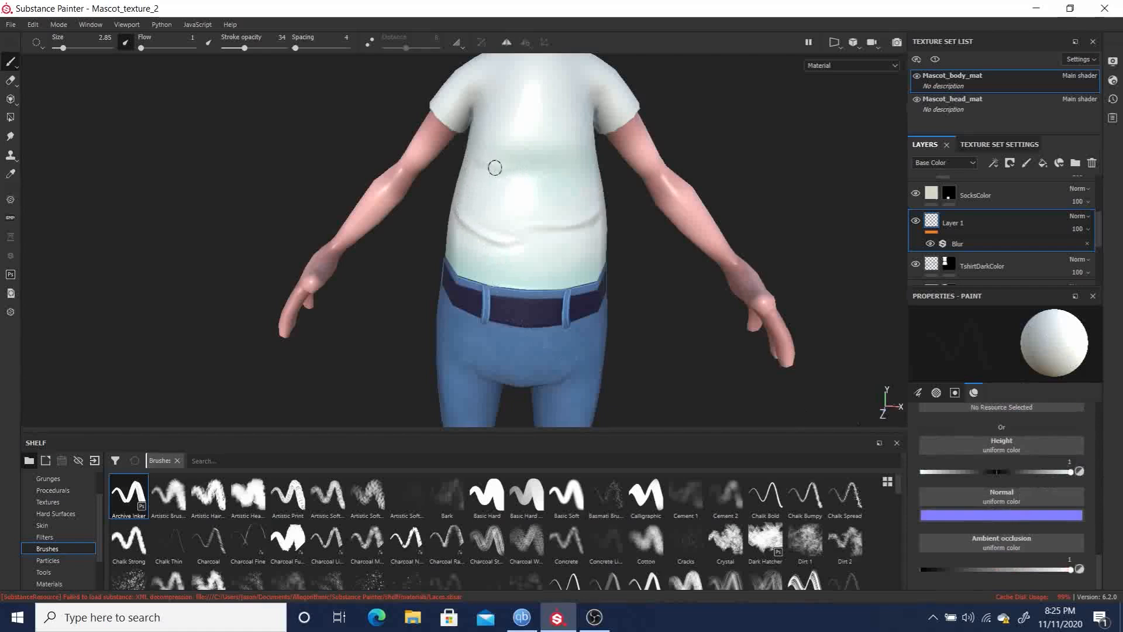
{"action": "left_click_drag", "start_coordinate": [665, 271], "coordinate": [498, 179], "text": "alt"}
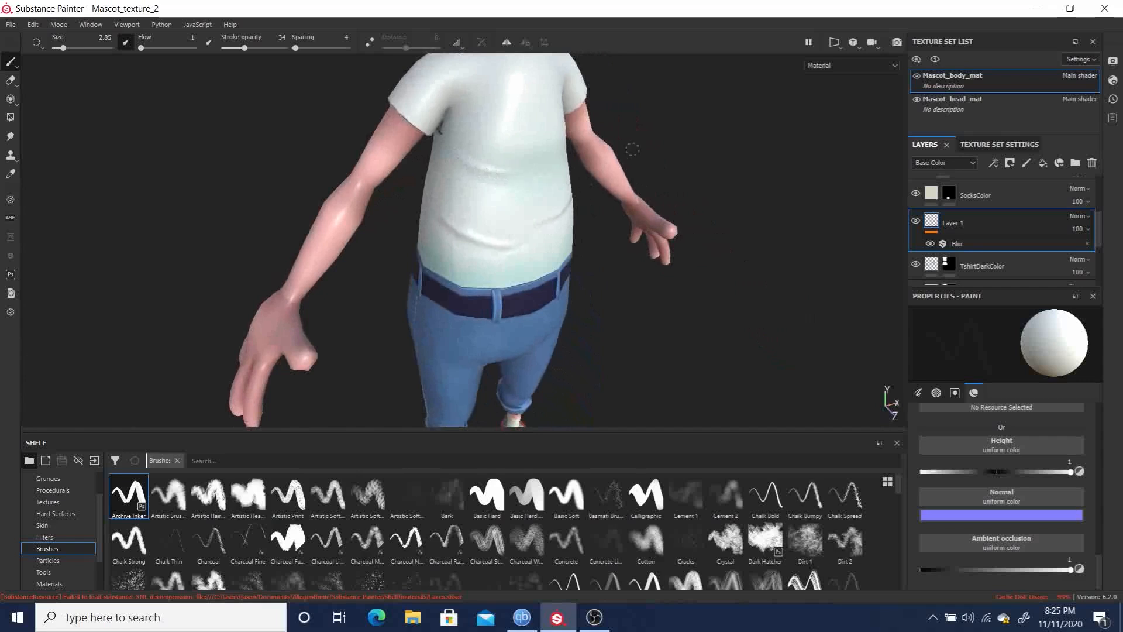
{"action": "left_click_drag", "start_coordinate": [828, 213], "coordinate": [809, 298], "text": "alt"}
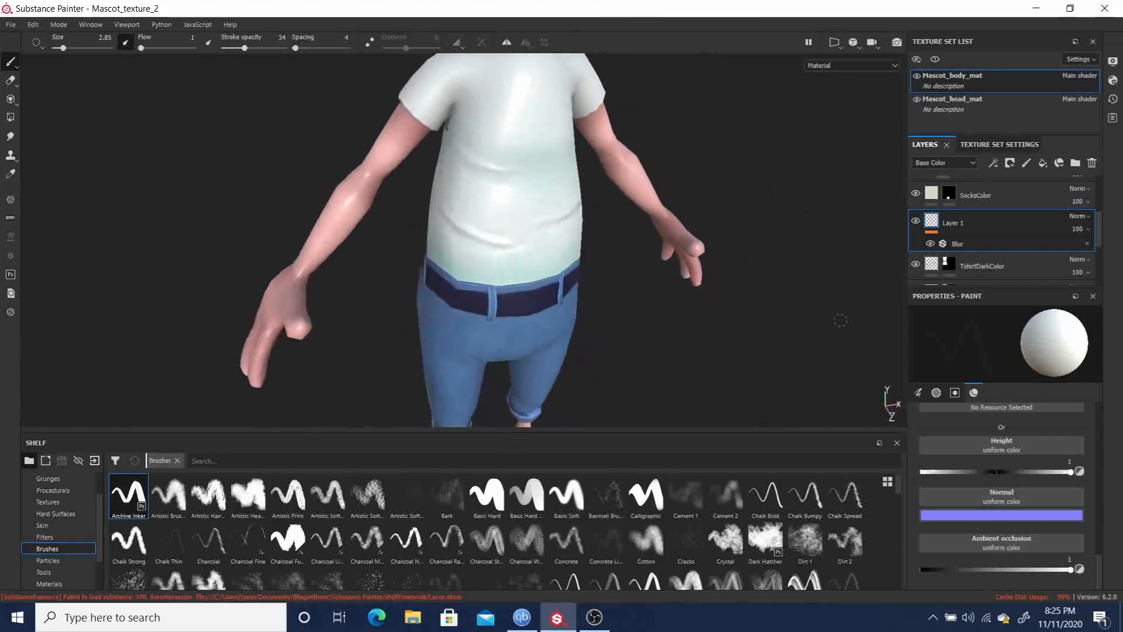
{"action": "left_click_drag", "start_coordinate": [971, 471], "coordinate": [889, 471]}
{"action": "left_click_drag", "start_coordinate": [719, 138], "coordinate": [491, 158], "text": "alt"}
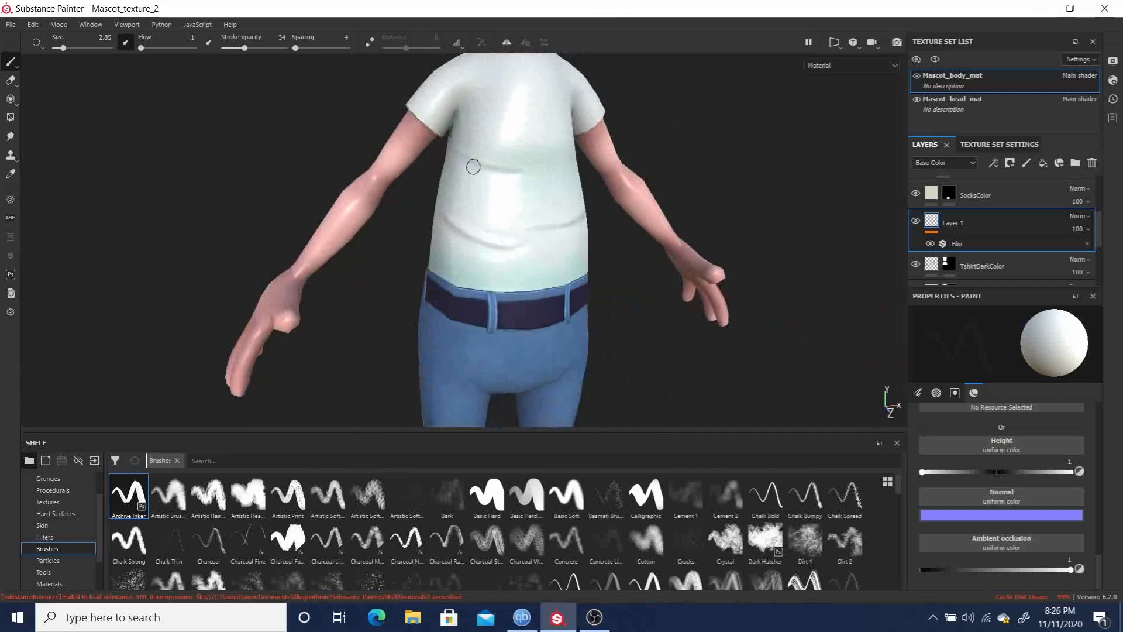
{"action": "left_click_drag", "start_coordinate": [708, 198], "coordinate": [585, 199], "text": "alt"}
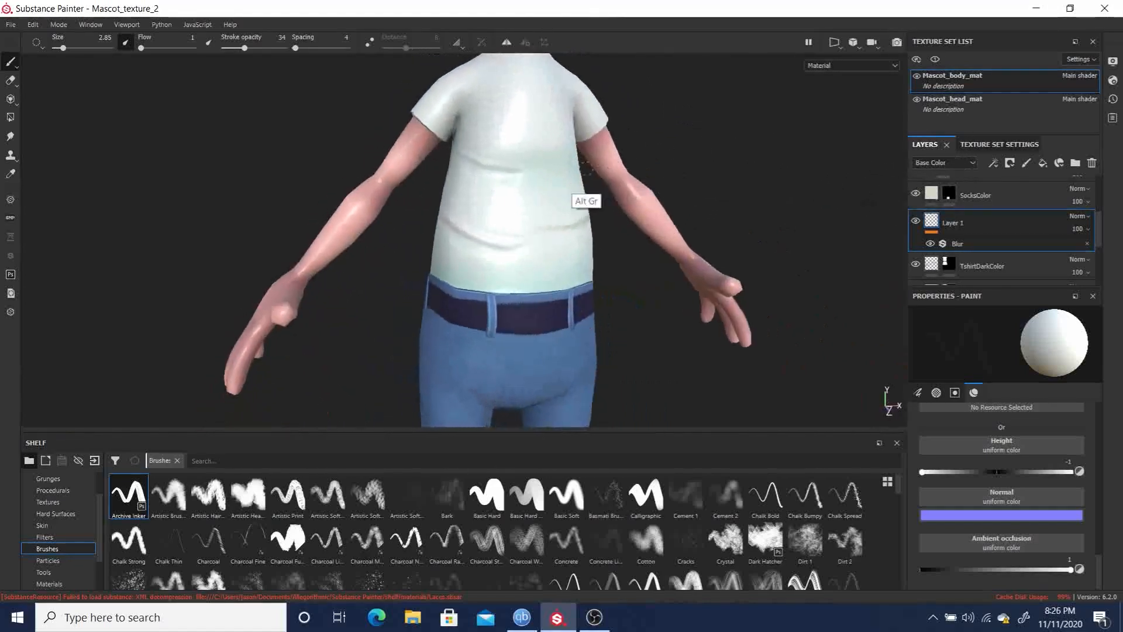
Raise the wrinkle layer's Blur filter intensity to 1.49.
{"action": "left_click", "coordinate": [966, 242]}
{"action": "left_click_drag", "start_coordinate": [937, 415], "coordinate": [939, 417]}
{"action": "left_click_drag", "start_coordinate": [861, 251], "coordinate": [571, 130], "text": "alt"}
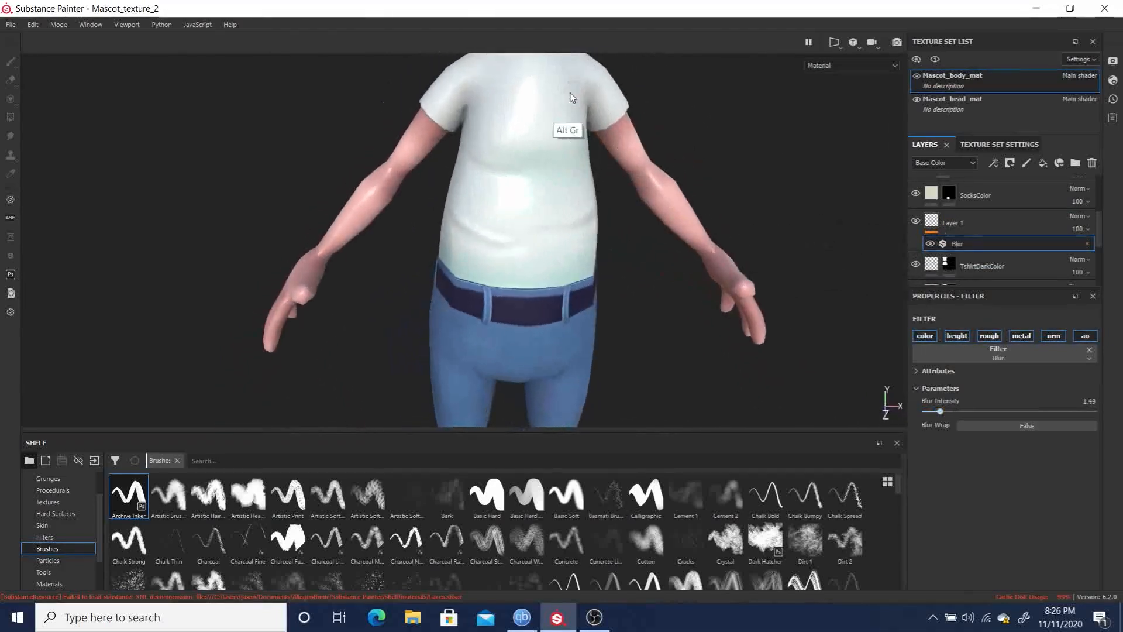
Inspect the T-shirt wrinkles on the wrinkle layer from several angles, comparing them with its Blur filter hidden and shown.
{"action": "left_click", "coordinate": [933, 223]}
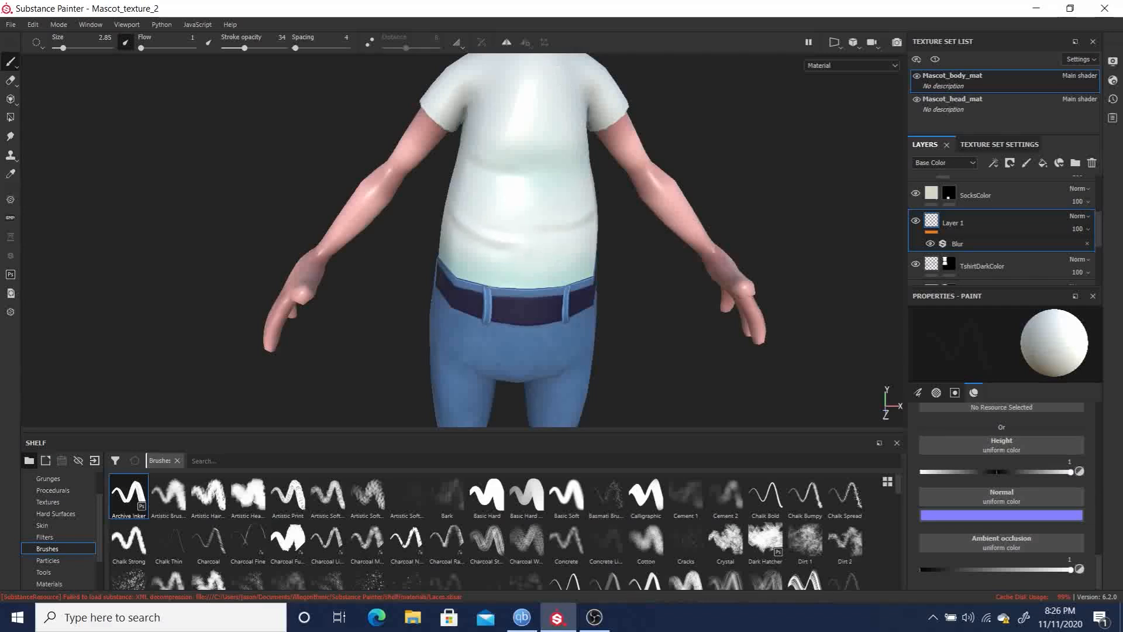
{"action": "mouse_move", "coordinate": [755, 151]}
{"action": "left_mouse_down", "text": "alt"}
{"action": "mouse_move", "coordinate": [657, 96]}
{"action": "mouse_move", "coordinate": [784, 131]}
{"action": "mouse_move", "coordinate": [886, 186]}
{"action": "mouse_move", "coordinate": [752, 163]}
{"action": "mouse_move", "coordinate": [622, 168]}
{"action": "mouse_move", "coordinate": [617, 218]}
{"action": "left_mouse_up", "text": "alt"}
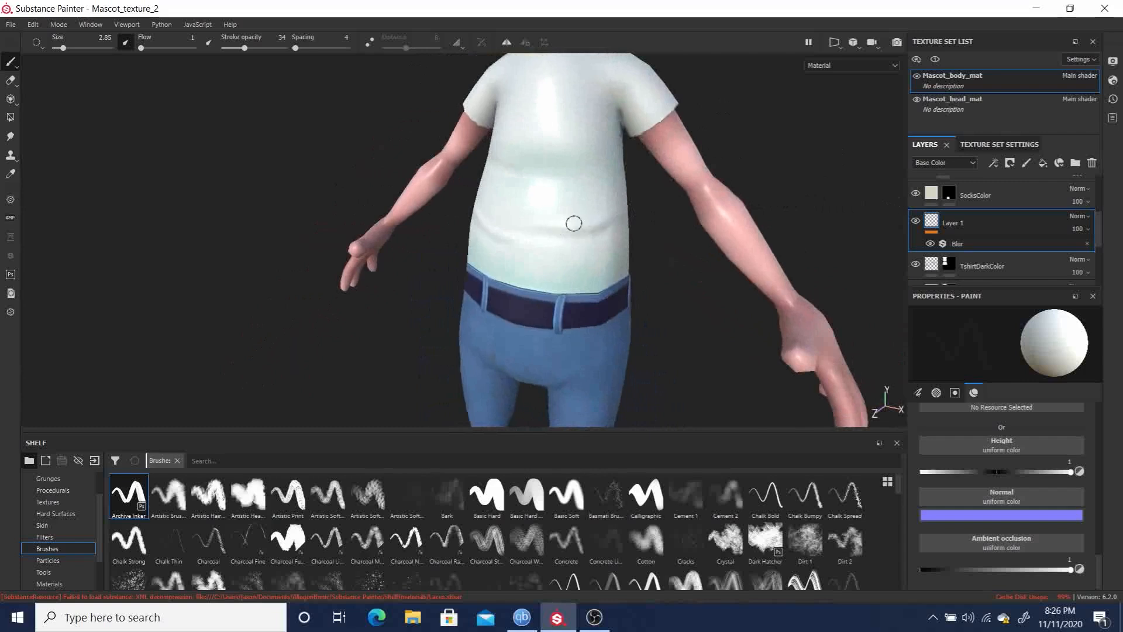
{"action": "left_click_drag", "start_coordinate": [732, 181], "coordinate": [611, 216], "text": "alt"}
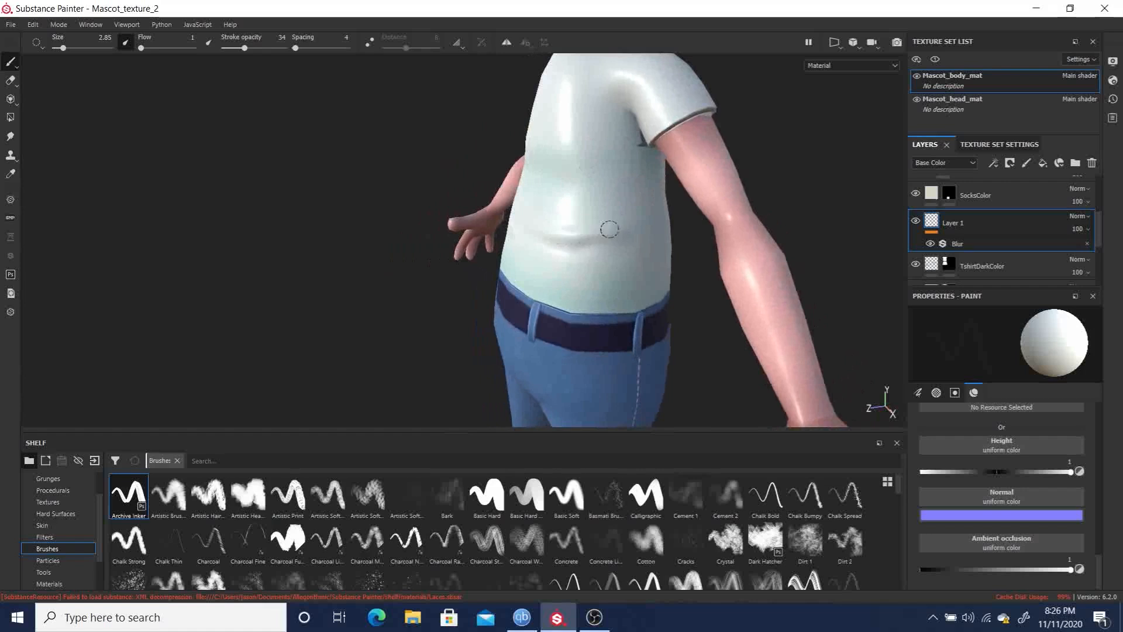
{"action": "left_click_drag", "start_coordinate": [502, 151], "coordinate": [655, 134], "text": "alt"}
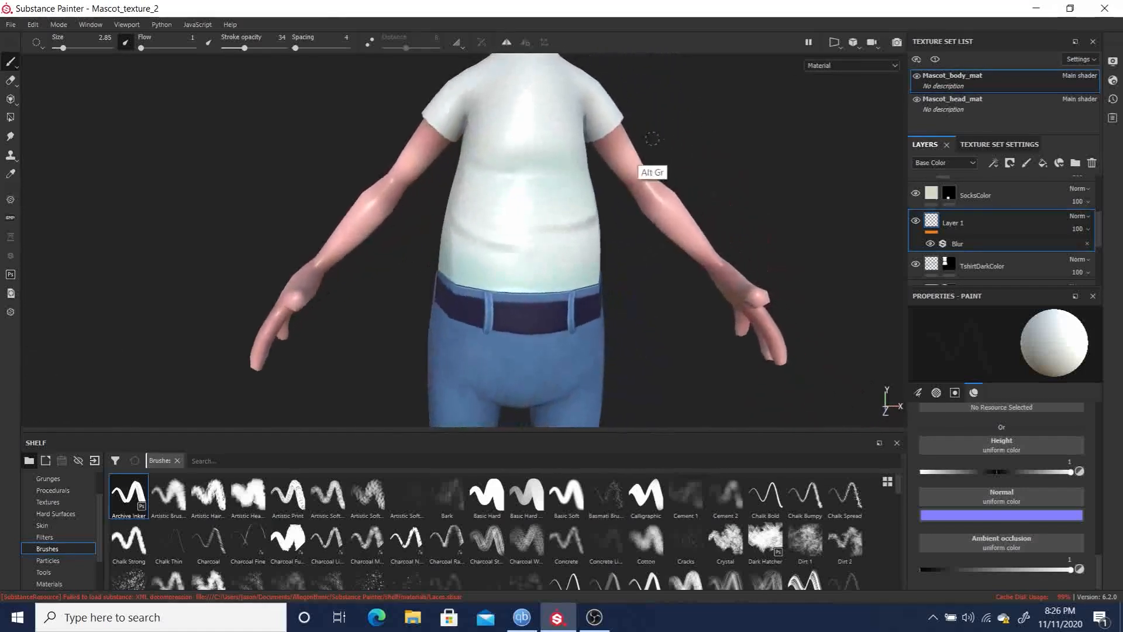
{"action": "mouse_move", "coordinate": [771, 118]}
{"action": "left_mouse_down", "text": "alt"}
{"action": "mouse_move", "coordinate": [717, 155]}
{"action": "mouse_move", "coordinate": [637, 184]}
{"action": "left_mouse_up", "text": "alt"}
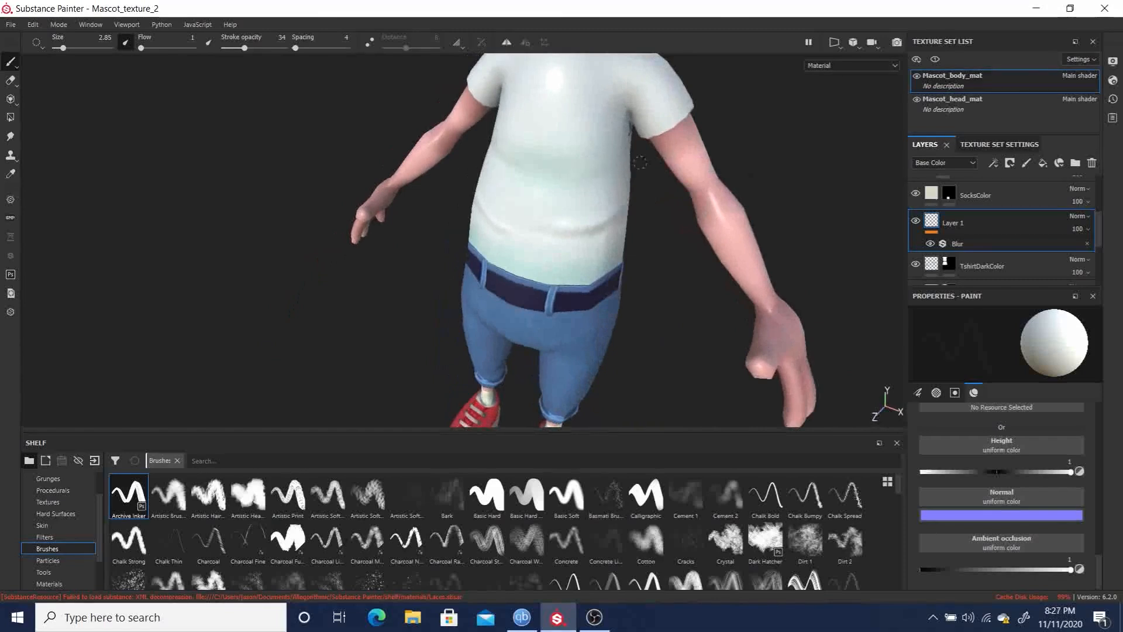
{"action": "left_click", "coordinate": [930, 243]}
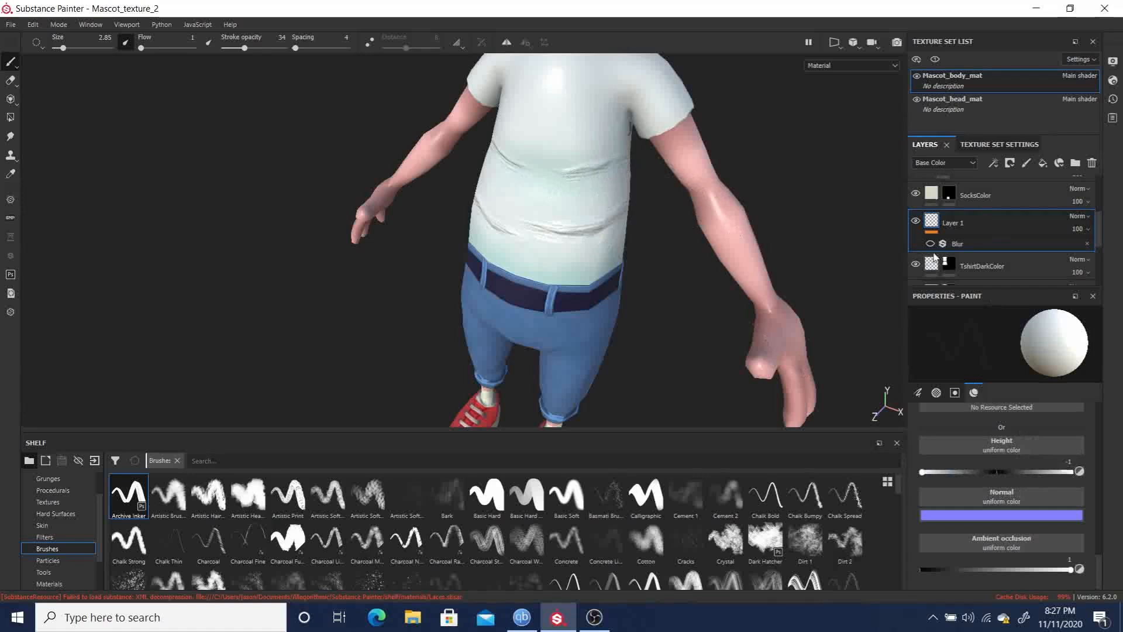
{"action": "left_click_drag", "start_coordinate": [783, 208], "coordinate": [903, 176], "text": "alt"}
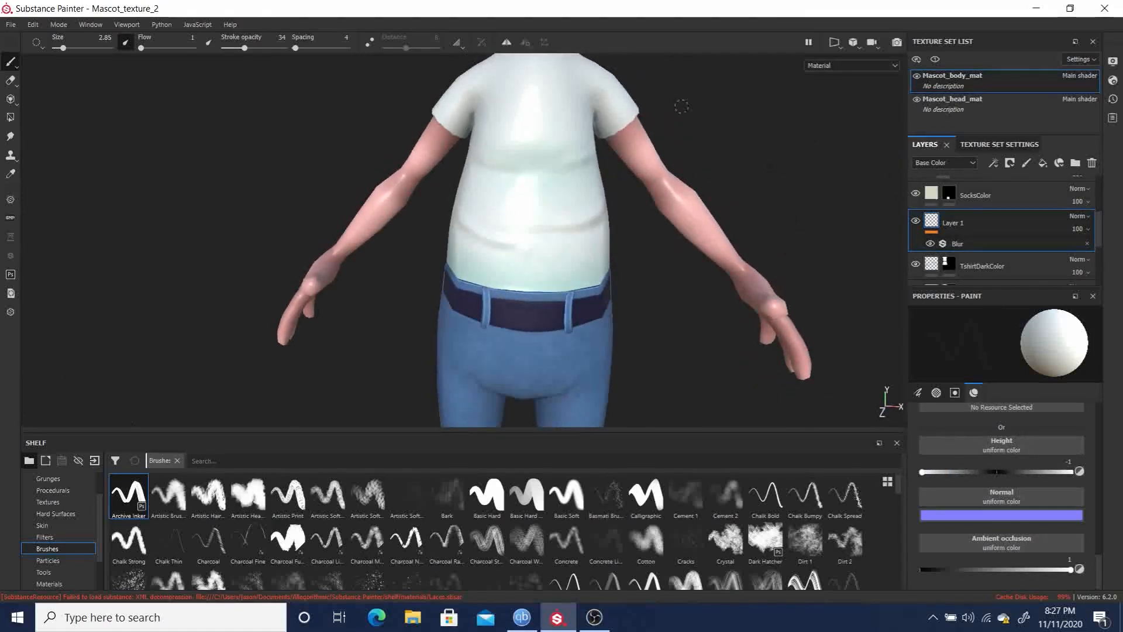
Examine the blurred T-shirt wrinkles on the whole character from a distance and around the torso up close.
{"action": "scroll", "coordinate": [682, 106], "scroll_direction": "down", "scroll_amount": 6}
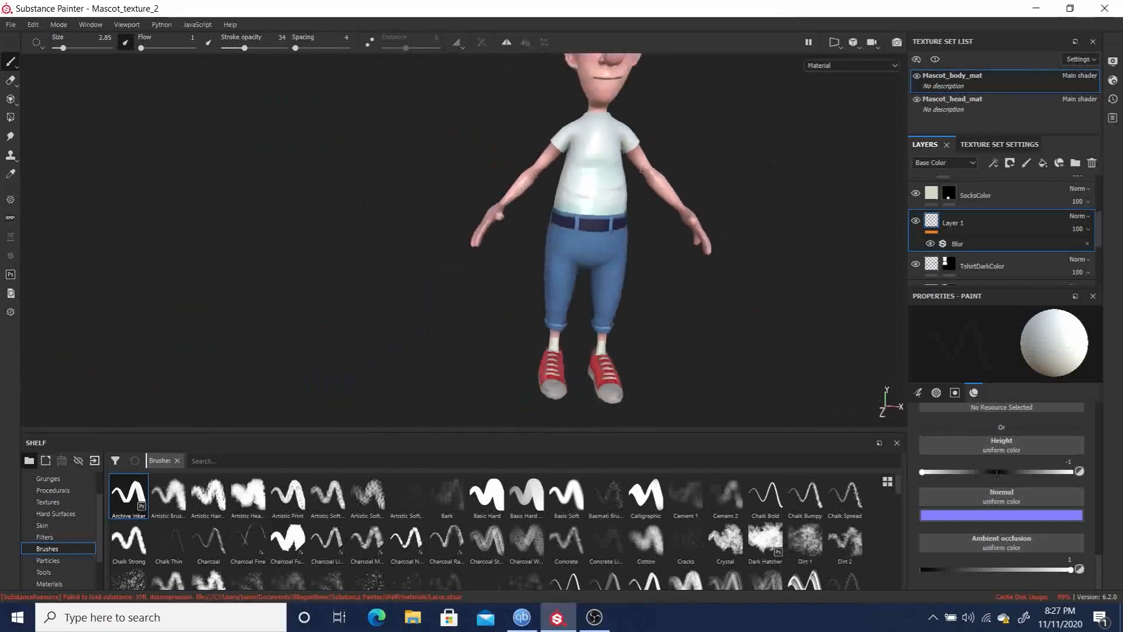
{"action": "left_click_drag", "start_coordinate": [714, 169], "coordinate": [632, 204], "text": "alt"}
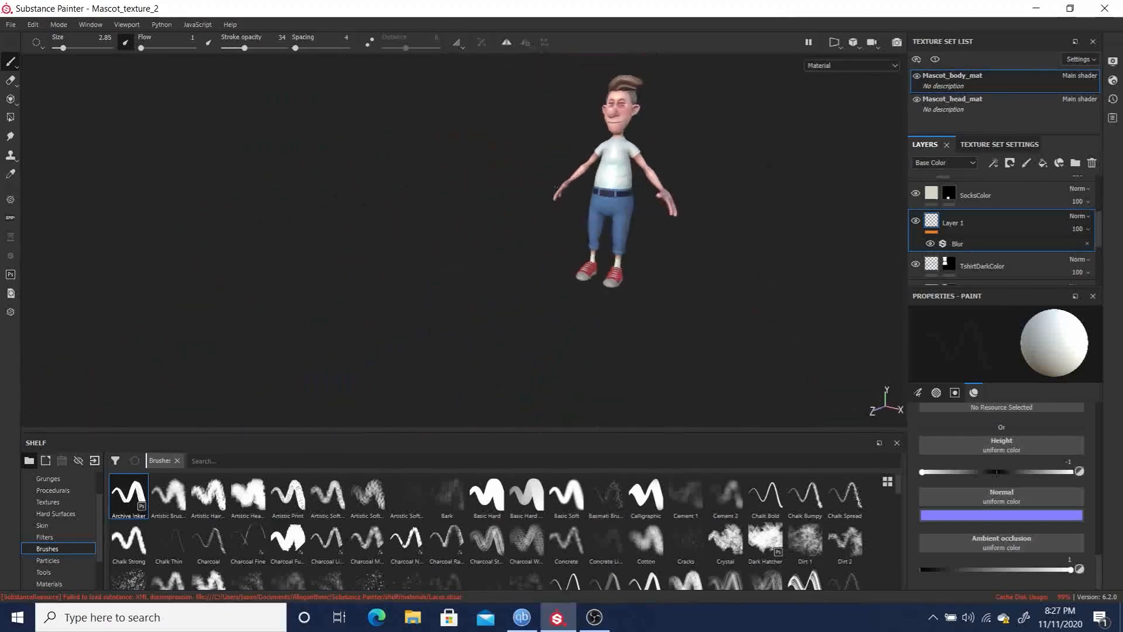
{"action": "right_click_drag", "start_coordinate": [731, 199], "coordinate": [1043, 293], "text": "alt"}
{"action": "right_click_drag", "start_coordinate": [381, 131], "coordinate": [430, 148], "text": "alt"}
{"action": "left_click_drag", "start_coordinate": [430, 148], "coordinate": [509, 248], "text": "alt"}
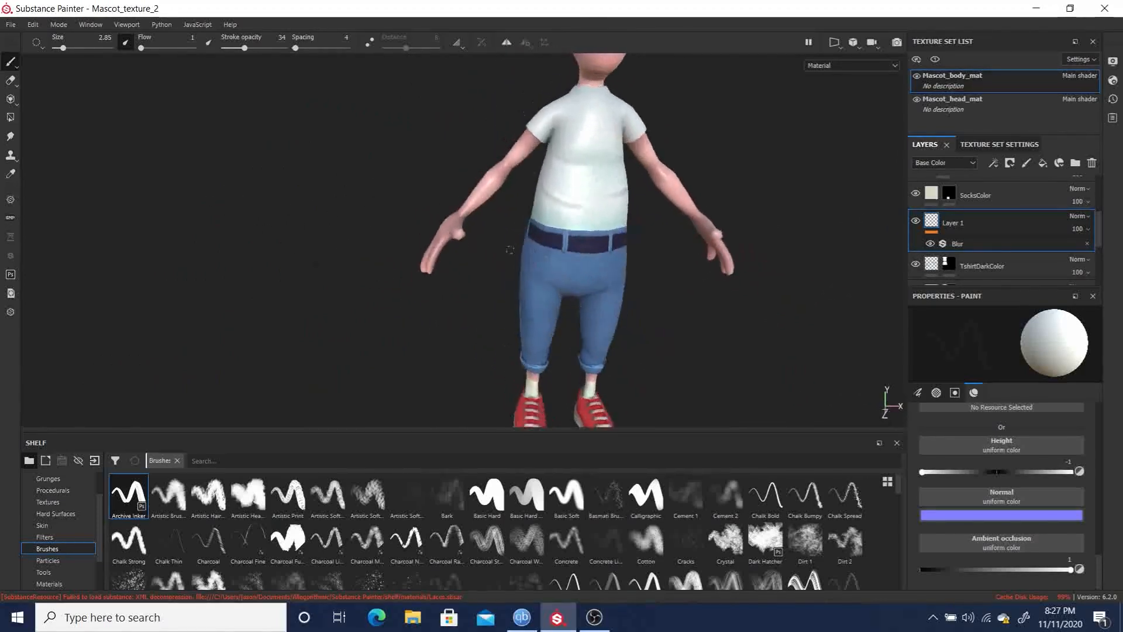
{"action": "right_click_drag", "start_coordinate": [673, 257], "coordinate": [785, 286], "text": "alt"}
{"action": "left_click_drag", "start_coordinate": [702, 258], "coordinate": [585, 258], "text": "alt"}
{"action": "middle_click_drag", "start_coordinate": [585, 258], "coordinate": [525, 288], "text": "alt"}
{"action": "left_click_drag", "start_coordinate": [524, 288], "coordinate": [396, 290], "text": "alt"}
{"action": "mouse_move", "coordinate": [596, 234]}
{"action": "left_mouse_down", "text": "alt"}
{"action": "mouse_move", "coordinate": [389, 226]}
{"action": "mouse_move", "coordinate": [584, 241]}
{"action": "left_mouse_up", "text": "alt"}
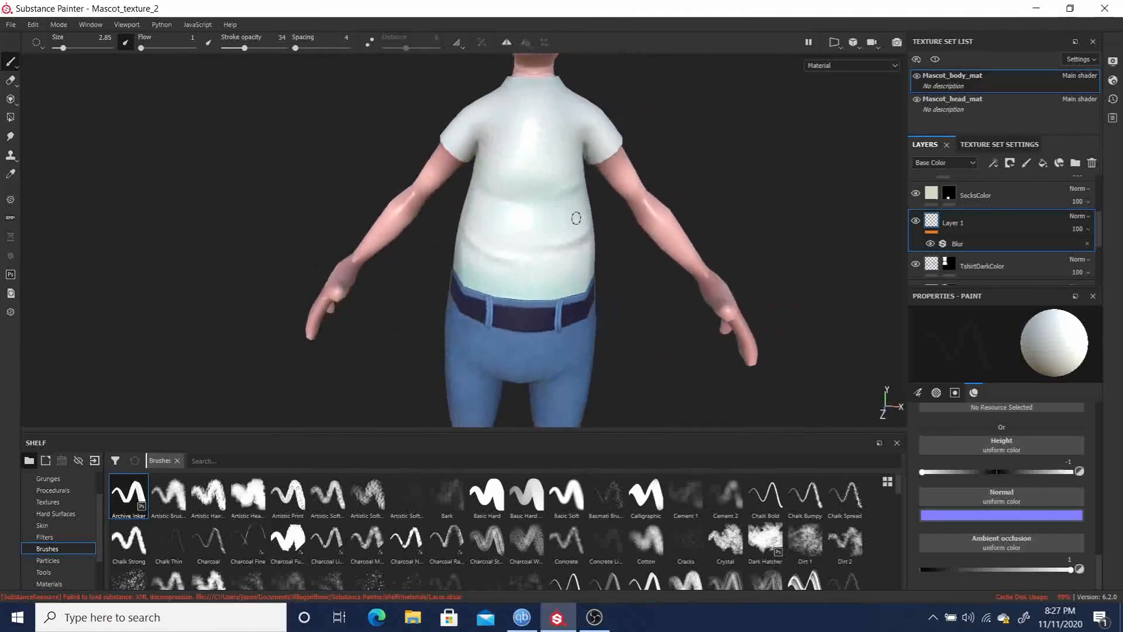
Try lowering the wrinkle layer's opacity to 0 and restore it to 100.
{"action": "key", "text": "e"}
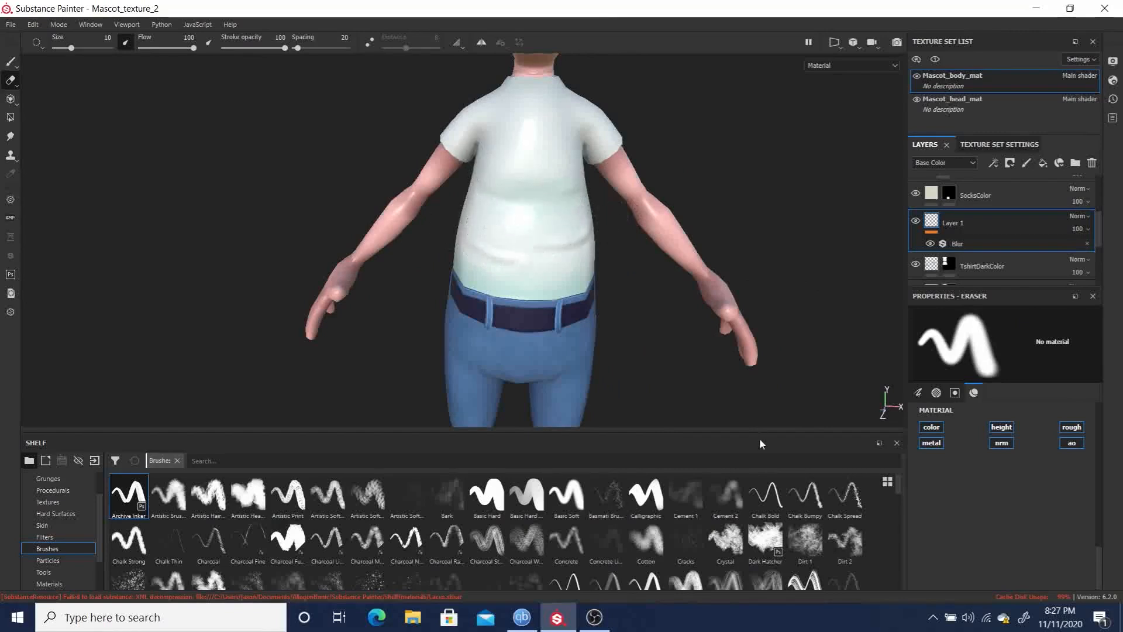
{"action": "key", "text": "1"}
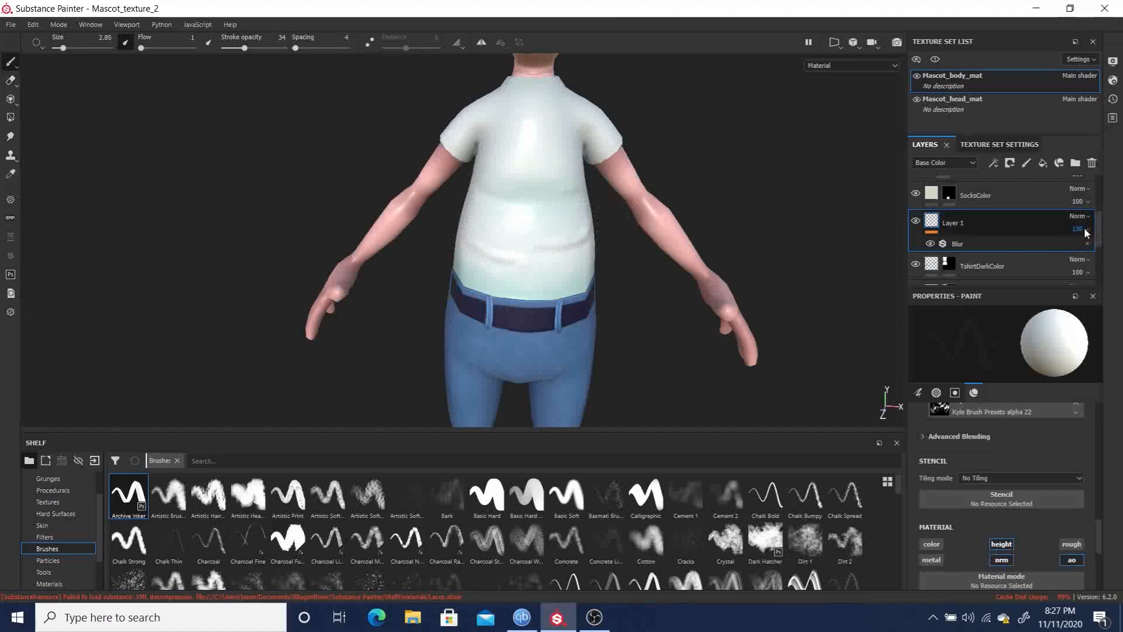
{"action": "left_click", "coordinate": [1093, 250]}
{"action": "right_click", "coordinate": [1078, 245]}
{"action": "left_click", "coordinate": [1083, 229]}
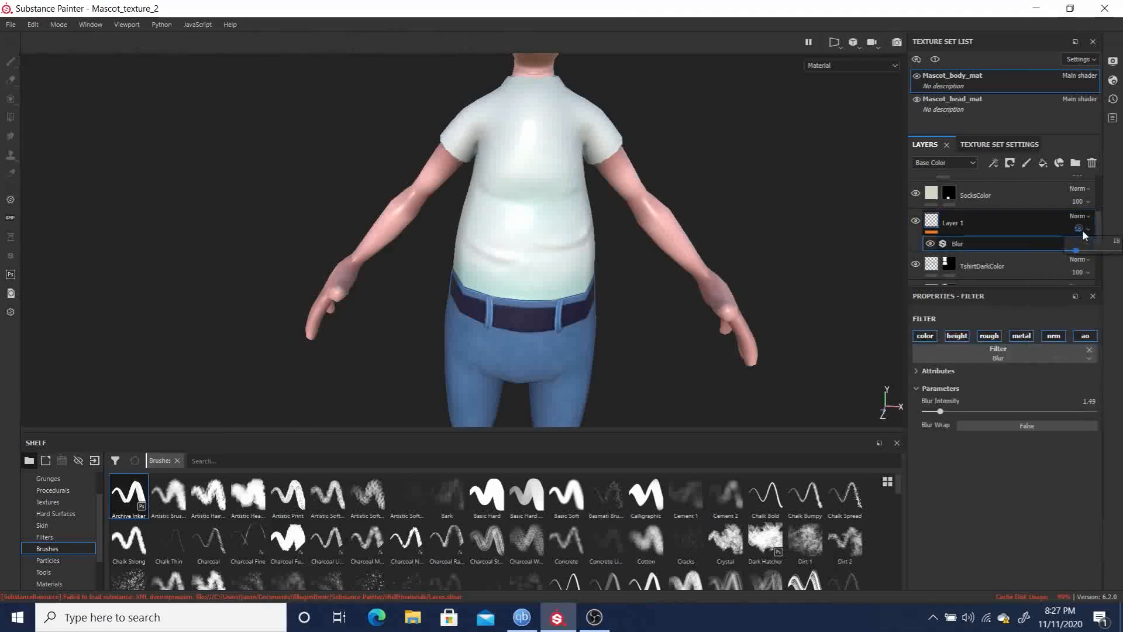
{"action": "left_click", "coordinate": [1086, 231]}
{"action": "left_click_drag", "start_coordinate": [1076, 251], "coordinate": [1068, 250]}
{"action": "mouse_move", "coordinate": [764, 200]}
{"action": "left_mouse_down", "text": "alt"}
{"action": "mouse_move", "coordinate": [827, 226]}
{"action": "mouse_move", "coordinate": [948, 213]}
{"action": "mouse_move", "coordinate": [572, 186]}
{"action": "mouse_move", "coordinate": [682, 211]}
{"action": "mouse_move", "coordinate": [779, 211]}
{"action": "left_mouse_up", "text": "alt"}
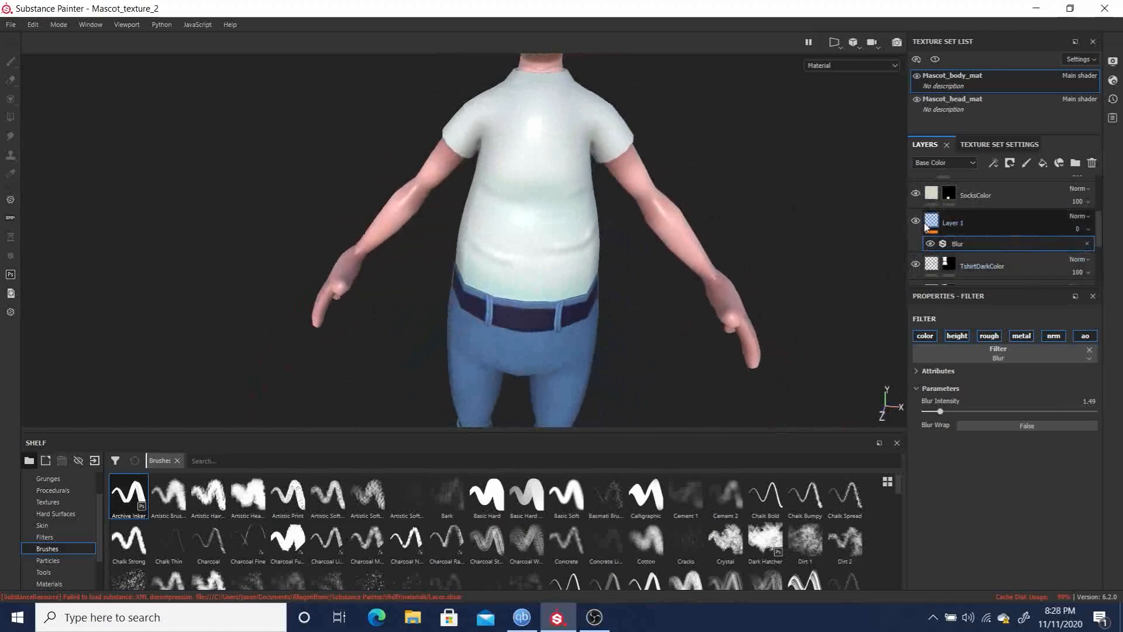
{"action": "left_click", "coordinate": [984, 230]}
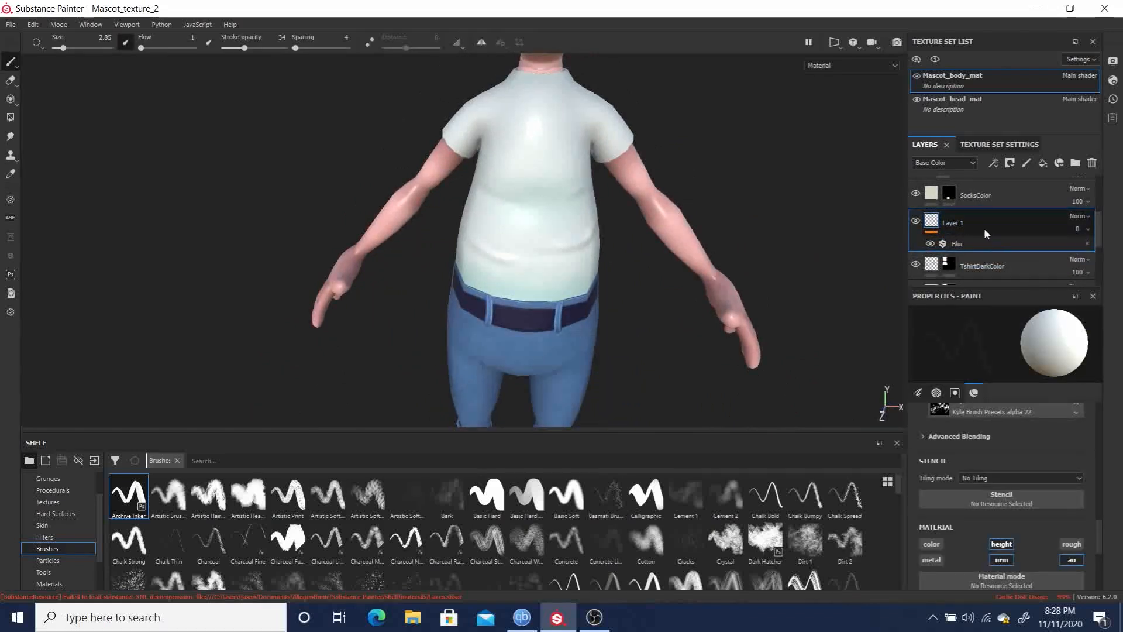
{"action": "left_click", "coordinate": [1087, 231]}
{"action": "left_click_drag", "start_coordinate": [1073, 246], "coordinate": [1070, 244]}
Try the Overlay and Passthrough blend modes on the wrinkle layer and return it to Normal.
{"action": "left_click", "coordinate": [1082, 217]}
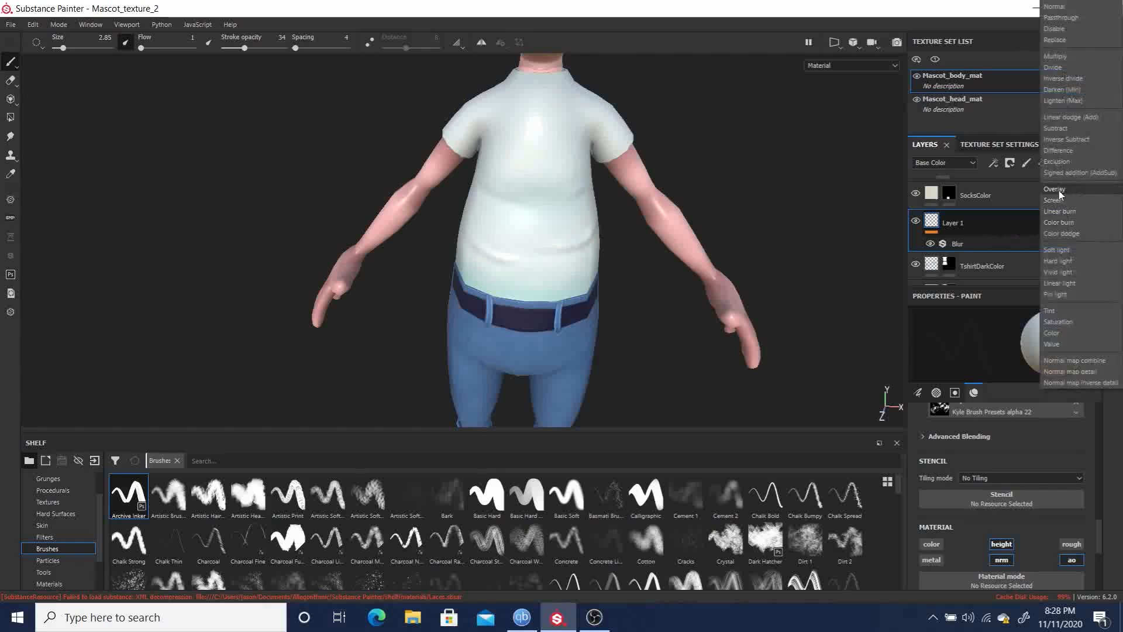
{"action": "left_click", "coordinate": [1058, 190]}
{"action": "left_click", "coordinate": [1076, 216]}
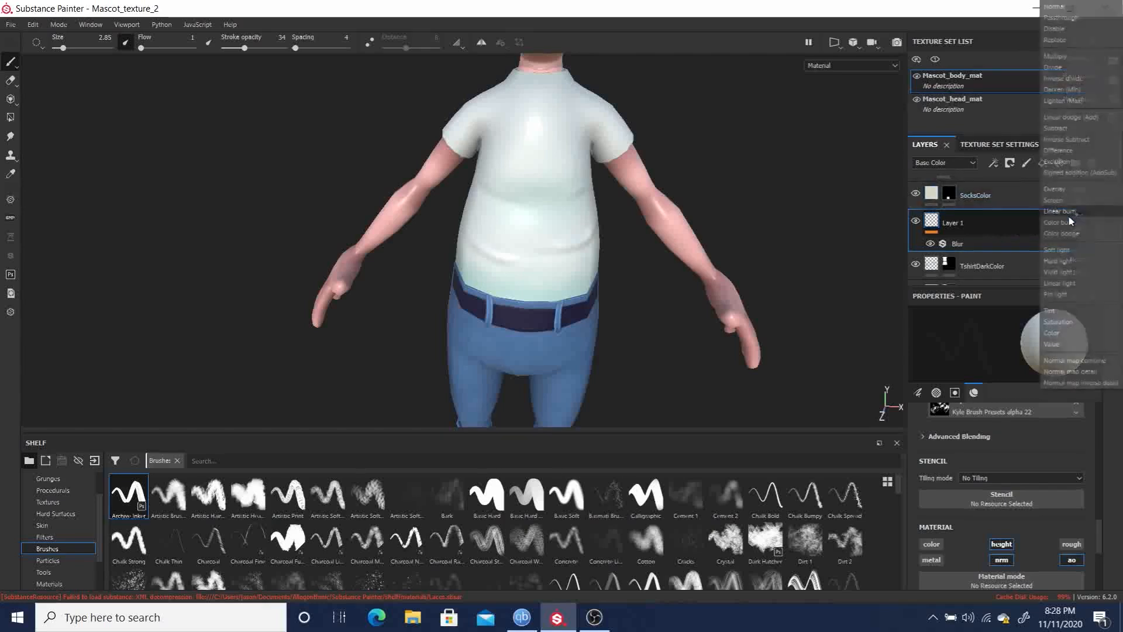
{"action": "left_click", "coordinate": [1060, 17]}
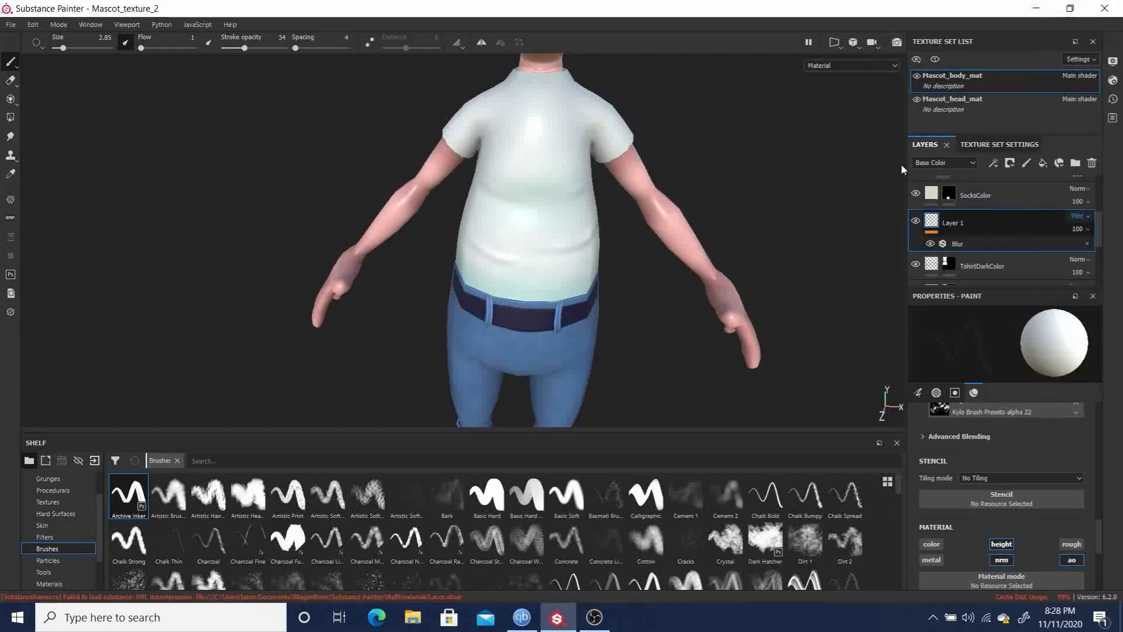
{"action": "left_click", "coordinate": [1082, 215]}
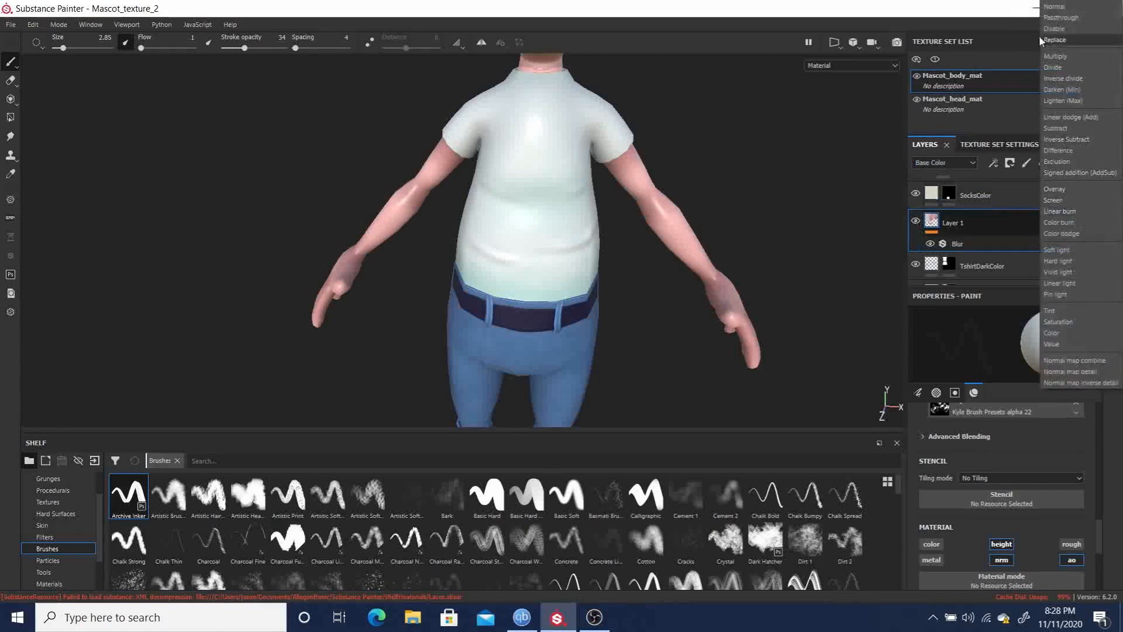
{"action": "left_click", "coordinate": [1057, 8]}
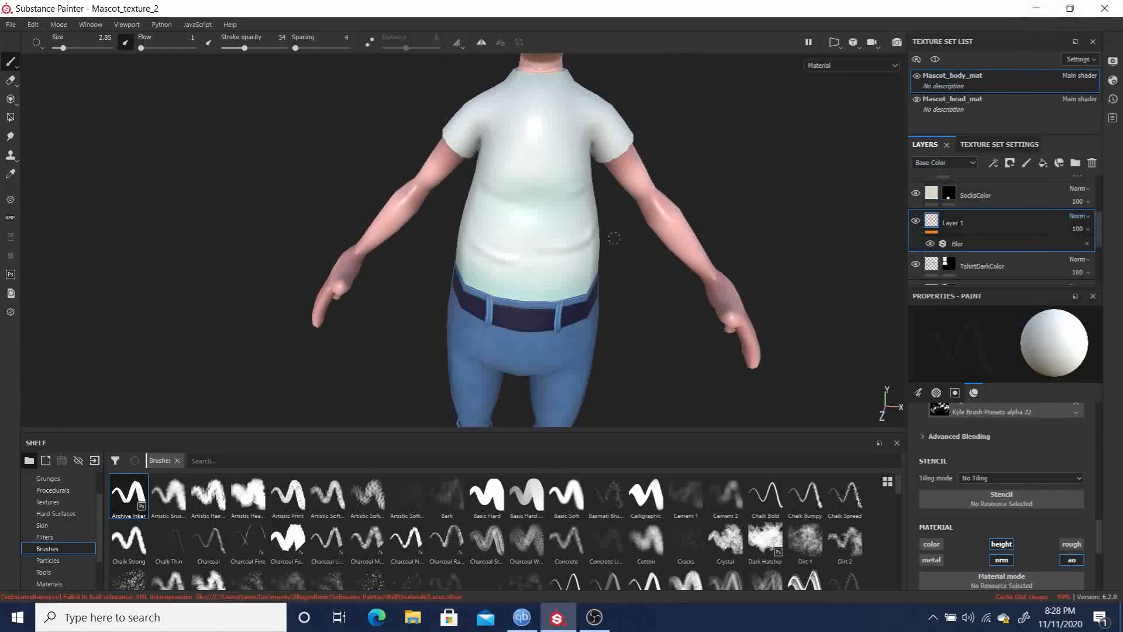
Examine the softened wrinkles across the T-shirt's front from both sides and from above.
{"action": "mouse_move", "coordinate": [789, 206]}
{"action": "left_mouse_down", "text": "alt"}
{"action": "mouse_move", "coordinate": [798, 188]}
{"action": "mouse_move", "coordinate": [877, 195]}
{"action": "mouse_move", "coordinate": [767, 201]}
{"action": "mouse_move", "coordinate": [582, 173]}
{"action": "mouse_move", "coordinate": [479, 173]}
{"action": "mouse_move", "coordinate": [679, 171]}
{"action": "mouse_move", "coordinate": [649, 233]}
{"action": "left_mouse_up", "text": "alt"}
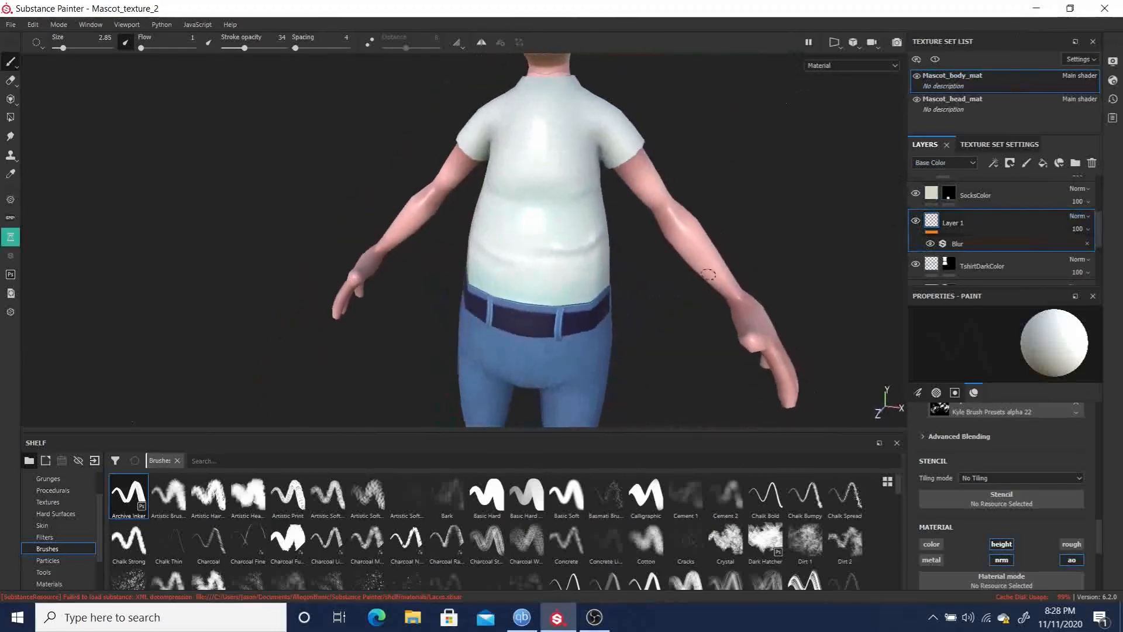
{"action": "key", "text": "e"}
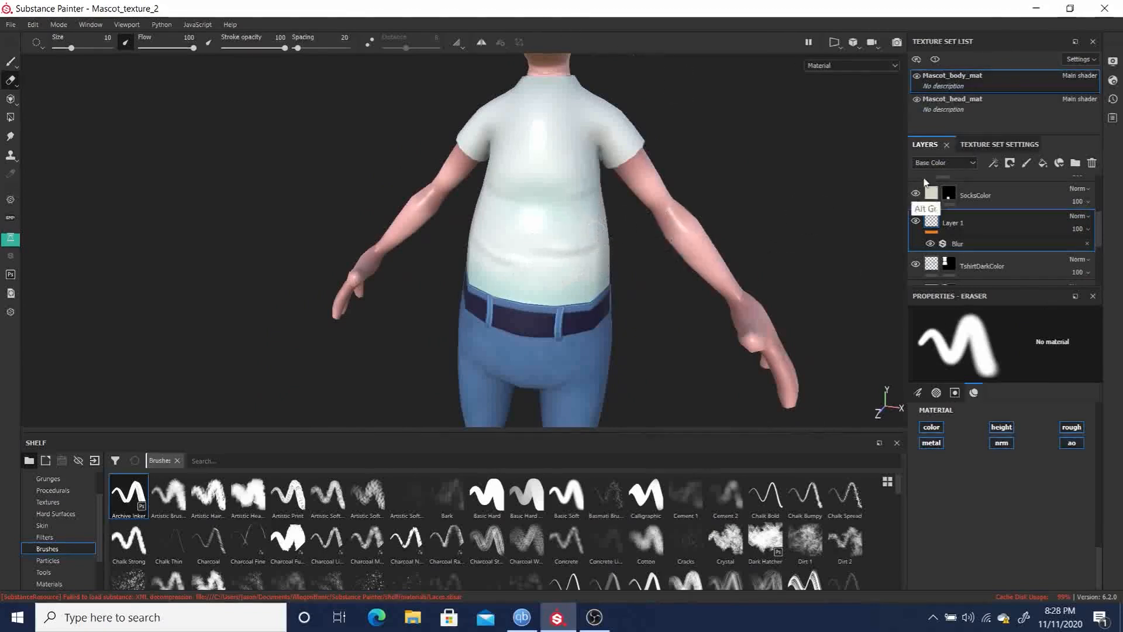
{"action": "key", "text": "p"}
{"action": "mouse_move", "coordinate": [802, 165]}
{"action": "left_mouse_down", "text": "alt"}
{"action": "mouse_move", "coordinate": [543, 158]}
{"action": "mouse_move", "coordinate": [904, 170]}
{"action": "mouse_move", "coordinate": [798, 213]}
{"action": "mouse_move", "coordinate": [690, 176]}
{"action": "left_mouse_up", "text": "alt"}
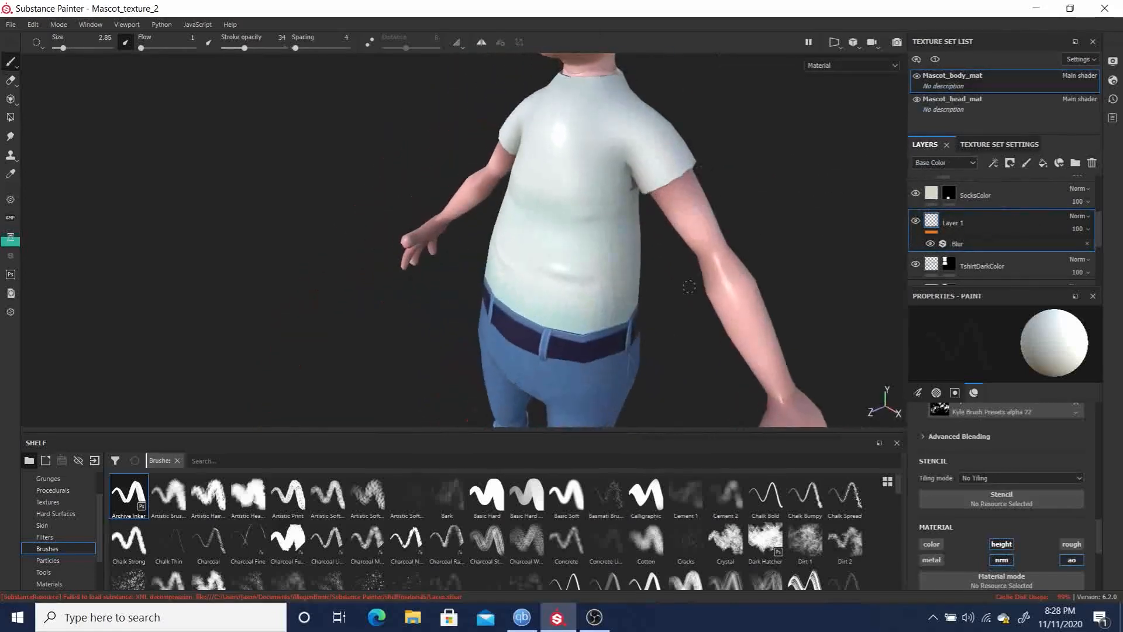
{"action": "key", "text": "e"}
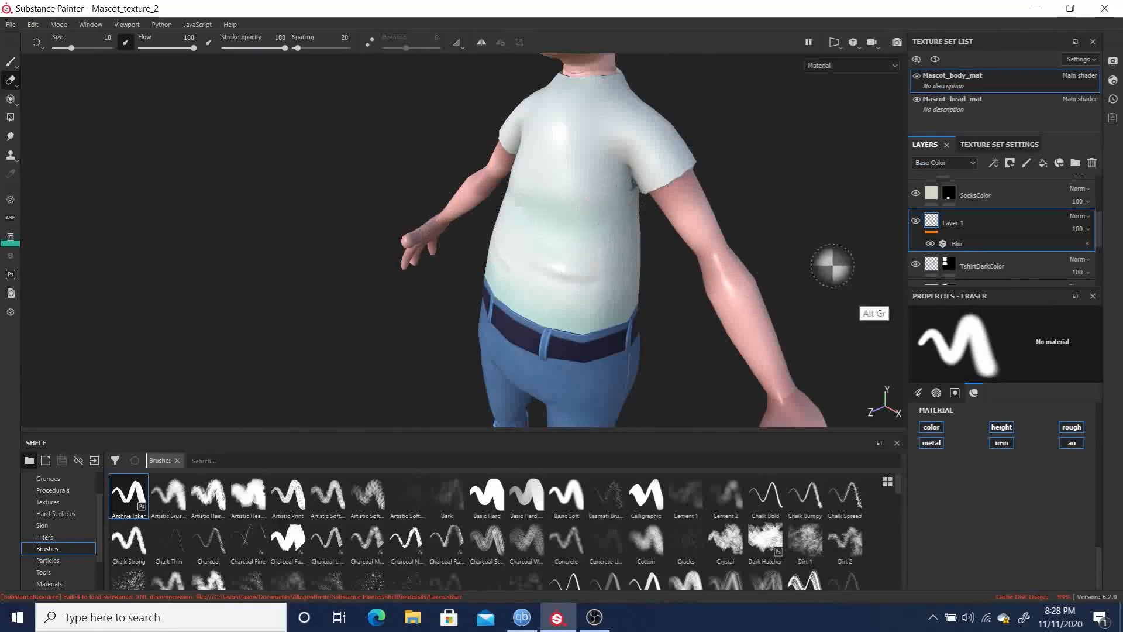
{"action": "mouse_move", "coordinate": [764, 199]}
{"action": "left_mouse_down", "text": "alt"}
{"action": "mouse_move", "coordinate": [860, 193]}
{"action": "mouse_move", "coordinate": [811, 183]}
{"action": "mouse_move", "coordinate": [715, 233]}
{"action": "mouse_move", "coordinate": [757, 243]}
{"action": "mouse_move", "coordinate": [759, 212]}
{"action": "left_mouse_up", "text": "alt"}
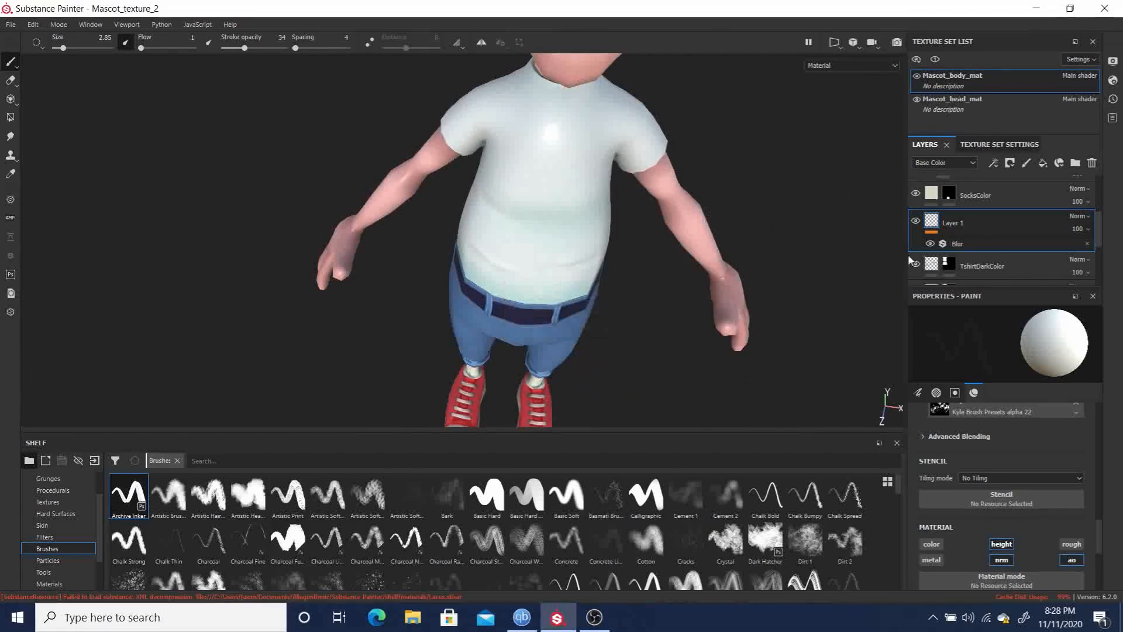
{"action": "left_click_drag", "start_coordinate": [819, 217], "coordinate": [809, 155], "text": "alt"}
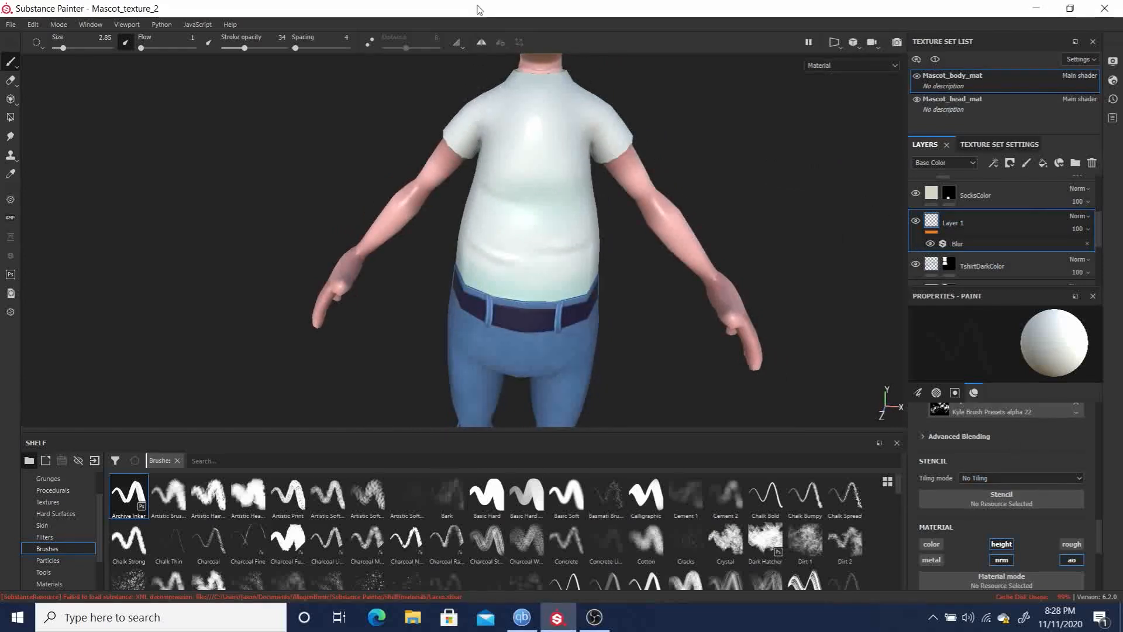
{"action": "left_click_drag", "start_coordinate": [702, 141], "coordinate": [851, 133], "text": "alt"}
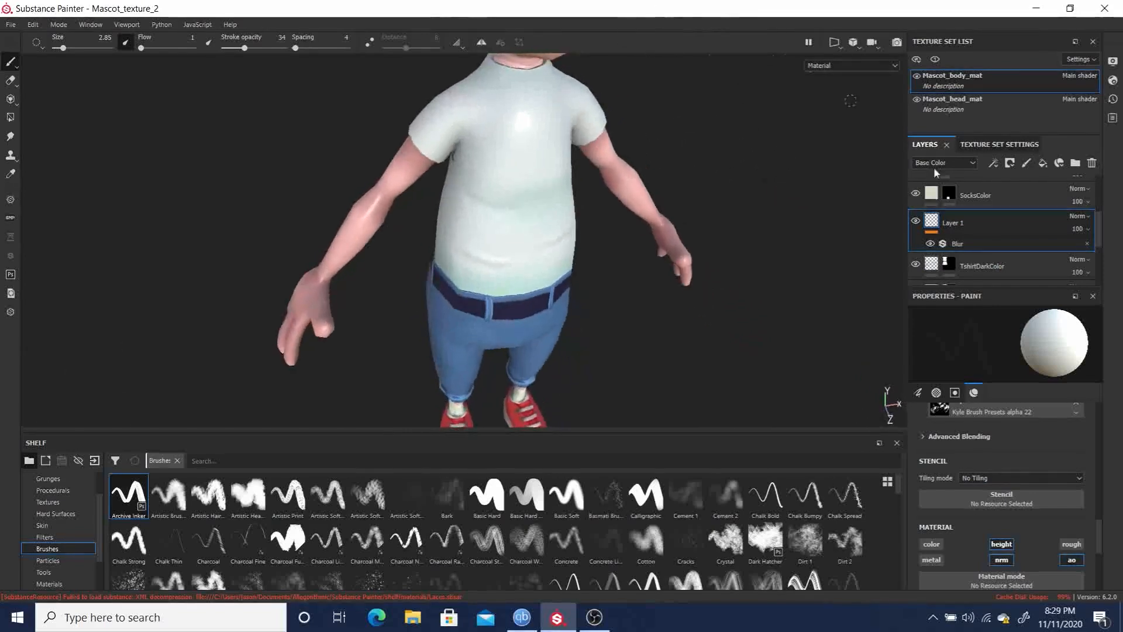
Hide the wrinkle layer's Blur filter and turn on symmetry for painting.
{"action": "scroll", "coordinate": [1097, 533], "scroll_direction": "down", "scroll_amount": 5}
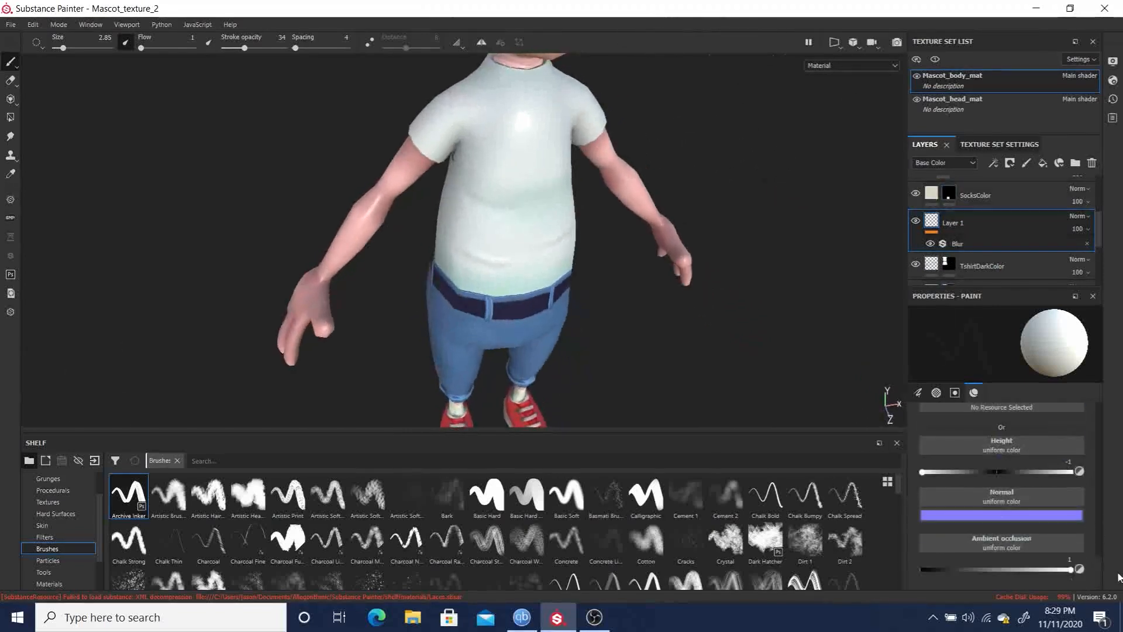
{"action": "left_click", "coordinate": [930, 243]}
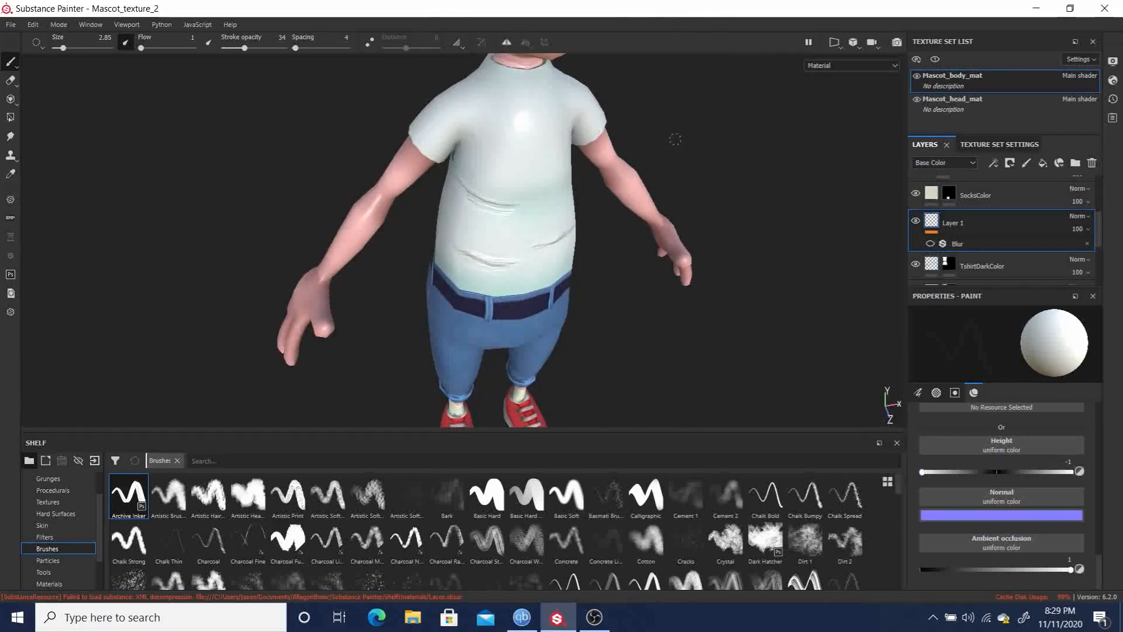
{"action": "right_click_drag", "start_coordinate": [462, 88], "coordinate": [464, 49], "text": "alt"}
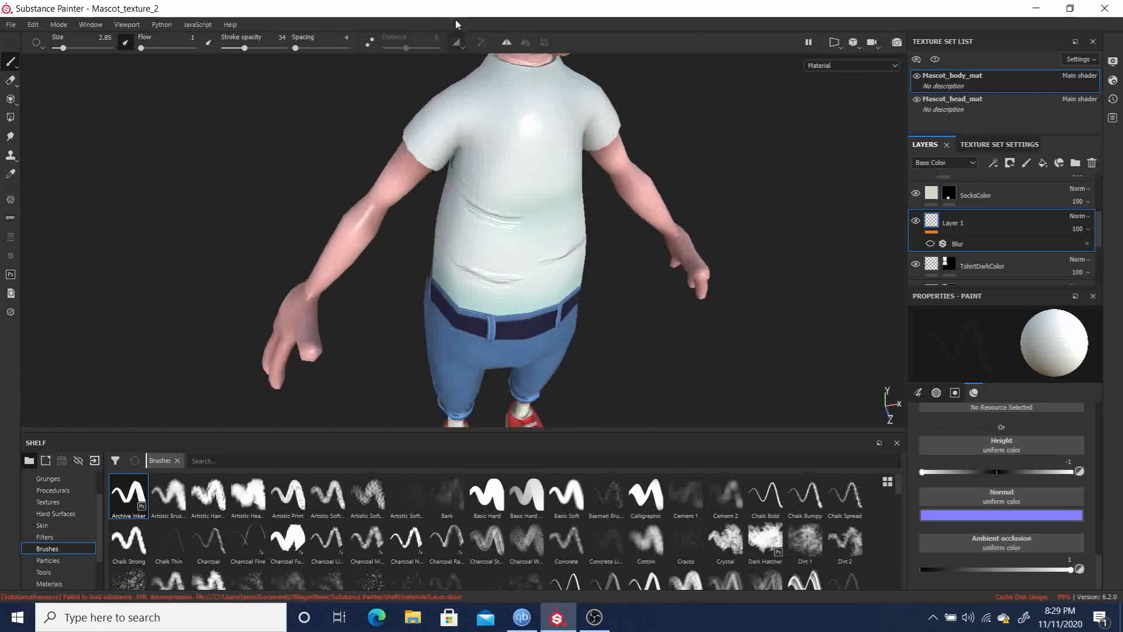
{"action": "left_click", "coordinate": [507, 42]}
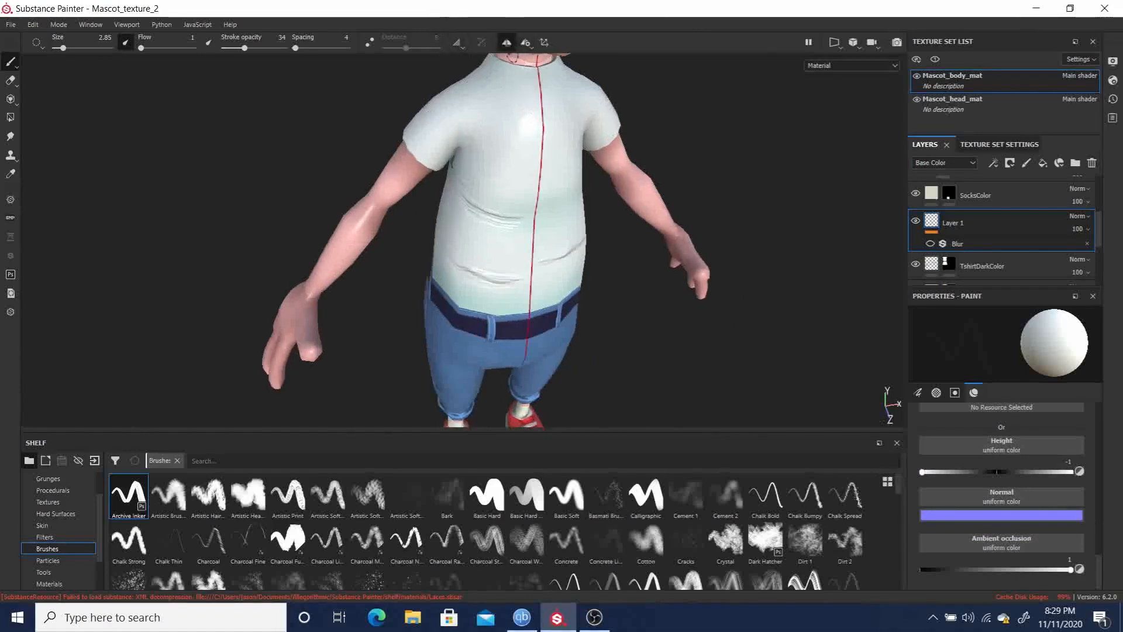
Paint mirrored recessed folds around the T-shirt's shoulders and sleeve seams with brush size 1.18 at height -1, and re-enable the layer's Blur filter.
{"action": "left_click_drag", "start_coordinate": [739, 100], "coordinate": [669, 109], "text": "alt"}
{"action": "right_click_drag", "start_coordinate": [670, 110], "coordinate": [673, 25], "text": "alt"}
{"action": "middle_click_drag", "start_coordinate": [684, 102], "coordinate": [707, 109], "text": "alt"}
{"action": "mouse_move", "coordinate": [707, 108]}
{"action": "left_mouse_down", "text": "alt"}
{"action": "mouse_move", "coordinate": [672, 258]}
{"action": "mouse_move", "coordinate": [834, 183]}
{"action": "mouse_move", "coordinate": [892, 396]}
{"action": "left_mouse_up", "text": "alt"}
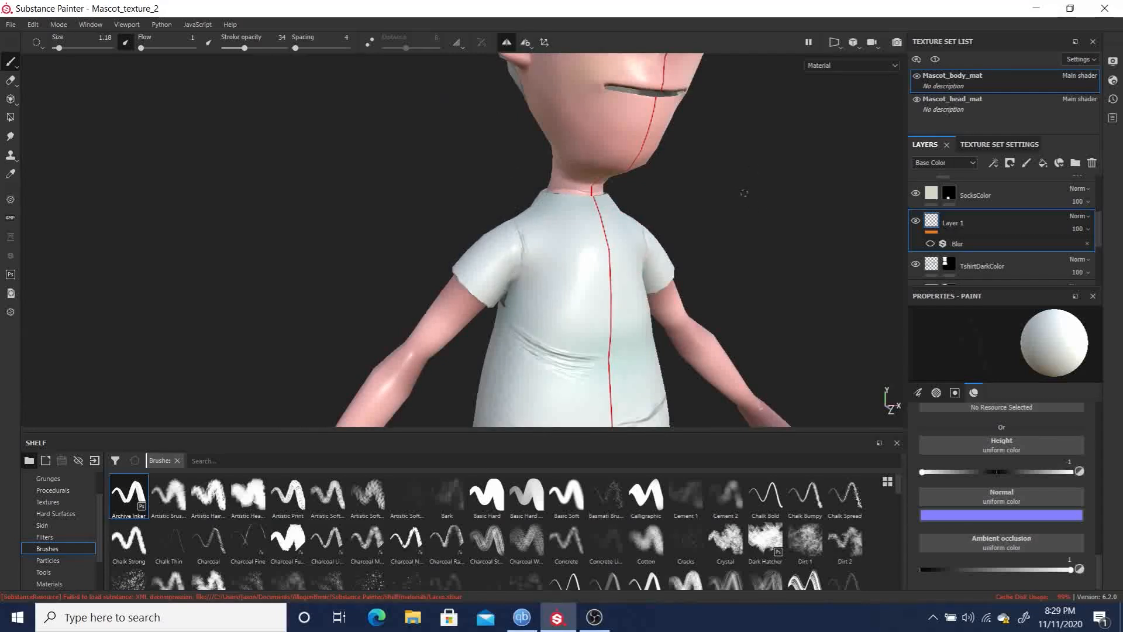
{"action": "left_click_drag", "start_coordinate": [762, 238], "coordinate": [647, 246], "text": "alt"}
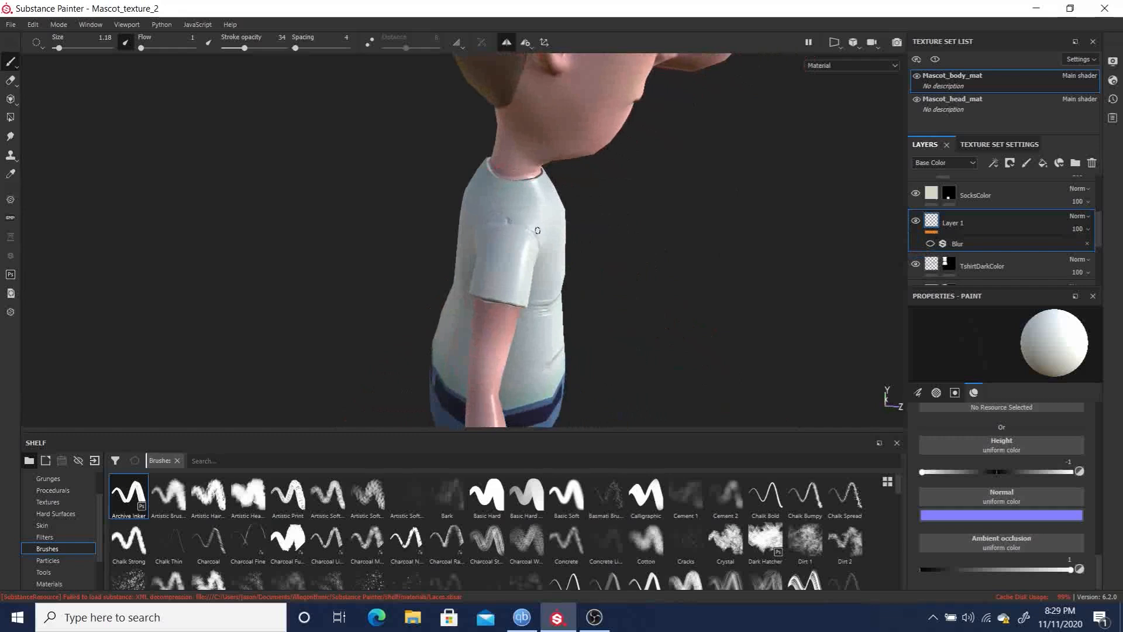
{"action": "left_click_drag", "start_coordinate": [503, 244], "coordinate": [471, 234], "text": "alt"}
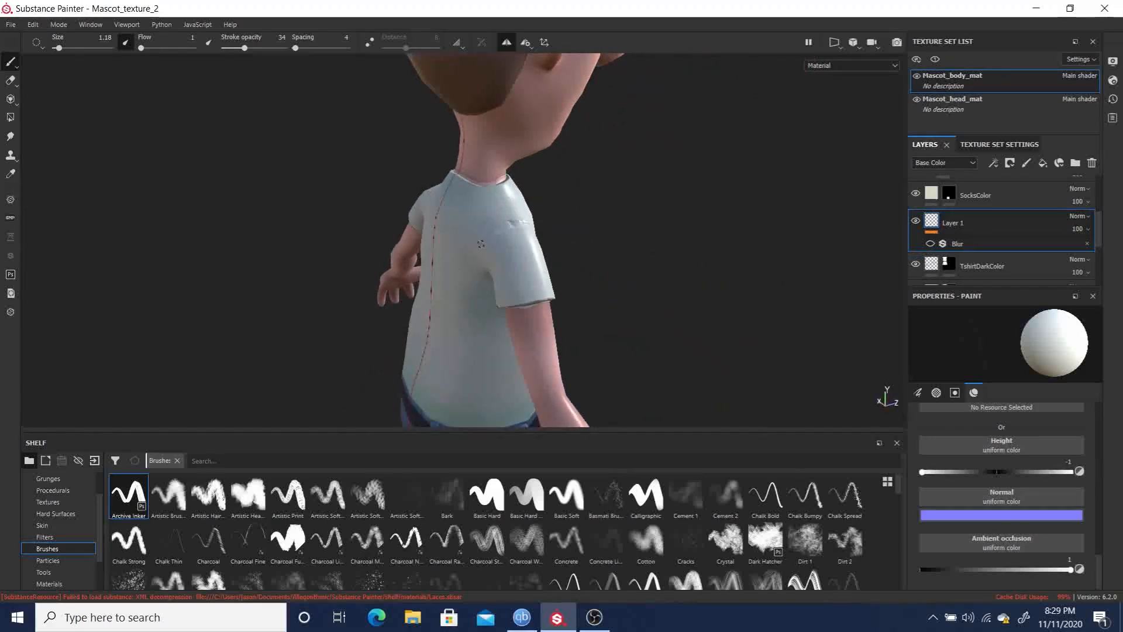
{"action": "mouse_move", "coordinate": [497, 229]}
{"action": "left_mouse_down", "text": "alt"}
{"action": "mouse_move", "coordinate": [559, 266]}
{"action": "mouse_move", "coordinate": [673, 228]}
{"action": "mouse_move", "coordinate": [535, 275]}
{"action": "mouse_move", "coordinate": [507, 233]}
{"action": "left_mouse_up", "text": "alt"}
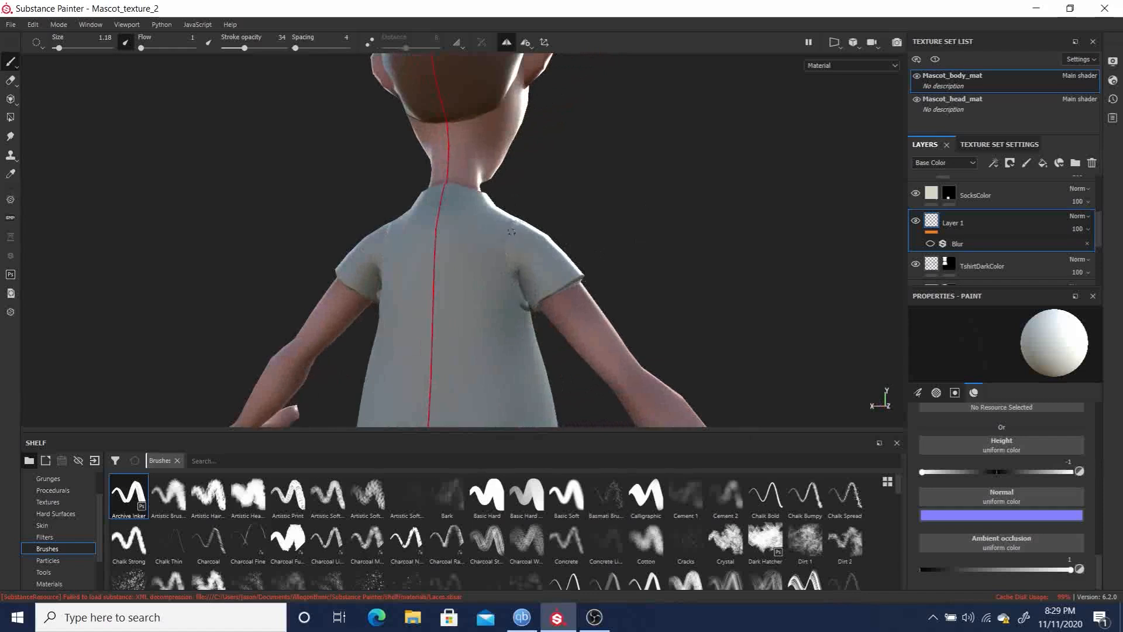
{"action": "mouse_move", "coordinate": [512, 231]}
{"action": "left_mouse_down", "text": "alt"}
{"action": "mouse_move", "coordinate": [553, 258]}
{"action": "mouse_move", "coordinate": [634, 229]}
{"action": "mouse_move", "coordinate": [505, 269]}
{"action": "mouse_move", "coordinate": [510, 223]}
{"action": "mouse_move", "coordinate": [444, 201]}
{"action": "mouse_move", "coordinate": [517, 227]}
{"action": "left_mouse_up", "text": "alt"}
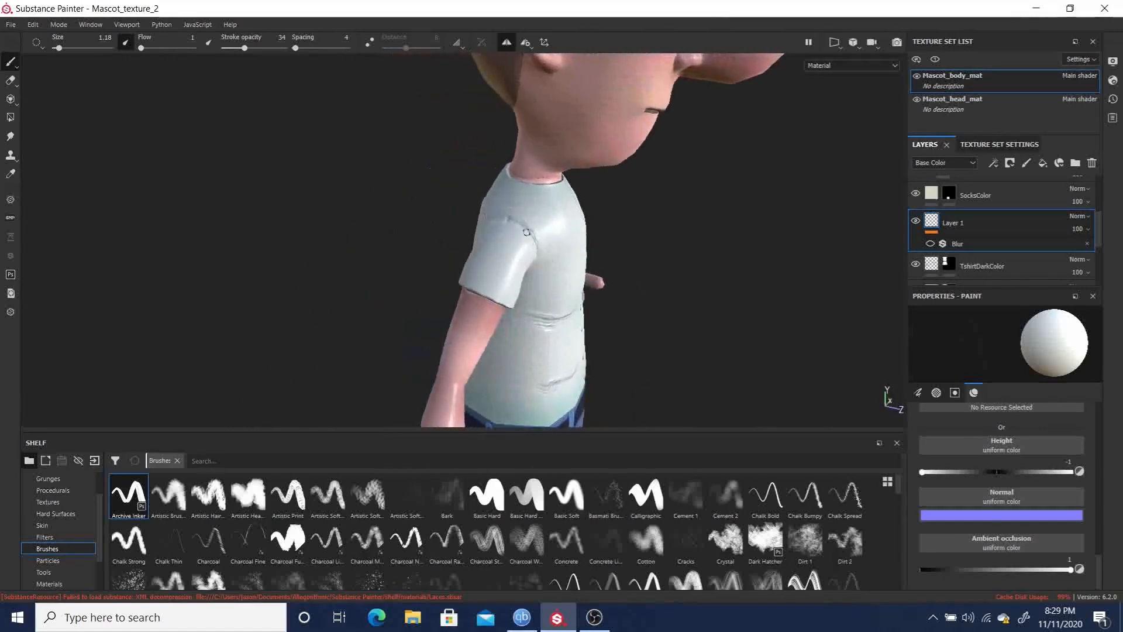
{"action": "mouse_move", "coordinate": [533, 238]}
{"action": "left_mouse_down", "text": "alt"}
{"action": "mouse_move", "coordinate": [614, 171]}
{"action": "mouse_move", "coordinate": [523, 257]}
{"action": "left_mouse_up", "text": "alt"}
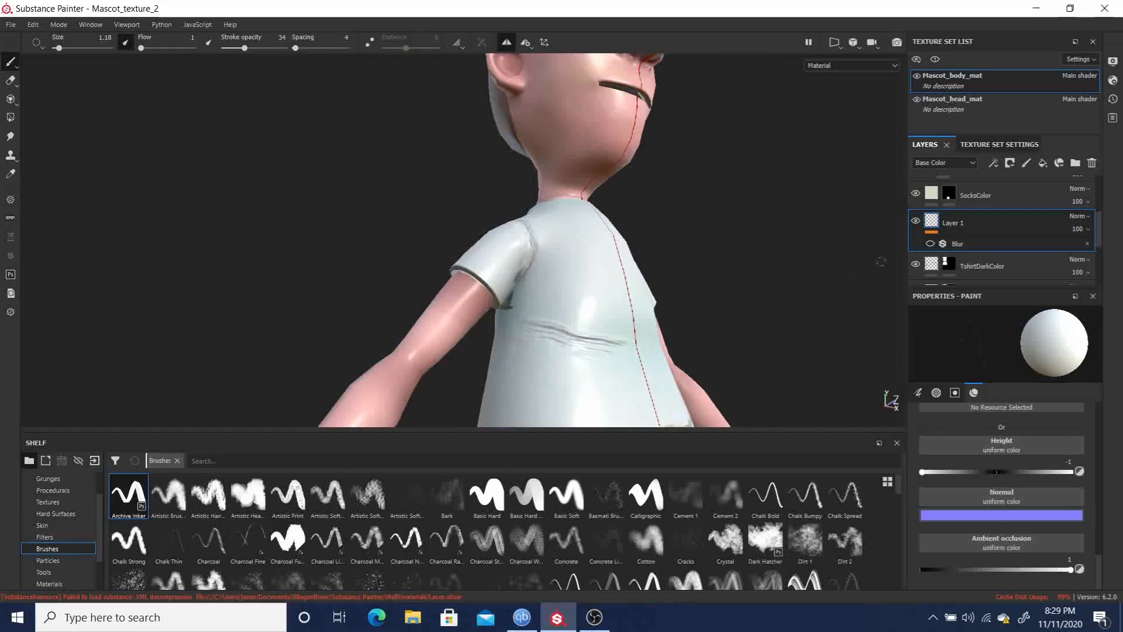
{"action": "left_click_drag", "start_coordinate": [697, 202], "coordinate": [775, 154], "text": "alt"}
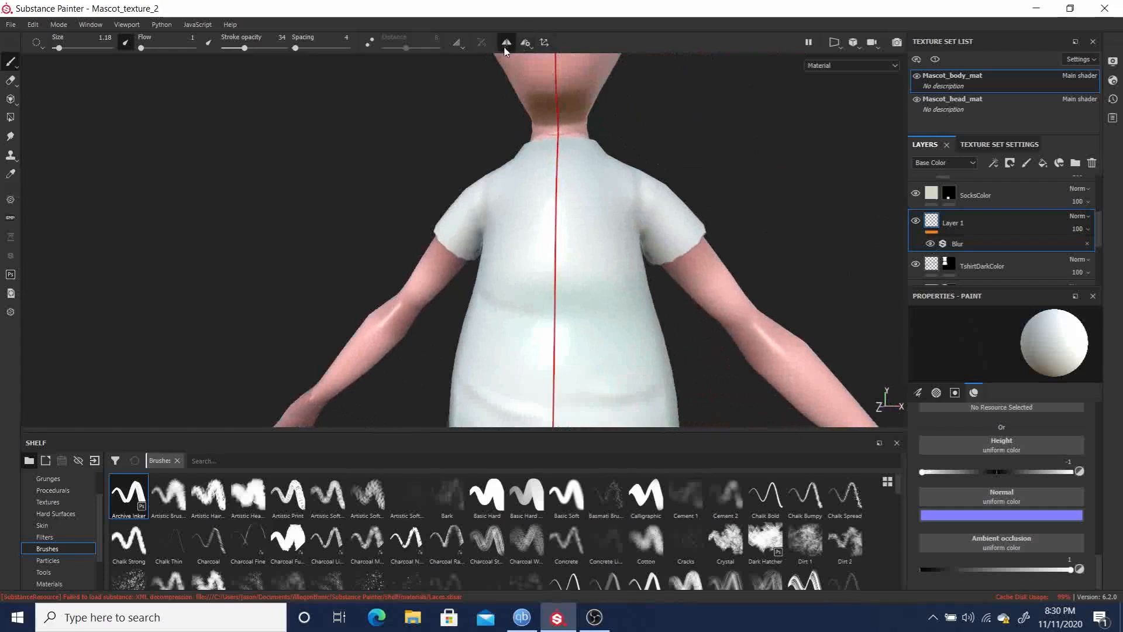
Hide the Blur filter and paint mirrored raised wrinkles at height 1 across the front of the jeans just above the cuffs.
{"action": "scroll", "coordinate": [582, 220], "scroll_direction": "down", "scroll_amount": 5}
{"action": "left_click_drag", "start_coordinate": [581, 221], "coordinate": [606, 253], "text": "alt"}
{"action": "right_click_drag", "start_coordinate": [673, 275], "coordinate": [799, 310], "text": "alt"}
{"action": "middle_click_drag", "start_coordinate": [661, 274], "coordinate": [538, 222], "text": "alt"}
{"action": "left_click_drag", "start_coordinate": [492, 256], "coordinate": [522, 299], "text": "alt"}
{"action": "middle_click_drag", "start_coordinate": [522, 299], "coordinate": [504, 167], "text": "alt"}
{"action": "right_click_drag", "start_coordinate": [754, 345], "coordinate": [1035, 445], "text": "alt"}
{"action": "middle_click_drag", "start_coordinate": [496, 284], "coordinate": [541, 85], "text": "alt"}
{"action": "left_click_drag", "start_coordinate": [614, 190], "coordinate": [574, 136], "text": "alt"}
{"action": "right_click_drag", "start_coordinate": [530, 138], "coordinate": [582, 187], "text": "alt"}
{"action": "middle_click_drag", "start_coordinate": [592, 153], "coordinate": [584, 214], "text": "alt"}
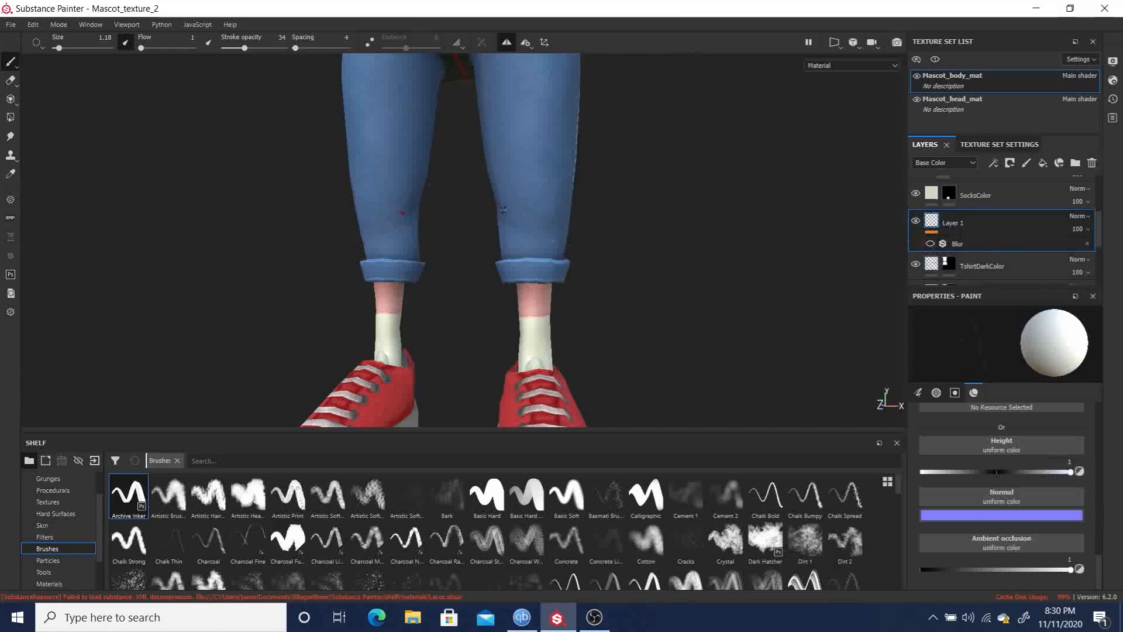
{"action": "left_click_drag", "start_coordinate": [502, 213], "coordinate": [561, 209]}
Add more raised wrinkle strokes across the front and inner sides of both lower jeans legs.
{"action": "left_click_drag", "start_coordinate": [639, 229], "coordinate": [826, 229], "text": "alt"}
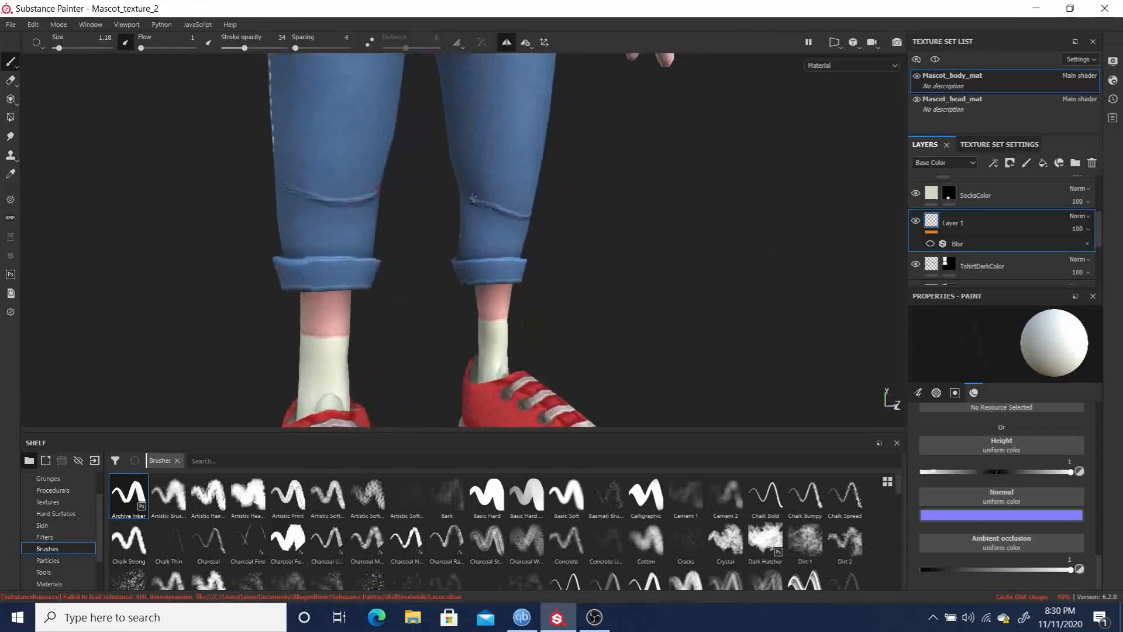
{"action": "left_click_drag", "start_coordinate": [681, 218], "coordinate": [552, 222], "text": "alt"}
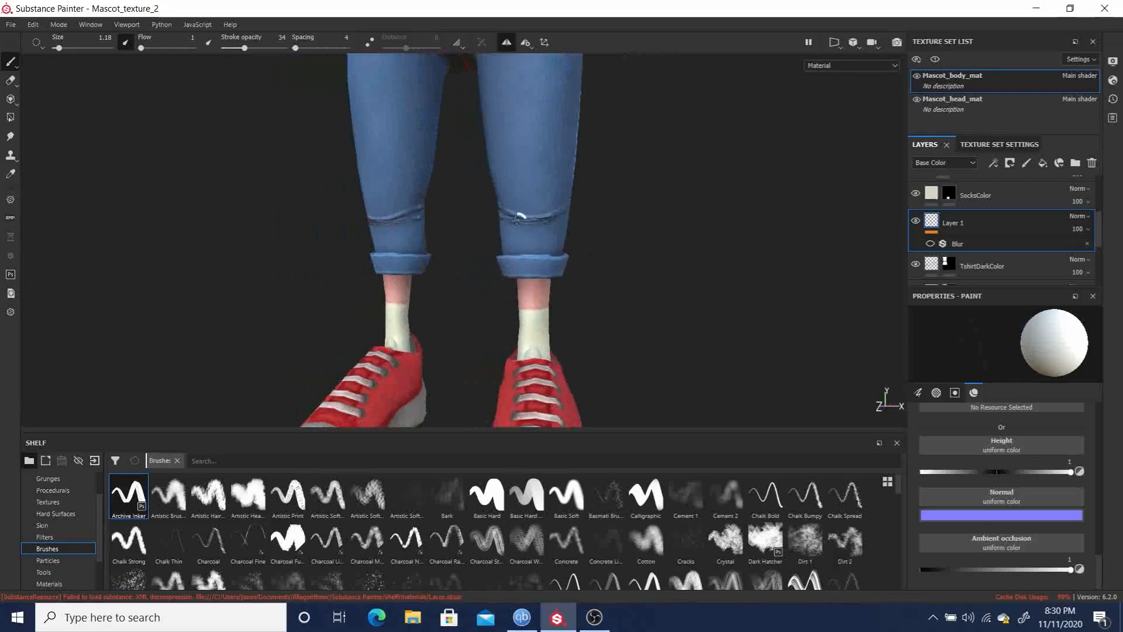
{"action": "left_click_drag", "start_coordinate": [695, 235], "coordinate": [560, 223], "text": "alt"}
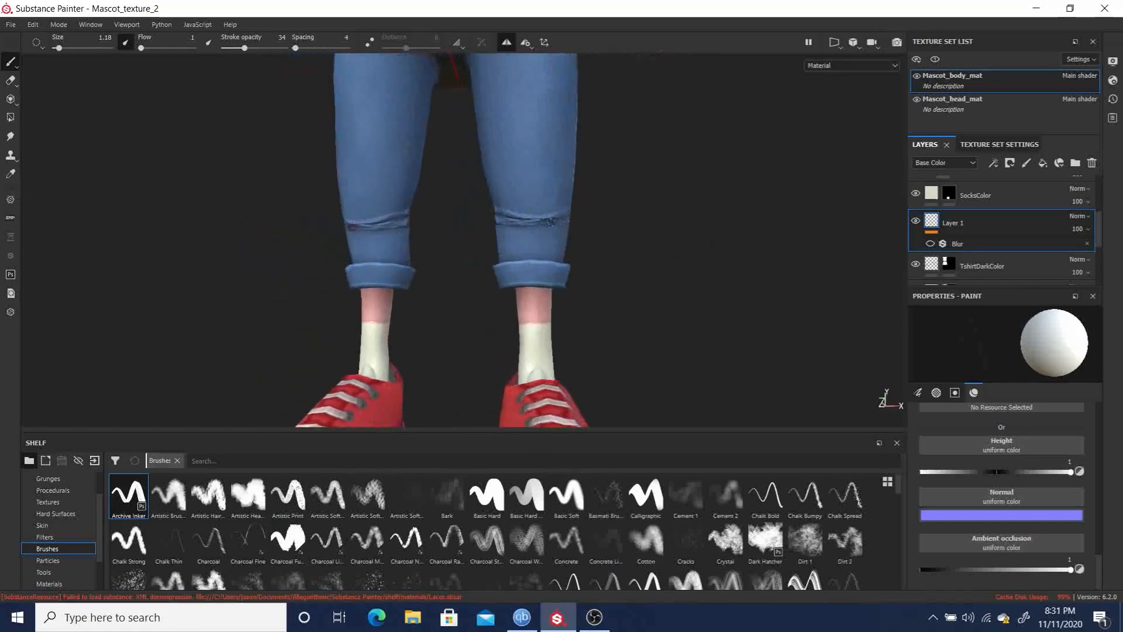
{"action": "left_click_drag", "start_coordinate": [583, 246], "coordinate": [918, 205], "text": "alt"}
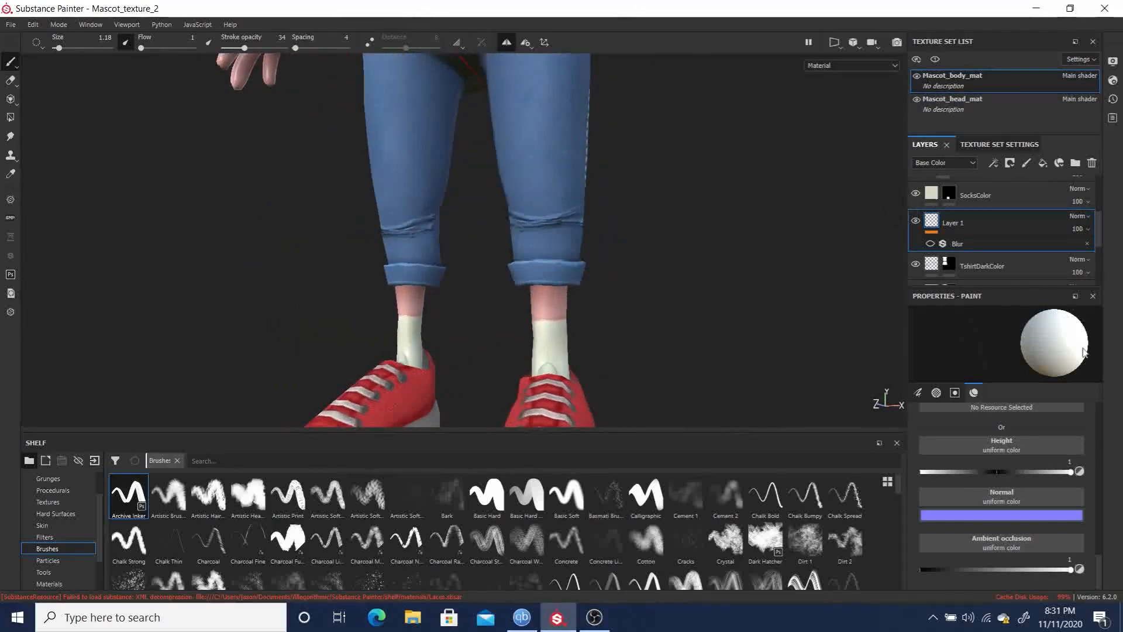
Set the brush height to -1 and paint recessed creases between the raised wrinkles on the front and outer sides of the jeans legs.
{"action": "left_click_drag", "start_coordinate": [941, 471], "coordinate": [920, 471]}
{"action": "left_click_drag", "start_coordinate": [639, 268], "coordinate": [784, 271], "text": "alt"}
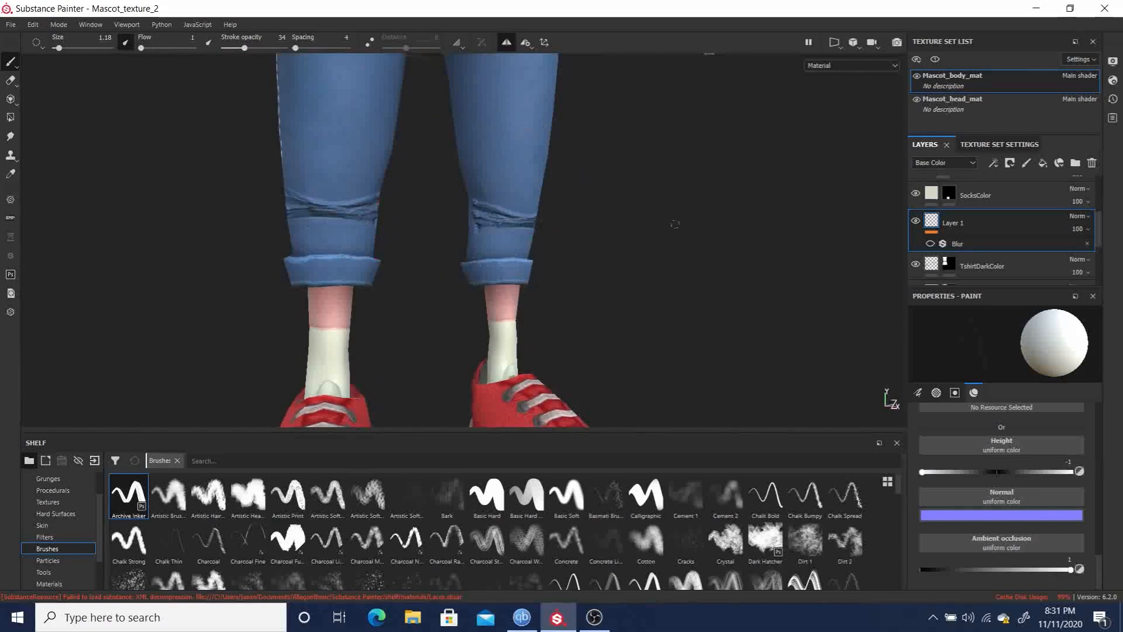
{"action": "mouse_move", "coordinate": [656, 254]}
{"action": "left_mouse_down", "text": "alt"}
{"action": "mouse_move", "coordinate": [476, 240]}
{"action": "mouse_move", "coordinate": [647, 238]}
{"action": "left_mouse_up", "text": "alt"}
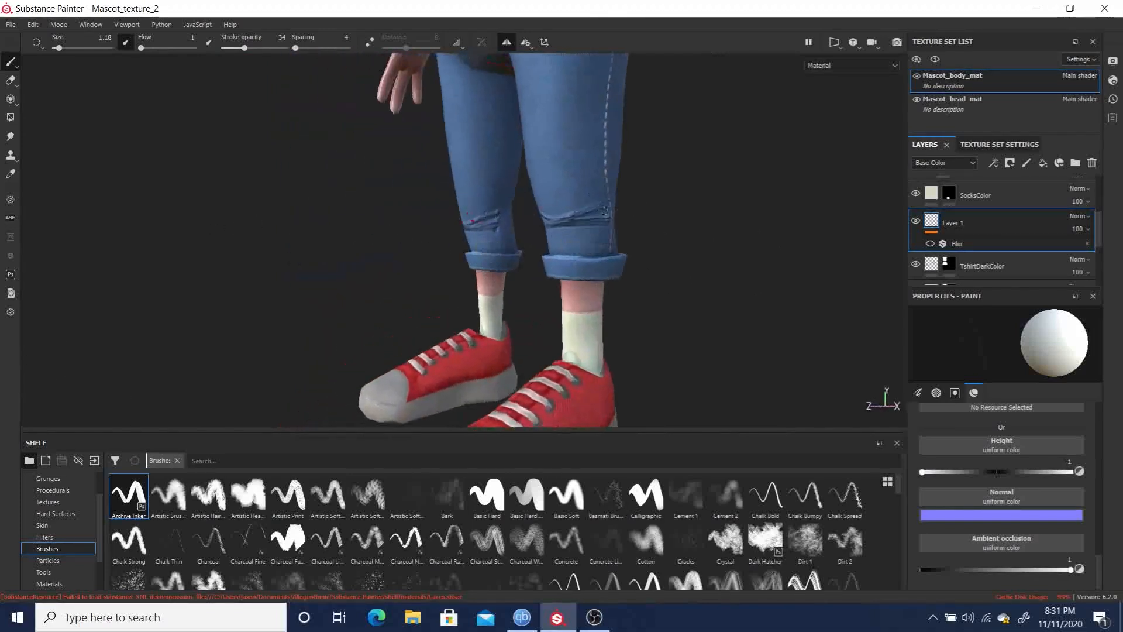
{"action": "left_click_drag", "start_coordinate": [721, 275], "coordinate": [451, 211], "text": "alt"}
{"action": "mouse_move", "coordinate": [672, 283]}
{"action": "left_mouse_down", "text": "alt"}
{"action": "mouse_move", "coordinate": [945, 266]}
{"action": "mouse_move", "coordinate": [927, 265]}
{"action": "left_mouse_up", "text": "alt"}
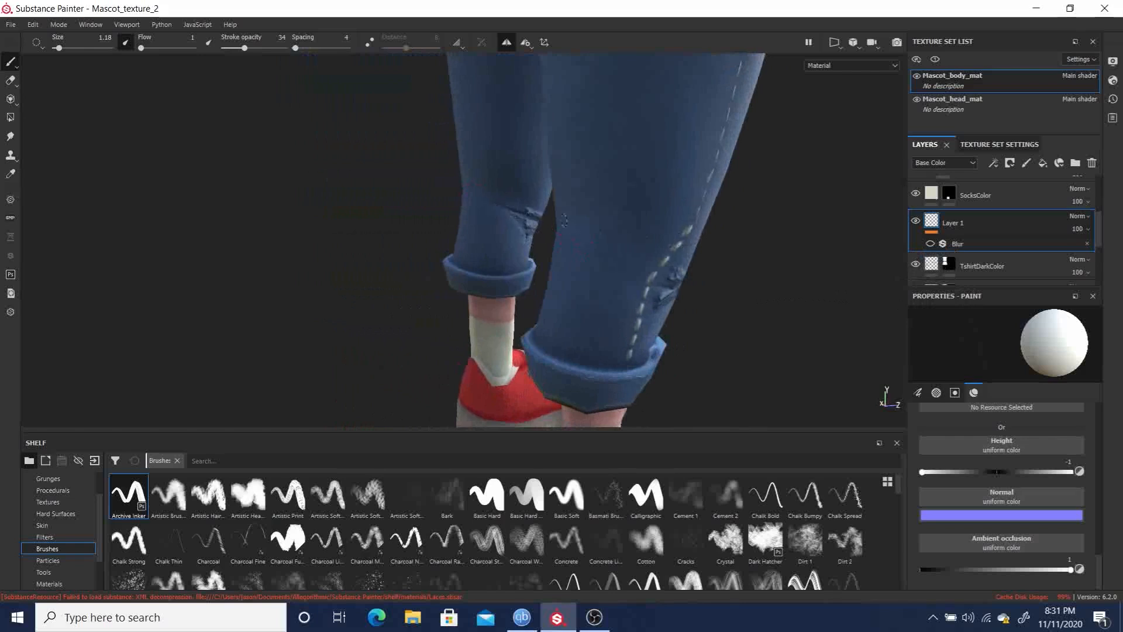
Continue the recessed creases around the back of both lower jeans legs above the cuffs.
{"action": "left_click_drag", "start_coordinate": [810, 262], "coordinate": [976, 269], "text": "alt"}
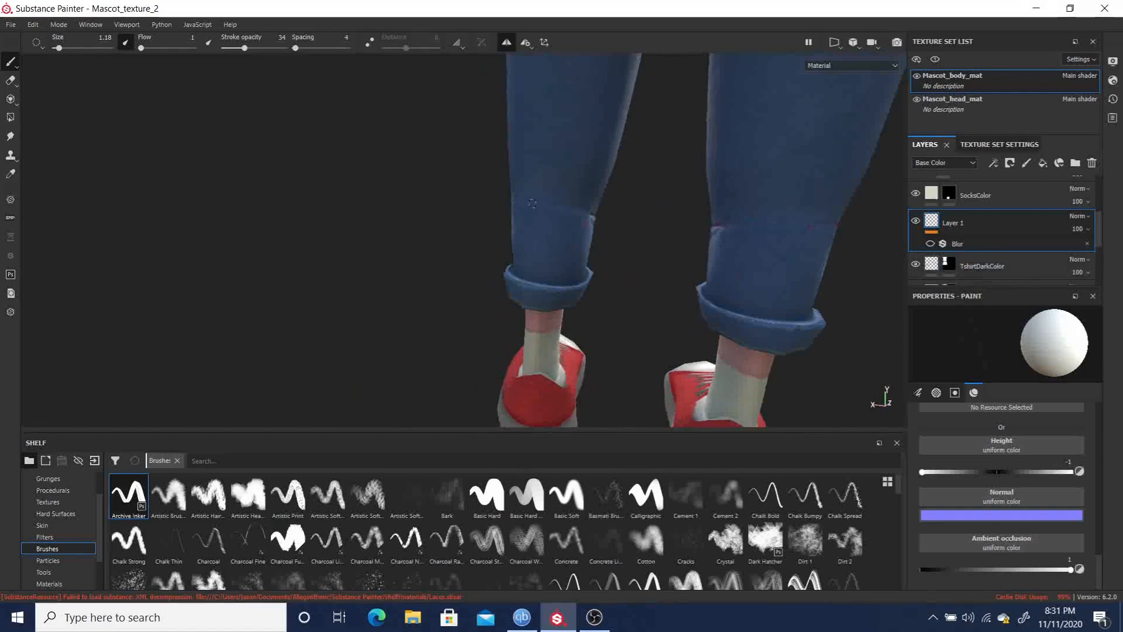
{"action": "mouse_move", "coordinate": [407, 240]}
{"action": "left_mouse_down", "text": "alt"}
{"action": "mouse_move", "coordinate": [457, 242]}
{"action": "mouse_move", "coordinate": [456, 222]}
{"action": "left_mouse_up", "text": "alt"}
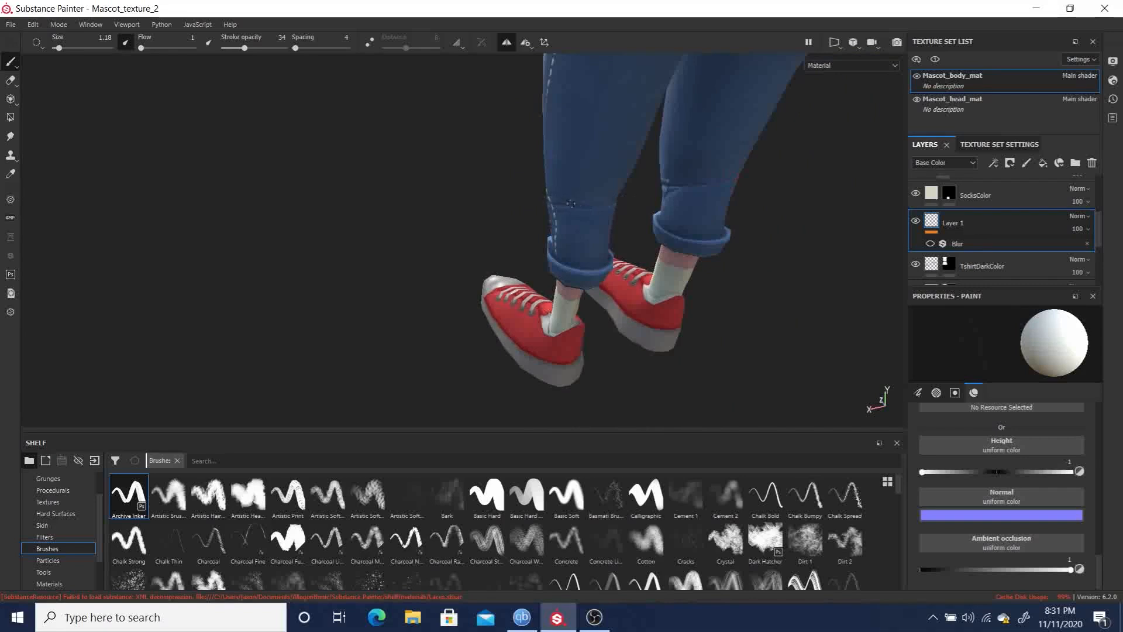
{"action": "left_click_drag", "start_coordinate": [454, 183], "coordinate": [250, 151], "text": "alt"}
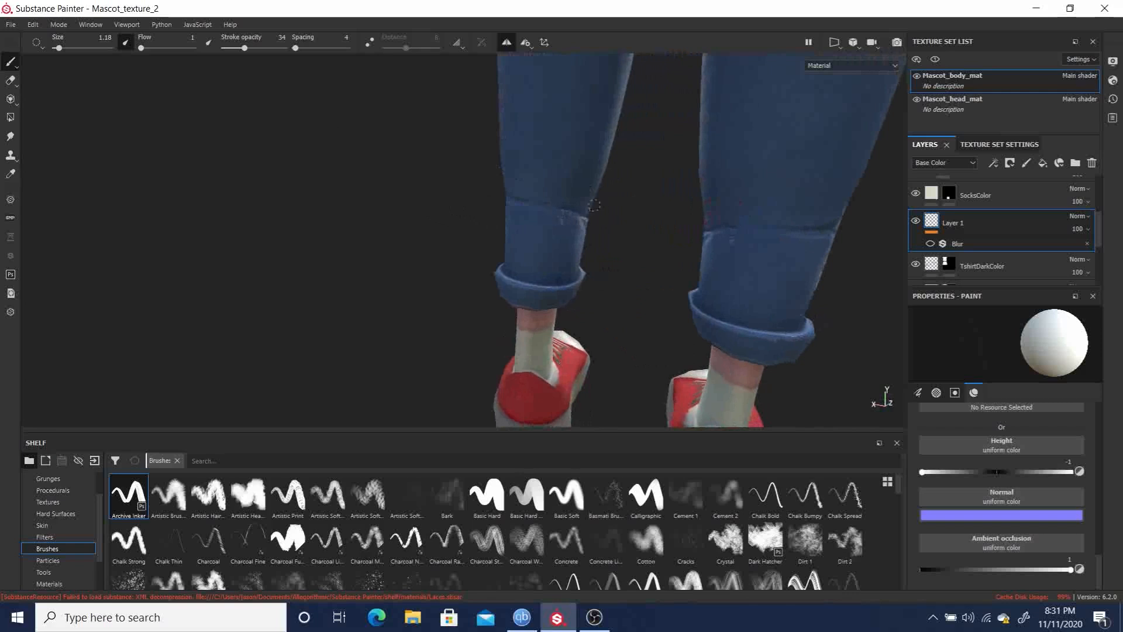
{"action": "left_click_drag", "start_coordinate": [454, 234], "coordinate": [531, 197], "text": "alt"}
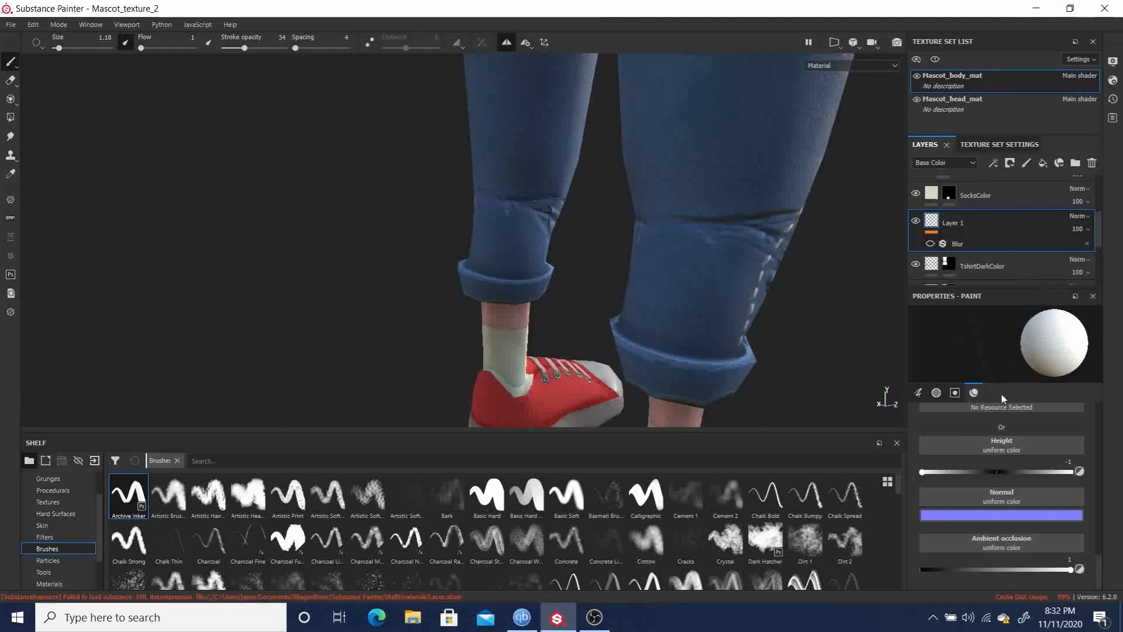
Set the brush height to 1, paint raised wrinkles along the creases behind the lower jeans legs, and show the Blur filter.
{"action": "left_click", "coordinate": [1071, 471]}
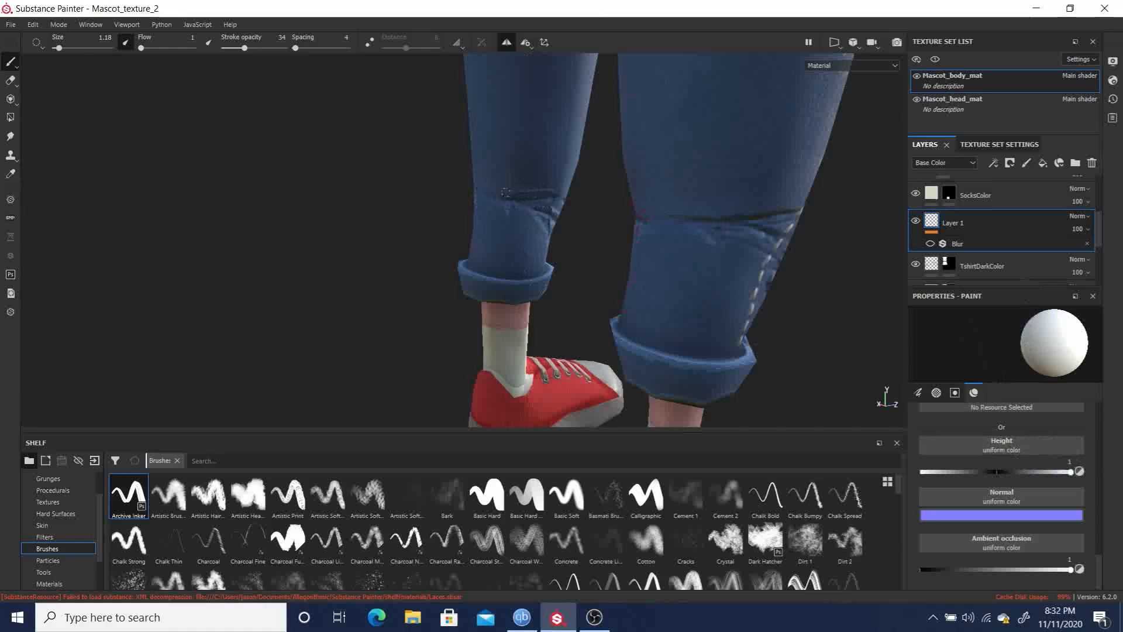
{"action": "left_click_drag", "start_coordinate": [301, 214], "coordinate": [515, 243], "text": "alt"}
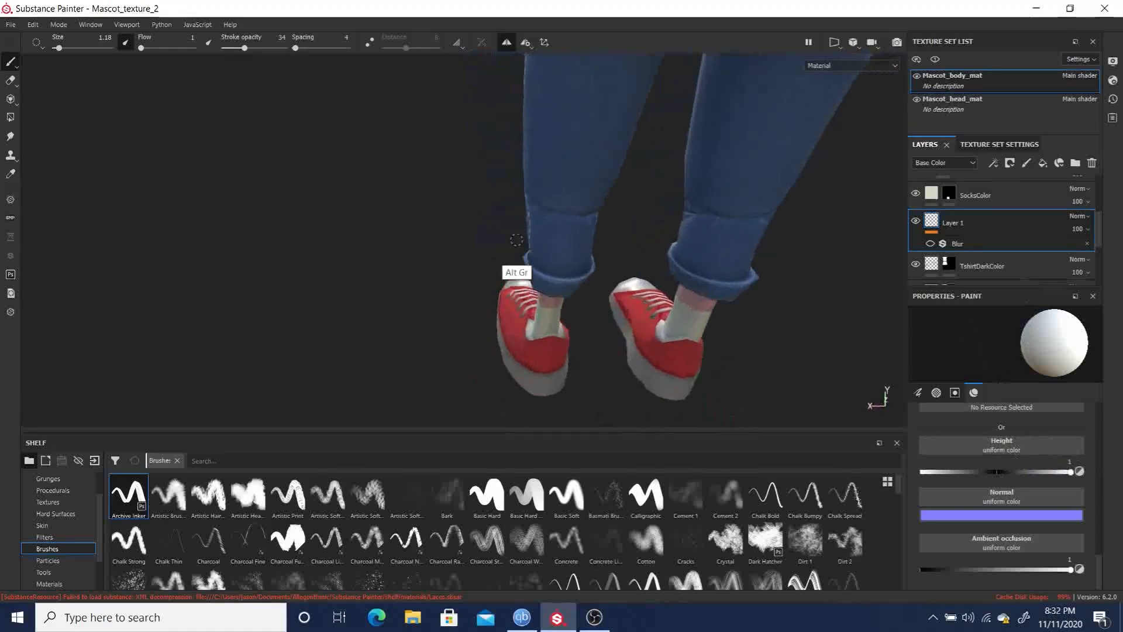
{"action": "left_click_drag", "start_coordinate": [545, 200], "coordinate": [566, 207]}
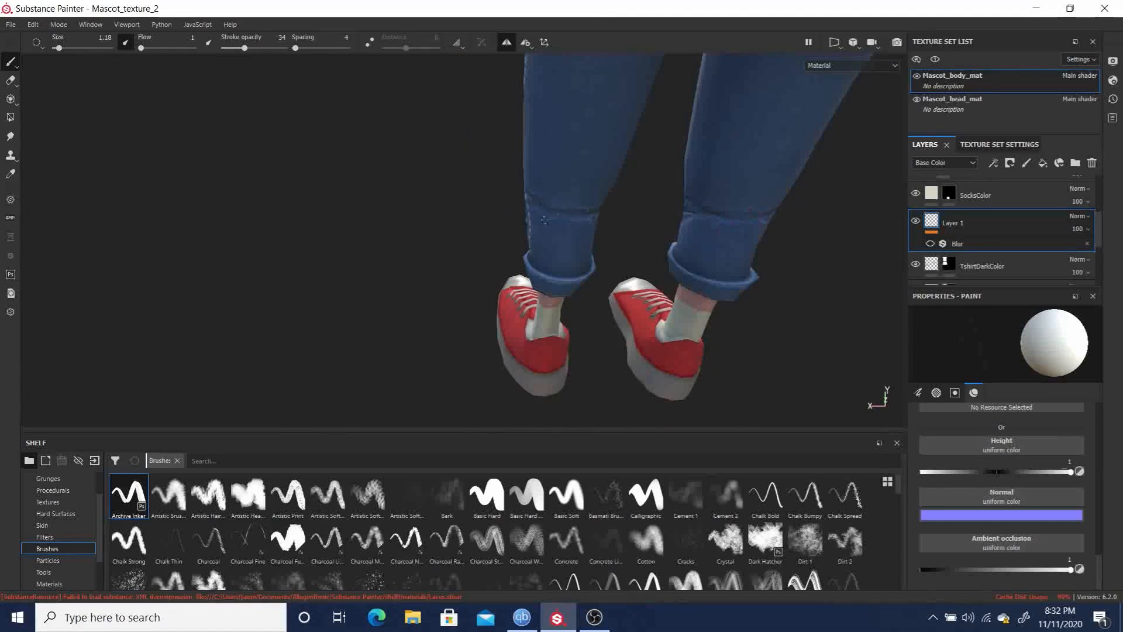
{"action": "left_click_drag", "start_coordinate": [372, 212], "coordinate": [306, 181], "text": "alt"}
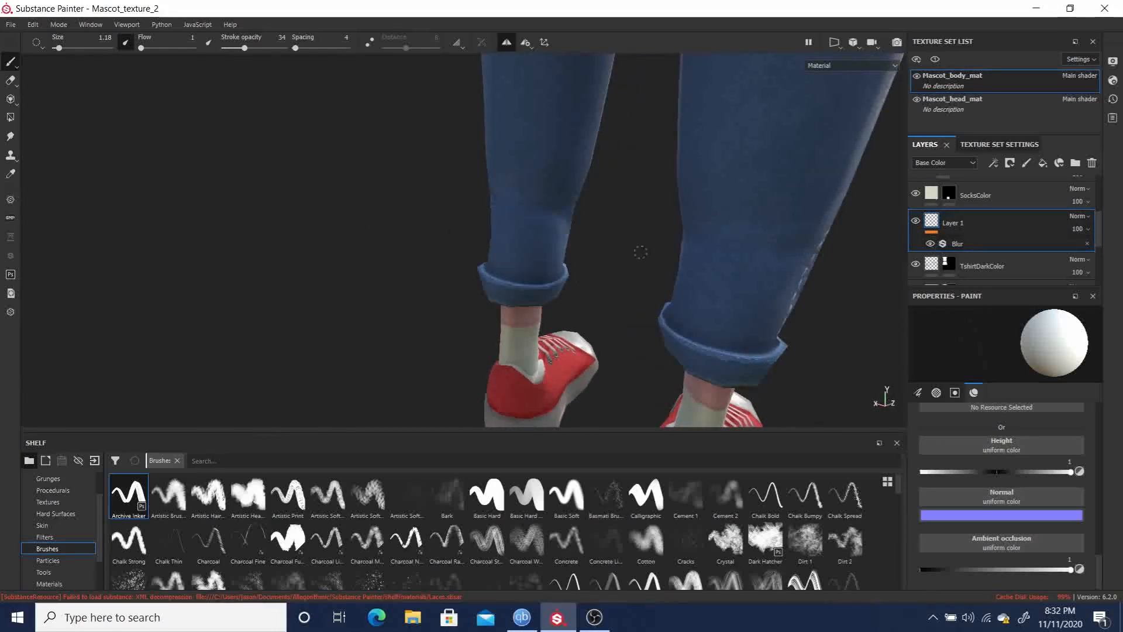
Examine the blurred jeans wrinkles from the front, side and back, both close up and on the whole figure.
{"action": "left_click_drag", "start_coordinate": [383, 192], "coordinate": [730, 200], "text": "alt"}
{"action": "middle_click_drag", "start_coordinate": [761, 187], "coordinate": [623, 215], "text": "alt"}
{"action": "left_click_drag", "start_coordinate": [622, 183], "coordinate": [482, 200], "text": "alt"}
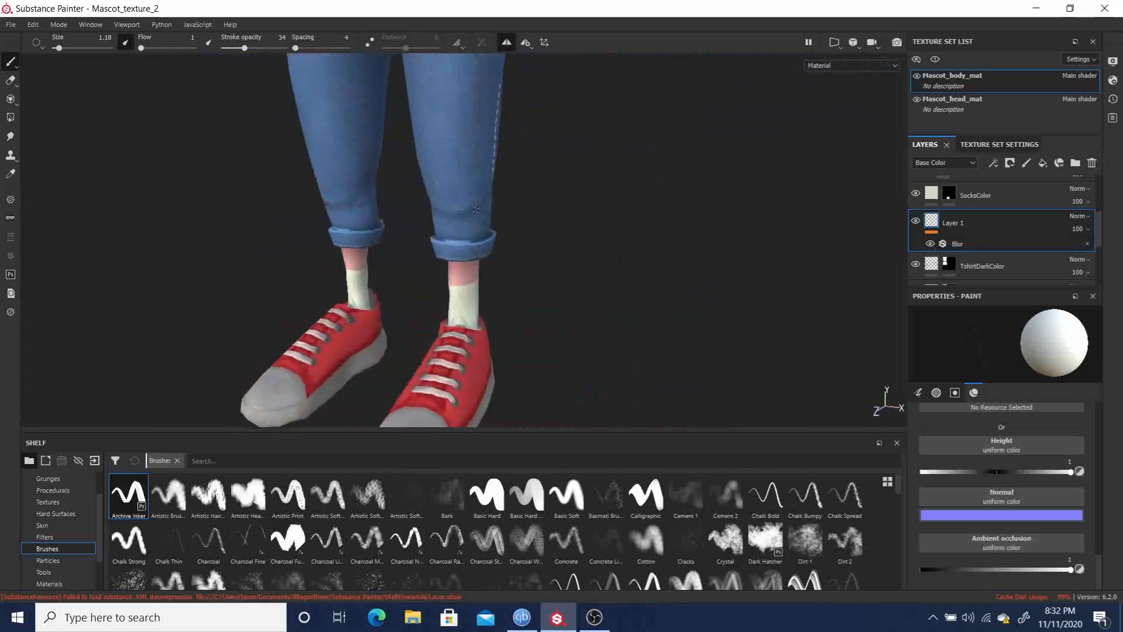
{"action": "left_click_drag", "start_coordinate": [689, 258], "coordinate": [498, 202], "text": "alt"}
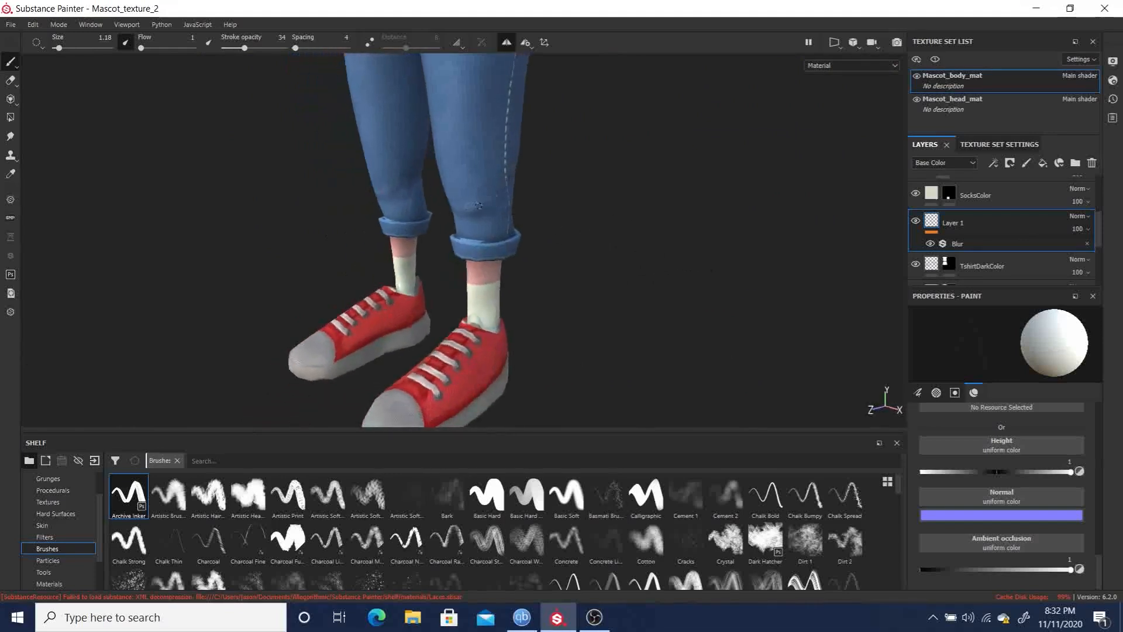
{"action": "left_click_drag", "start_coordinate": [620, 229], "coordinate": [664, 192], "text": "alt"}
{"action": "key", "text": "f"}
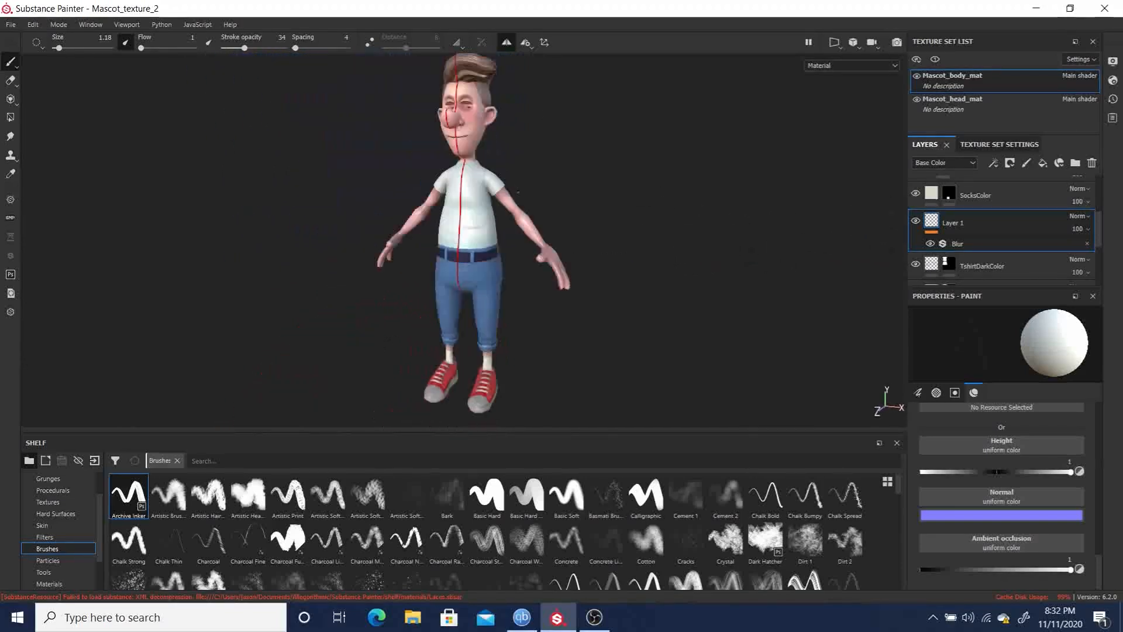
{"action": "left_click_drag", "start_coordinate": [582, 251], "coordinate": [652, 225], "text": "alt"}
{"action": "right_click_drag", "start_coordinate": [578, 334], "coordinate": [631, 355], "text": "alt"}
{"action": "middle_click_drag", "start_coordinate": [631, 355], "coordinate": [606, 266], "text": "alt"}
{"action": "left_click_drag", "start_coordinate": [601, 264], "coordinate": [264, 256], "text": "alt"}
{"action": "left_click_drag", "start_coordinate": [652, 278], "coordinate": [571, 285], "text": "alt"}
{"action": "middle_click_drag", "start_coordinate": [568, 266], "coordinate": [562, 223], "text": "alt"}
{"action": "right_click_drag", "start_coordinate": [608, 351], "coordinate": [764, 462], "text": "alt"}
{"action": "middle_click_drag", "start_coordinate": [653, 289], "coordinate": [556, 126], "text": "alt"}
{"action": "mouse_move", "coordinate": [556, 246]}
{"action": "left_mouse_down", "text": "alt"}
{"action": "mouse_move", "coordinate": [507, 242]}
{"action": "mouse_move", "coordinate": [535, 239]}
{"action": "left_mouse_up", "text": "alt"}
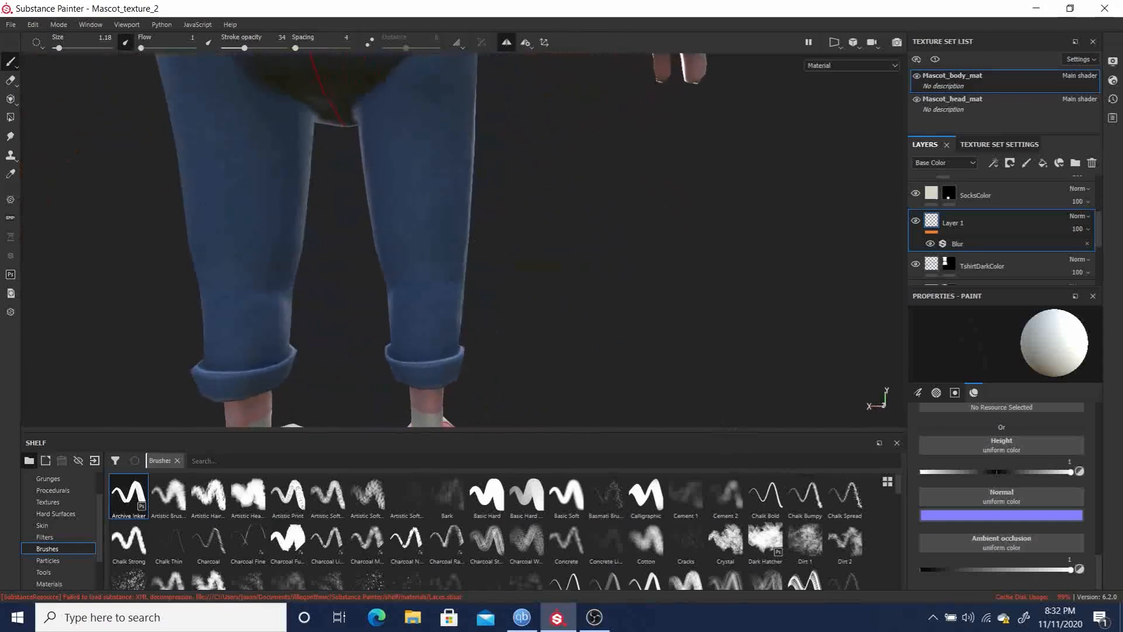
Deepen the creases behind the lower jeans legs at height -1 with the Blur filter hidden, and show the filter again.
{"action": "left_click", "coordinate": [930, 243]}
{"action": "left_click_drag", "start_coordinate": [1071, 472], "coordinate": [882, 473]}
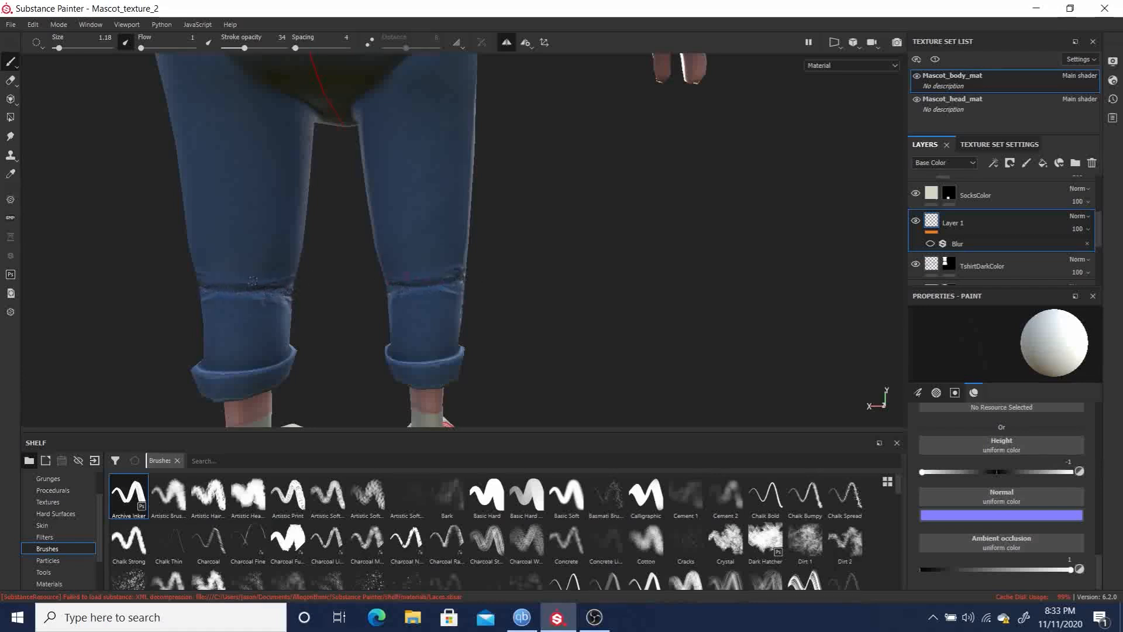
{"action": "left_click_drag", "start_coordinate": [720, 264], "coordinate": [445, 252], "text": "alt"}
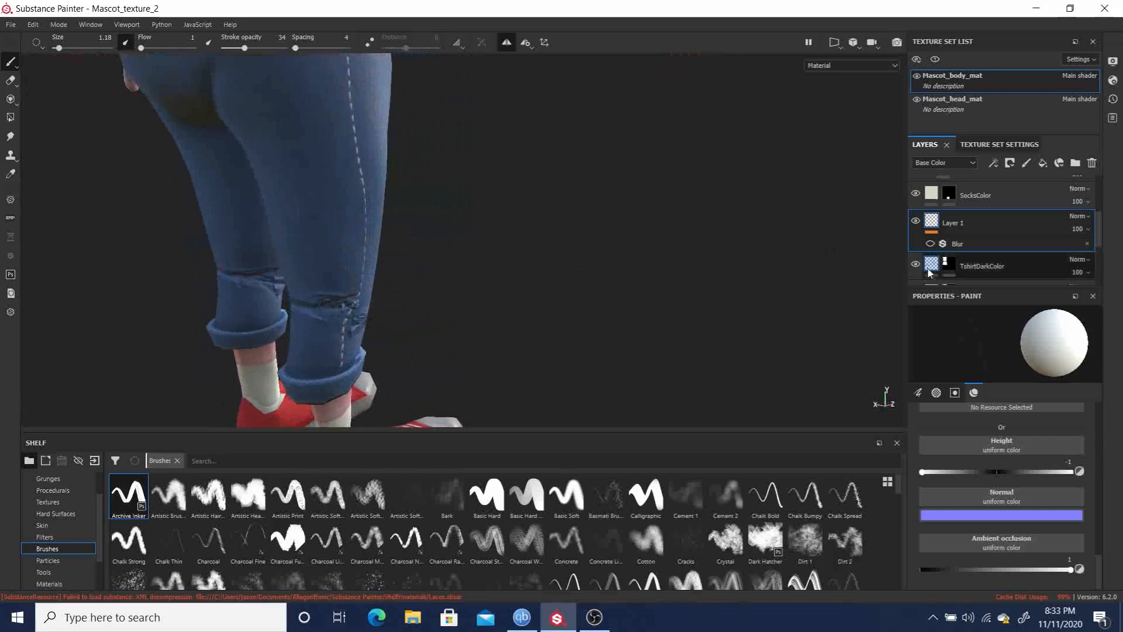
{"action": "left_click", "coordinate": [930, 243]}
{"action": "left_click_drag", "start_coordinate": [553, 302], "coordinate": [686, 289], "text": "alt"}
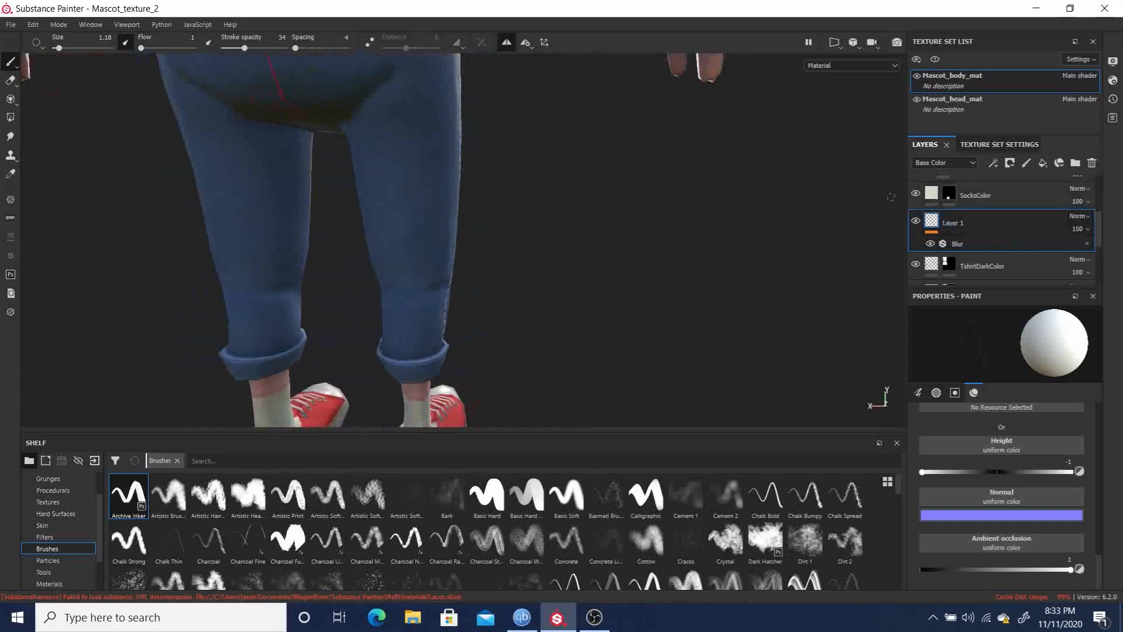
Copy the wrinkle layer together with its Blur filter and paste the duplicate above it.
{"action": "right_click", "coordinate": [975, 224]}
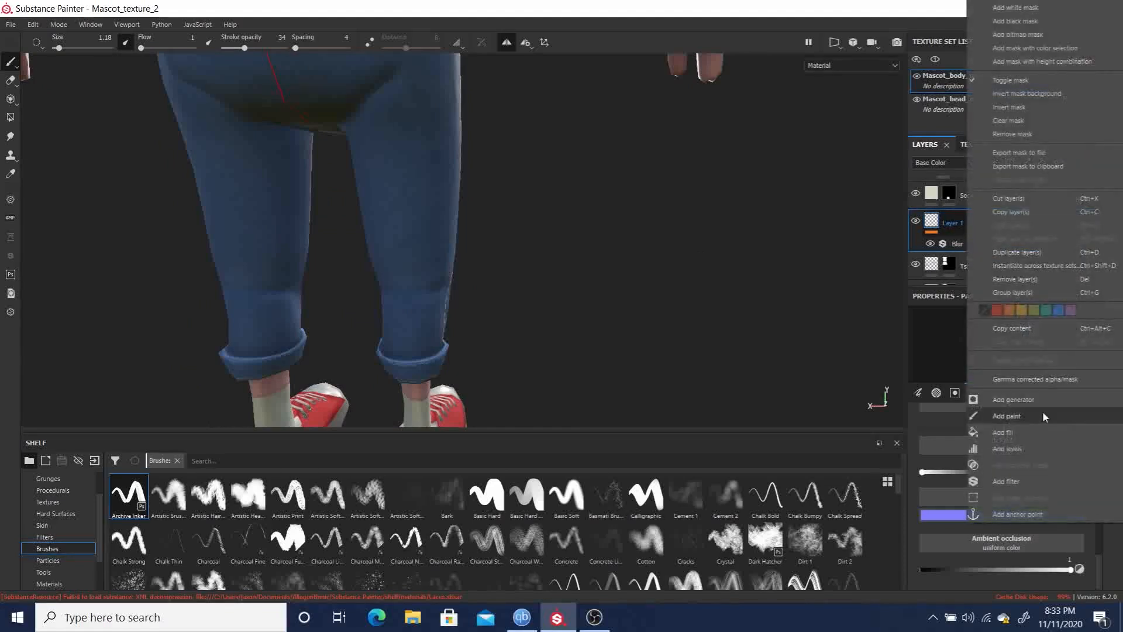
{"action": "left_click", "coordinate": [1024, 211]}
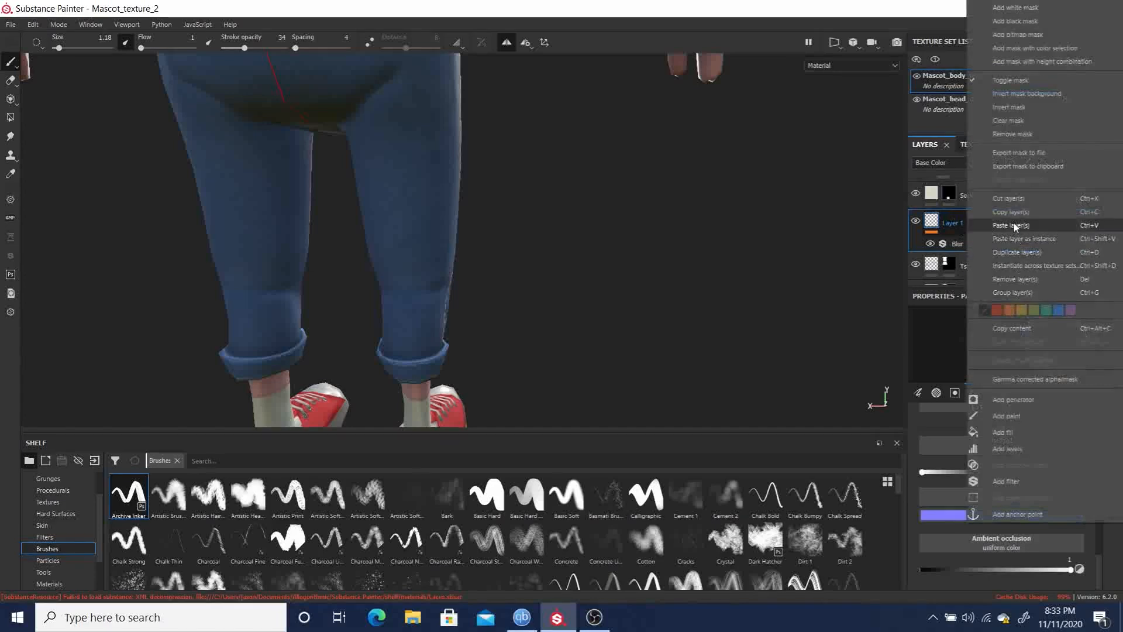
{"action": "left_click", "coordinate": [1013, 226]}
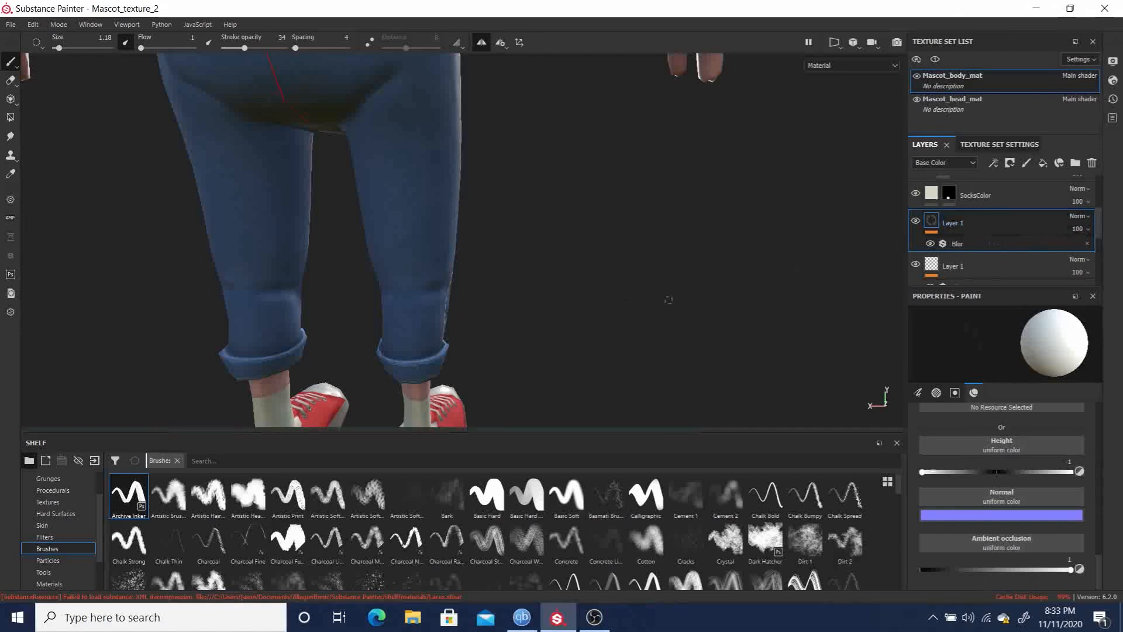
Examine how the doubled wrinkle layers look on the T-shirt and jeans from the side and front.
{"action": "middle_click_drag", "start_coordinate": [627, 313], "coordinate": [552, 176], "text": "alt"}
{"action": "right_click_drag", "start_coordinate": [552, 176], "coordinate": [155, 275], "text": "alt"}
{"action": "left_click_drag", "start_coordinate": [507, 226], "coordinate": [217, 248], "text": "alt"}
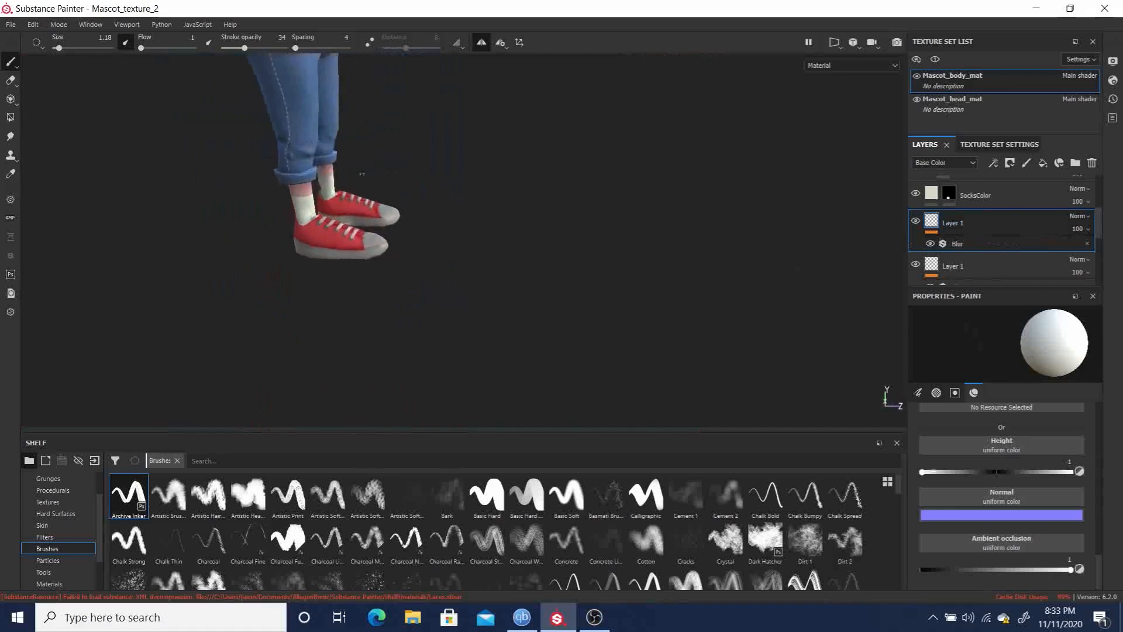
{"action": "middle_click_drag", "start_coordinate": [502, 135], "coordinate": [569, 208], "text": "alt"}
{"action": "left_click_drag", "start_coordinate": [540, 216], "coordinate": [289, 212], "text": "alt"}
{"action": "middle_click_drag", "start_coordinate": [531, 137], "coordinate": [621, 320], "text": "alt"}
{"action": "left_click_drag", "start_coordinate": [617, 306], "coordinate": [564, 352], "text": "alt"}
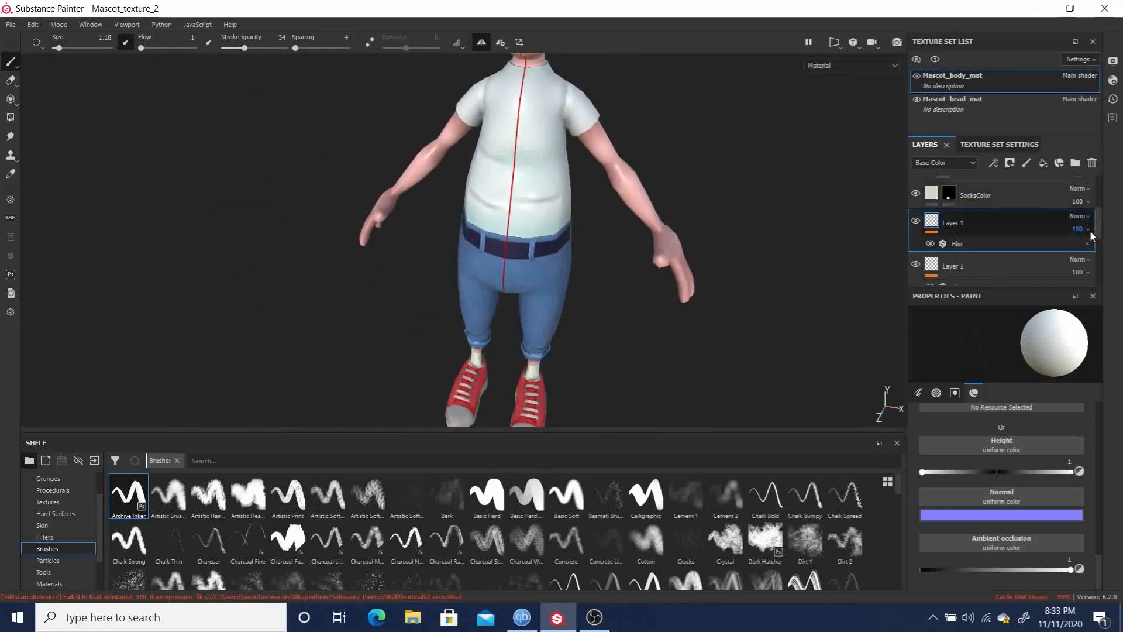
Compare the jeans wrinkles from behind with the duplicate wrinkle layer's opacity at 0, and restore it to 100.
{"action": "left_click_drag", "start_coordinate": [1090, 245], "coordinate": [1047, 257]}
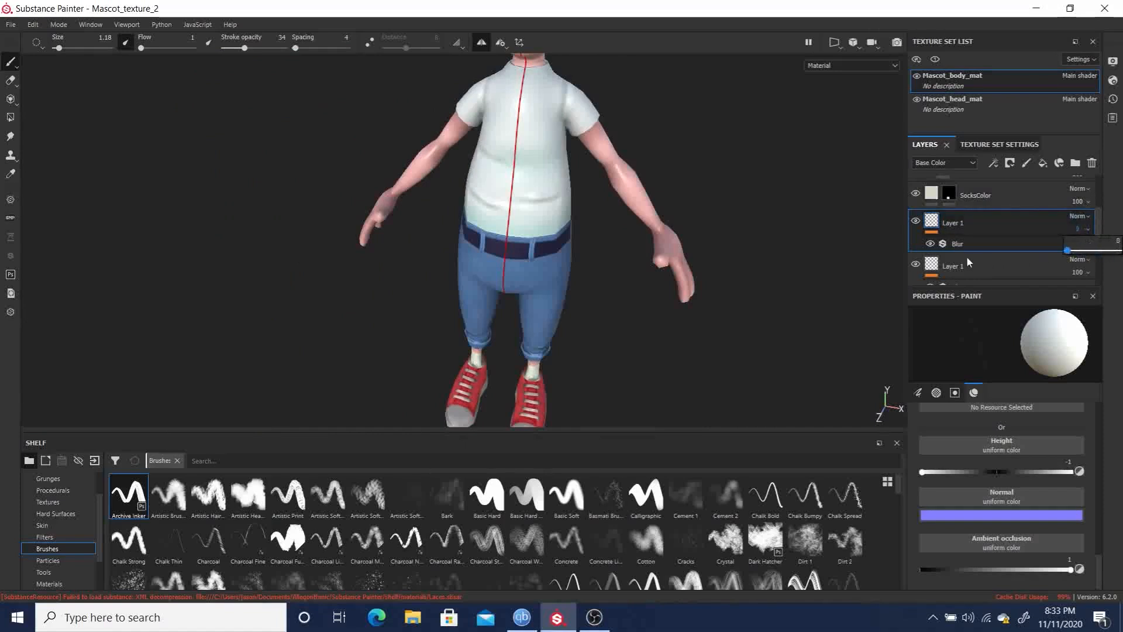
{"action": "left_click_drag", "start_coordinate": [971, 258], "coordinate": [965, 261]}
{"action": "left_click_drag", "start_coordinate": [521, 355], "coordinate": [910, 331], "text": "alt"}
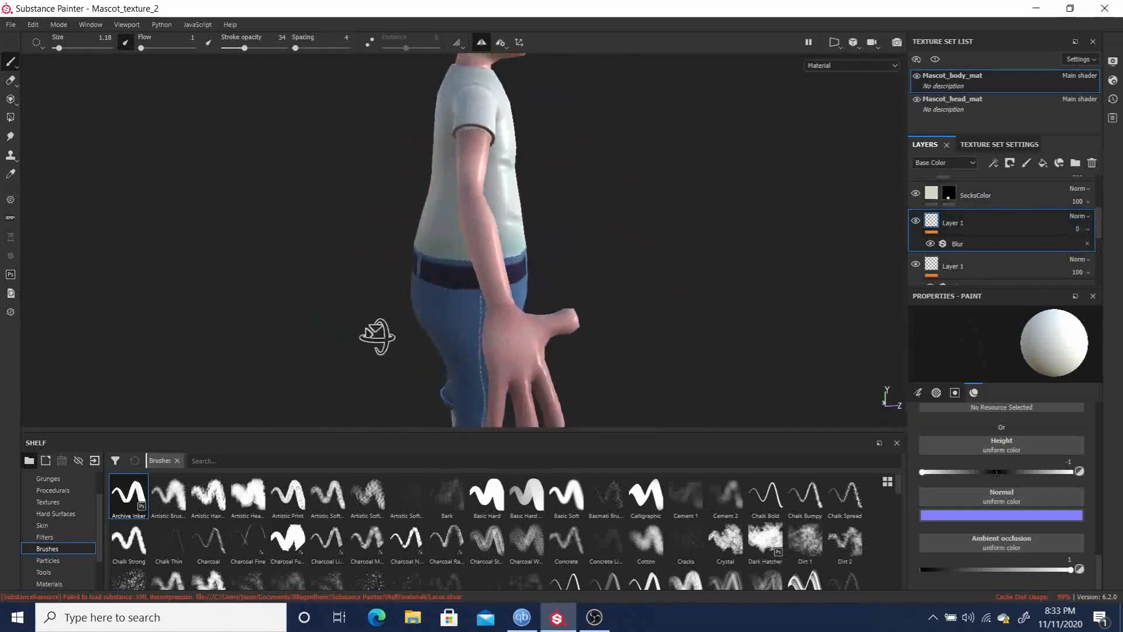
{"action": "left_click_drag", "start_coordinate": [371, 339], "coordinate": [622, 336], "text": "alt"}
{"action": "middle_click_drag", "start_coordinate": [623, 335], "coordinate": [564, 188], "text": "alt"}
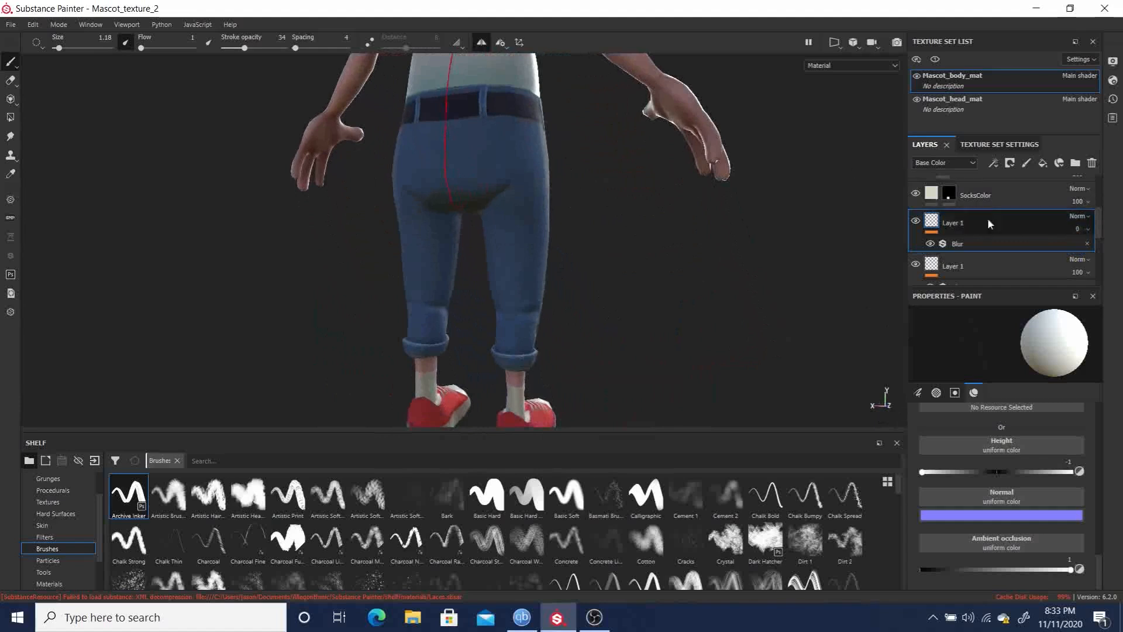
{"action": "left_click", "coordinate": [916, 225]}
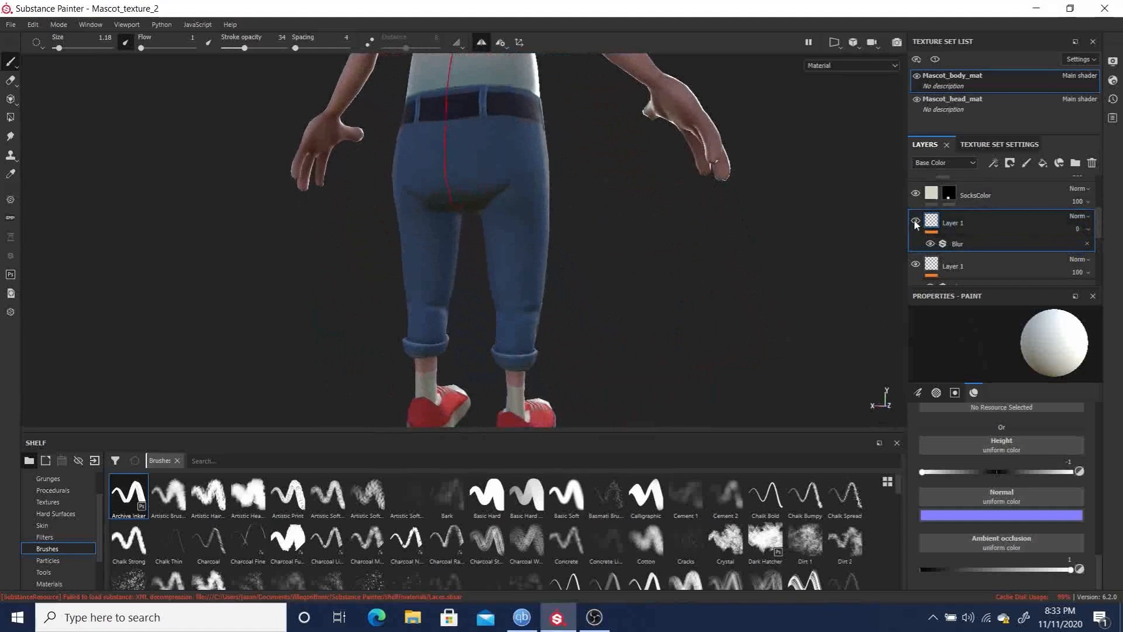
{"action": "left_click", "coordinate": [1081, 231]}
{"action": "left_click_drag", "start_coordinate": [1067, 251], "coordinate": [1121, 251]}
Raise the Blur intensity of the duplicate wrinkle layer to 2.88.
{"action": "left_click", "coordinate": [959, 244]}
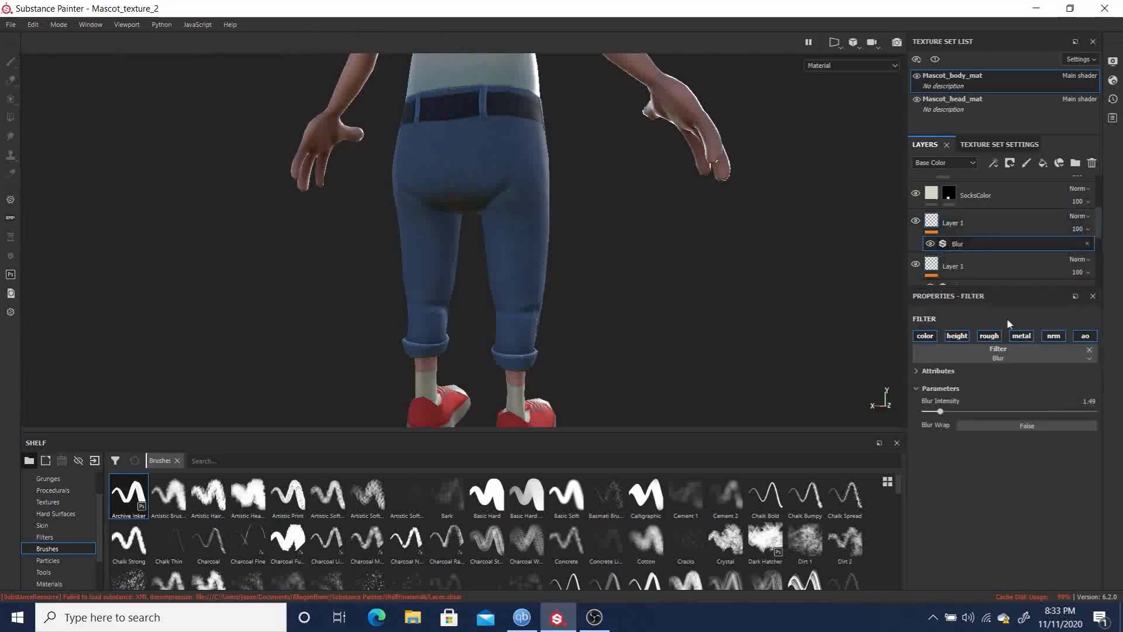
{"action": "left_click_drag", "start_coordinate": [942, 410], "coordinate": [955, 411]}
Examine the softened wrinkles on the jeans from several sides, both close up and at a distance.
{"action": "left_click_drag", "start_coordinate": [628, 351], "coordinate": [411, 146], "text": "alt"}
{"action": "middle_click_drag", "start_coordinate": [496, 162], "coordinate": [514, 244], "text": "alt"}
{"action": "left_click_drag", "start_coordinate": [514, 243], "coordinate": [383, 177], "text": "alt"}
{"action": "middle_click_drag", "start_coordinate": [514, 253], "coordinate": [475, 225], "text": "alt"}
{"action": "left_click_drag", "start_coordinate": [475, 225], "coordinate": [512, 273], "text": "alt"}
{"action": "right_click_drag", "start_coordinate": [511, 273], "coordinate": [547, 178], "text": "alt"}
{"action": "left_click_drag", "start_coordinate": [546, 178], "coordinate": [496, 322], "text": "alt"}
{"action": "right_click_drag", "start_coordinate": [496, 322], "coordinate": [584, 361], "text": "alt"}
{"action": "middle_click_drag", "start_coordinate": [583, 361], "coordinate": [532, 231], "text": "alt"}
{"action": "right_click_drag", "start_coordinate": [426, 206], "coordinate": [781, 380], "text": "alt"}
{"action": "middle_click_drag", "start_coordinate": [500, 226], "coordinate": [504, 218], "text": "alt"}
{"action": "left_click_drag", "start_coordinate": [576, 214], "coordinate": [671, 206], "text": "alt"}
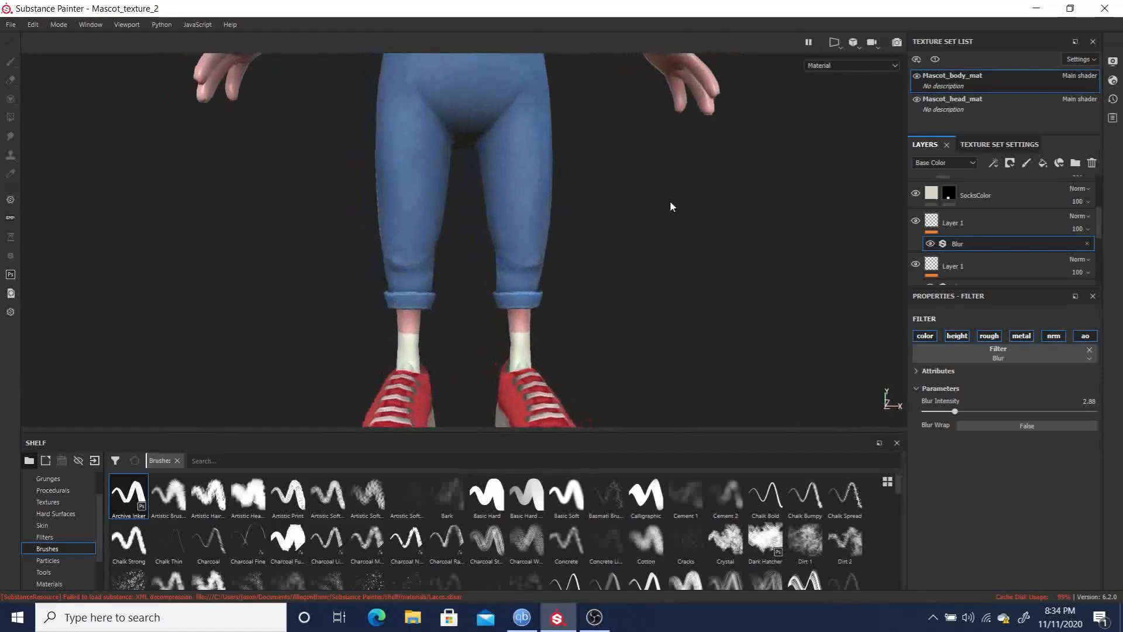
Delete the duplicate wrinkle layer and add a new paint layer above the original wrinkle layer.
{"action": "left_click", "coordinate": [998, 221]}
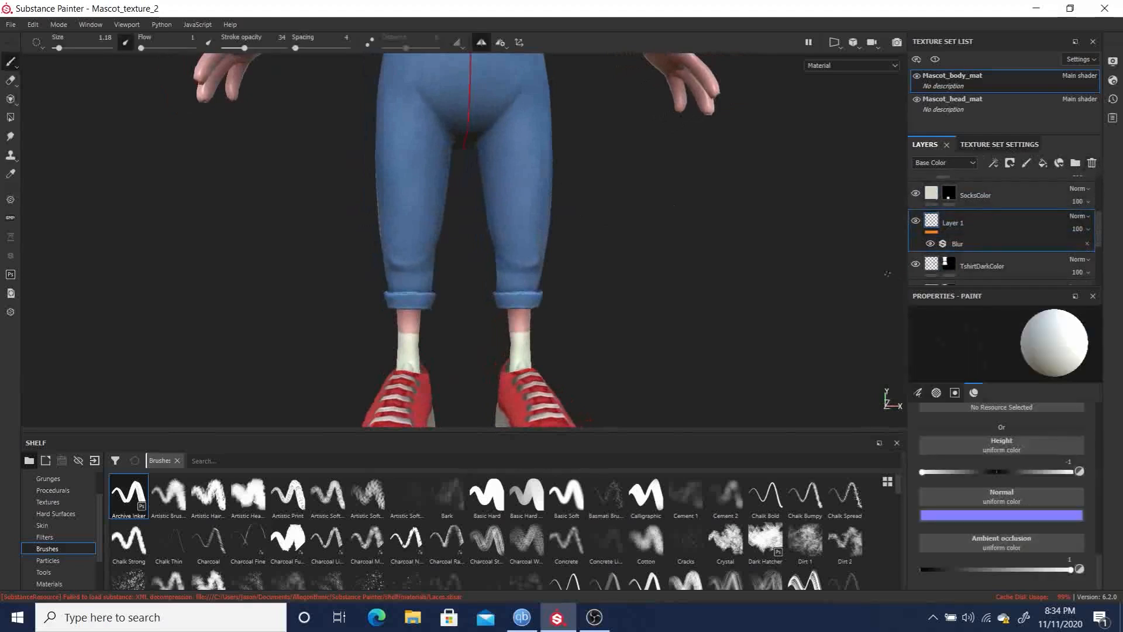
{"action": "left_click", "coordinate": [1026, 164]}
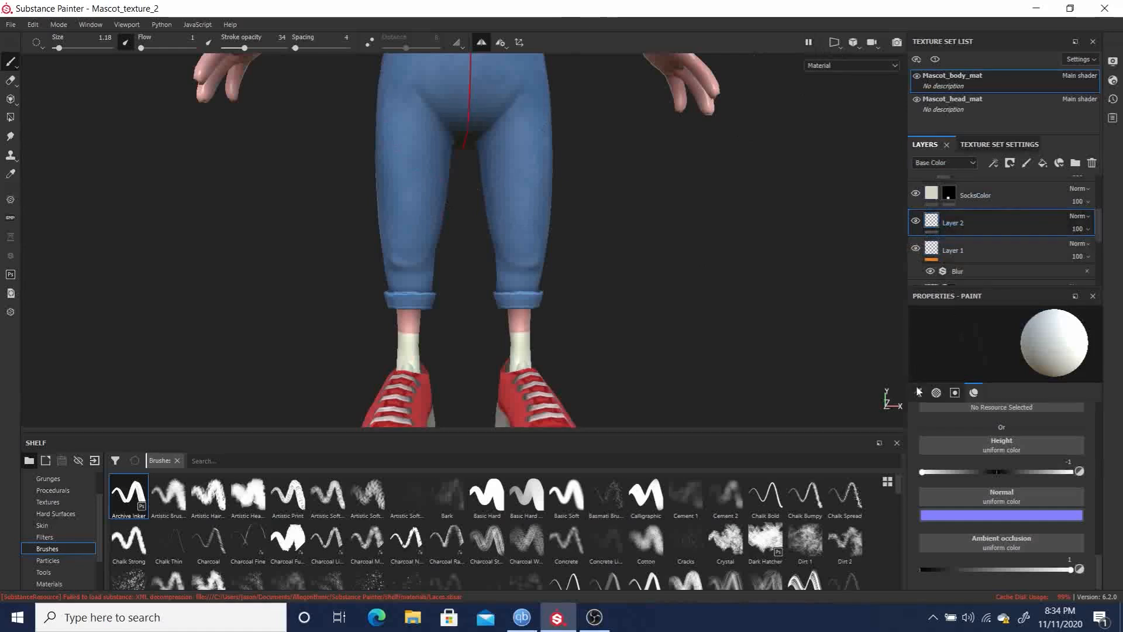
Set the paint height to 1 and the brush size to 0.5 for the new layer.
{"action": "left_click_drag", "start_coordinate": [1038, 472], "coordinate": [1109, 484]}
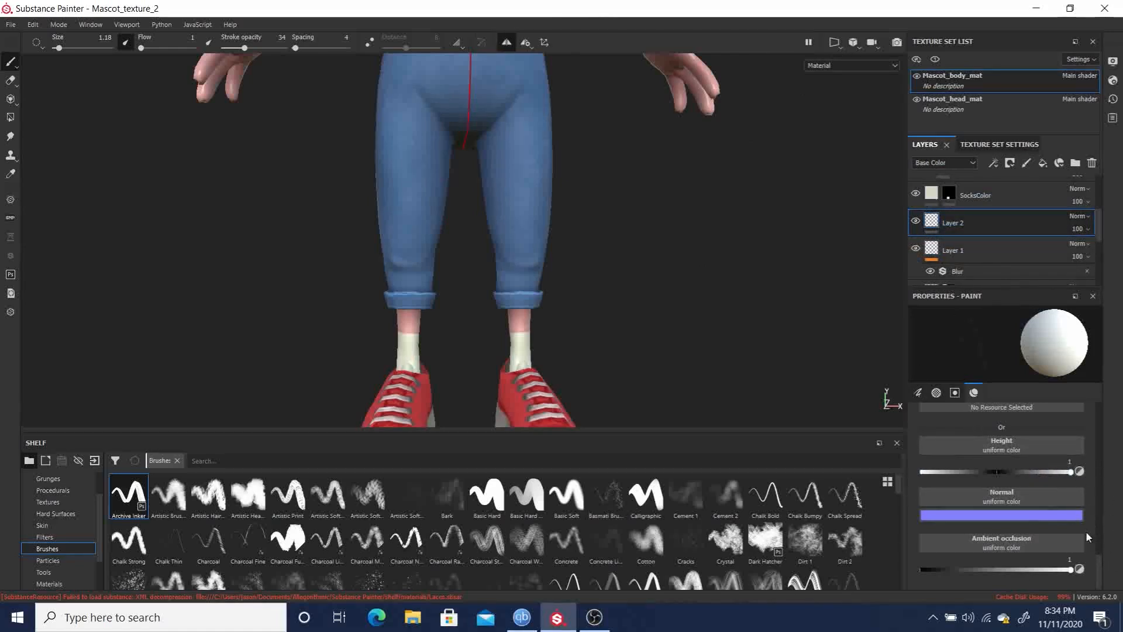
{"action": "mouse_move", "coordinate": [1101, 566]}
{"action": "left_mouse_down"}
{"action": "mouse_move", "coordinate": [1098, 498]}
{"action": "mouse_move", "coordinate": [1101, 569]}
{"action": "mouse_move", "coordinate": [1122, 422]}
{"action": "mouse_move", "coordinate": [1080, 382]}
{"action": "left_mouse_up"}
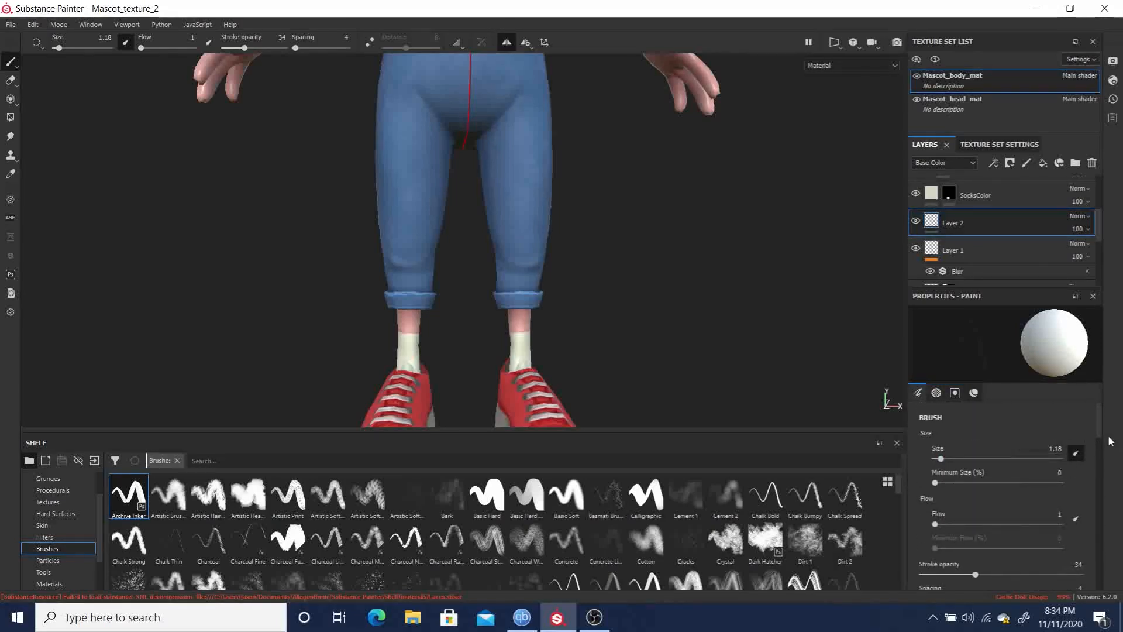
{"action": "left_click_drag", "start_coordinate": [941, 459], "coordinate": [939, 457]}
{"action": "right_click", "coordinate": [939, 457]}
{"action": "left_click", "coordinate": [1050, 449]}
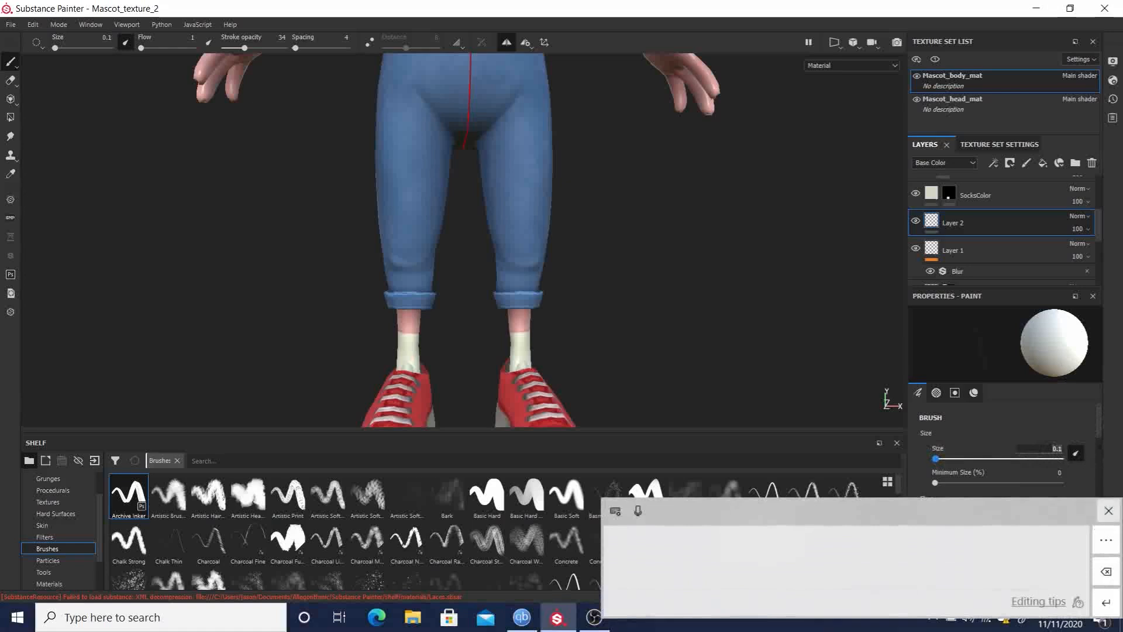
{"action": "type", "text": ".5"}
{"action": "key", "text": "Return"}
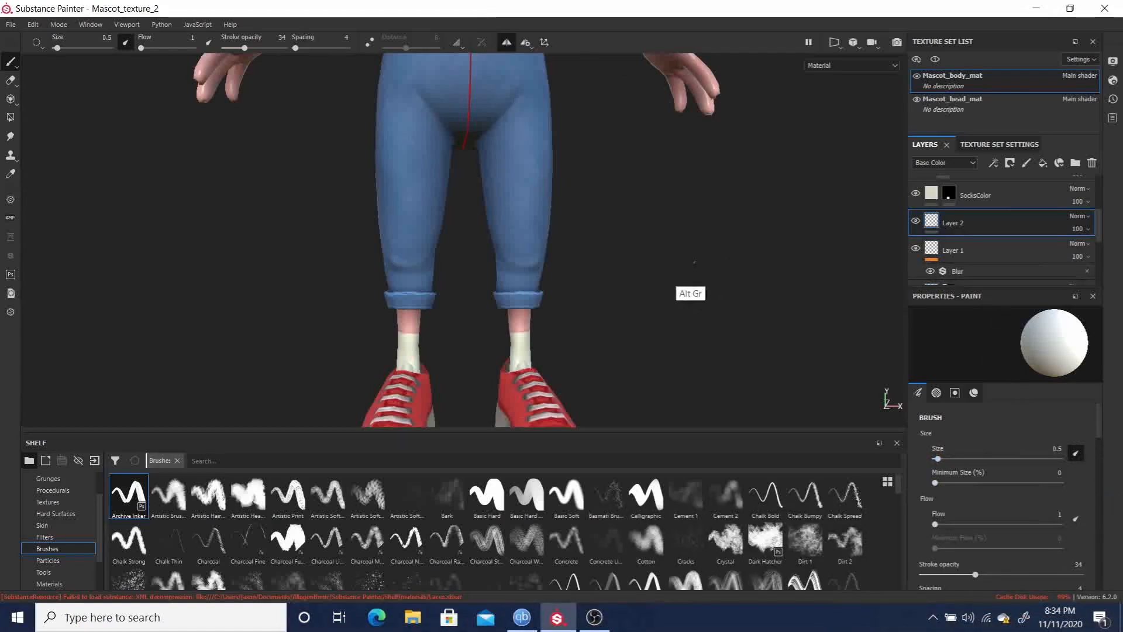
Paint thin mirrored creases around the crotch on the front of the jeans, using a height of -1.
{"action": "left_click_drag", "start_coordinate": [654, 188], "coordinate": [738, 304], "text": "alt"}
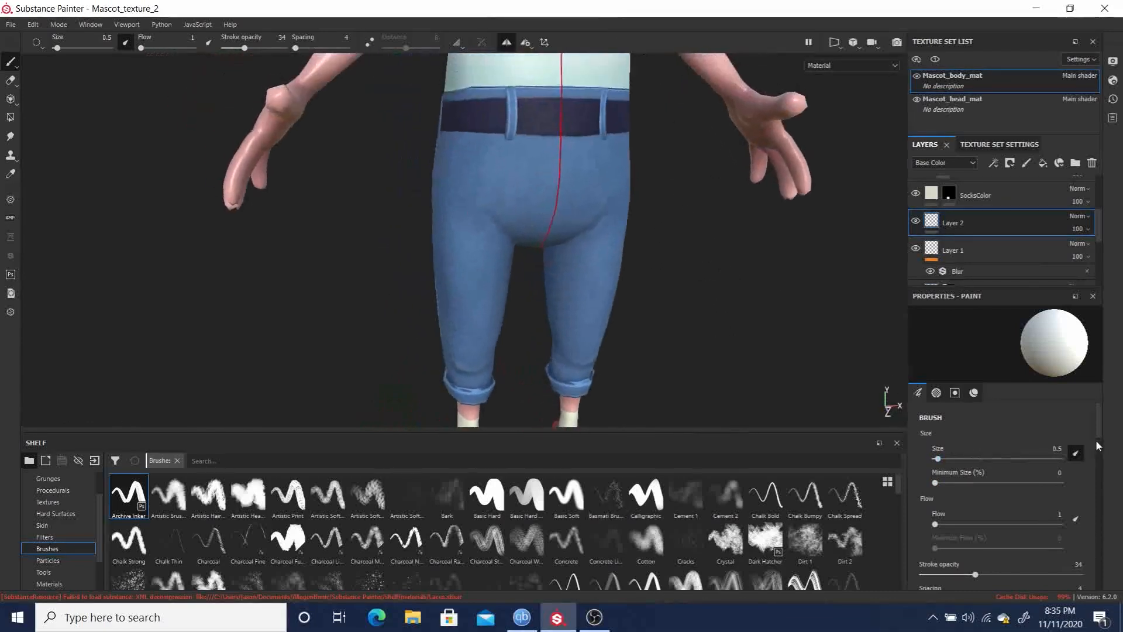
{"action": "left_click_drag", "start_coordinate": [1098, 425], "coordinate": [1102, 557]}
{"action": "scroll", "coordinate": [1082, 557], "scroll_direction": "down", "scroll_amount": 2}
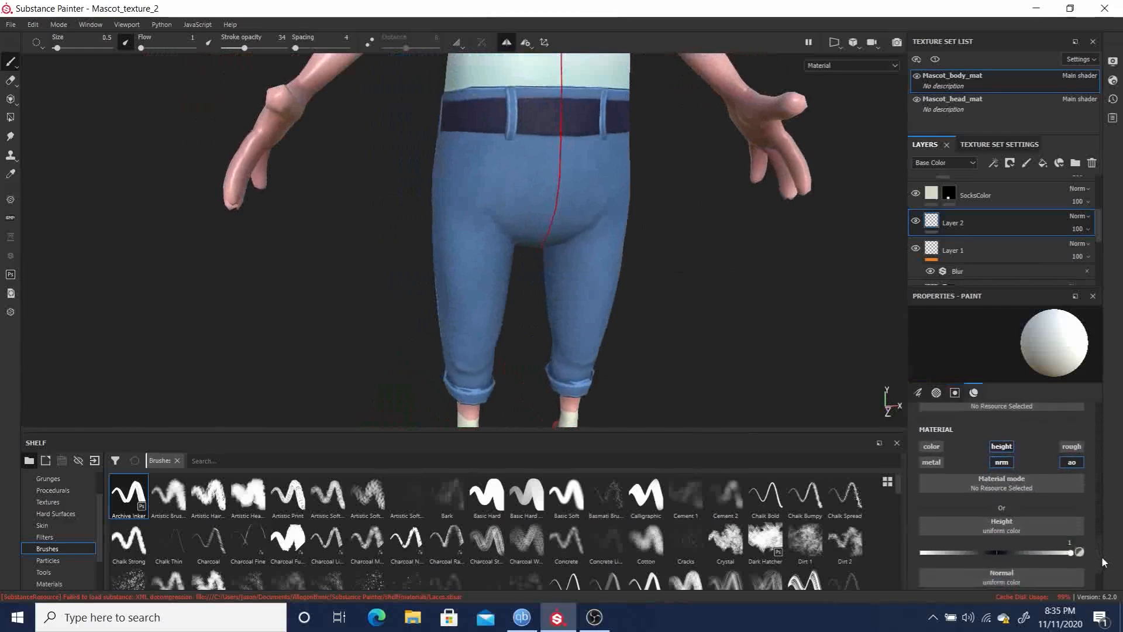
{"action": "left_click_drag", "start_coordinate": [960, 525], "coordinate": [883, 517]}
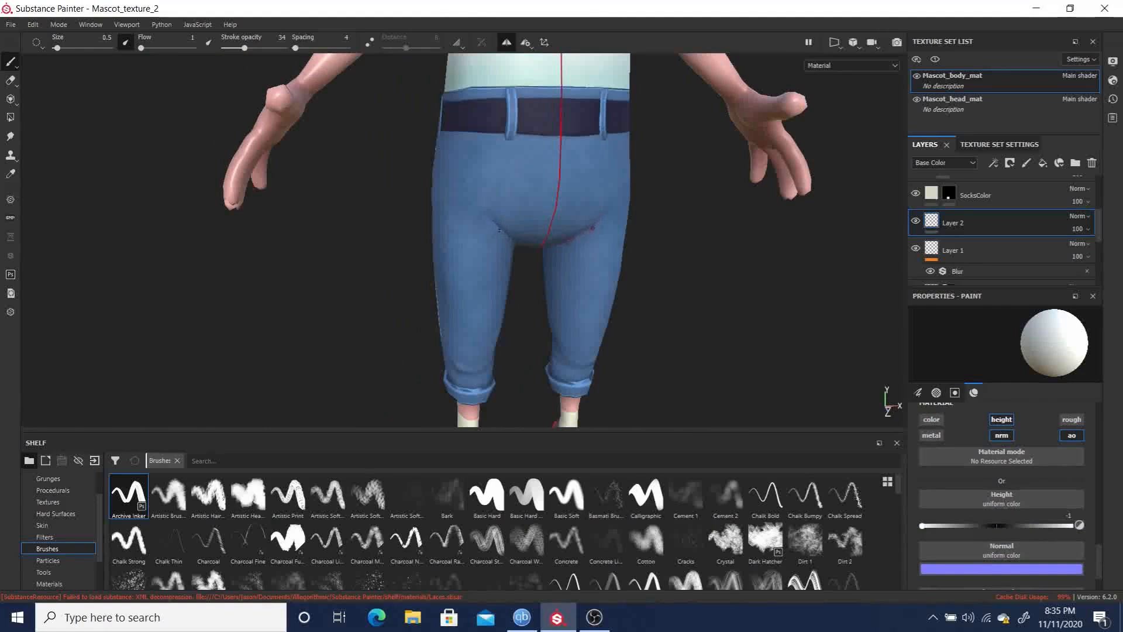
{"action": "left_click_drag", "start_coordinate": [725, 281], "coordinate": [655, 129], "text": "alt"}
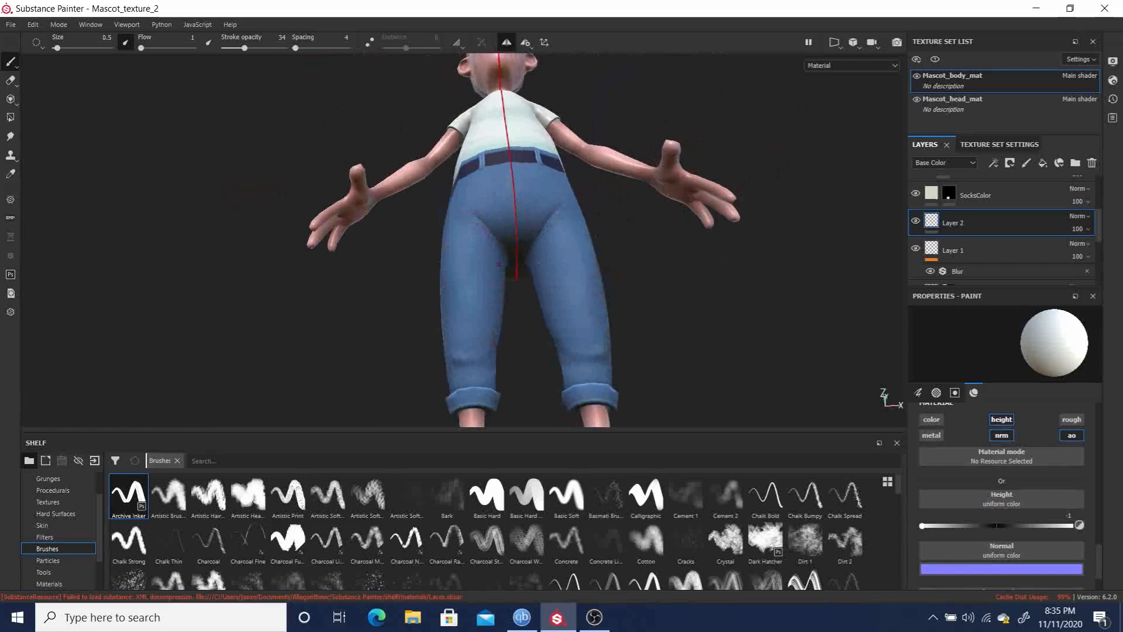
{"action": "left_click_drag", "start_coordinate": [626, 293], "coordinate": [715, 343], "text": "alt"}
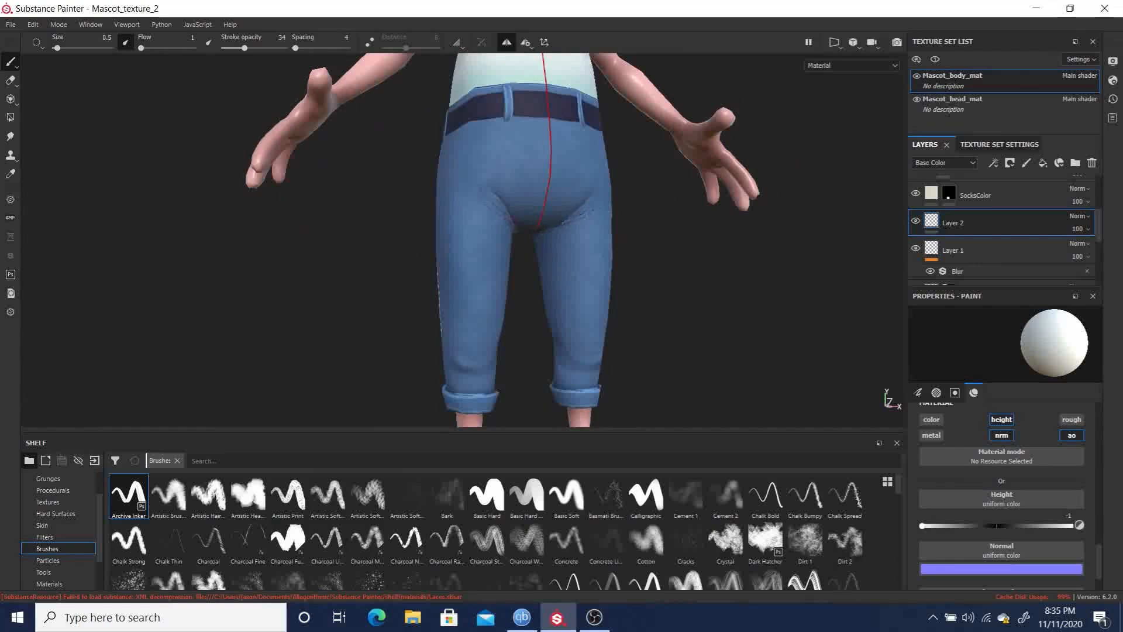
{"action": "left_click_drag", "start_coordinate": [647, 245], "coordinate": [585, 208], "text": "alt"}
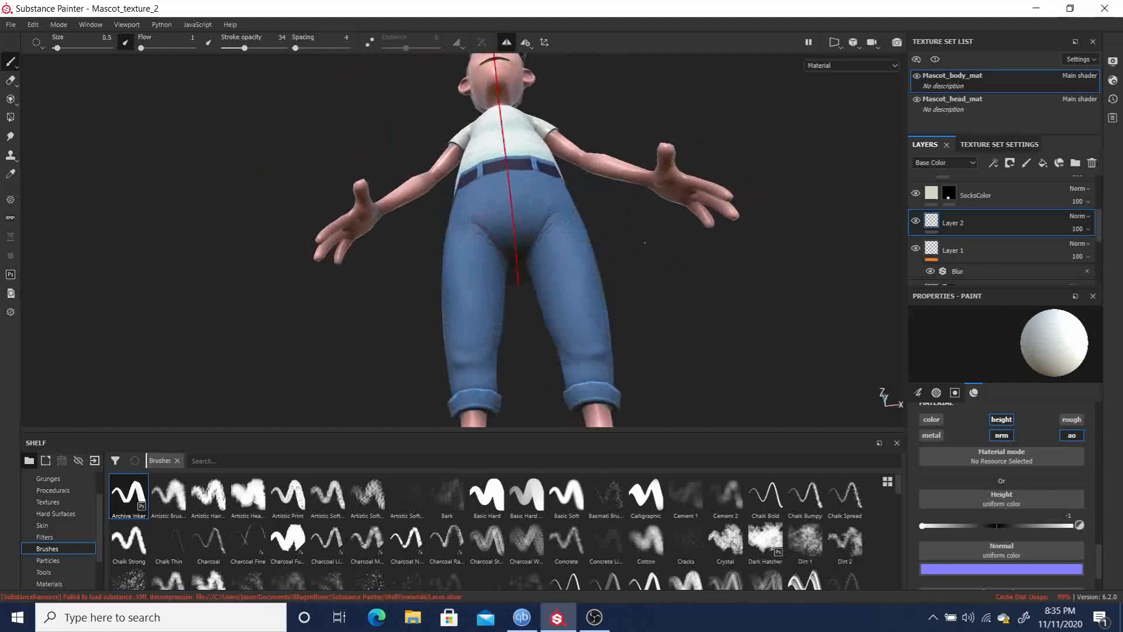
{"action": "left_click_drag", "start_coordinate": [720, 246], "coordinate": [594, 271], "text": "alt"}
Paint thin mirrored creases on the back of the jeans, across the lower legs above the cuffs.
{"action": "left_click_drag", "start_coordinate": [702, 176], "coordinate": [509, 262], "text": "alt"}
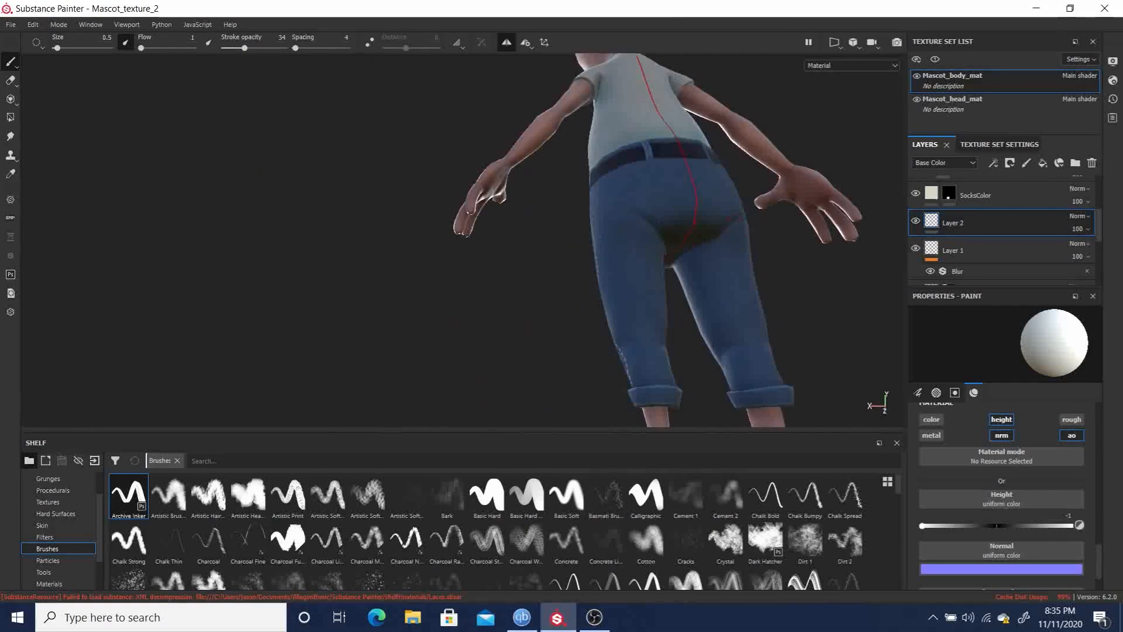
{"action": "left_click_drag", "start_coordinate": [635, 301], "coordinate": [529, 238], "text": "alt"}
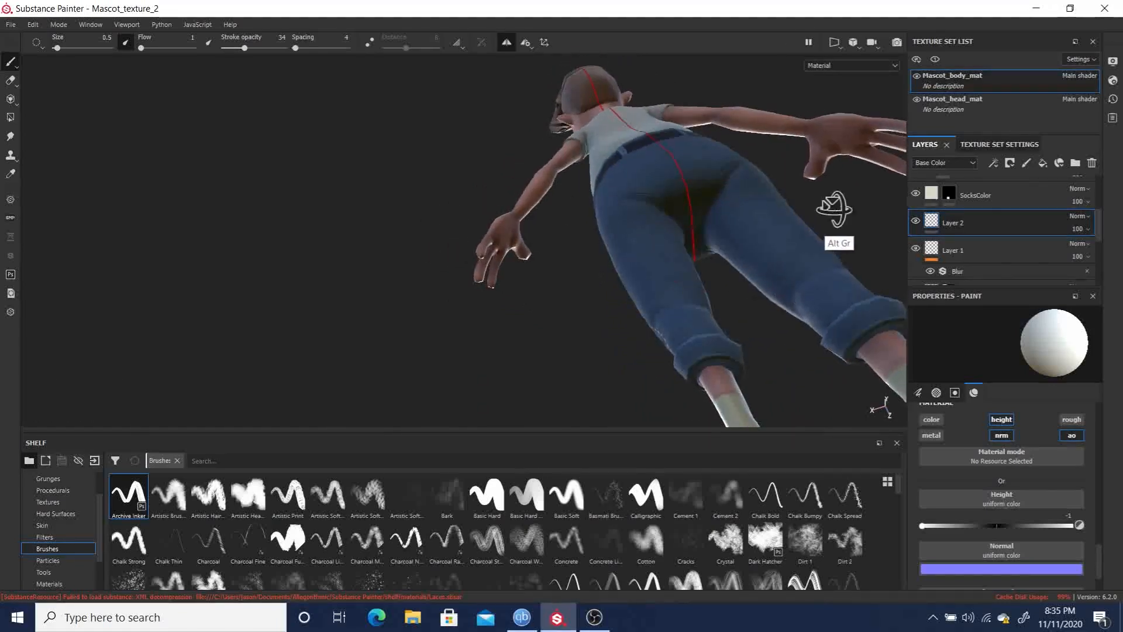
{"action": "left_click_drag", "start_coordinate": [827, 205], "coordinate": [689, 333], "text": "alt"}
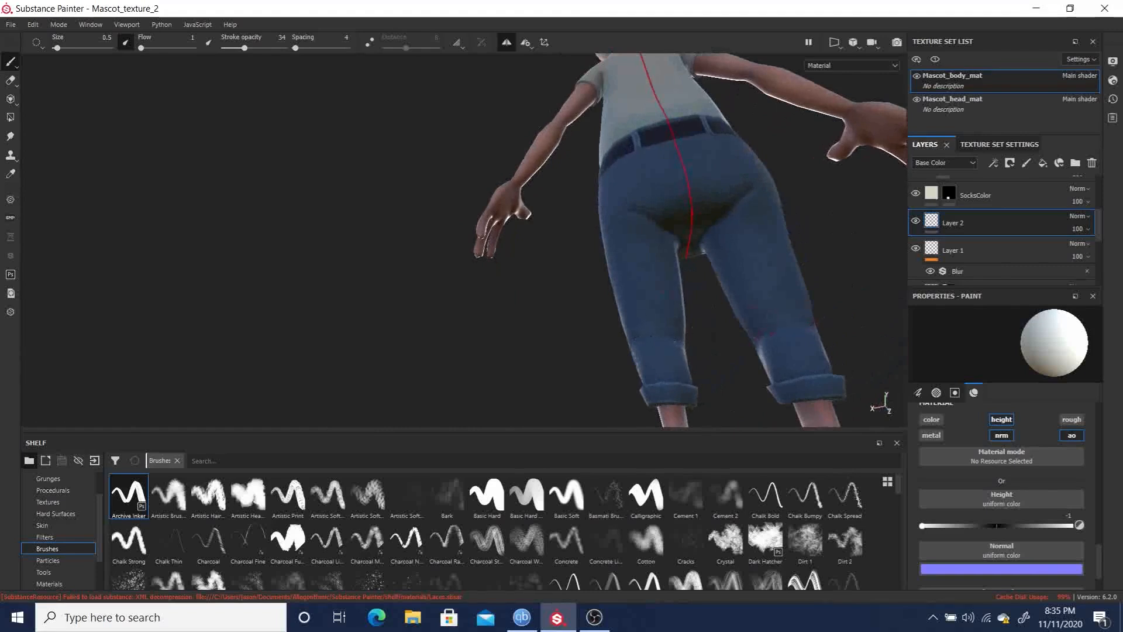
{"action": "left_click_drag", "start_coordinate": [835, 306], "coordinate": [690, 334], "text": "alt"}
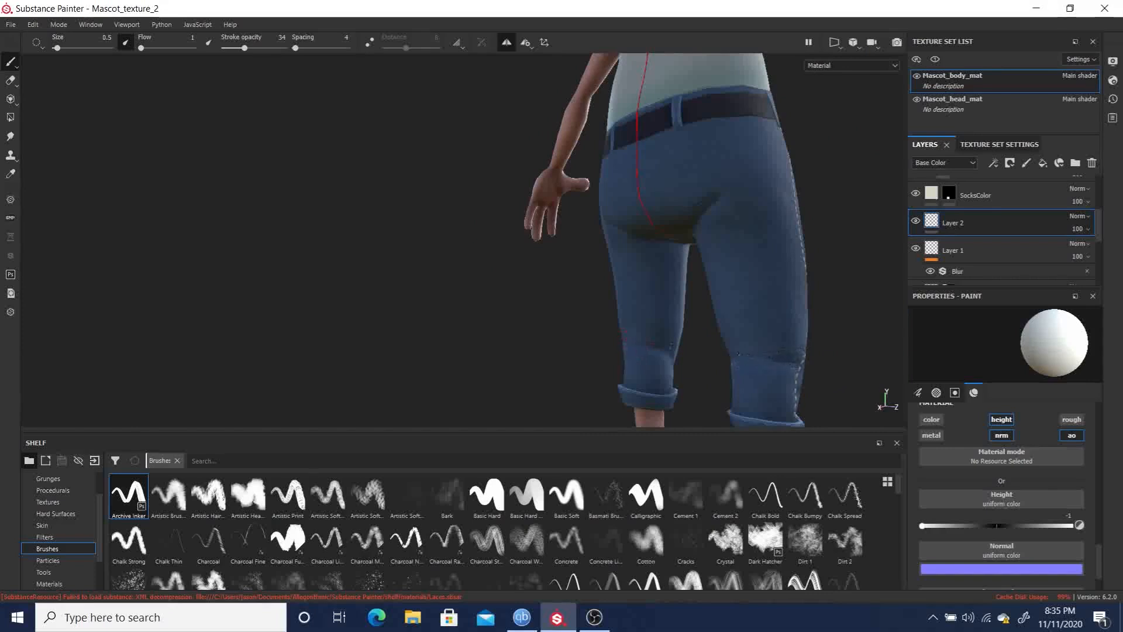
Paint thin mirrored creases across the front of the lower jeans legs, just above the rolled cuffs.
{"action": "left_click_drag", "start_coordinate": [773, 222], "coordinate": [617, 226], "text": "alt"}
{"action": "left_click_drag", "start_coordinate": [447, 280], "coordinate": [344, 248], "text": "alt"}
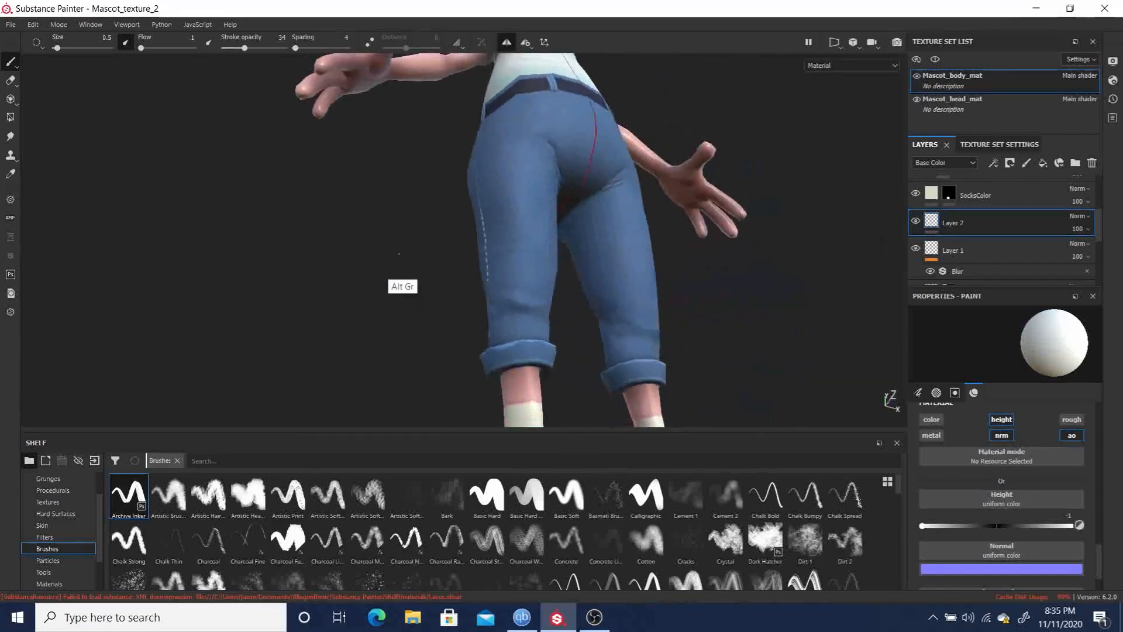
{"action": "left_click_drag", "start_coordinate": [405, 279], "coordinate": [355, 309], "text": "alt"}
{"action": "middle_click_drag", "start_coordinate": [420, 316], "coordinate": [444, 245], "text": "alt"}
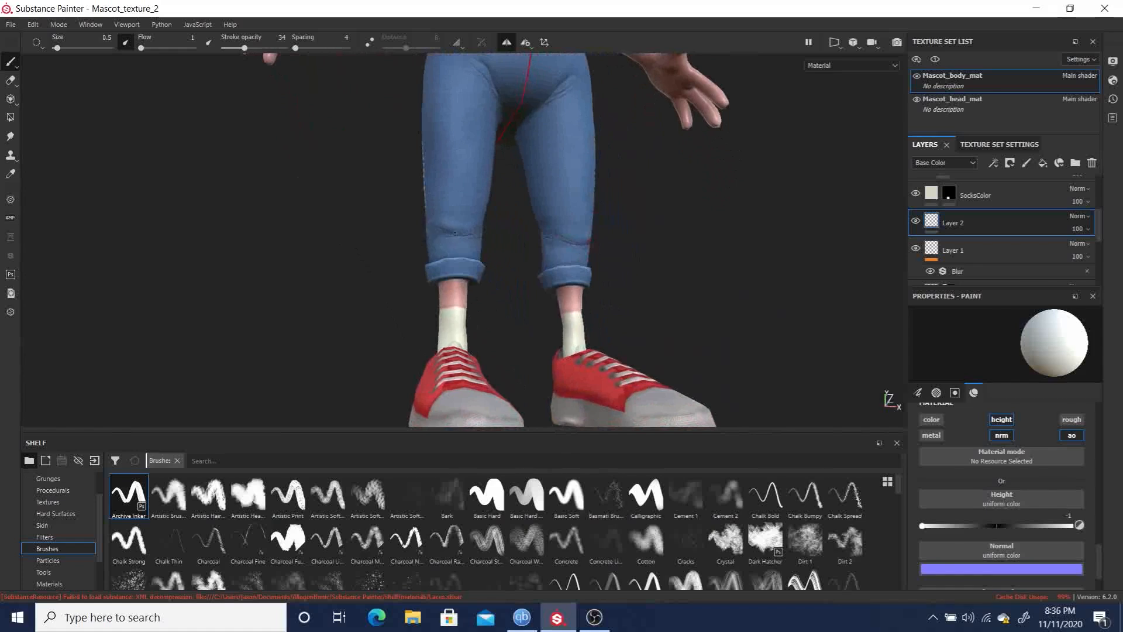
{"action": "left_click_drag", "start_coordinate": [647, 208], "coordinate": [573, 224], "text": "alt"}
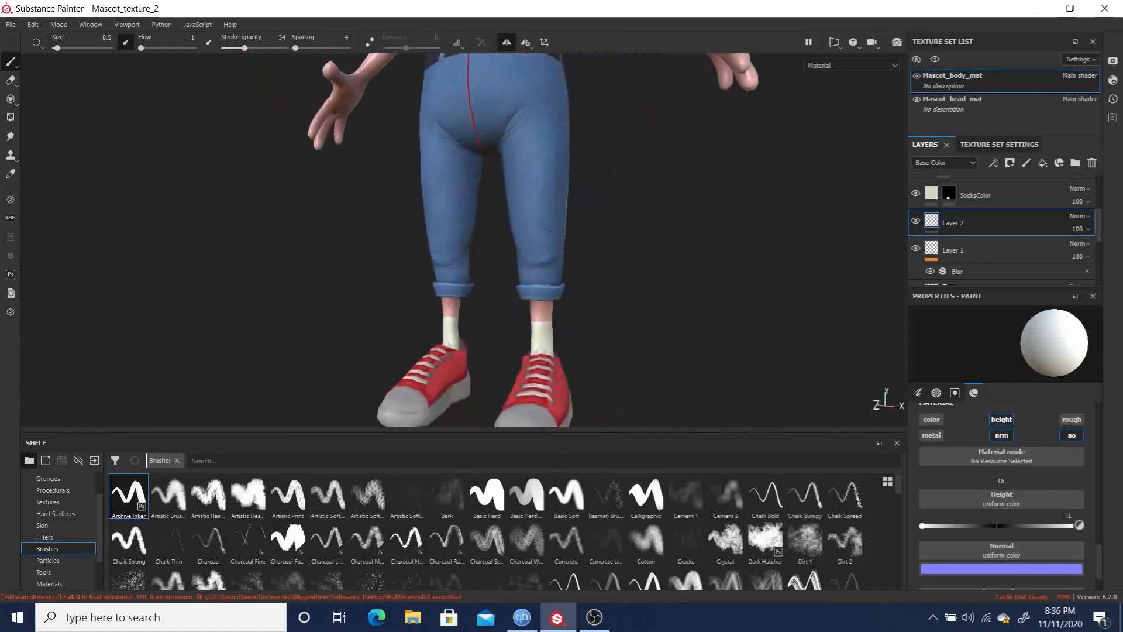
Paint raised folds beside the creases around the lower jeans legs with a height of 1 and brush size 3.62.
{"action": "key", "text": "alt"}
{"action": "left_click_drag", "start_coordinate": [1063, 526], "coordinate": [1075, 526]}
{"action": "key", "text": "bracketright"}
{"action": "key", "text": "bracketright"}
{"action": "key", "text": "bracketright"}
{"action": "key", "text": "bracketright"}
{"action": "left_click_drag", "start_coordinate": [304, 264], "coordinate": [465, 269], "text": "alt"}
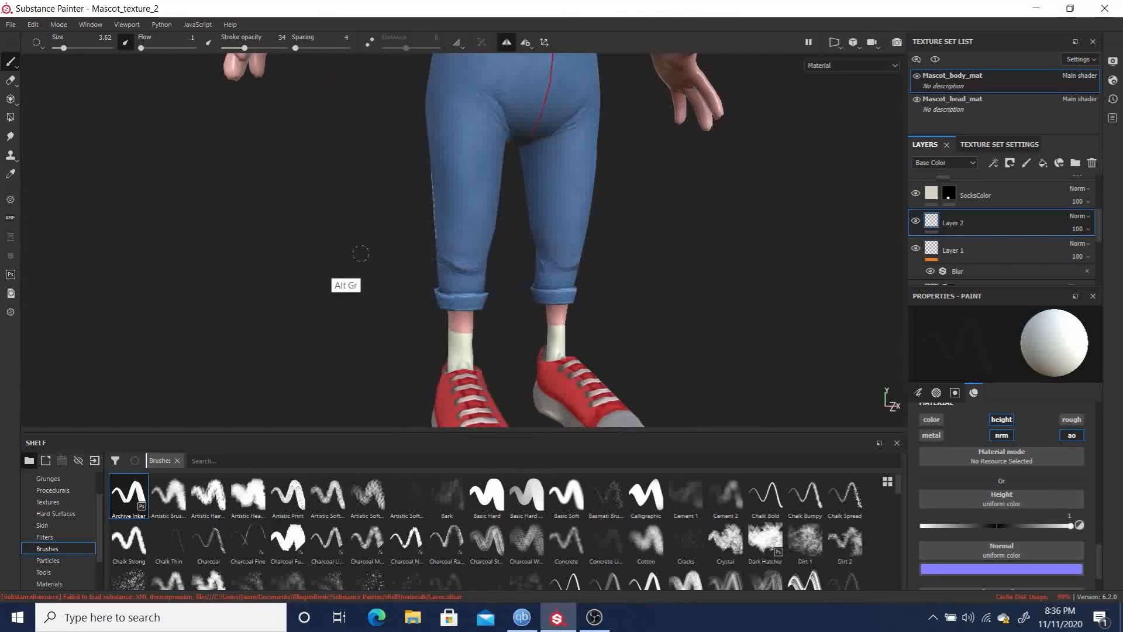
{"action": "left_click_drag", "start_coordinate": [301, 260], "coordinate": [614, 236], "text": "alt"}
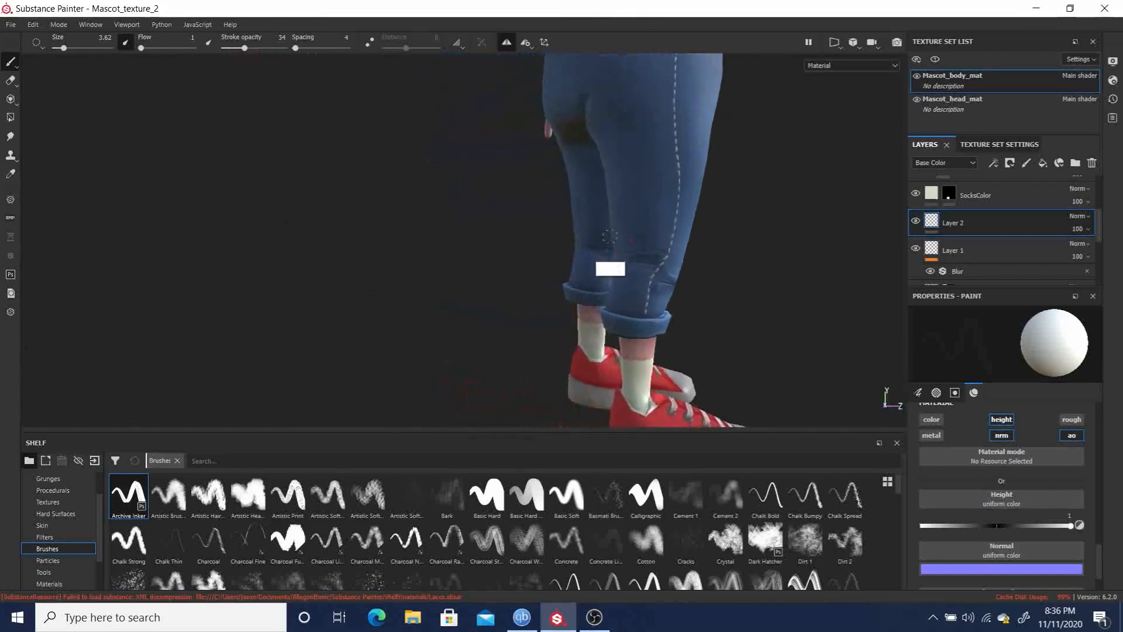
{"action": "left_click_drag", "start_coordinate": [482, 246], "coordinate": [689, 263], "text": "alt"}
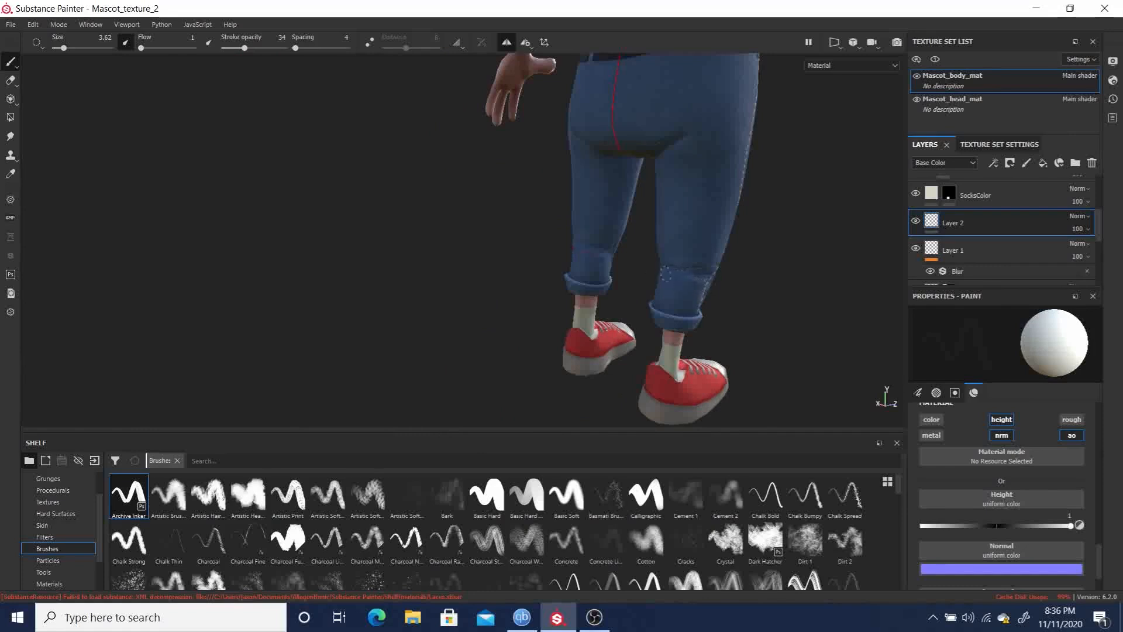
{"action": "left_click_drag", "start_coordinate": [714, 336], "coordinate": [843, 124], "text": "alt"}
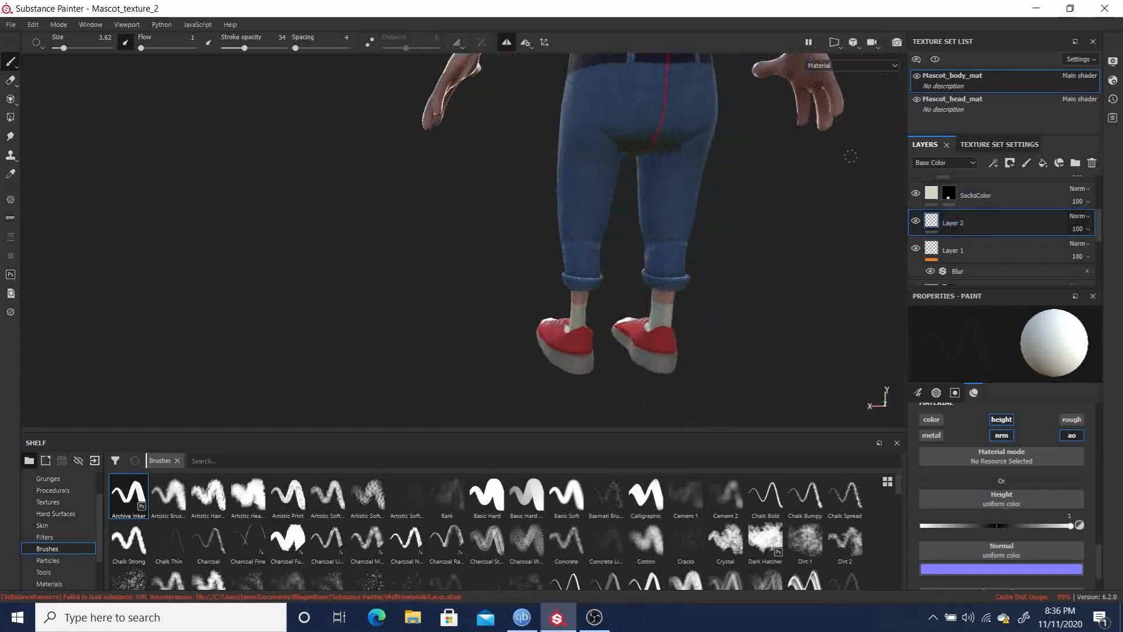
Add a Blur filter to the new crease layer.
{"action": "right_click", "coordinate": [959, 223]}
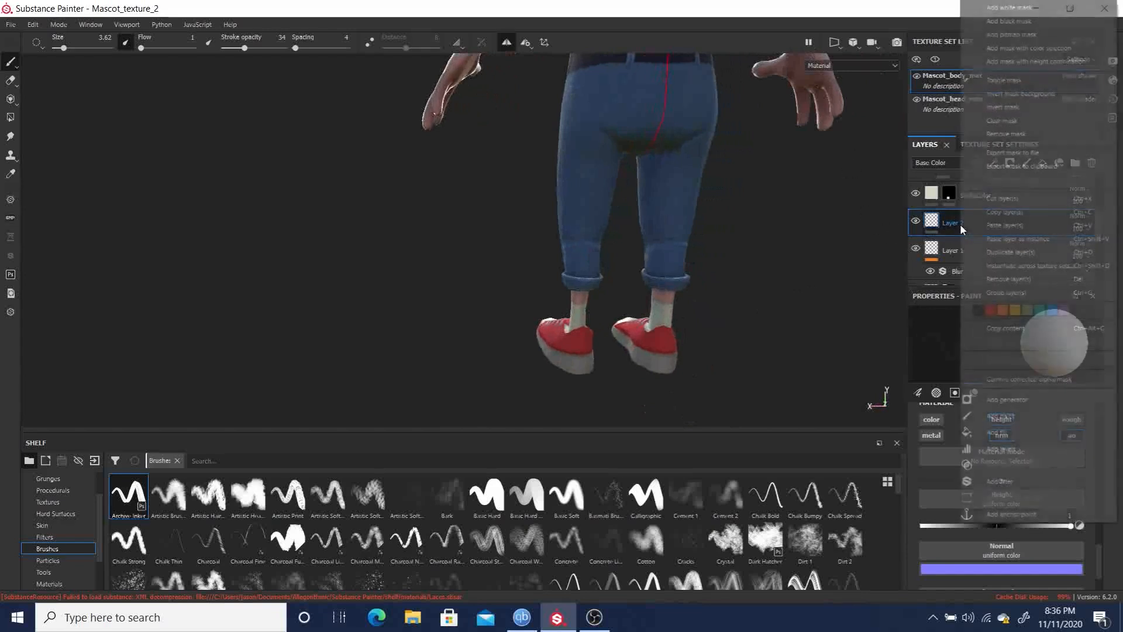
{"action": "left_click", "coordinate": [1012, 481]}
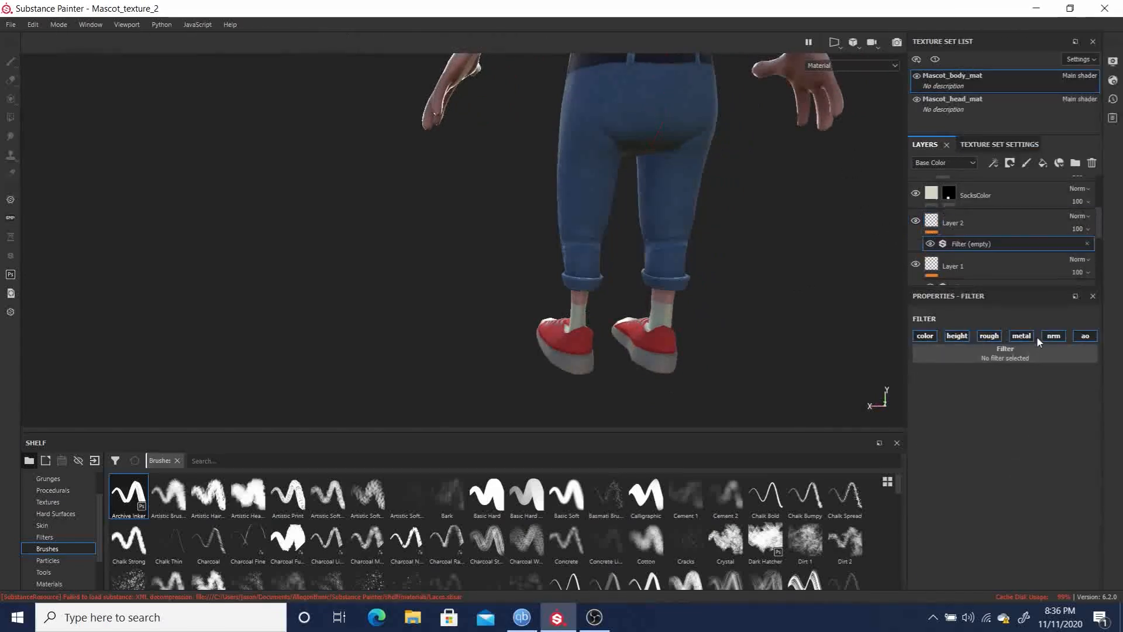
{"action": "left_click", "coordinate": [1017, 351]}
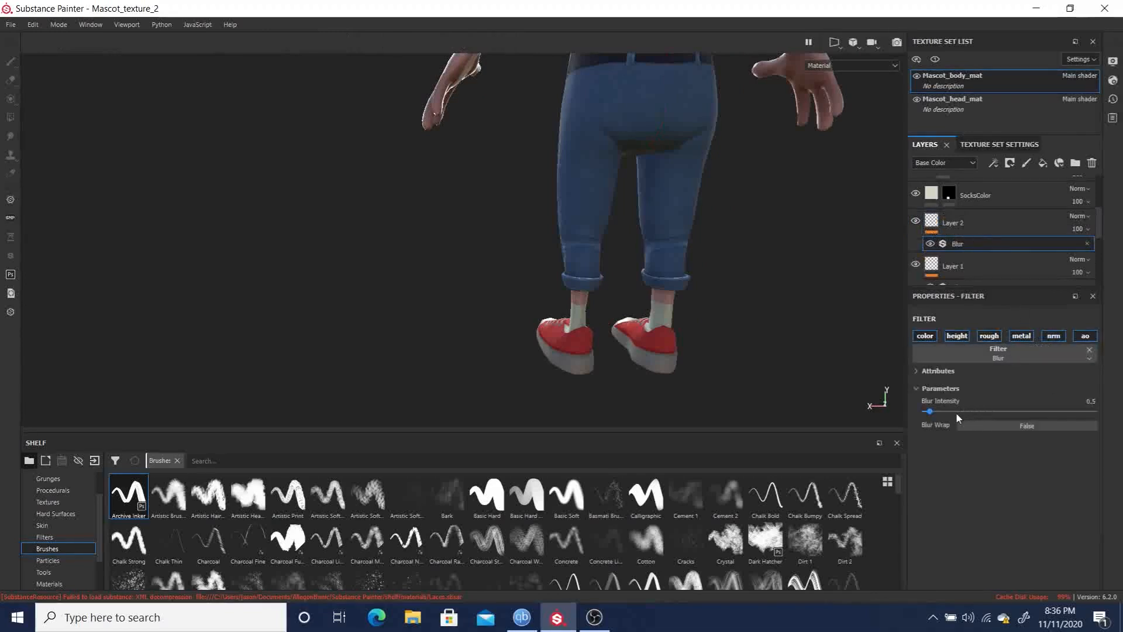
Try a stronger blur on the jeans creases, and settle on a Blur intensity of 0.55.
{"action": "left_click", "coordinate": [946, 411]}
{"action": "left_click_drag", "start_coordinate": [799, 305], "coordinate": [655, 205], "text": "alt"}
{"action": "right_click_drag", "start_coordinate": [678, 196], "coordinate": [620, 180], "text": "alt"}
{"action": "left_click_drag", "start_coordinate": [620, 181], "coordinate": [532, 251], "text": "alt"}
{"action": "right_click_drag", "start_coordinate": [531, 251], "coordinate": [718, 257], "text": "alt"}
{"action": "left_click_drag", "start_coordinate": [718, 258], "coordinate": [556, 193], "text": "alt"}
{"action": "left_click_drag", "start_coordinate": [944, 412], "coordinate": [930, 413]}
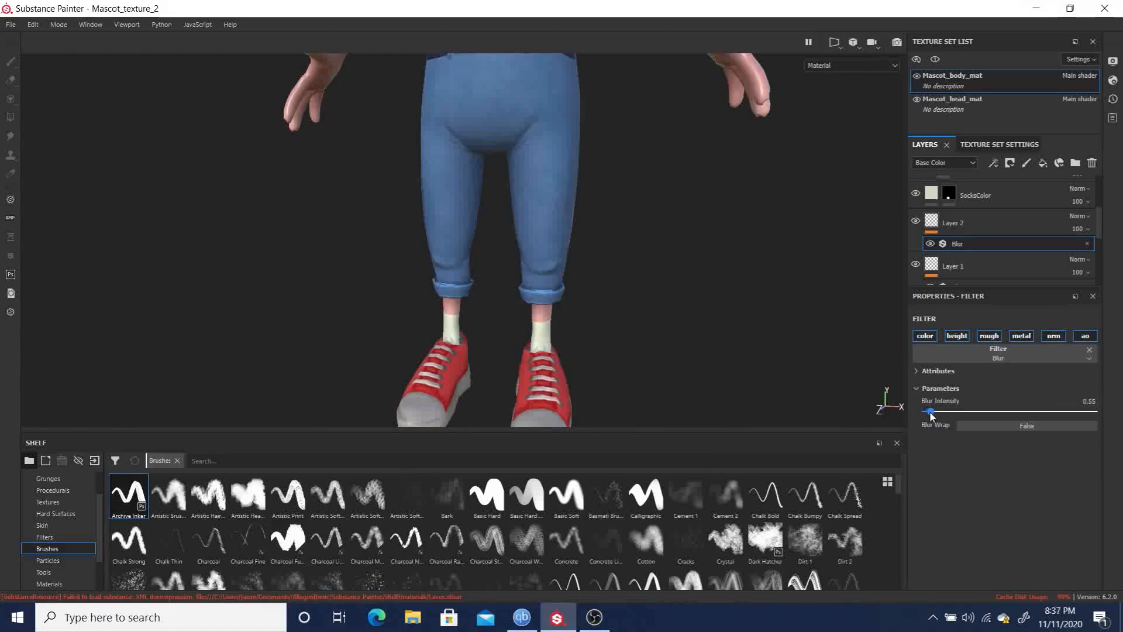
Examine the blurred jeans creases on the whole figure from the front and back.
{"action": "right_click_drag", "start_coordinate": [579, 205], "coordinate": [449, 193], "text": "alt"}
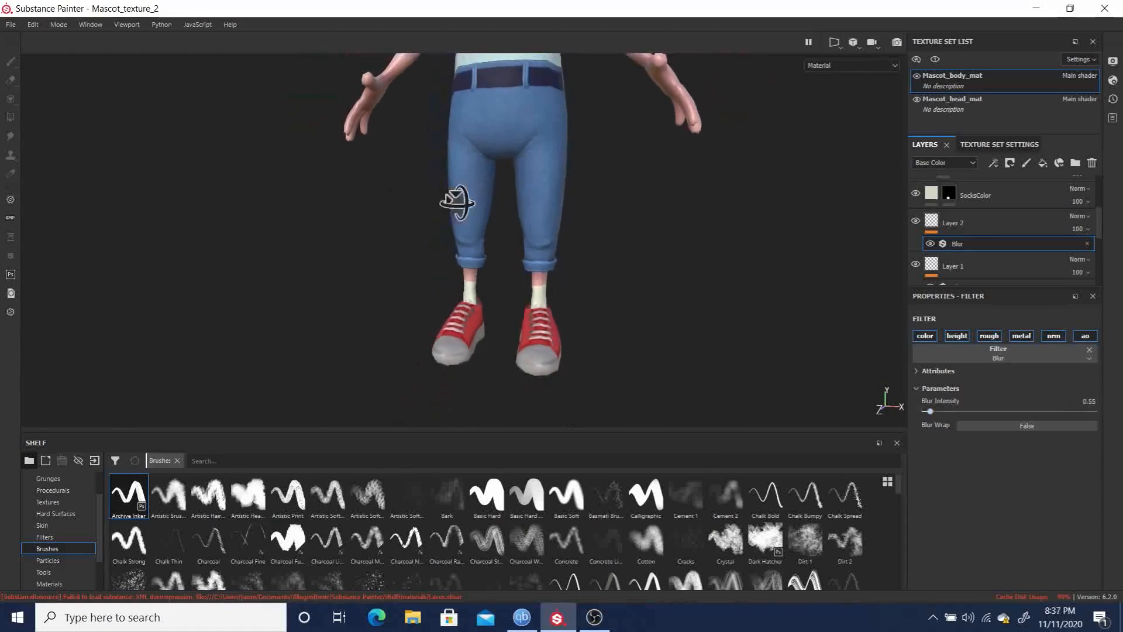
{"action": "left_click_drag", "start_coordinate": [449, 193], "coordinate": [503, 245], "text": "alt"}
{"action": "right_click_drag", "start_coordinate": [663, 207], "coordinate": [258, 188], "text": "alt"}
{"action": "left_click_drag", "start_coordinate": [499, 160], "coordinate": [402, 231], "text": "alt"}
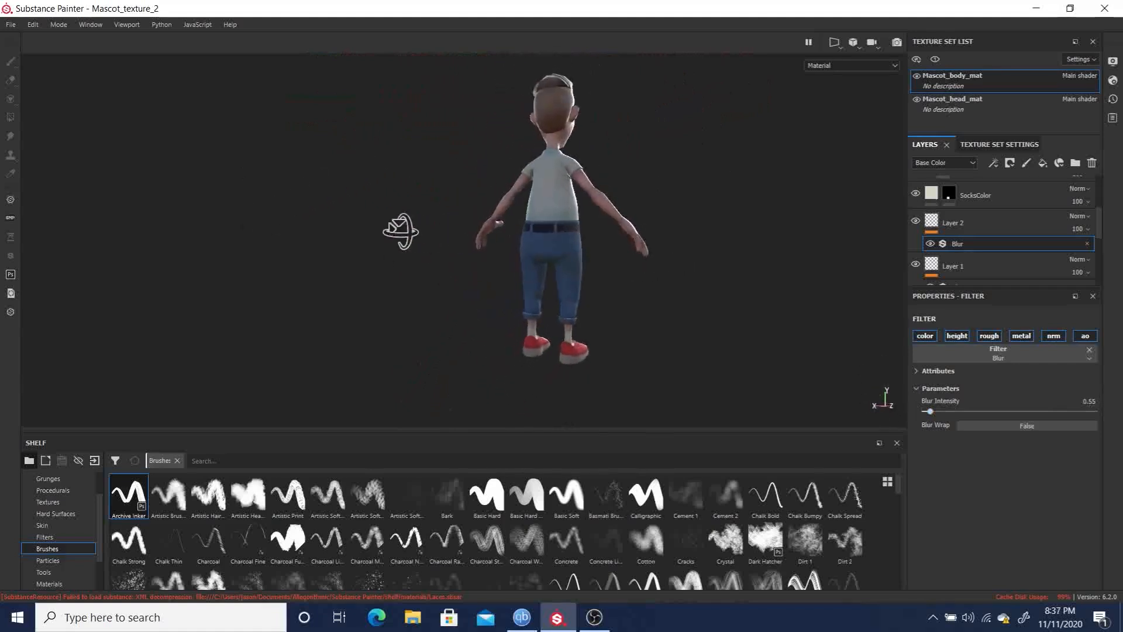
Examine the T-shirt and jeans wrinkles on the whole figure from all sides, both close up and at a distance.
{"action": "right_click_drag", "start_coordinate": [677, 278], "coordinate": [785, 303], "text": "alt"}
{"action": "left_click_drag", "start_coordinate": [403, 257], "coordinate": [762, 265], "text": "alt"}
{"action": "middle_click_drag", "start_coordinate": [759, 217], "coordinate": [592, 255], "text": "alt"}
{"action": "left_click_drag", "start_coordinate": [556, 256], "coordinate": [617, 252], "text": "alt"}
{"action": "middle_click_drag", "start_coordinate": [618, 215], "coordinate": [532, 170], "text": "alt"}
{"action": "right_click_drag", "start_coordinate": [623, 213], "coordinate": [433, 206], "text": "alt"}
{"action": "middle_click_drag", "start_coordinate": [486, 192], "coordinate": [458, 230], "text": "alt"}
{"action": "left_click_drag", "start_coordinate": [458, 230], "coordinate": [315, 227], "text": "alt"}
{"action": "left_click_drag", "start_coordinate": [604, 253], "coordinate": [442, 236], "text": "alt"}
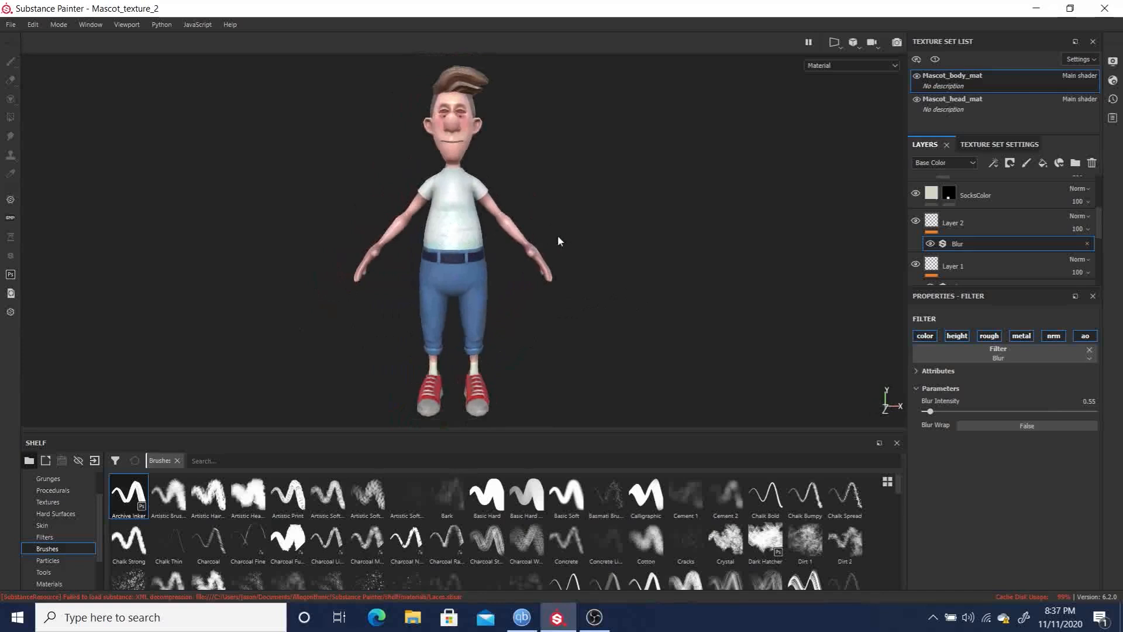
{"action": "left_click_drag", "start_coordinate": [506, 297], "coordinate": [453, 238], "text": "alt"}
{"action": "right_click_drag", "start_coordinate": [453, 236], "coordinate": [636, 357], "text": "alt"}
{"action": "left_click_drag", "start_coordinate": [636, 357], "coordinate": [532, 283], "text": "alt"}
{"action": "right_click_drag", "start_coordinate": [533, 284], "coordinate": [328, 241], "text": "alt"}
{"action": "middle_click_drag", "start_coordinate": [610, 337], "coordinate": [576, 309], "text": "alt"}
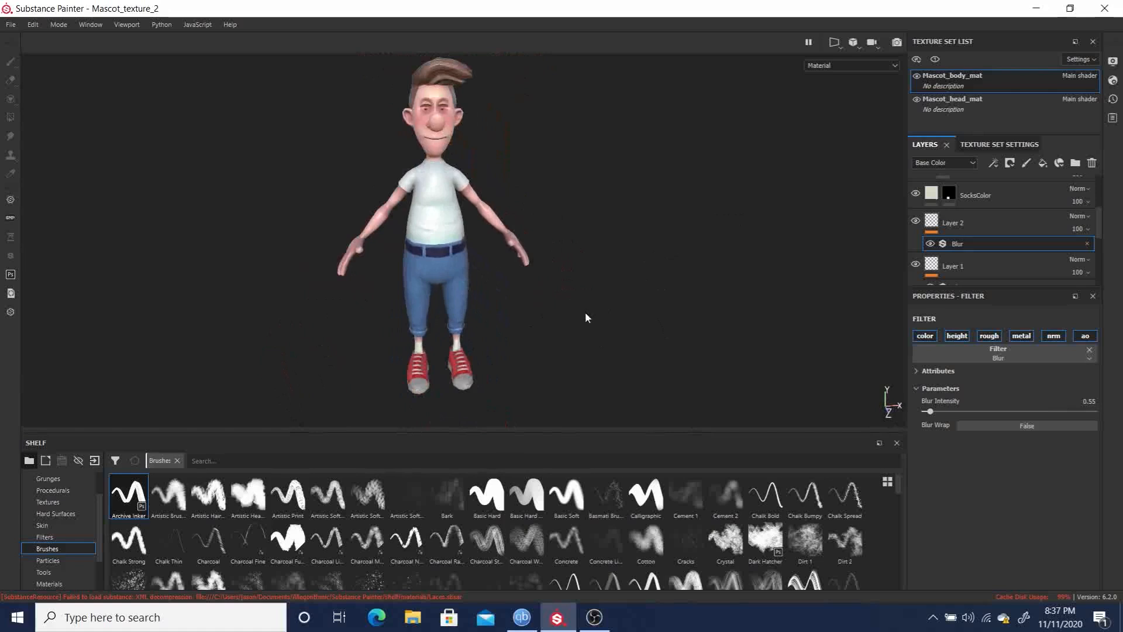
{"action": "left_click_drag", "start_coordinate": [619, 342], "coordinate": [123, 316], "text": "alt"}
{"action": "left_click_drag", "start_coordinate": [451, 293], "coordinate": [464, 250], "text": "alt"}
Paint a thin mirrored stroke along the T-shirt's sleeve seam near the shoulder on Layer 2 with brush size 0.5.
{"action": "right_click_drag", "start_coordinate": [464, 251], "coordinate": [889, 406], "text": "alt"}
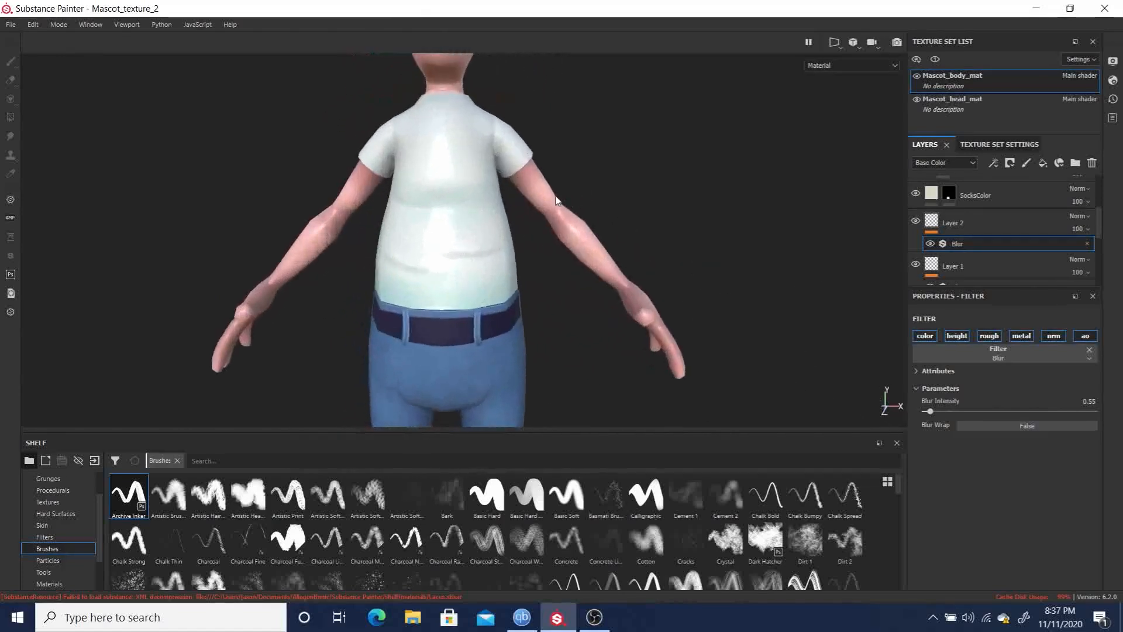
{"action": "middle_click_drag", "start_coordinate": [383, 87], "coordinate": [390, 154], "text": "alt"}
{"action": "right_click_drag", "start_coordinate": [389, 154], "coordinate": [755, 343], "text": "alt"}
{"action": "middle_click_drag", "start_coordinate": [405, 159], "coordinate": [562, 256], "text": "alt"}
{"action": "left_click_drag", "start_coordinate": [561, 255], "coordinate": [503, 261], "text": "alt"}
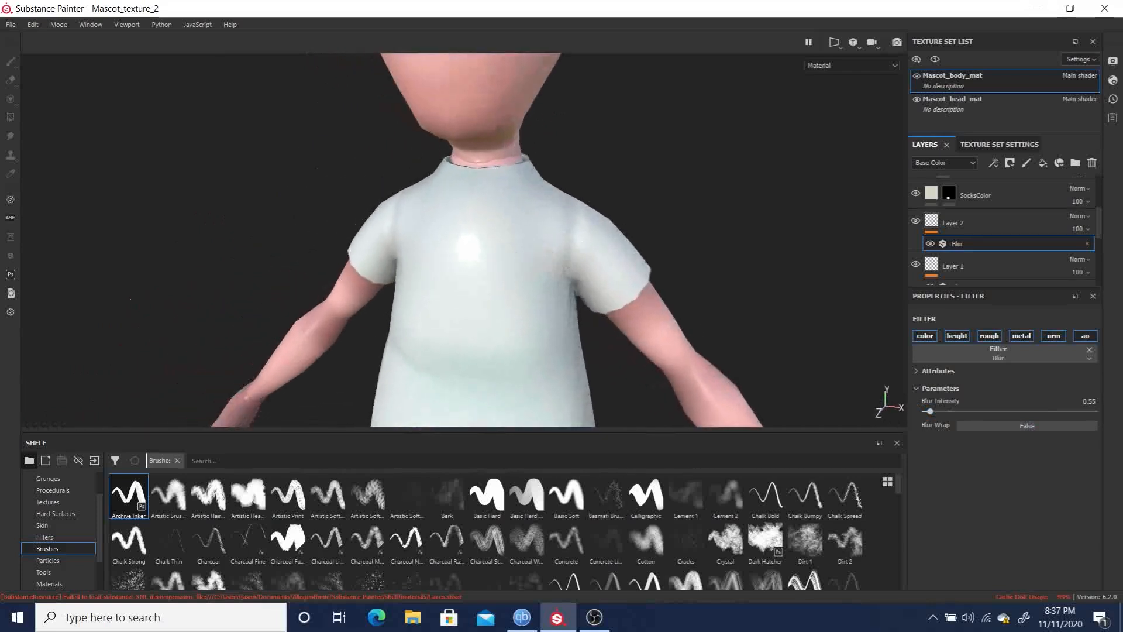
{"action": "left_click", "coordinate": [930, 222]}
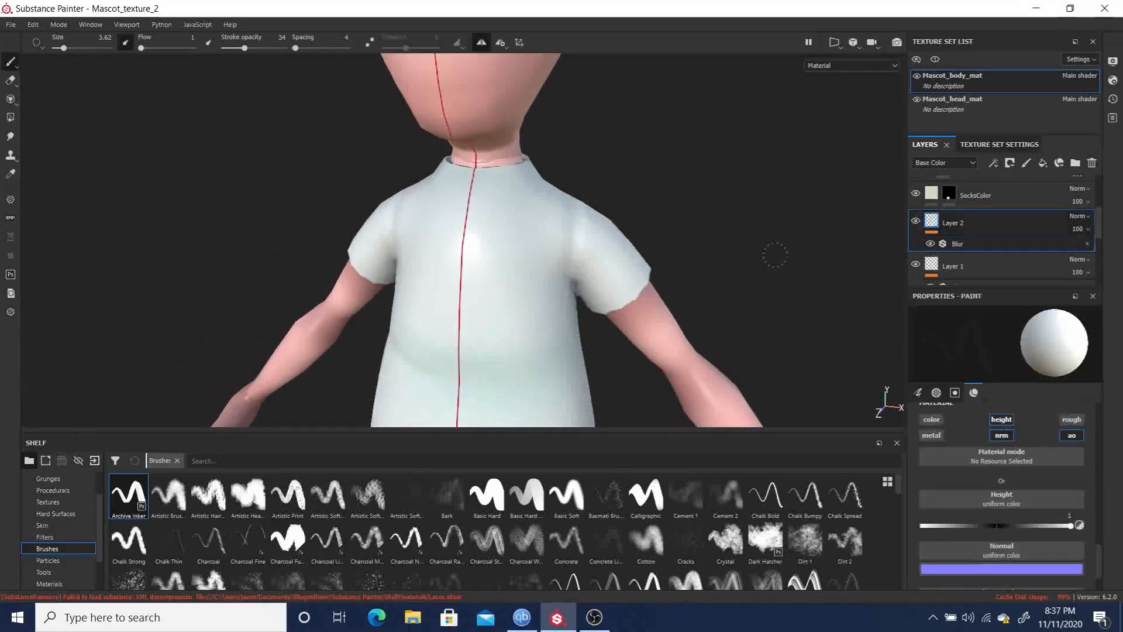
{"action": "key", "text": "bracketleft"}
{"action": "key", "text": "bracketleft"}
{"action": "key", "text": "bracketleft"}
{"action": "key", "text": "bracketleft"}
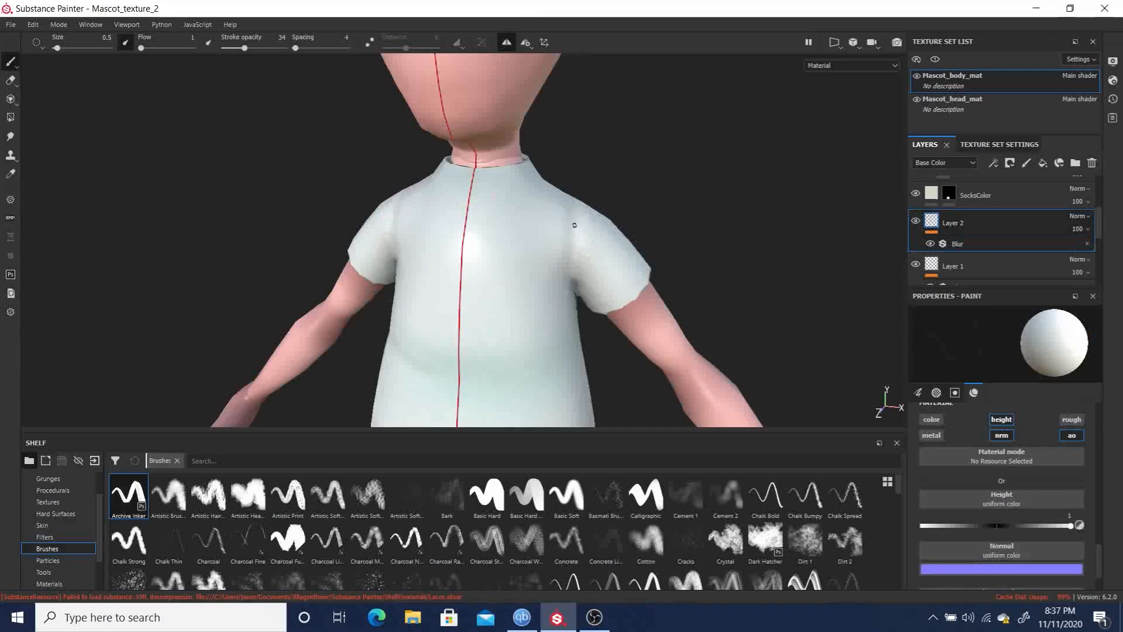
{"action": "left_click_drag", "start_coordinate": [576, 226], "coordinate": [574, 240]}
Set the brush height to -1 and trace the recessed sleeve seam over the shoulder and around to the armpit.
{"action": "left_click_drag", "start_coordinate": [956, 524], "coordinate": [922, 525]}
{"action": "left_click_drag", "start_coordinate": [733, 94], "coordinate": [598, 232], "text": "alt"}
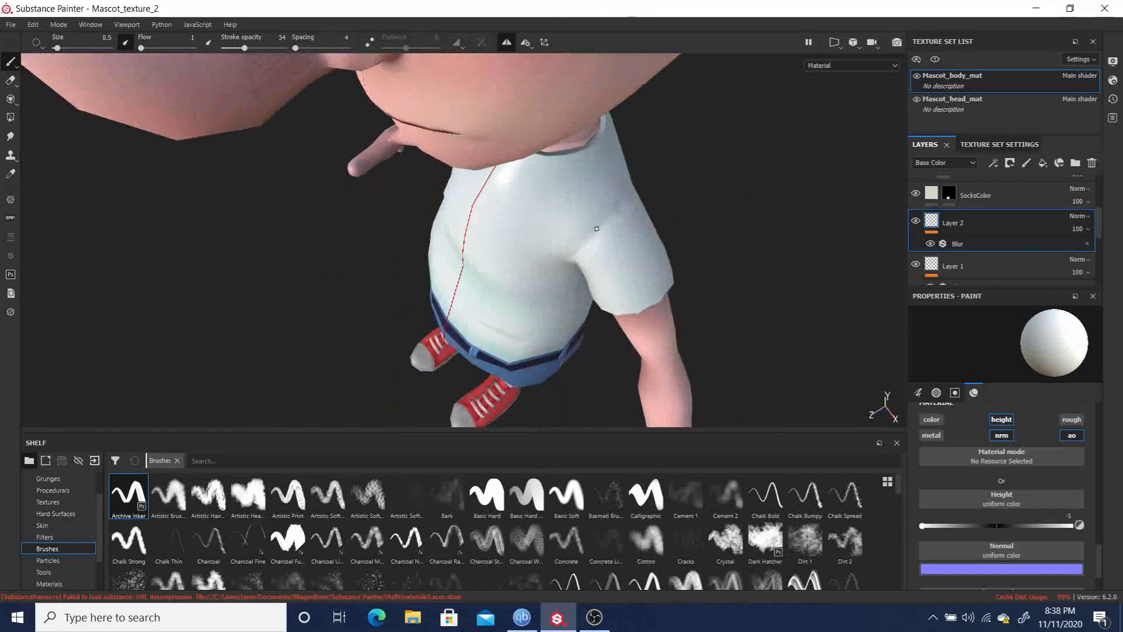
{"action": "left_click_drag", "start_coordinate": [653, 213], "coordinate": [609, 258], "text": "alt"}
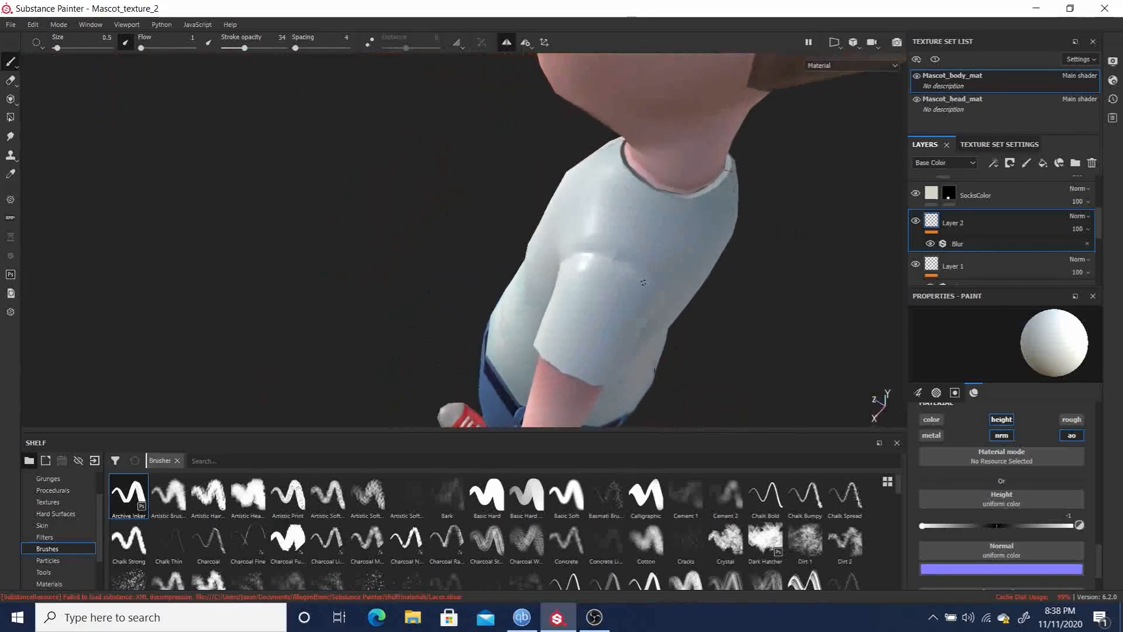
{"action": "left_click_drag", "start_coordinate": [742, 321], "coordinate": [629, 220], "text": "alt"}
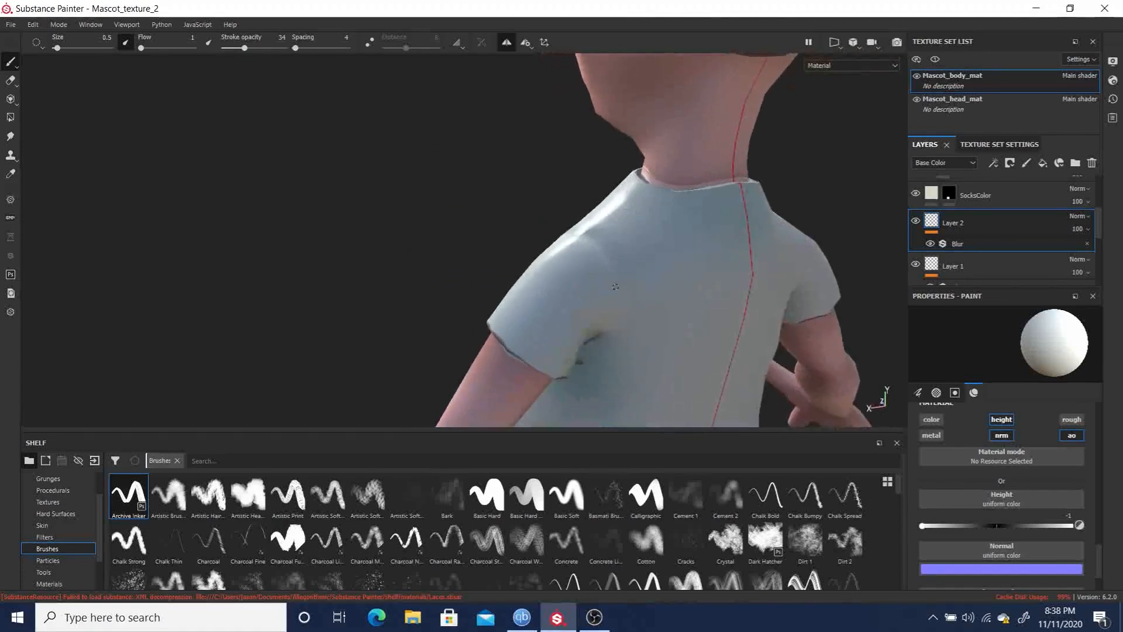
{"action": "left_click_drag", "start_coordinate": [431, 228], "coordinate": [393, 89], "text": "alt"}
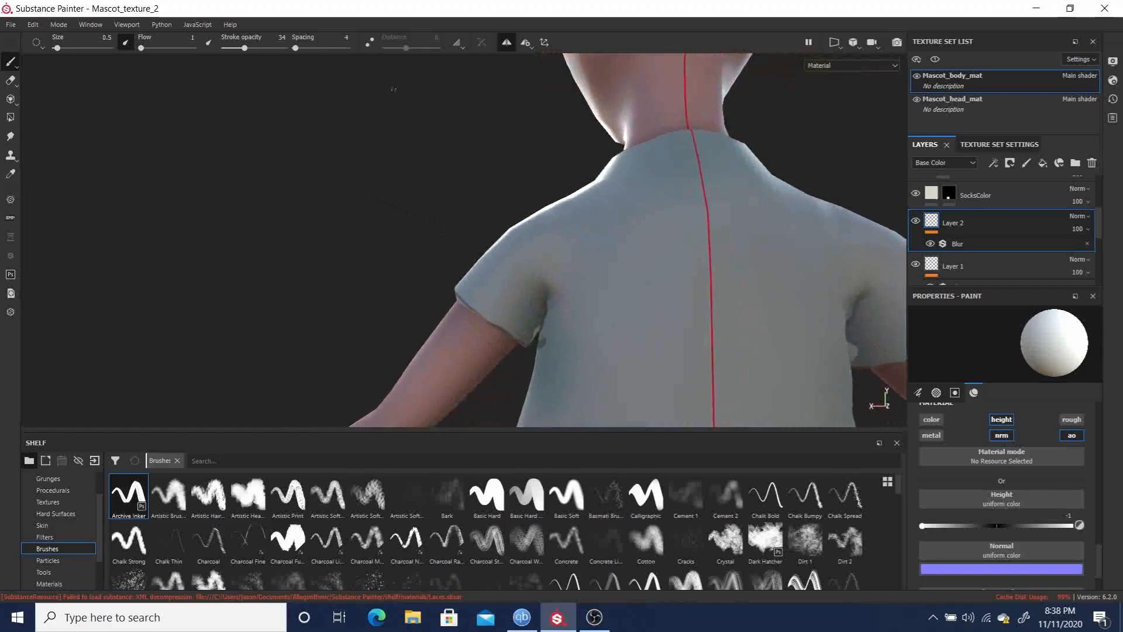
{"action": "left_click_drag", "start_coordinate": [443, 193], "coordinate": [904, 202], "text": "alt"}
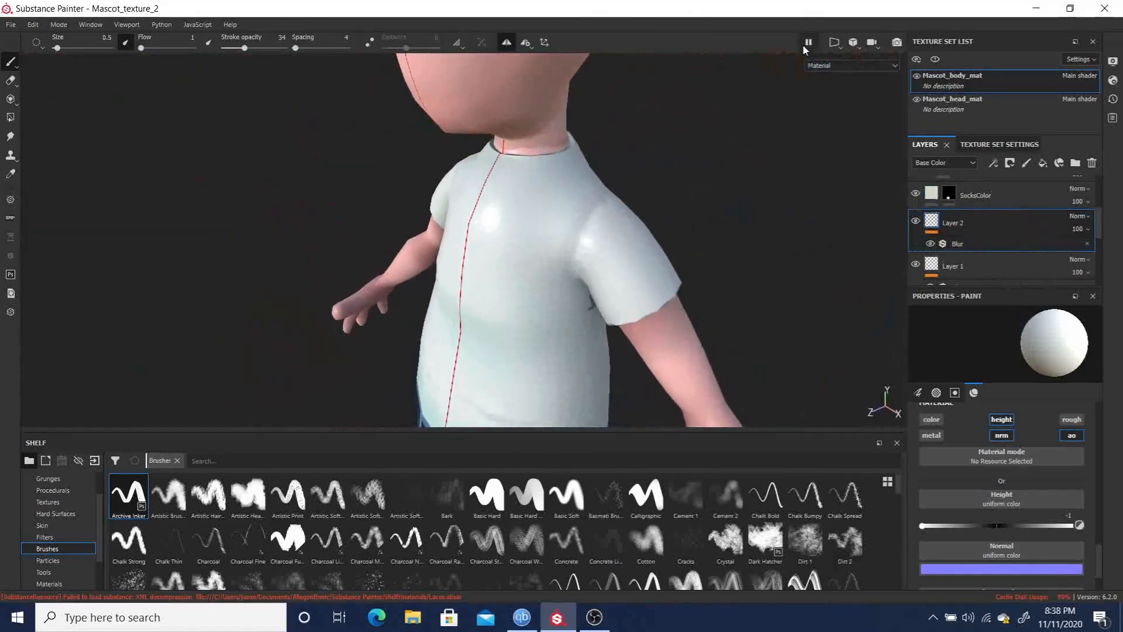
Toggle the Blur filter on Layer 2 and check the sleeve seams from the front.
{"action": "left_click", "coordinate": [931, 244]}
{"action": "left_click_drag", "start_coordinate": [704, 233], "coordinate": [835, 196], "text": "alt"}
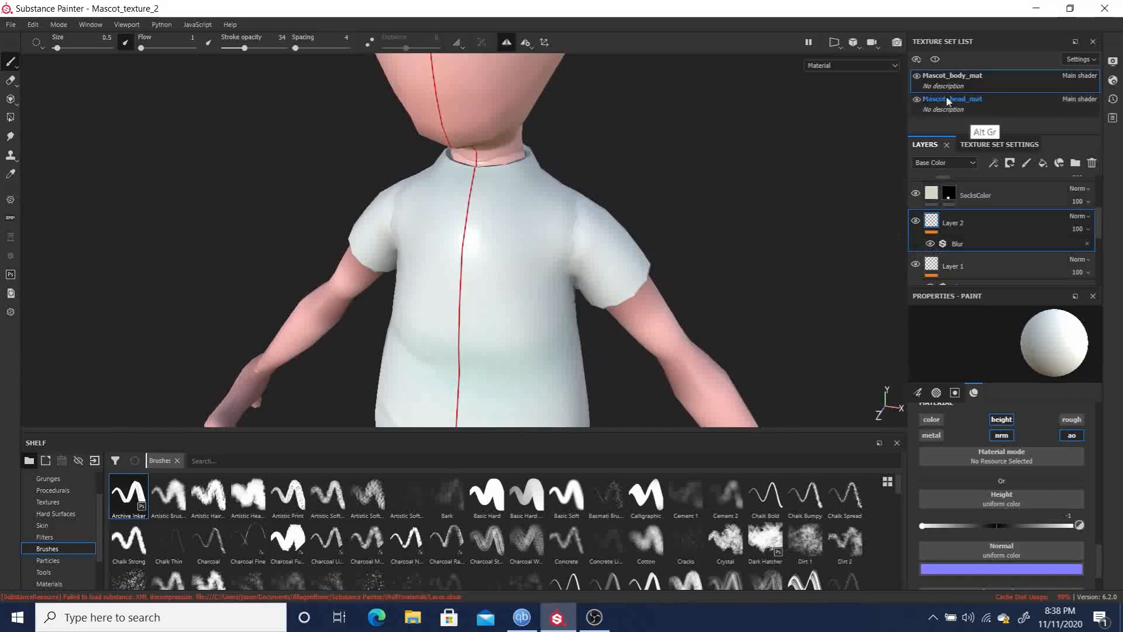
{"action": "mouse_move", "coordinate": [714, 183]}
{"action": "left_mouse_down", "text": "alt"}
{"action": "mouse_move", "coordinate": [770, 156]}
{"action": "mouse_move", "coordinate": [754, 180]}
{"action": "mouse_move", "coordinate": [684, 165]}
{"action": "left_mouse_up", "text": "alt"}
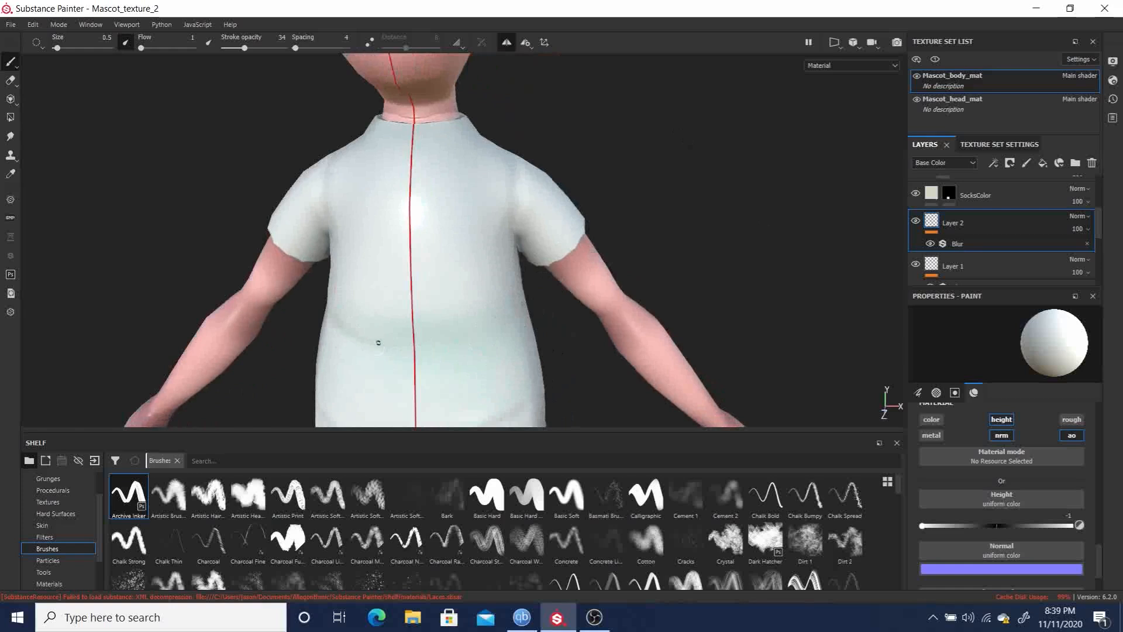
Paint soft fold creases across the belly of the T-shirt and turn symmetry off.
{"action": "left_click_drag", "start_coordinate": [186, 214], "coordinate": [714, 50], "text": "alt"}
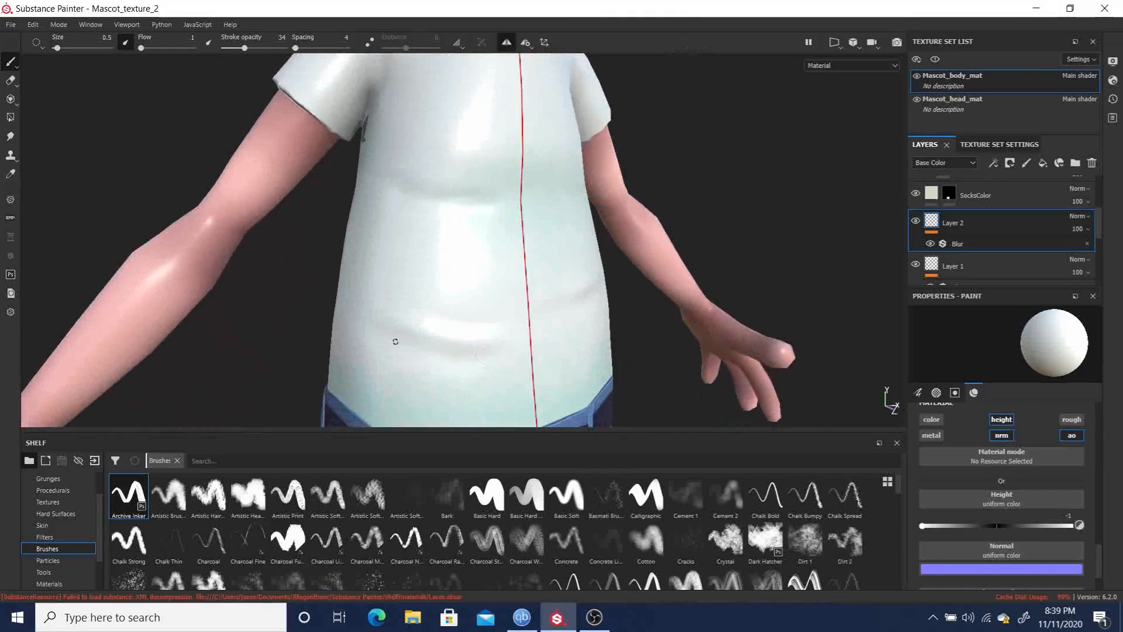
{"action": "left_click_drag", "start_coordinate": [840, 166], "coordinate": [622, 233], "text": "alt"}
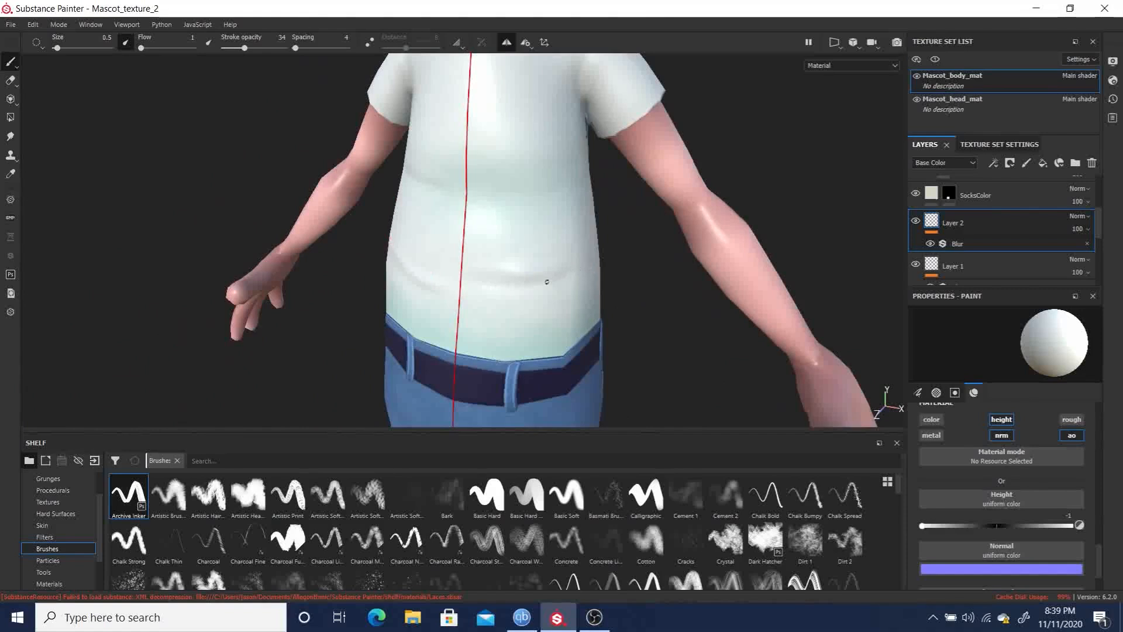
{"action": "mouse_move", "coordinate": [722, 200]}
{"action": "left_mouse_down", "text": "alt"}
{"action": "mouse_move", "coordinate": [809, 176]}
{"action": "mouse_move", "coordinate": [837, 184]}
{"action": "mouse_move", "coordinate": [634, 209]}
{"action": "mouse_move", "coordinate": [780, 175]}
{"action": "mouse_move", "coordinate": [685, 186]}
{"action": "left_mouse_up", "text": "alt"}
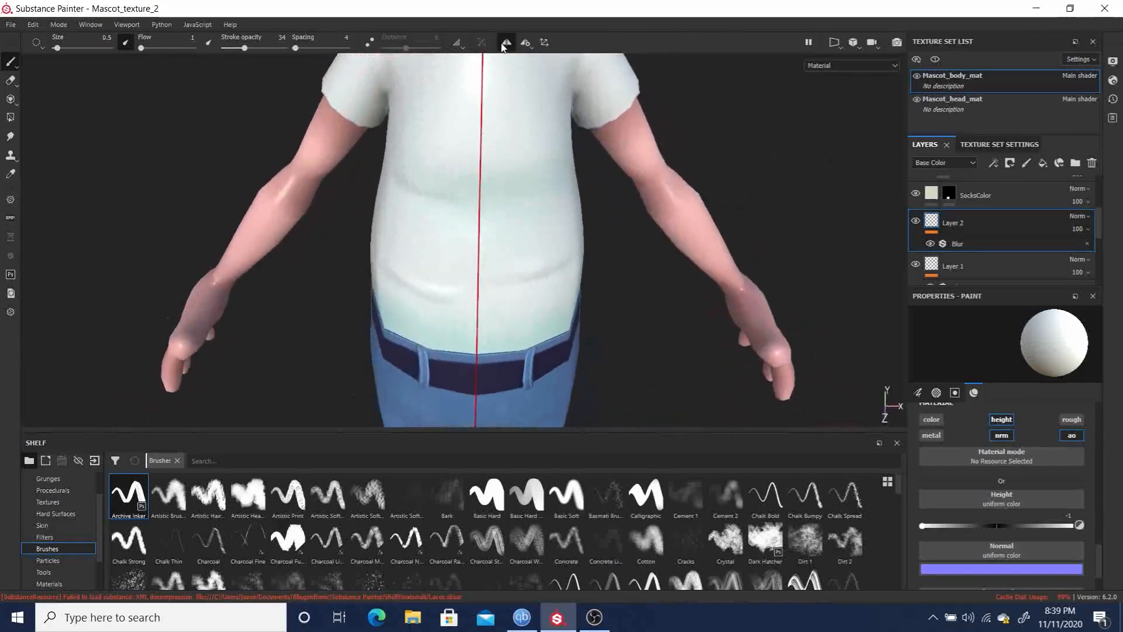
{"action": "right_click_drag", "start_coordinate": [853, 216], "coordinate": [841, 168], "text": "alt"}
{"action": "mouse_move", "coordinate": [817, 169]}
{"action": "middle_mouse_down", "text": "alt"}
{"action": "mouse_move", "coordinate": [799, 141]}
{"action": "mouse_move", "coordinate": [793, 162]}
{"action": "middle_mouse_up", "text": "alt"}
{"action": "key", "text": "f"}
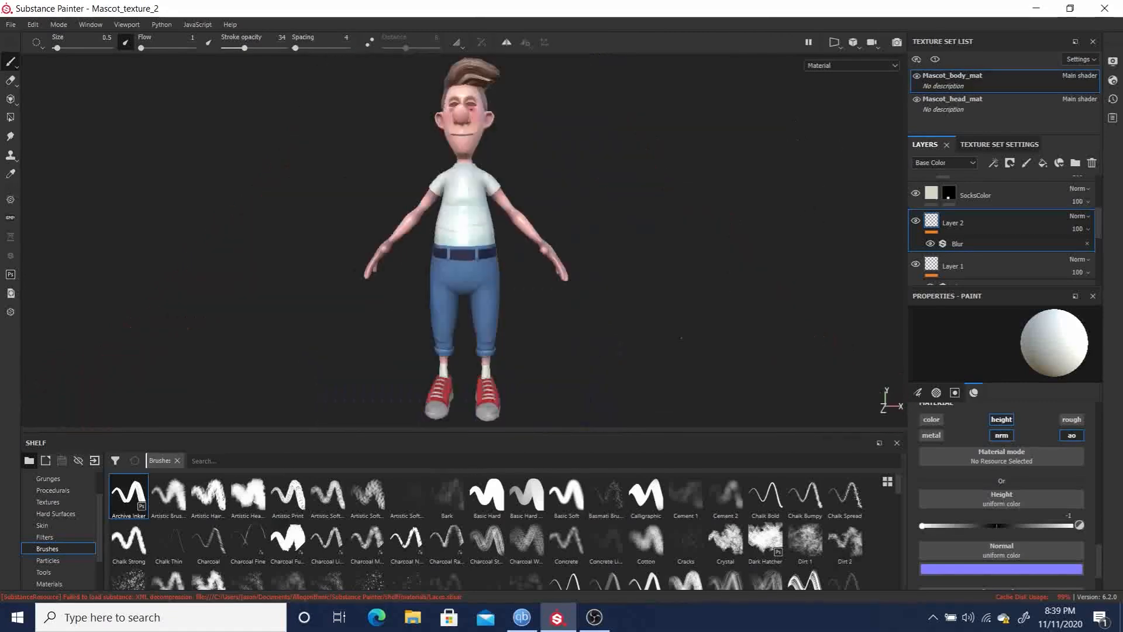
Examine the whole character and the T-shirt's folds from several angles and distances.
{"action": "left_click_drag", "start_coordinate": [616, 324], "coordinate": [504, 225], "text": "alt"}
{"action": "middle_click_drag", "start_coordinate": [505, 225], "coordinate": [456, 196], "text": "alt"}
{"action": "left_click_drag", "start_coordinate": [456, 196], "coordinate": [512, 234], "text": "alt"}
{"action": "middle_click_drag", "start_coordinate": [512, 234], "coordinate": [559, 251], "text": "alt"}
{"action": "mouse_move", "coordinate": [558, 252]}
{"action": "left_mouse_down", "text": "alt"}
{"action": "mouse_move", "coordinate": [560, 271]}
{"action": "mouse_move", "coordinate": [562, 225]}
{"action": "mouse_move", "coordinate": [573, 242]}
{"action": "left_mouse_up", "text": "alt"}
{"action": "middle_click_drag", "start_coordinate": [573, 242], "coordinate": [559, 213], "text": "alt"}
{"action": "left_click_drag", "start_coordinate": [560, 212], "coordinate": [574, 191], "text": "alt"}
{"action": "middle_click_drag", "start_coordinate": [573, 191], "coordinate": [571, 197], "text": "alt"}
{"action": "right_click_drag", "start_coordinate": [585, 205], "coordinate": [592, 206], "text": "alt"}
{"action": "left_click_drag", "start_coordinate": [568, 204], "coordinate": [547, 204], "text": "alt"}
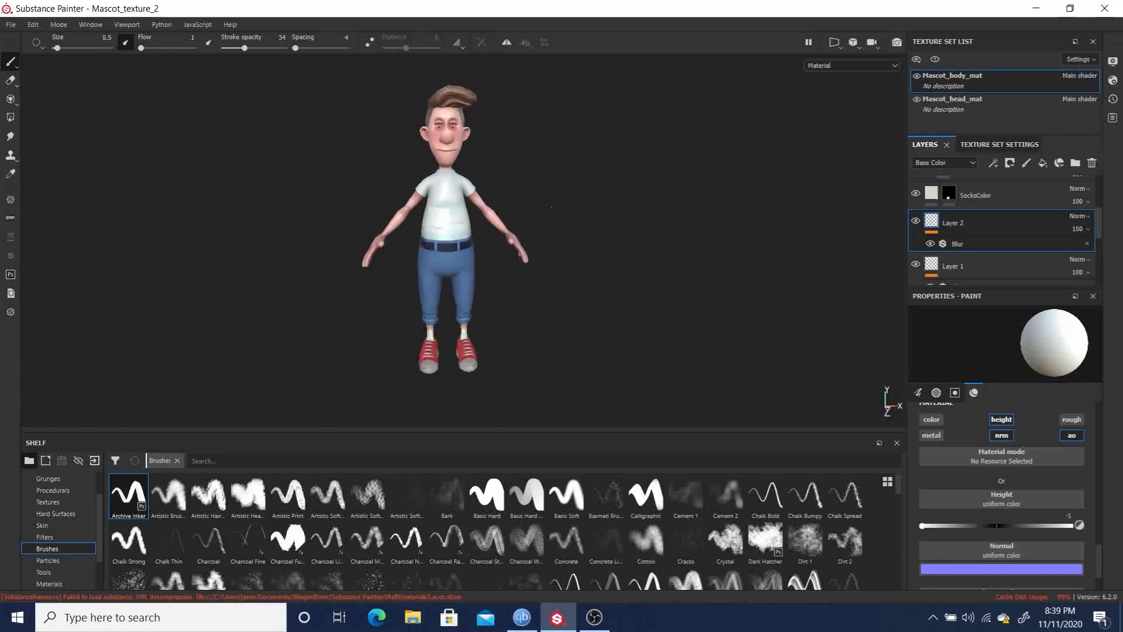
{"action": "middle_click_drag", "start_coordinate": [551, 205], "coordinate": [566, 210], "text": "alt"}
{"action": "right_click_drag", "start_coordinate": [566, 210], "coordinate": [555, 211], "text": "alt"}
{"action": "left_click_drag", "start_coordinate": [649, 274], "coordinate": [574, 263], "text": "alt"}
Erase the lower fold creases above the belt on Layer 2 and make Layer 1 the active layer.
{"action": "right_click_drag", "start_coordinate": [444, 222], "coordinate": [1028, 418], "text": "alt"}
{"action": "left_click_drag", "start_coordinate": [439, 238], "coordinate": [506, 225], "text": "alt"}
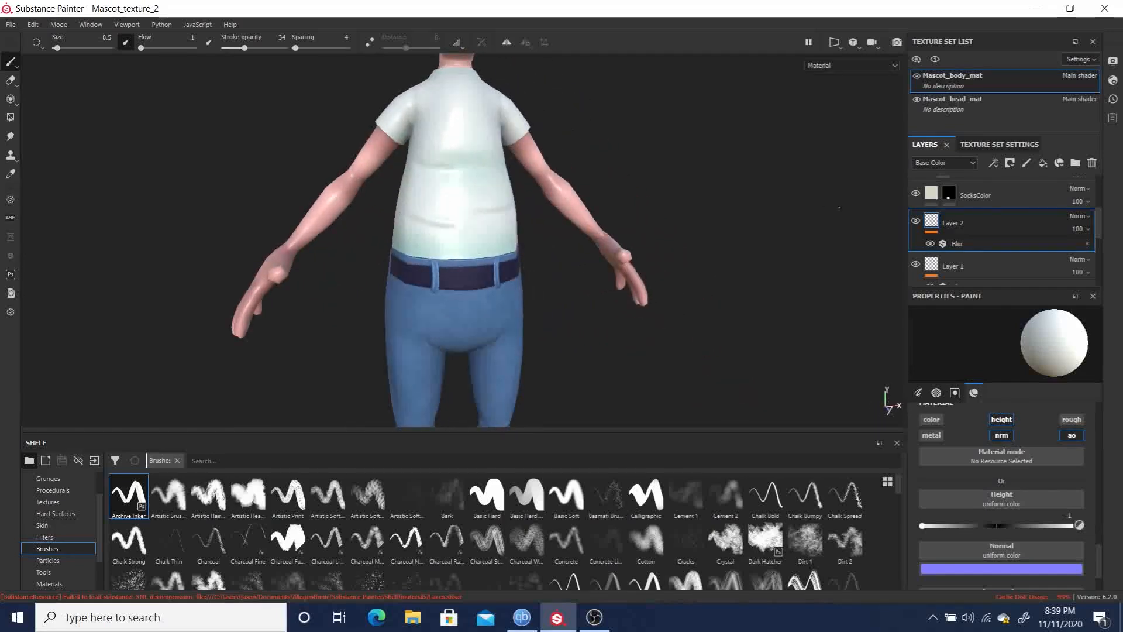
{"action": "key", "text": "e"}
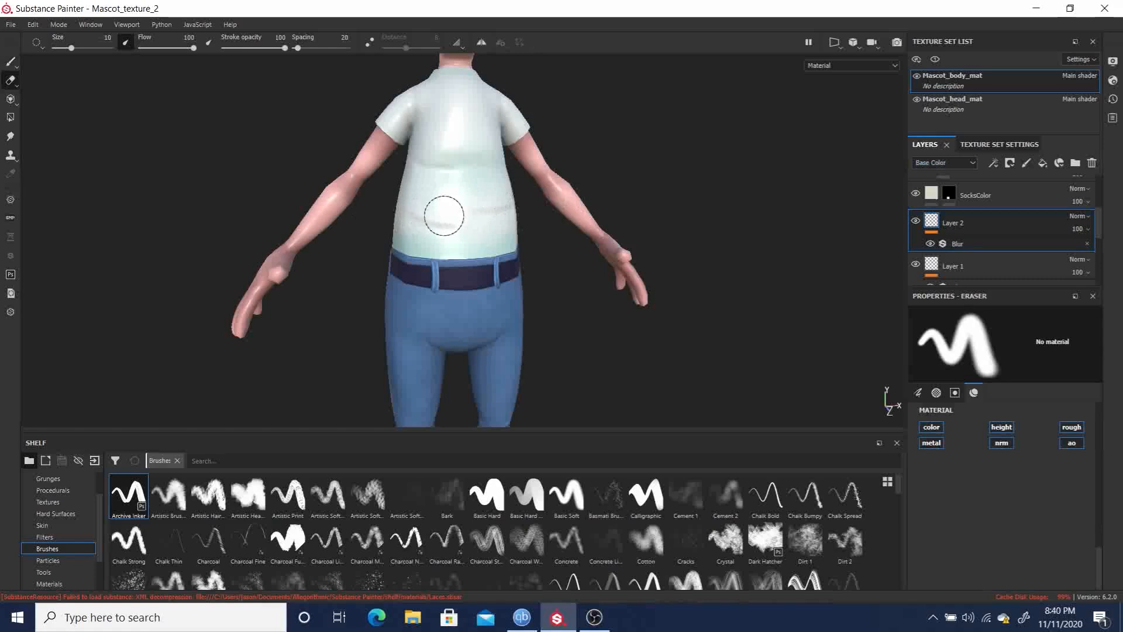
{"action": "left_click", "coordinate": [985, 265]}
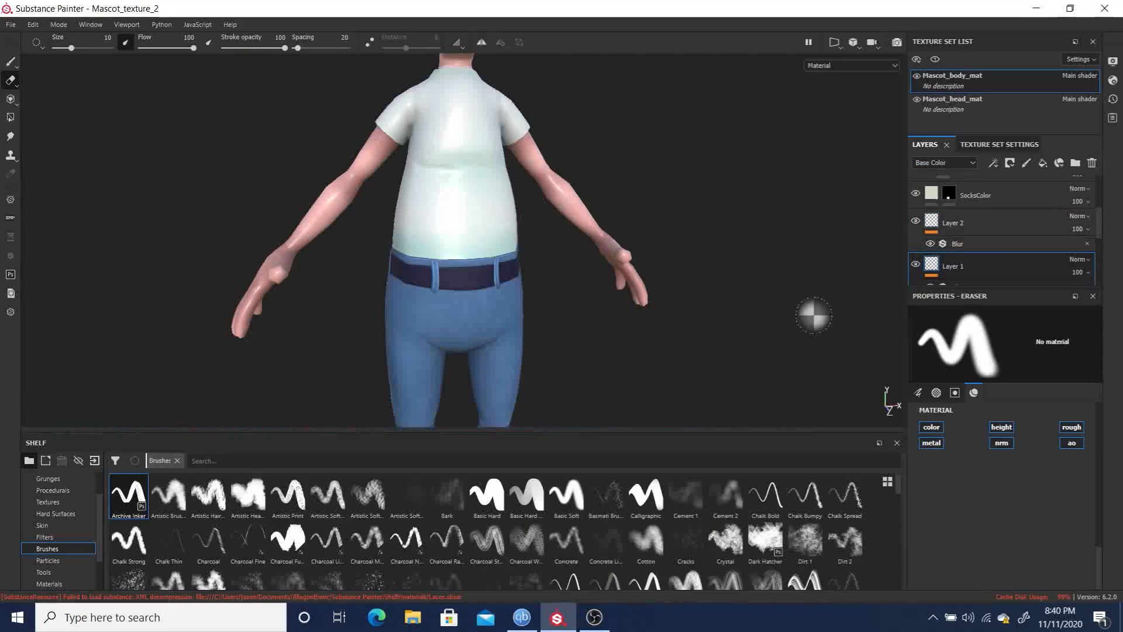
Inspect the cleaned-up T-shirt and the jeans from different angles and distances.
{"action": "right_click_drag", "start_coordinate": [714, 325], "coordinate": [279, 283], "text": "alt"}
{"action": "left_click_drag", "start_coordinate": [499, 308], "coordinate": [438, 199], "text": "alt"}
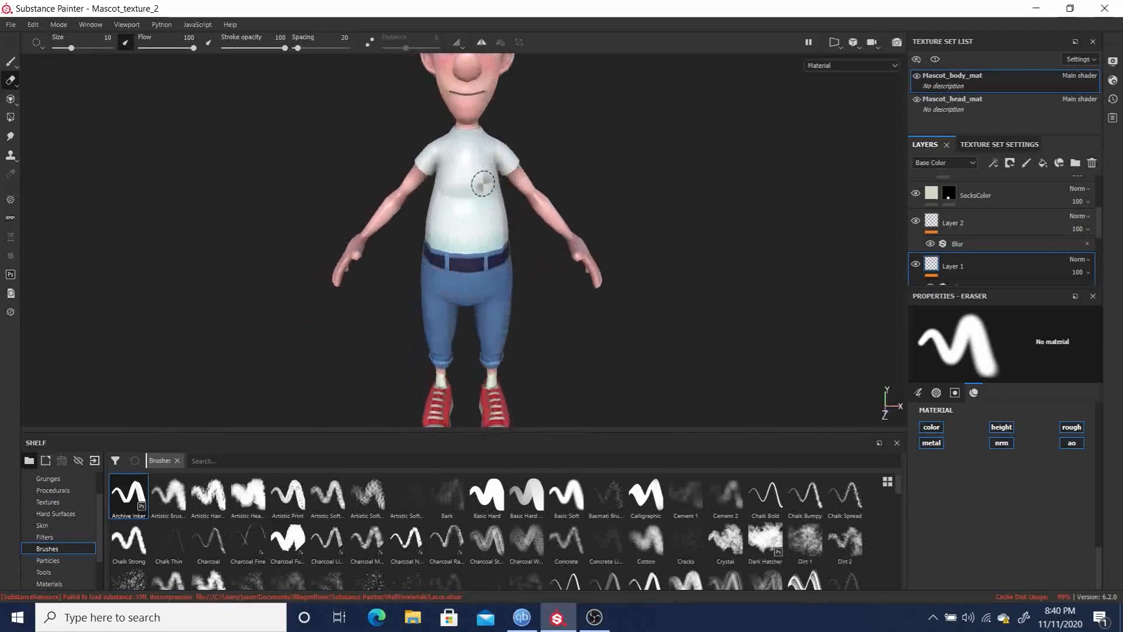
{"action": "left_click_drag", "start_coordinate": [605, 307], "coordinate": [695, 312], "text": "alt"}
{"action": "right_click_drag", "start_coordinate": [695, 312], "coordinate": [573, 306], "text": "alt"}
{"action": "left_click_drag", "start_coordinate": [573, 306], "coordinate": [398, 263], "text": "alt"}
{"action": "middle_click_drag", "start_coordinate": [550, 342], "coordinate": [544, 263], "text": "alt"}
{"action": "mouse_move", "coordinate": [544, 263]}
{"action": "left_mouse_down", "text": "alt"}
{"action": "mouse_move", "coordinate": [376, 283]}
{"action": "mouse_move", "coordinate": [213, 280]}
{"action": "mouse_move", "coordinate": [517, 285]}
{"action": "mouse_move", "coordinate": [640, 263]}
{"action": "mouse_move", "coordinate": [476, 268]}
{"action": "mouse_move", "coordinate": [585, 288]}
{"action": "mouse_move", "coordinate": [360, 268]}
{"action": "mouse_move", "coordinate": [501, 251]}
{"action": "mouse_move", "coordinate": [574, 158]}
{"action": "left_mouse_up", "text": "alt"}
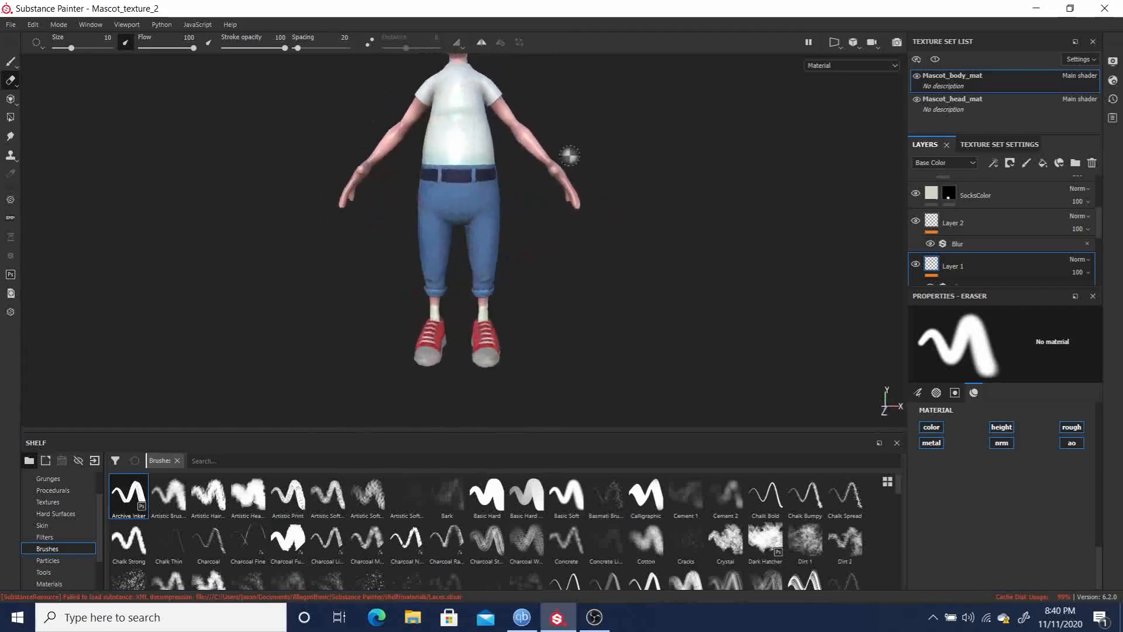
{"action": "mouse_move", "coordinate": [590, 248]}
{"action": "left_mouse_down", "text": "alt"}
{"action": "mouse_move", "coordinate": [494, 251]}
{"action": "mouse_move", "coordinate": [682, 271]}
{"action": "mouse_move", "coordinate": [718, 306]}
{"action": "mouse_move", "coordinate": [539, 246]}
{"action": "mouse_move", "coordinate": [305, 225]}
{"action": "mouse_move", "coordinate": [484, 248]}
{"action": "mouse_move", "coordinate": [396, 228]}
{"action": "left_mouse_up", "text": "alt"}
{"action": "right_click_drag", "start_coordinate": [396, 228], "coordinate": [439, 275], "text": "alt"}
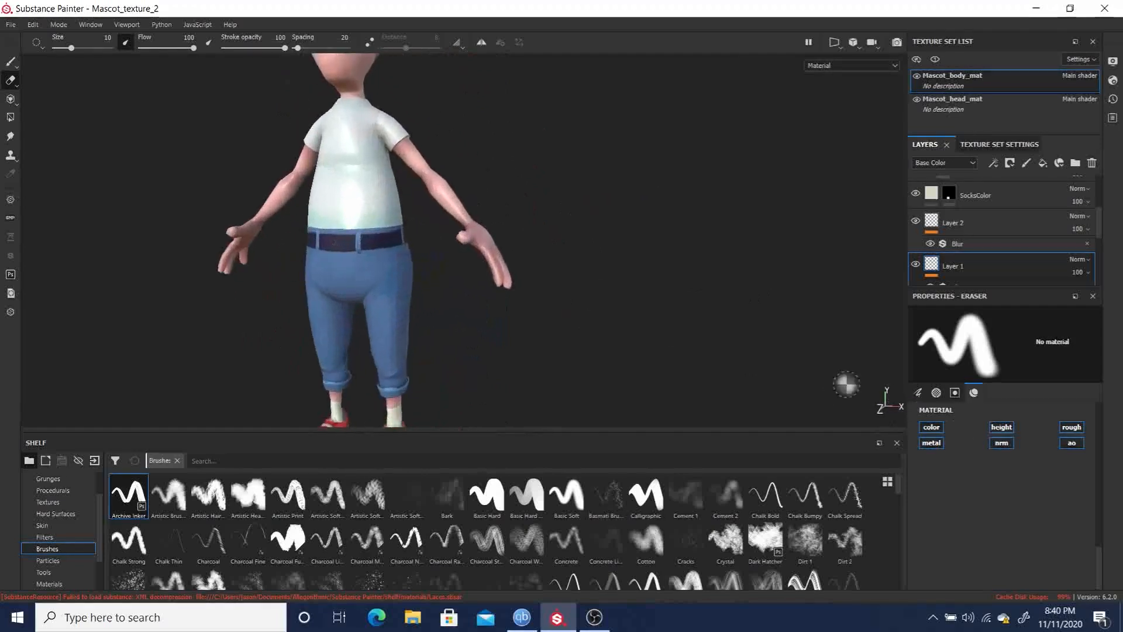
Look closely at the fingers of one hand from the character's side.
{"action": "left_click_drag", "start_coordinate": [439, 275], "coordinate": [328, 264], "text": "alt"}
{"action": "right_click_drag", "start_coordinate": [595, 315], "coordinate": [923, 457], "text": "alt"}
{"action": "middle_click_drag", "start_coordinate": [575, 246], "coordinate": [456, 225], "text": "alt"}
{"action": "mouse_move", "coordinate": [556, 293]}
{"action": "right_mouse_down", "text": "alt"}
{"action": "mouse_move", "coordinate": [627, 354]}
{"action": "mouse_move", "coordinate": [692, 253]}
{"action": "right_mouse_up", "text": "alt"}
{"action": "left_click_drag", "start_coordinate": [692, 253], "coordinate": [531, 279], "text": "alt"}
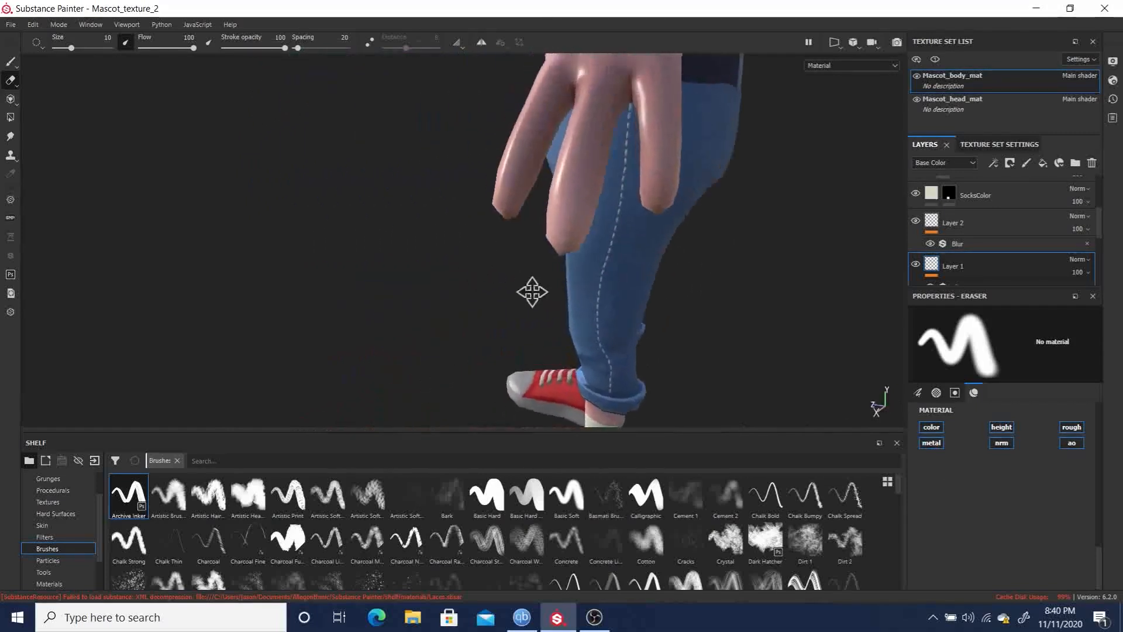
{"action": "right_click_drag", "start_coordinate": [531, 279], "coordinate": [531, 389], "text": "alt"}
{"action": "left_click_drag", "start_coordinate": [532, 392], "coordinate": [693, 345], "text": "alt"}
{"action": "right_click_drag", "start_coordinate": [567, 310], "coordinate": [735, 411], "text": "alt"}
{"action": "middle_click_drag", "start_coordinate": [631, 312], "coordinate": [589, 267], "text": "alt"}
{"action": "mouse_move", "coordinate": [589, 267]}
{"action": "left_mouse_down", "text": "alt"}
{"action": "mouse_move", "coordinate": [549, 318]}
{"action": "mouse_move", "coordinate": [550, 340]}
{"action": "left_mouse_up", "text": "alt"}
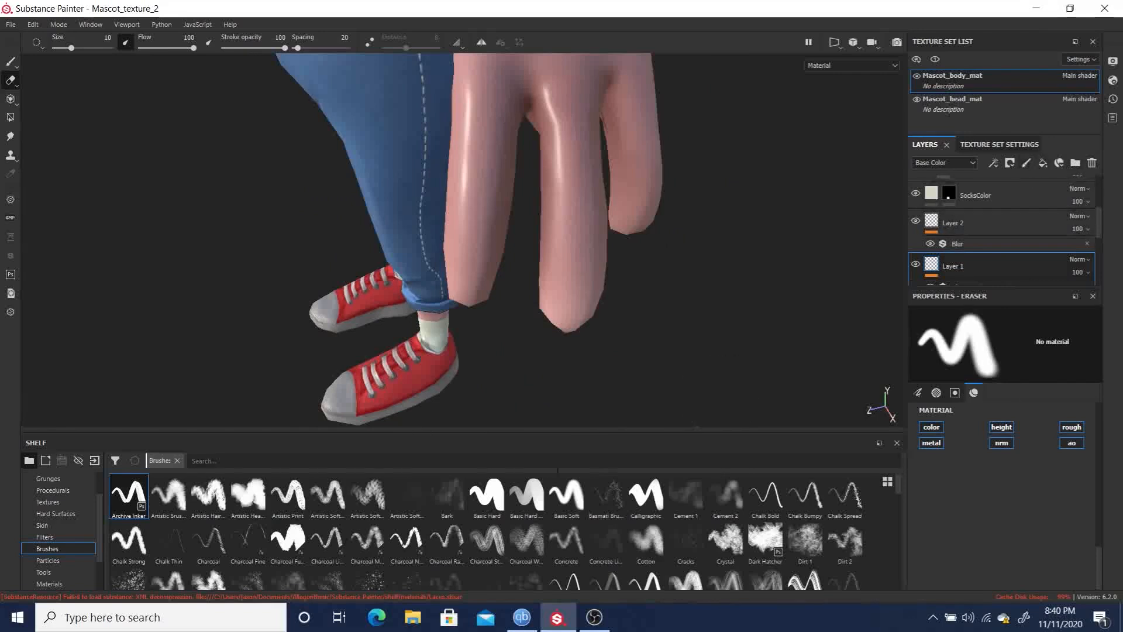
Choose the Basic Hard brush and add a new paint layer directly above the SkinTone layer.
{"action": "left_click", "coordinate": [495, 496]}
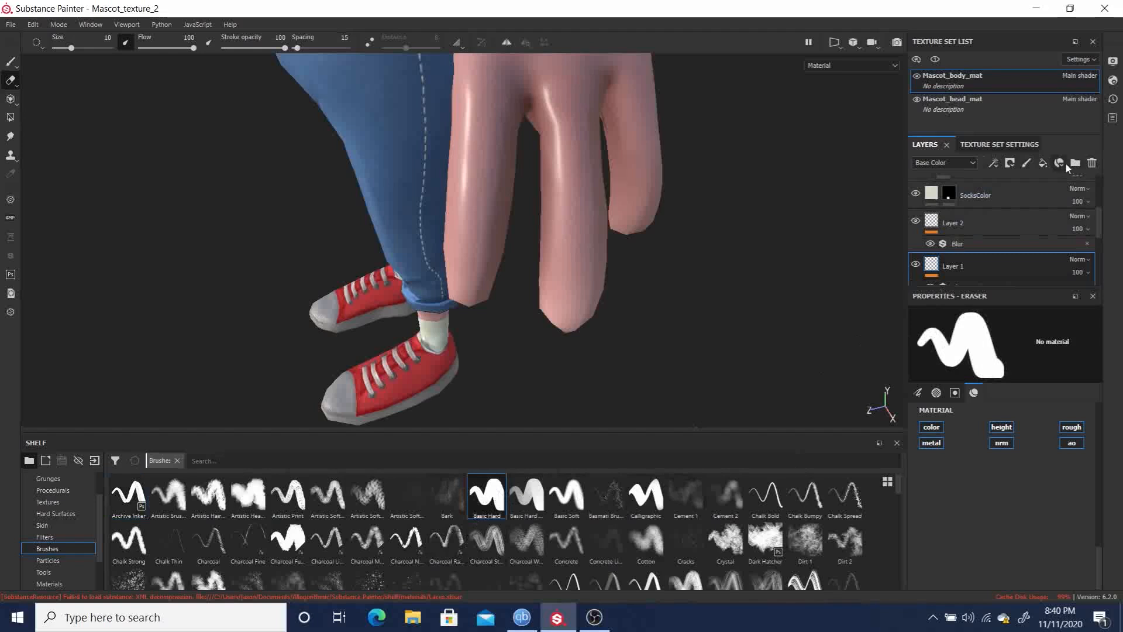
{"action": "left_click", "coordinate": [1027, 164]}
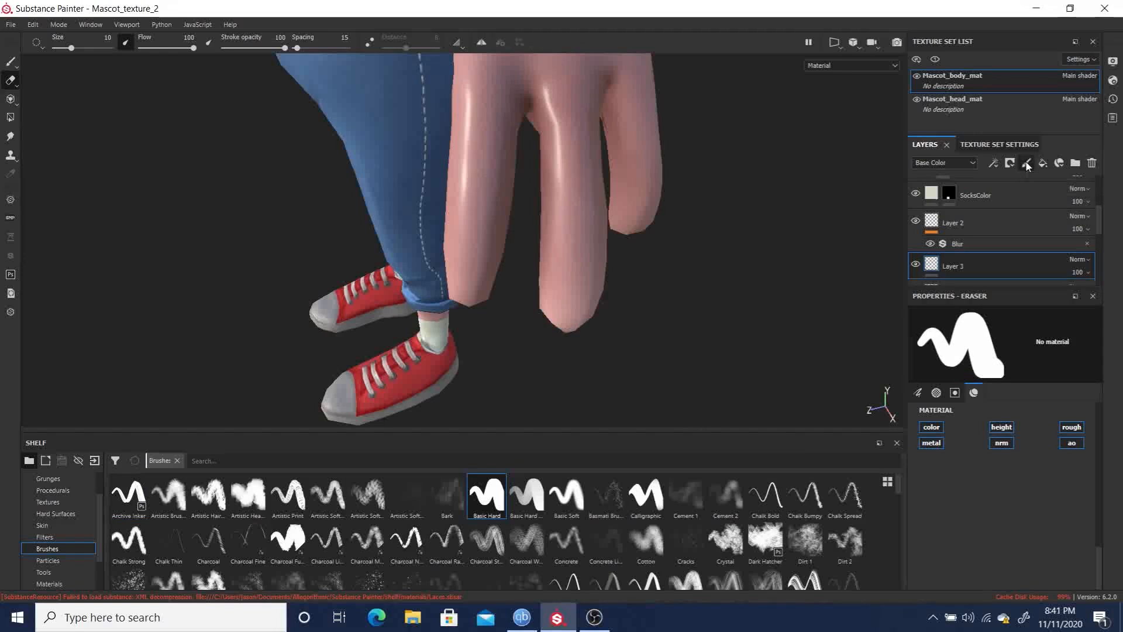
{"action": "left_click_drag", "start_coordinate": [959, 265], "coordinate": [960, 218]}
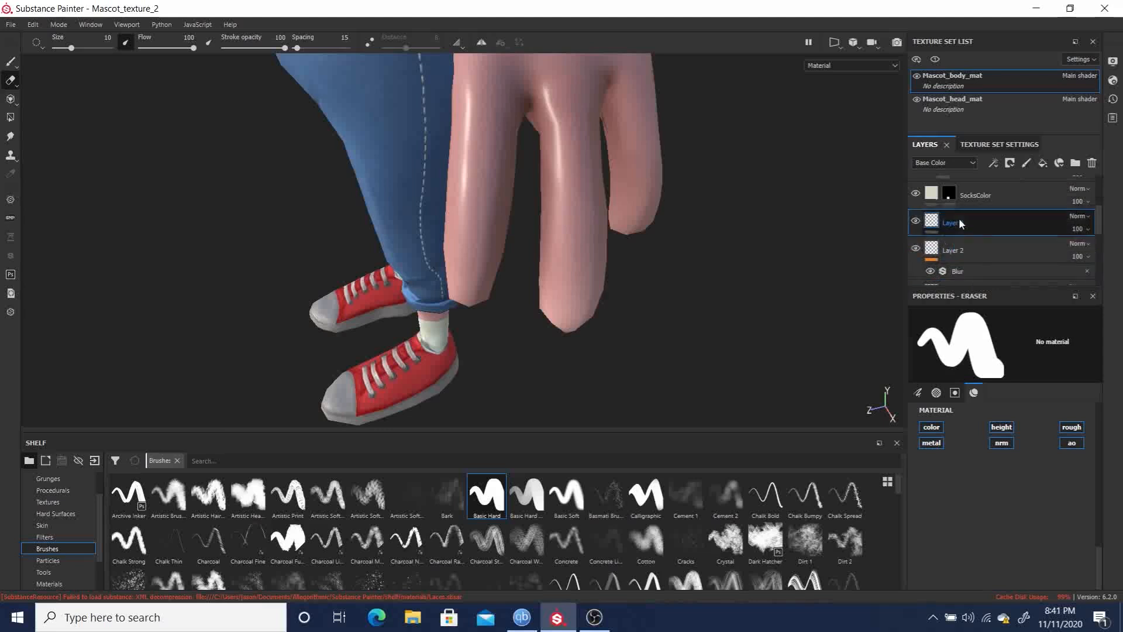
{"action": "scroll", "coordinate": [1016, 255], "scroll_direction": "up", "scroll_amount": 2}
{"action": "scroll", "coordinate": [1016, 255], "scroll_direction": "down", "scroll_amount": 2}
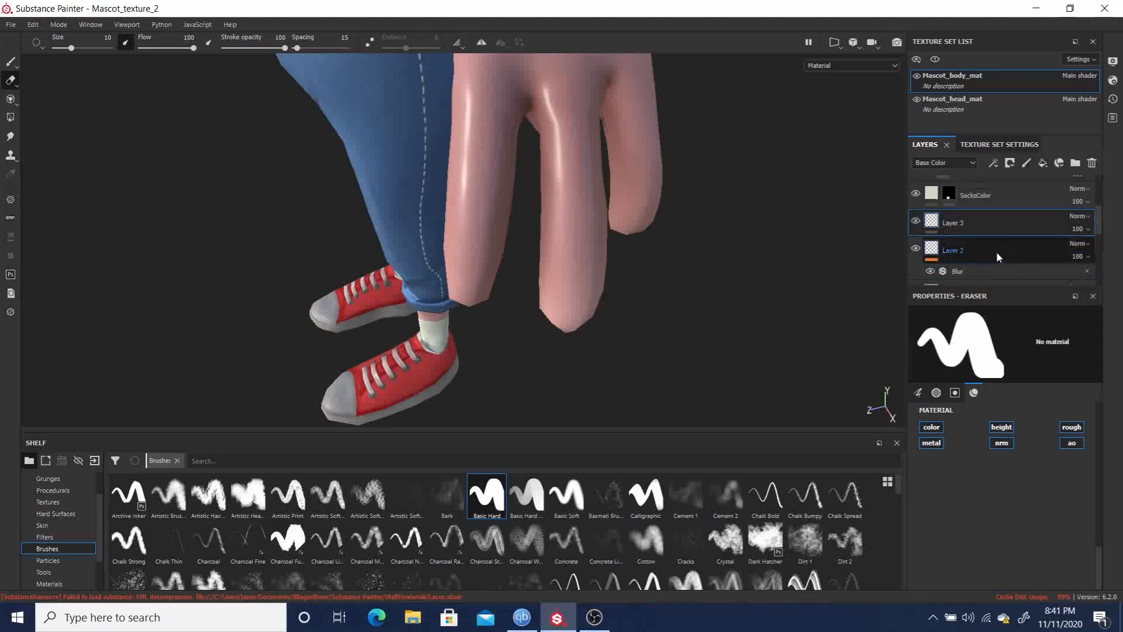
{"action": "left_click_drag", "start_coordinate": [964, 226], "coordinate": [961, 187]}
{"action": "scroll", "coordinate": [999, 253], "scroll_direction": "up", "scroll_amount": 2}
{"action": "scroll", "coordinate": [999, 262], "scroll_direction": "down", "scroll_amount": 4}
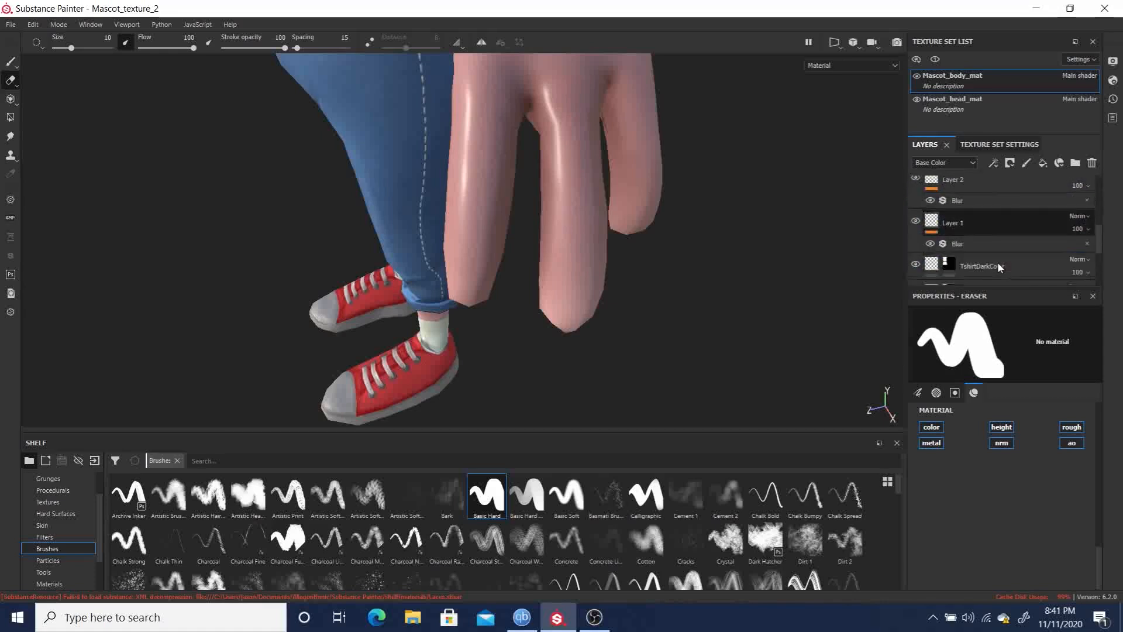
{"action": "scroll", "coordinate": [998, 267], "scroll_direction": "up", "scroll_amount": 1}
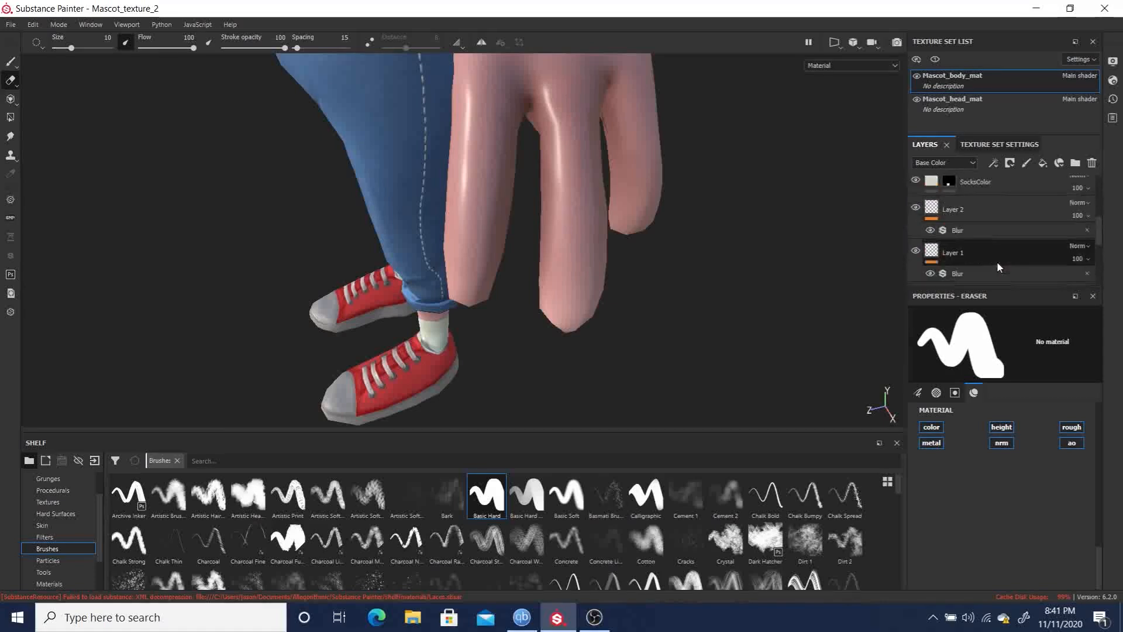
{"action": "left_click", "coordinate": [980, 252]}
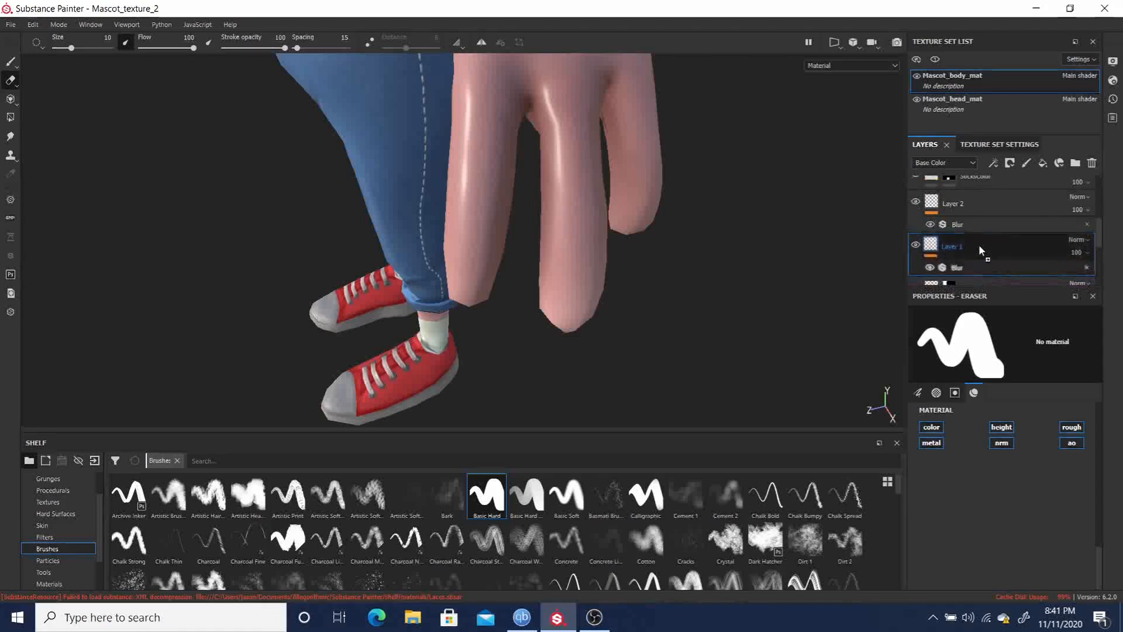
{"action": "left_click_drag", "start_coordinate": [975, 248], "coordinate": [952, 228]}
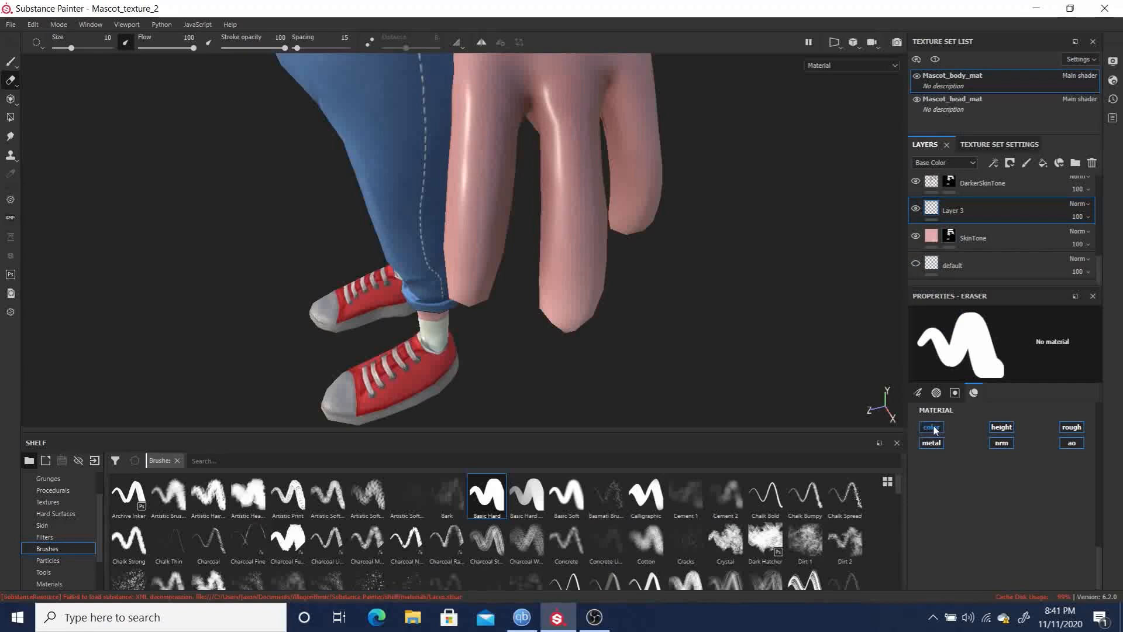
Disable the eraser's rough, metal and ao channels, leaving color, height and nrm on.
{"action": "left_click", "coordinate": [1078, 428]}
{"action": "left_click", "coordinate": [1075, 443]}
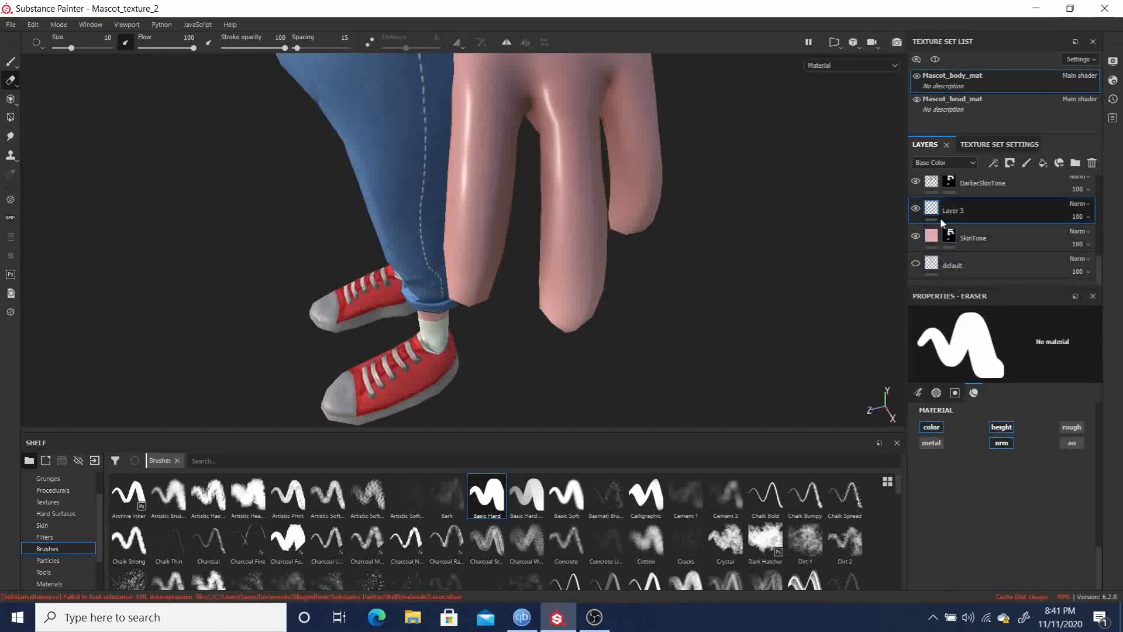
{"action": "scroll", "coordinate": [1021, 530], "scroll_direction": "up", "scroll_amount": 3}
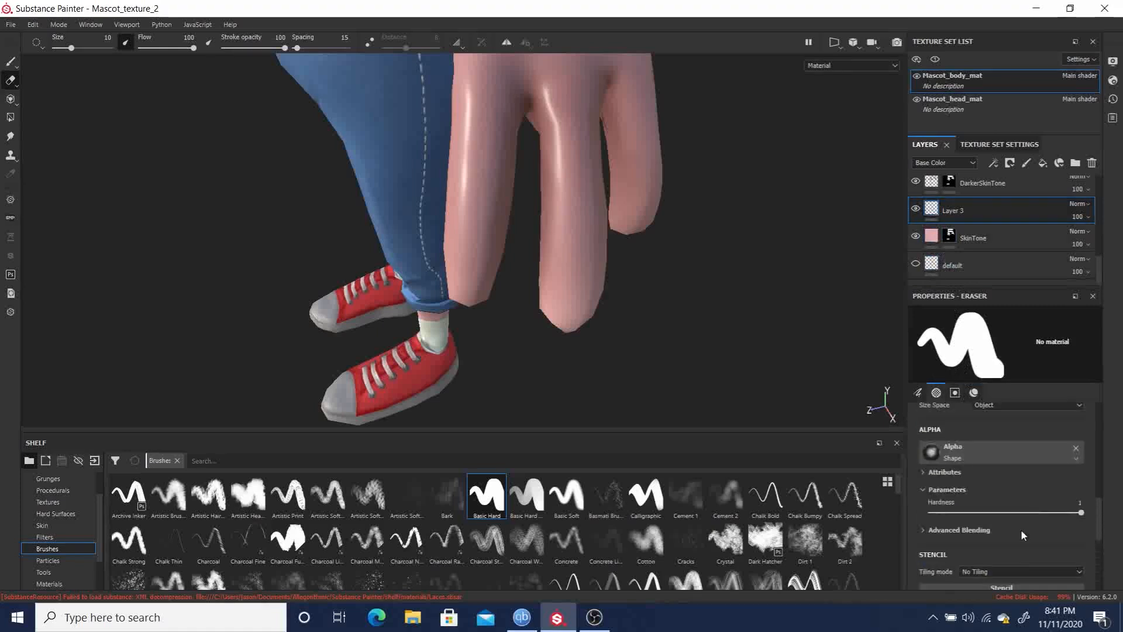
{"action": "scroll", "coordinate": [1020, 529], "scroll_direction": "down", "scroll_amount": 2}
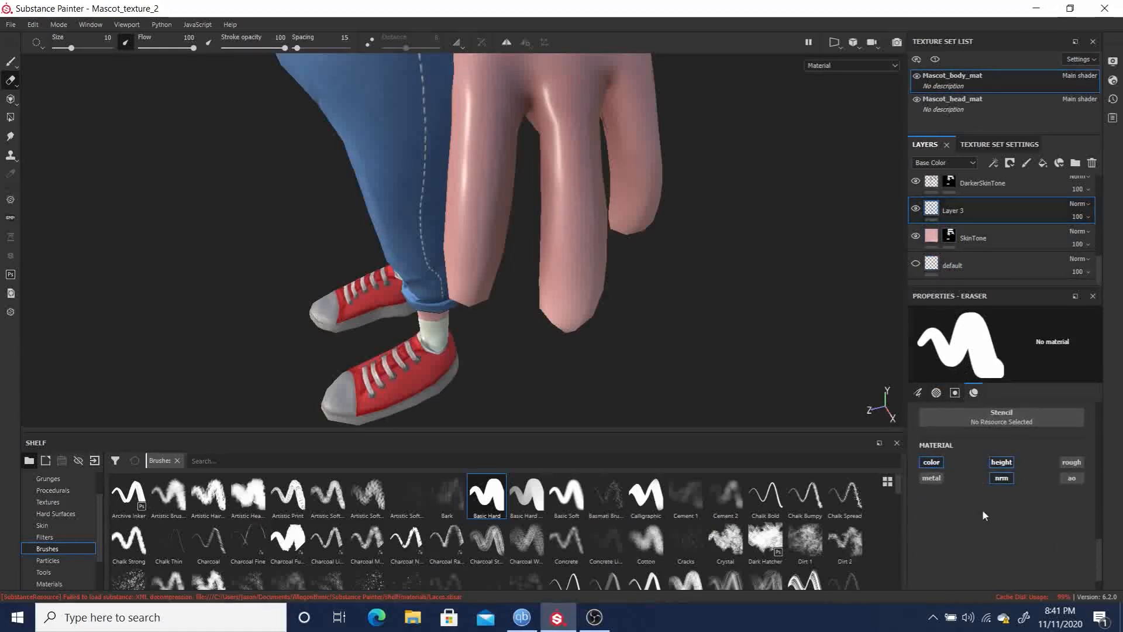
{"action": "scroll", "coordinate": [997, 503], "scroll_direction": "up", "scroll_amount": 6}
{"action": "scroll", "coordinate": [998, 503], "scroll_direction": "down", "scroll_amount": 6}
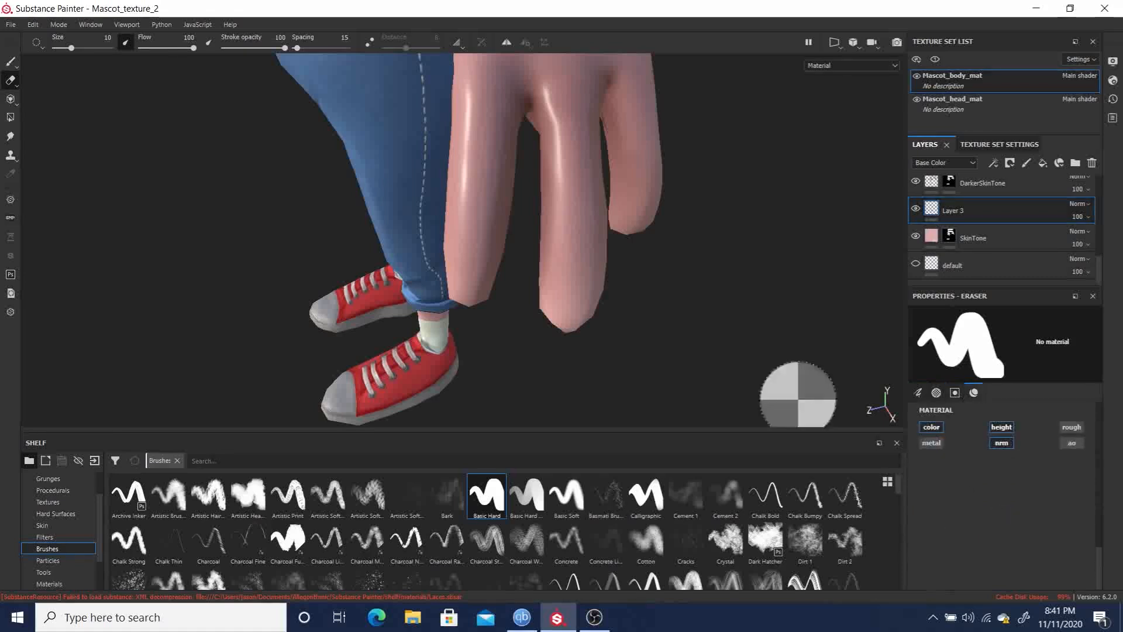
Switch to the Paint tool with the color channel enabled and the ao channel disabled.
{"action": "left_click", "coordinate": [11, 60]}
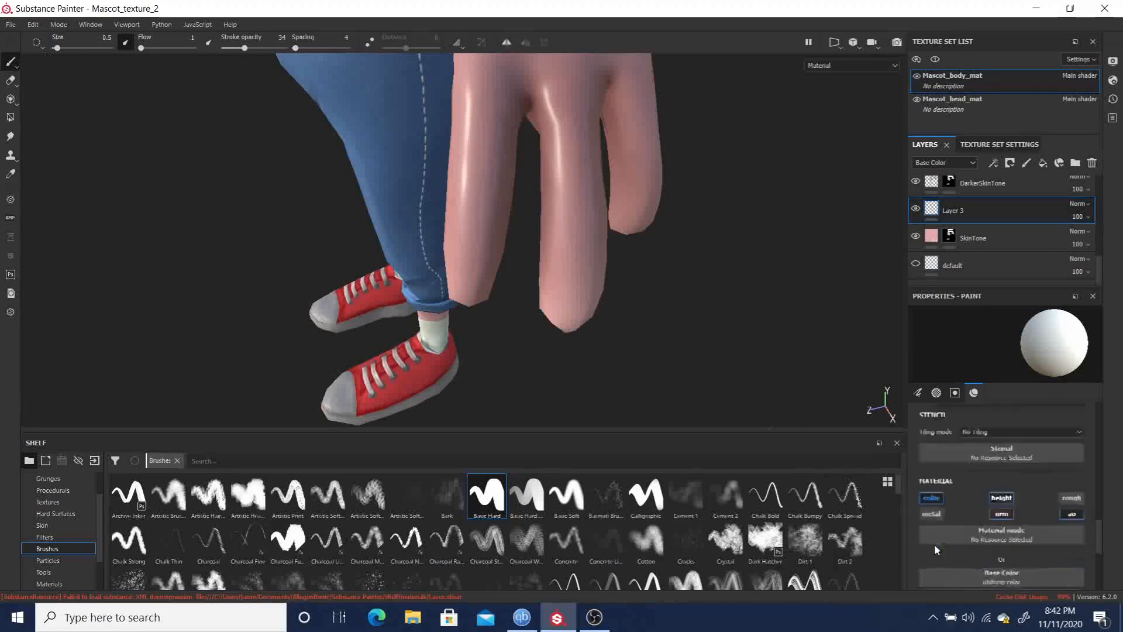
{"action": "left_click", "coordinate": [932, 545]}
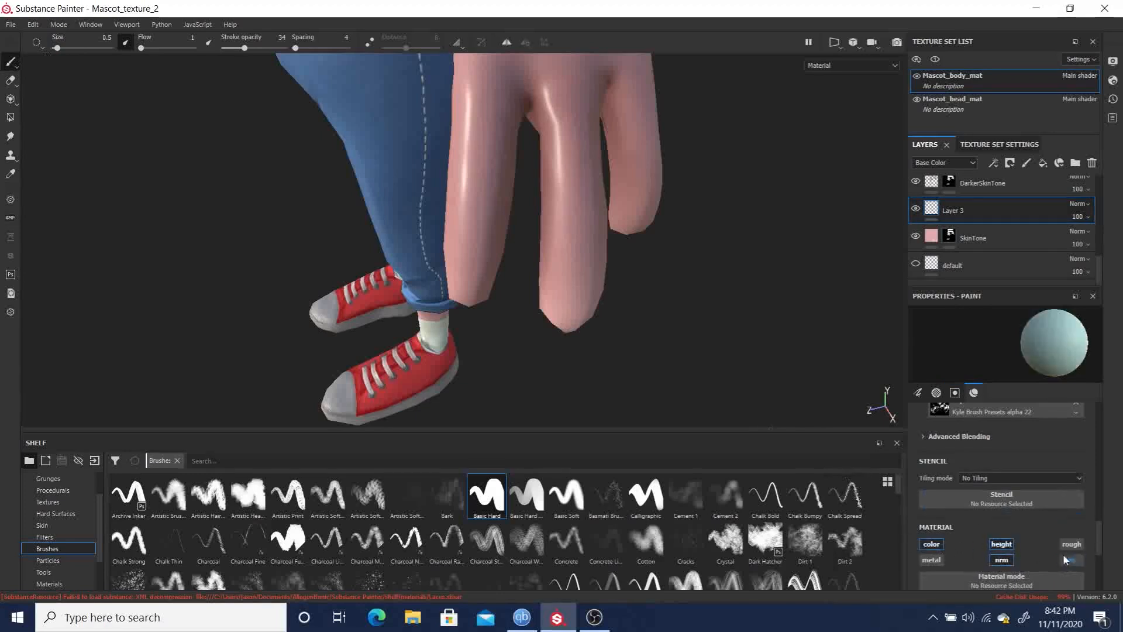
Set the paint's base color to a paler pink, starting from a sample of the SkinTone layer's color.
{"action": "scroll", "coordinate": [1022, 512], "scroll_direction": "down", "scroll_amount": 3}
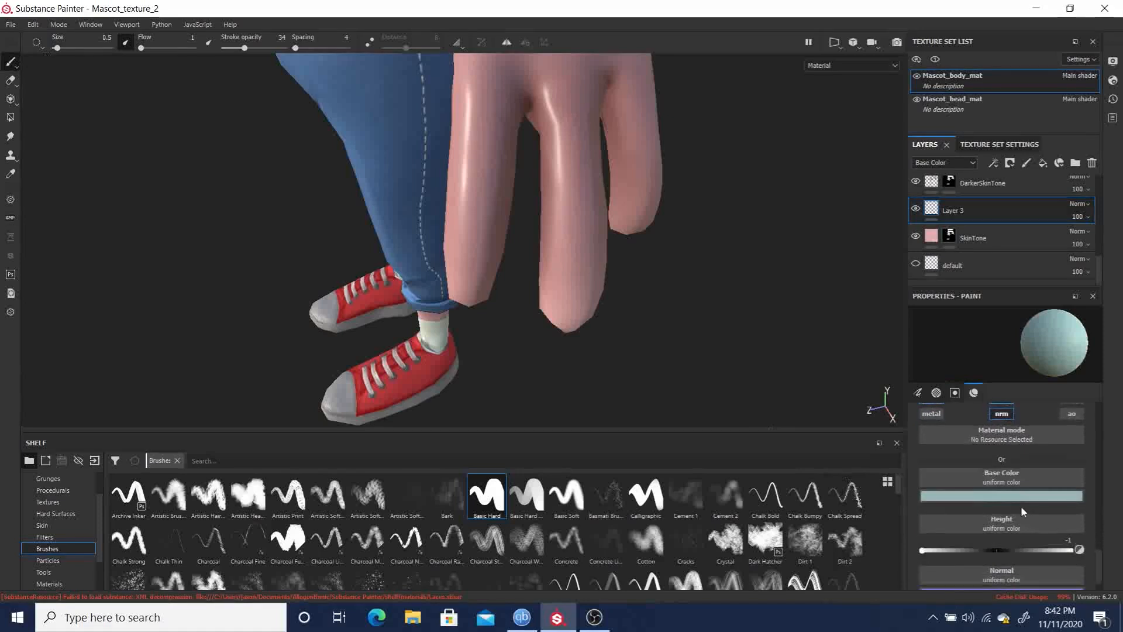
{"action": "left_click", "coordinate": [1002, 497]}
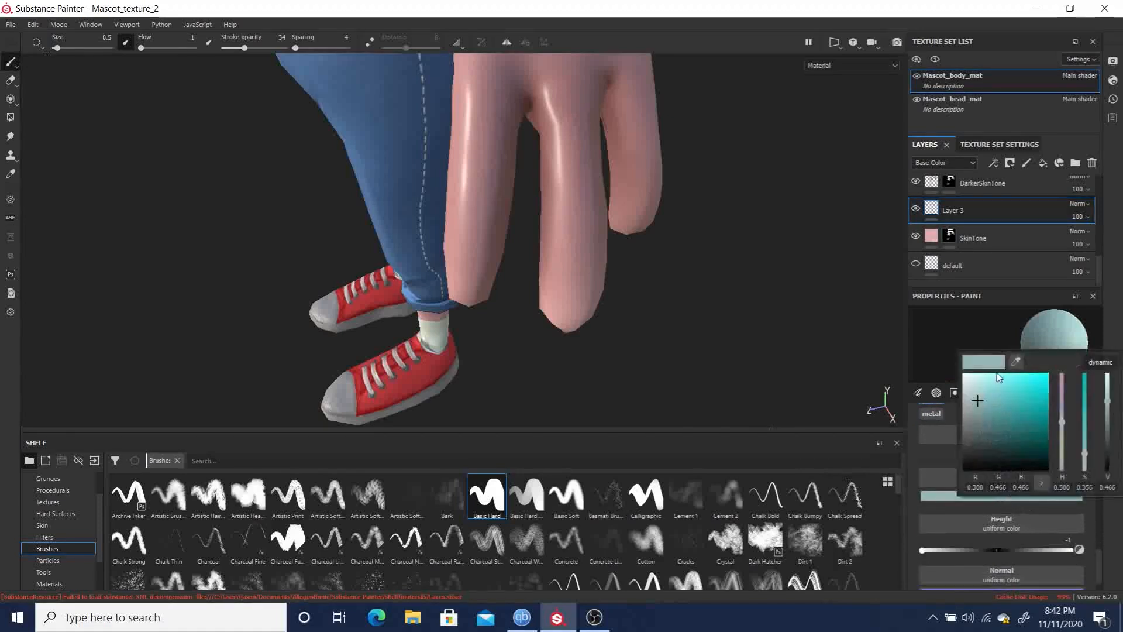
{"action": "left_click", "coordinate": [1016, 367]}
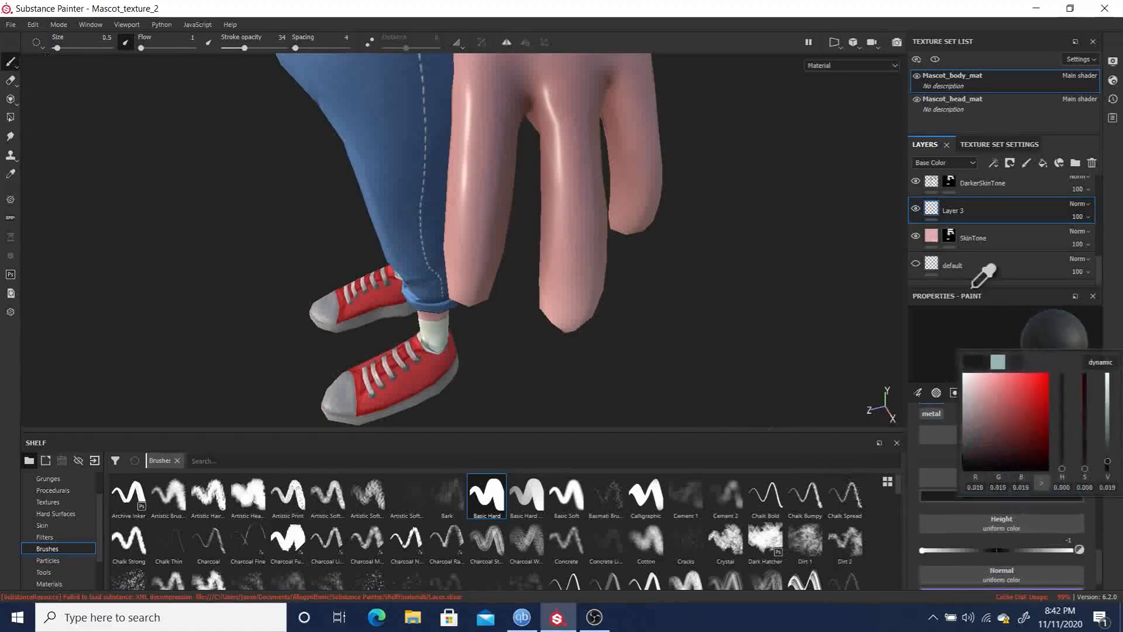
{"action": "left_click", "coordinate": [931, 234]}
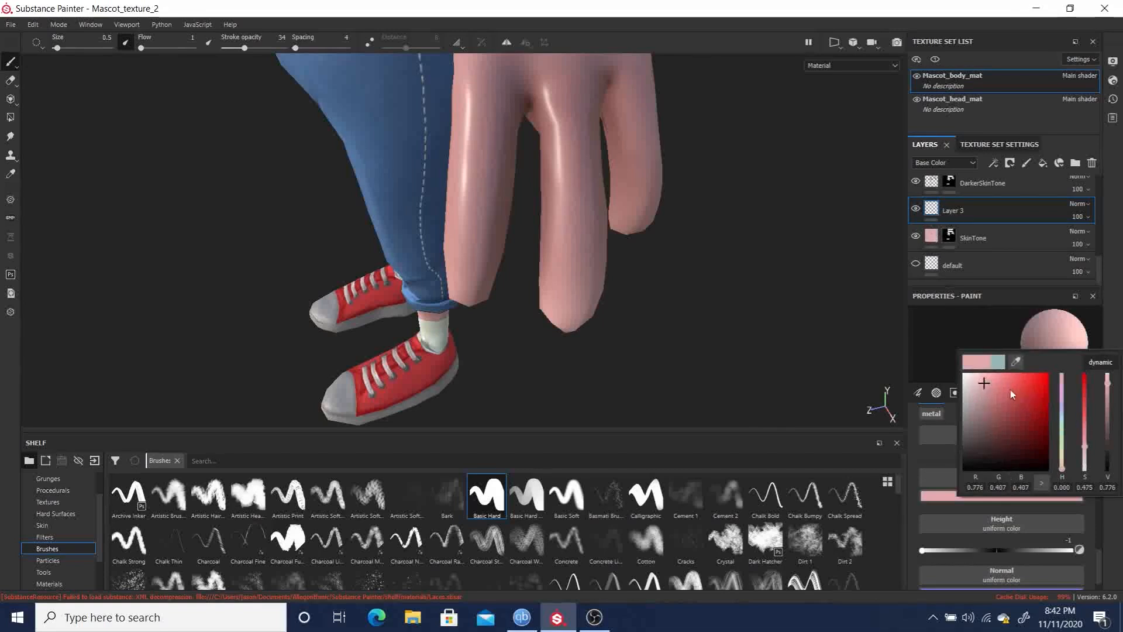
{"action": "left_click", "coordinate": [976, 381]}
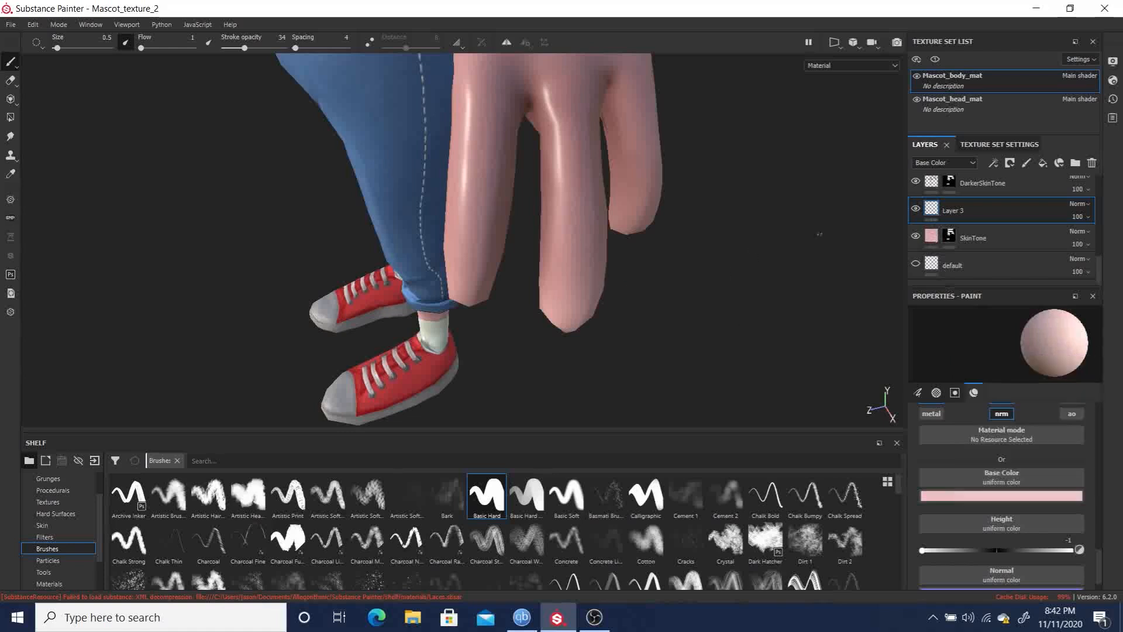
Try a test stroke across the middle fingertip on Layer 3 and undo it.
{"action": "double_click", "coordinate": [961, 210]}
{"action": "left_click", "coordinate": [947, 209]}
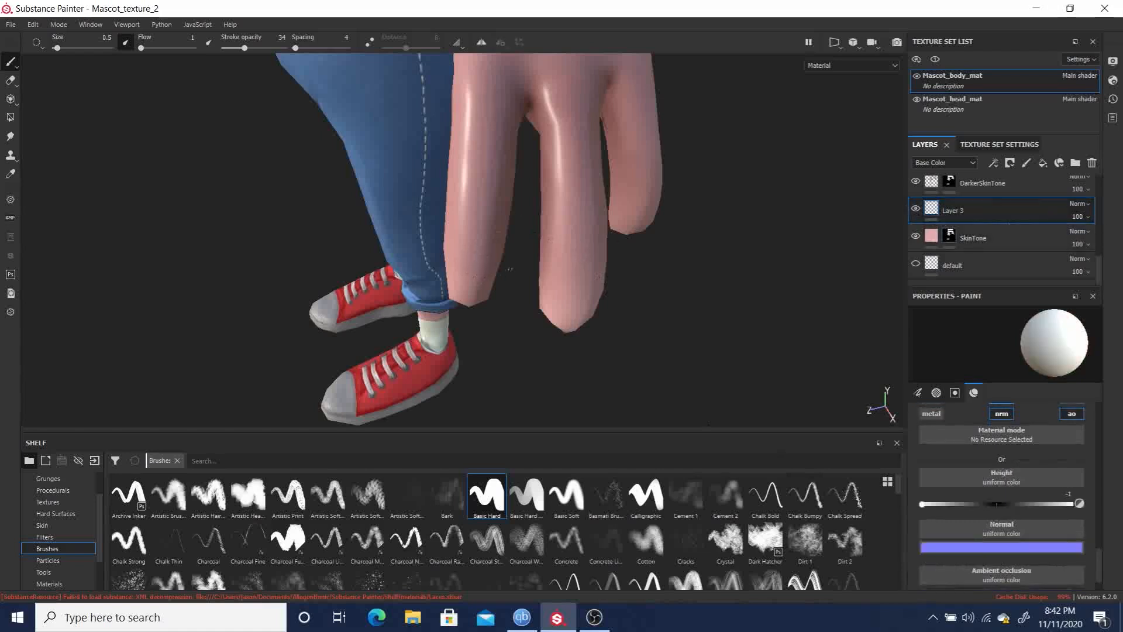
{"action": "left_click_drag", "start_coordinate": [827, 243], "coordinate": [725, 206], "text": "alt"}
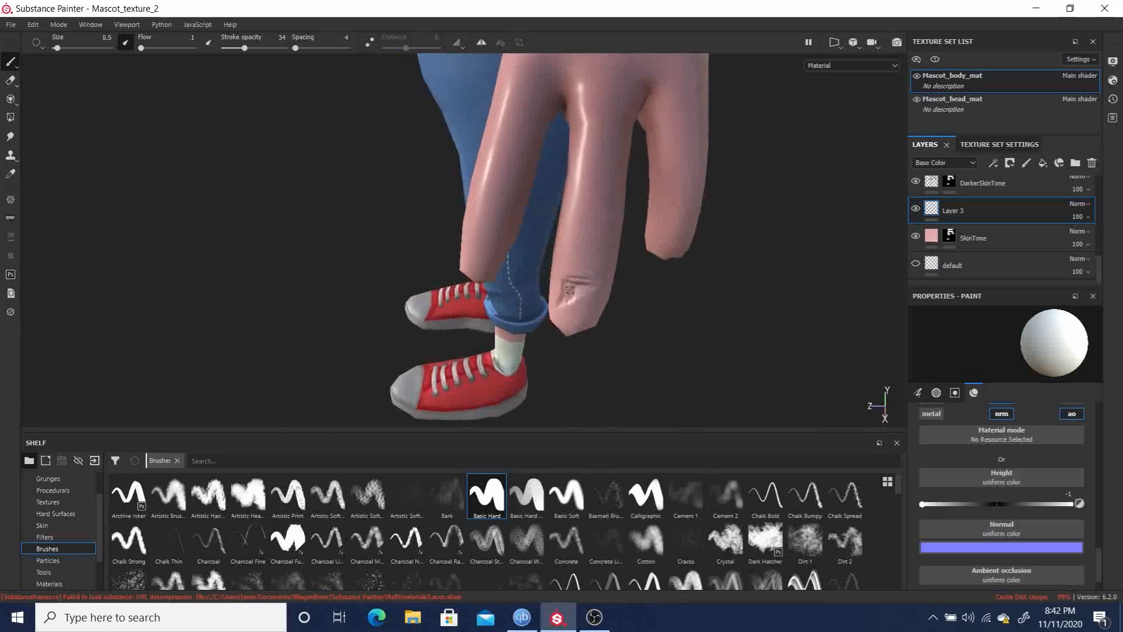
{"action": "key", "text": "ctrl+z"}
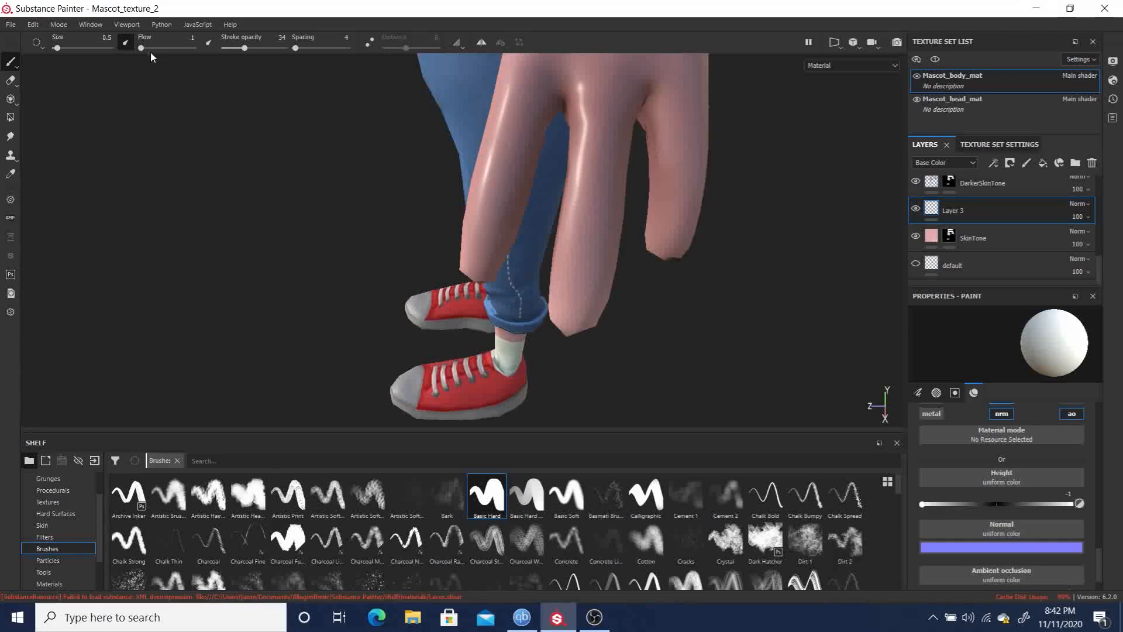
Raise the brush flow to 100 and try a fingernail outline on the middle fingertip, undoing the strokes.
{"action": "left_click_drag", "start_coordinate": [150, 48], "coordinate": [167, 48]}
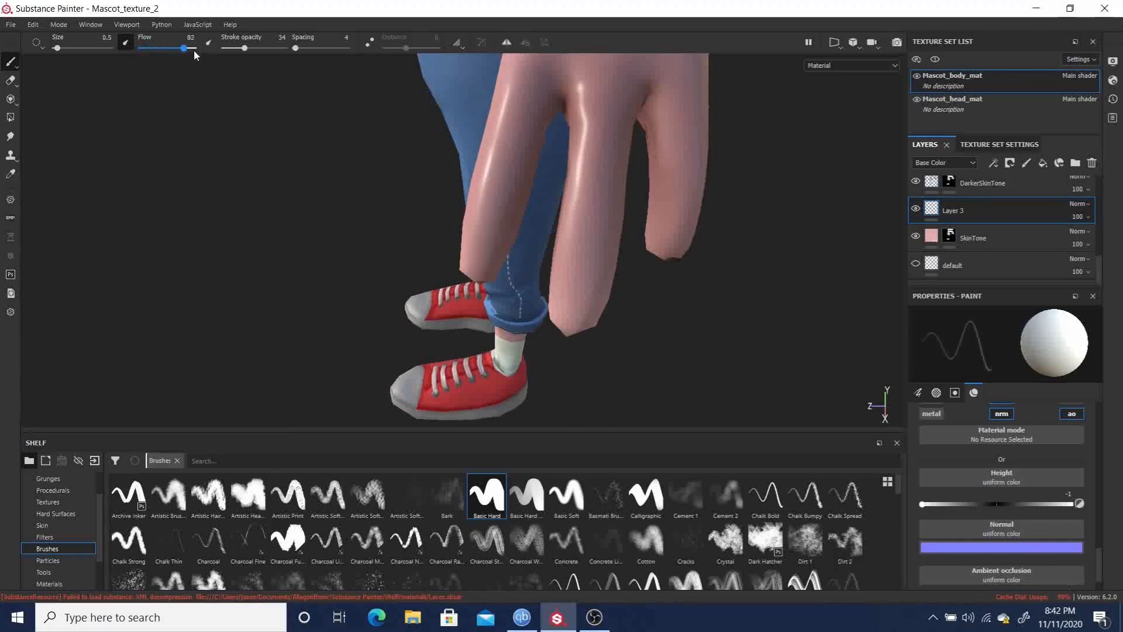
{"action": "mouse_move", "coordinate": [595, 284]}
{"action": "left_mouse_down"}
{"action": "mouse_move", "coordinate": [564, 281]}
{"action": "mouse_move", "coordinate": [569, 309]}
{"action": "left_mouse_up"}
{"action": "mouse_move", "coordinate": [577, 316]}
{"action": "left_mouse_down"}
{"action": "mouse_move", "coordinate": [564, 312]}
{"action": "mouse_move", "coordinate": [559, 281]}
{"action": "mouse_move", "coordinate": [602, 282]}
{"action": "mouse_move", "coordinate": [600, 301]}
{"action": "mouse_move", "coordinate": [576, 314]}
{"action": "left_mouse_up"}
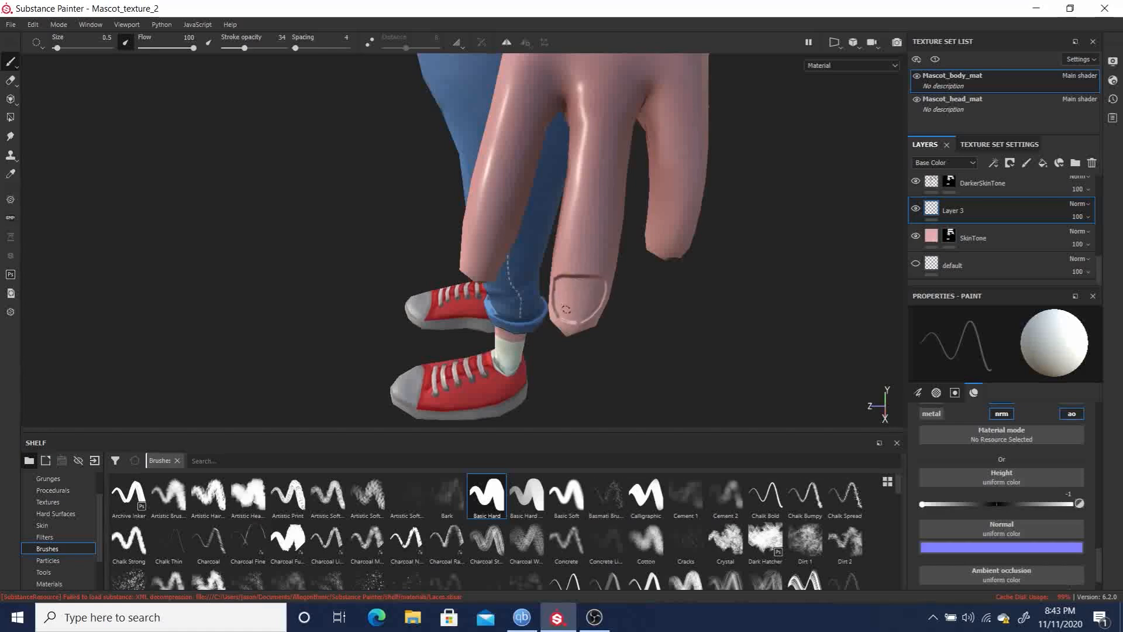
{"action": "left_click_drag", "start_coordinate": [719, 109], "coordinate": [860, 310], "text": "alt"}
{"action": "key", "text": "ctrl+z"}
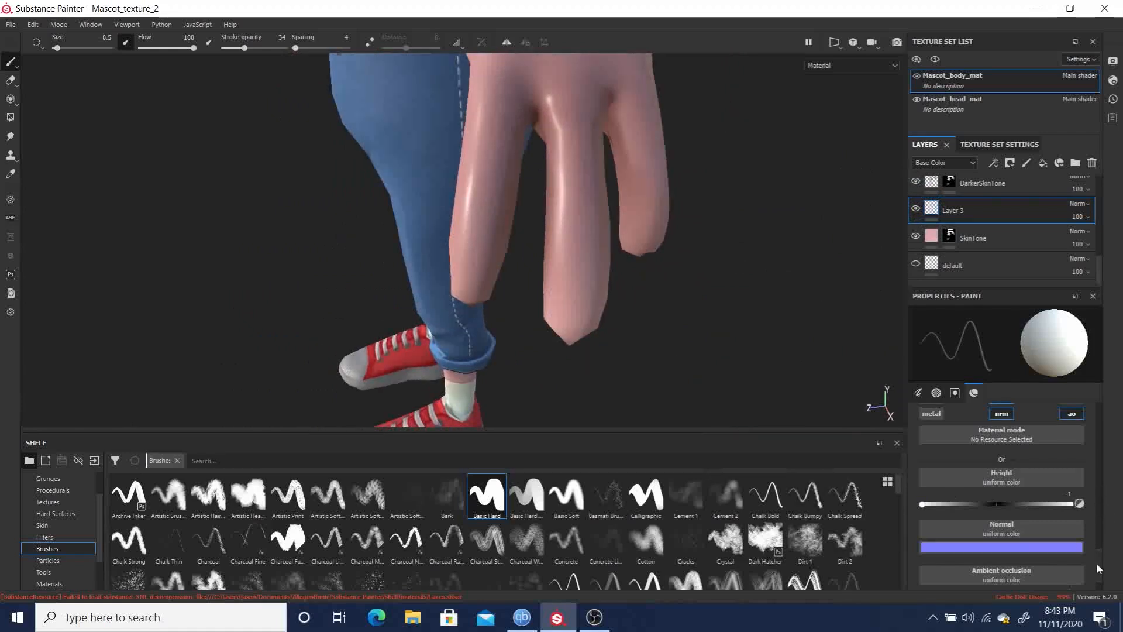
Enable the paint's color channel, disable ao, and set the base color to a paler pink starting from a SkinTone layer sample.
{"action": "scroll", "coordinate": [1096, 563], "scroll_direction": "up", "scroll_amount": 3}
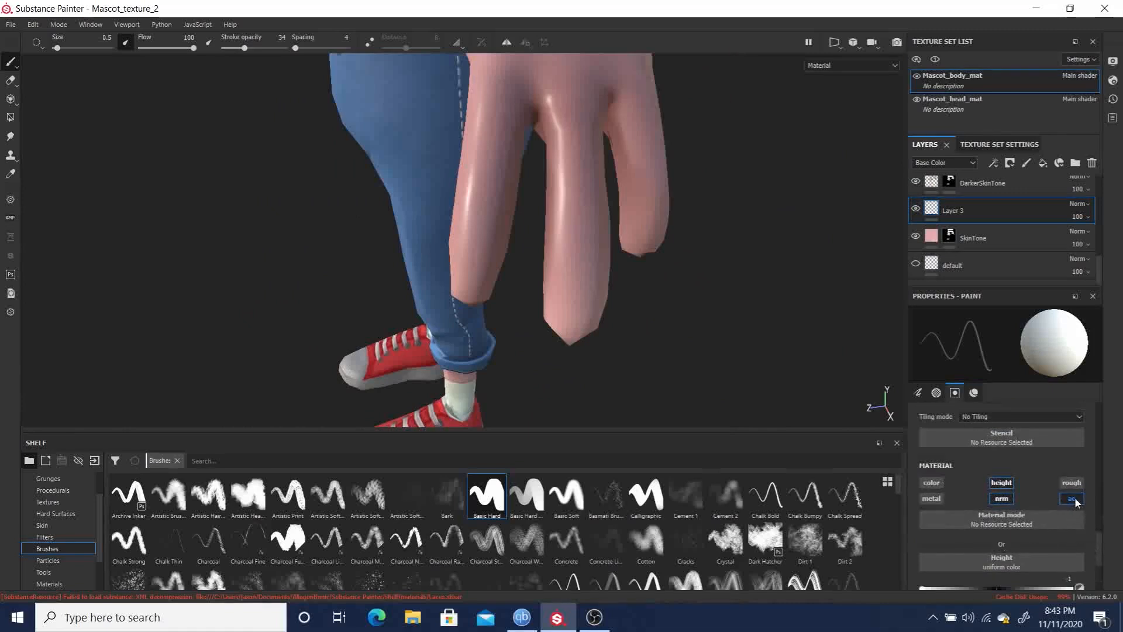
{"action": "left_click", "coordinate": [936, 482]}
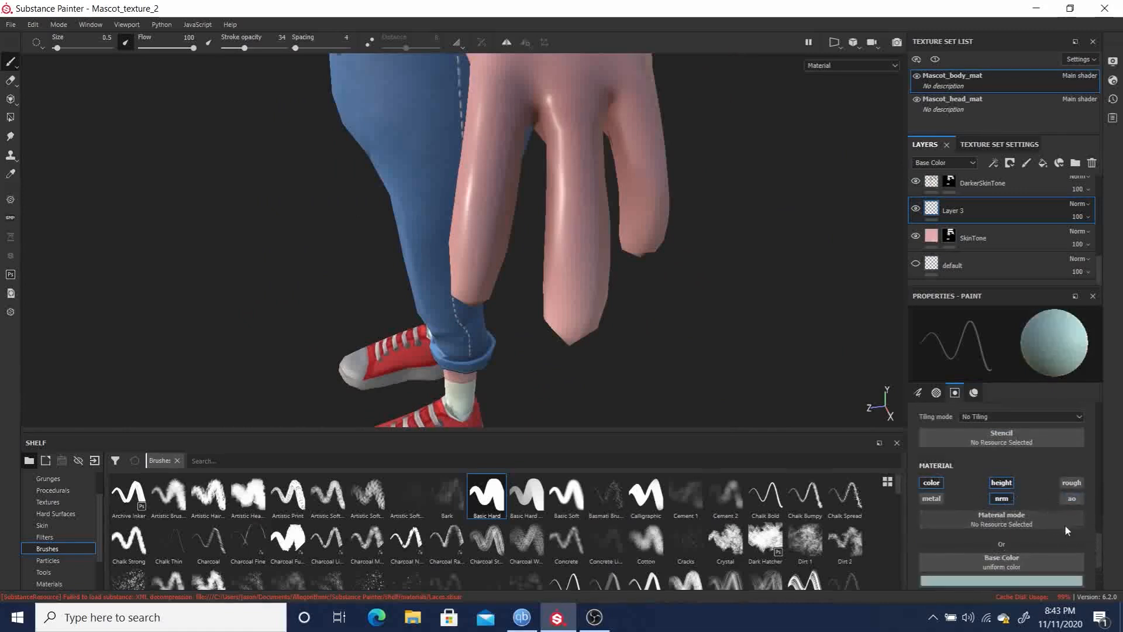
{"action": "scroll", "coordinate": [1105, 565], "scroll_direction": "down", "scroll_amount": 3}
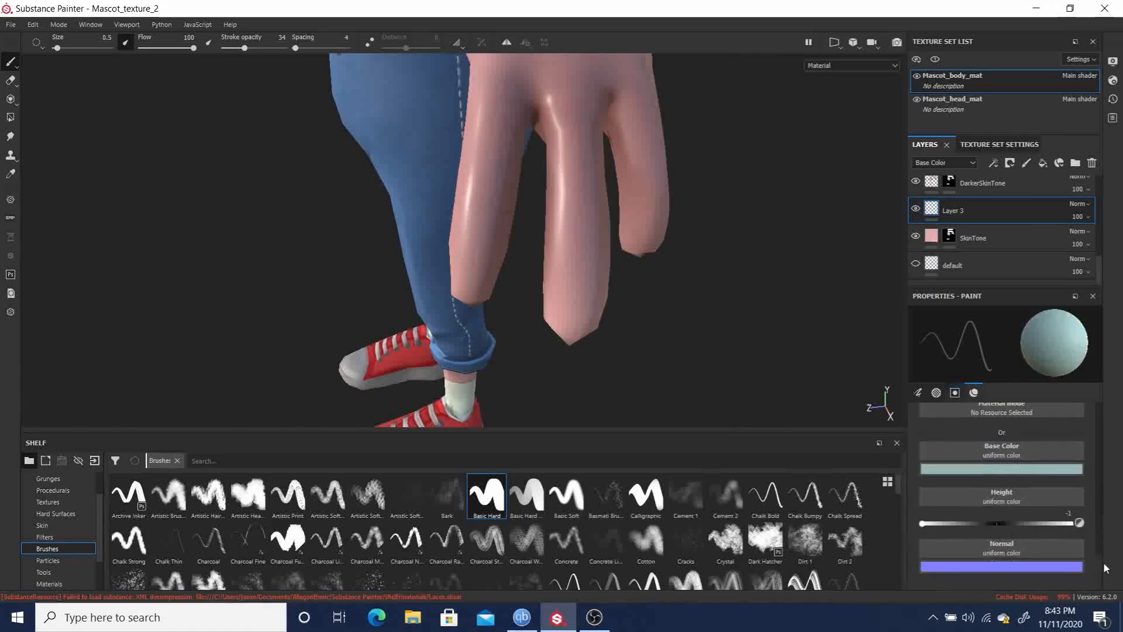
{"action": "left_click", "coordinate": [987, 472]}
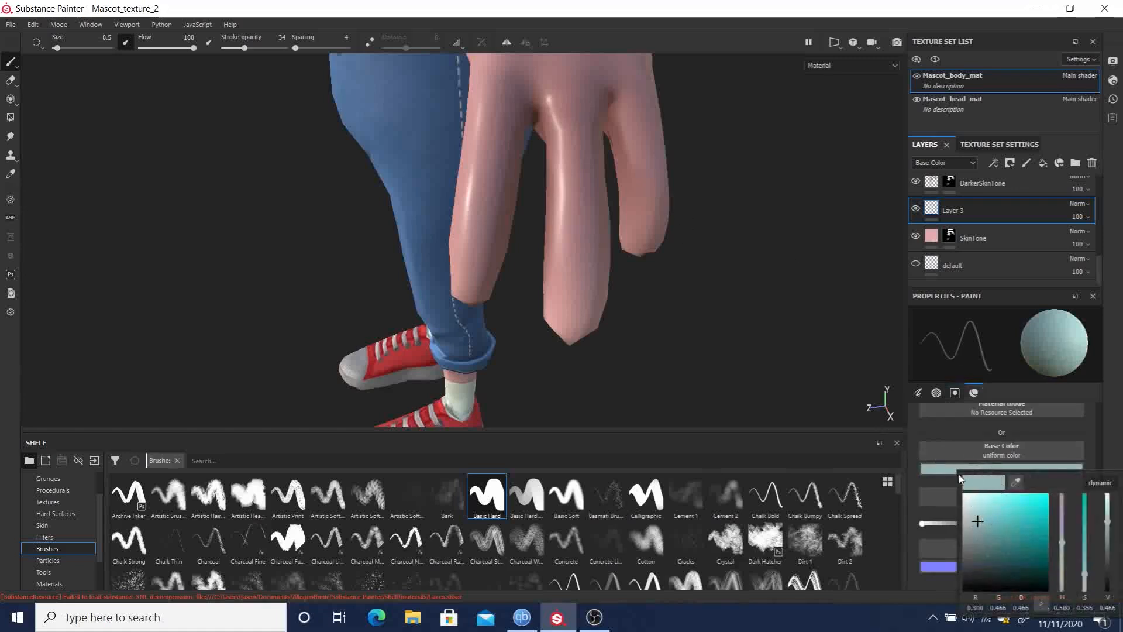
{"action": "left_click", "coordinate": [1016, 481]}
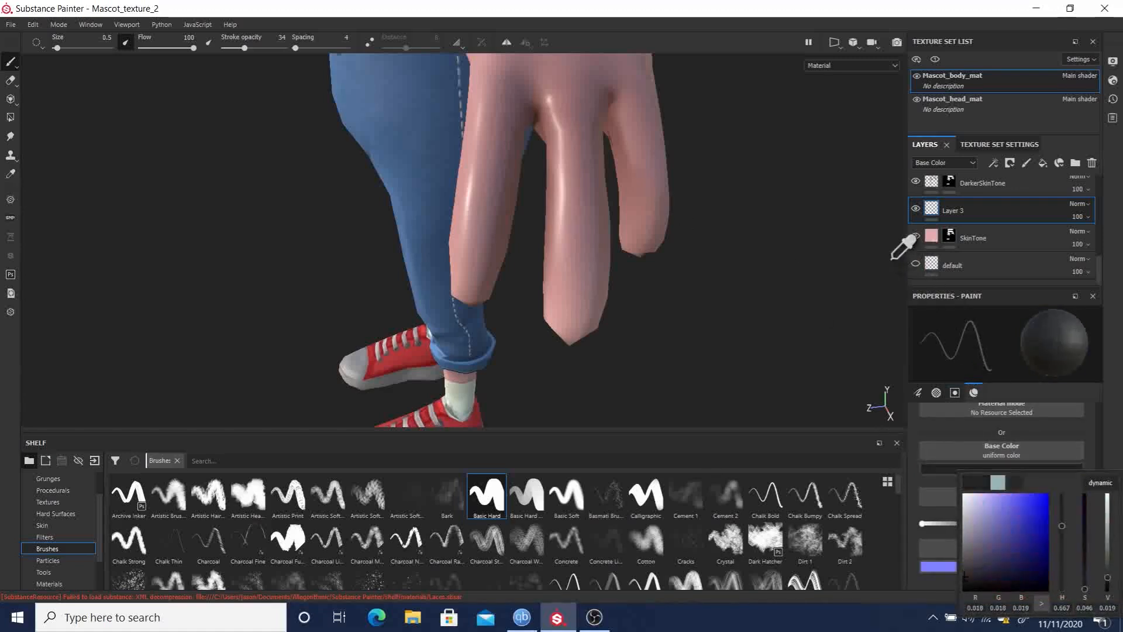
{"action": "left_click", "coordinate": [933, 235]}
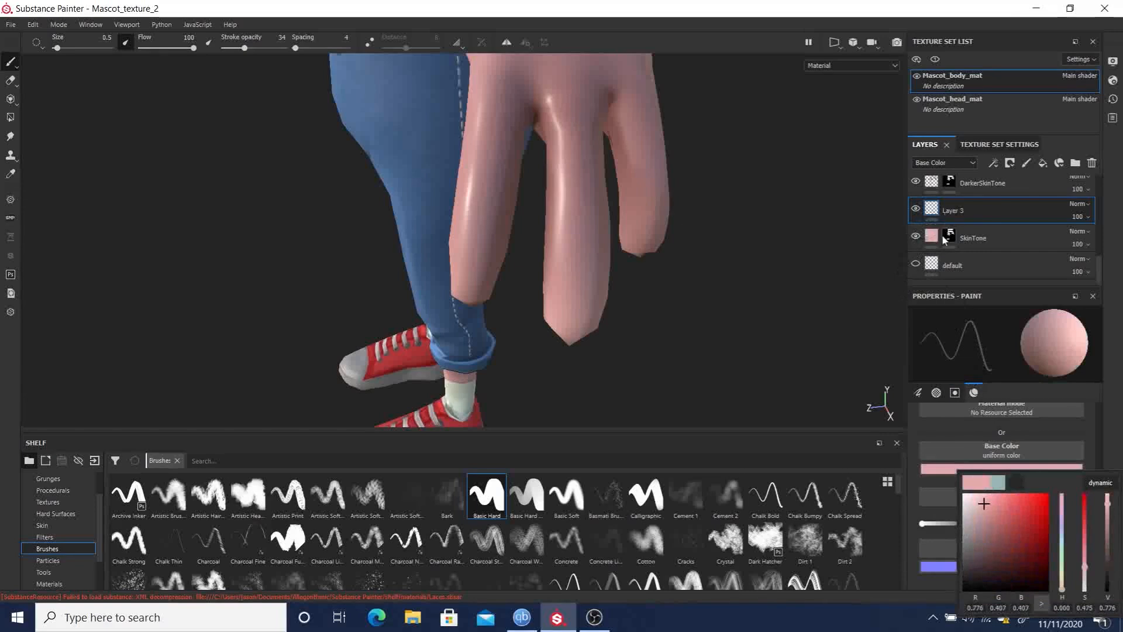
{"action": "left_click", "coordinate": [976, 502]}
{"action": "left_click", "coordinate": [978, 501]}
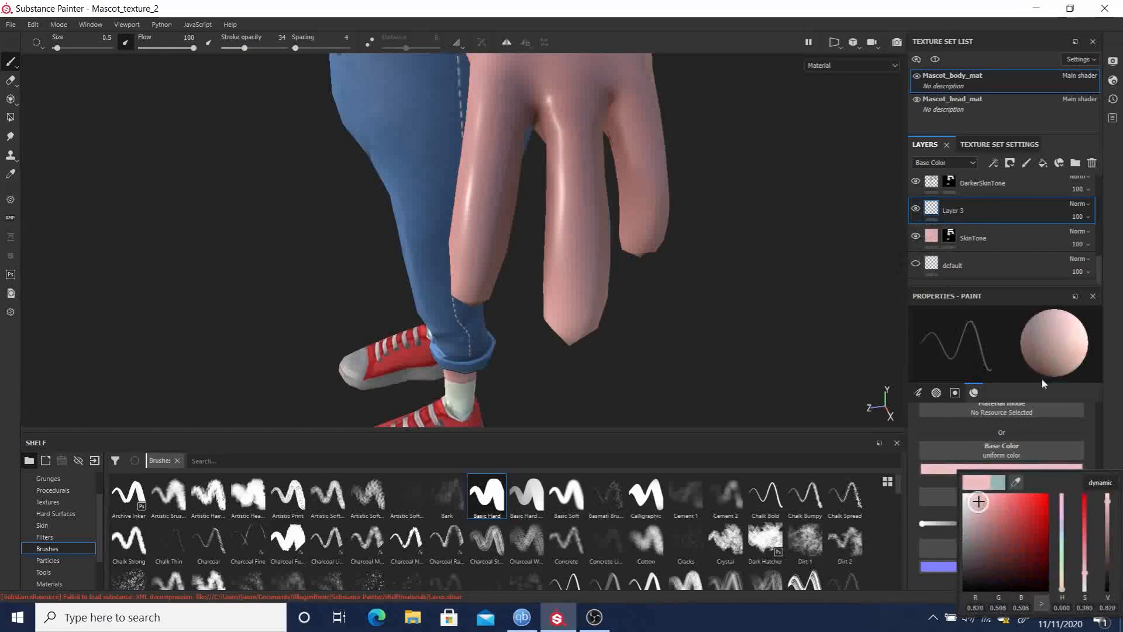
{"action": "left_click", "coordinate": [1110, 368]}
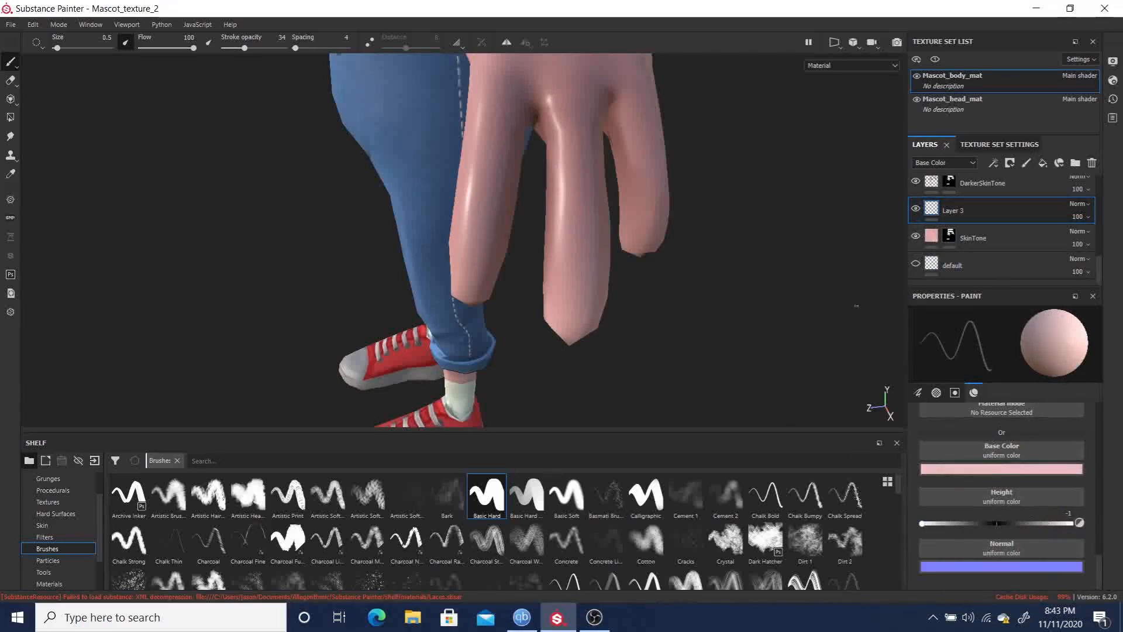
Try a pale pink nail outline on the middle fingertip, change the base color to a stronger red, and undo the strokes.
{"action": "mouse_move", "coordinate": [588, 286]}
{"action": "left_mouse_down"}
{"action": "mouse_move", "coordinate": [558, 288]}
{"action": "mouse_move", "coordinate": [562, 314]}
{"action": "mouse_move", "coordinate": [556, 290]}
{"action": "mouse_move", "coordinate": [570, 325]}
{"action": "mouse_move", "coordinate": [555, 313]}
{"action": "mouse_move", "coordinate": [559, 291]}
{"action": "mouse_move", "coordinate": [588, 292]}
{"action": "mouse_move", "coordinate": [587, 313]}
{"action": "mouse_move", "coordinate": [562, 323]}
{"action": "mouse_move", "coordinate": [576, 328]}
{"action": "mouse_move", "coordinate": [596, 303]}
{"action": "mouse_move", "coordinate": [582, 286]}
{"action": "mouse_move", "coordinate": [594, 291]}
{"action": "mouse_move", "coordinate": [585, 322]}
{"action": "left_mouse_up"}
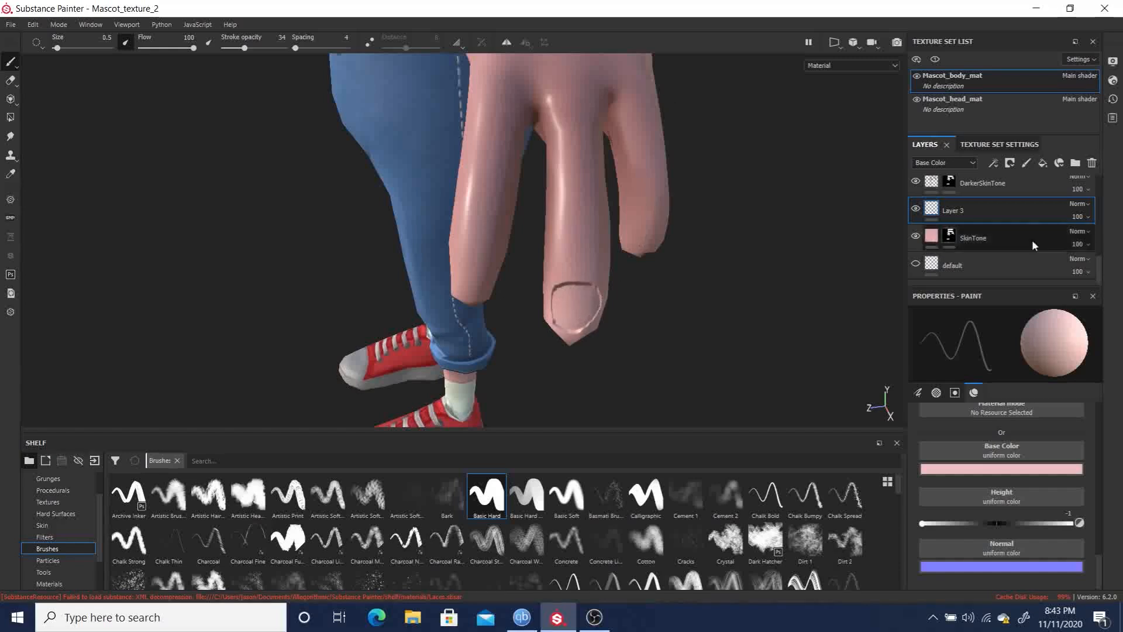
{"action": "left_click", "coordinate": [990, 468]}
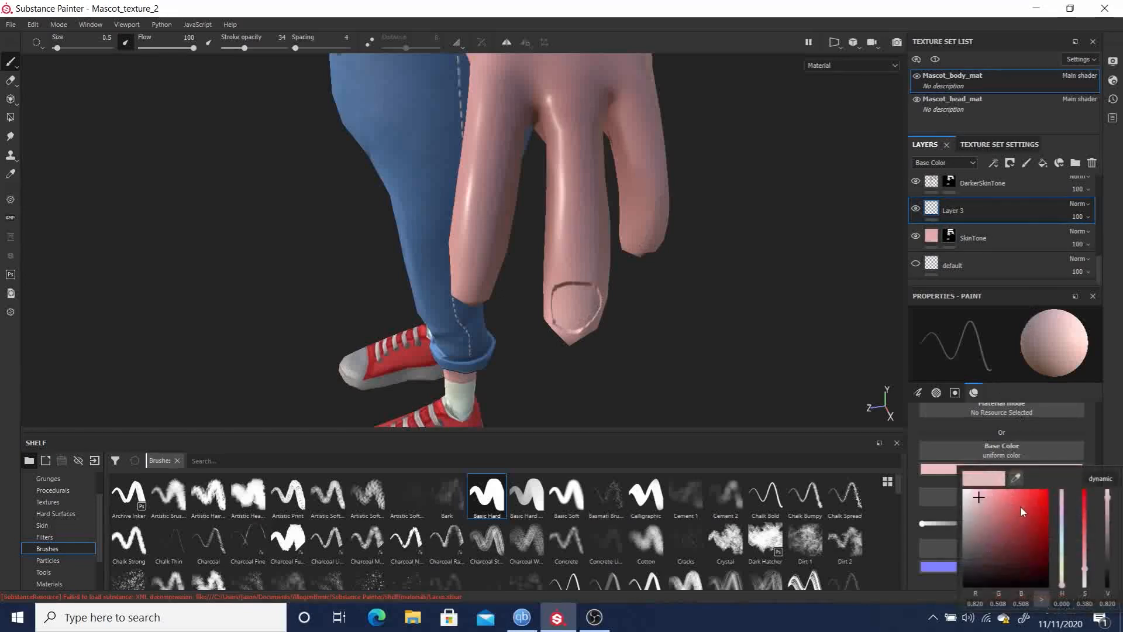
{"action": "left_click", "coordinate": [1013, 495]}
{"action": "mouse_move", "coordinate": [572, 311]}
{"action": "left_mouse_down"}
{"action": "mouse_move", "coordinate": [564, 296]}
{"action": "mouse_move", "coordinate": [568, 315]}
{"action": "mouse_move", "coordinate": [583, 301]}
{"action": "left_mouse_up"}
{"action": "key", "text": "ctrl+z"}
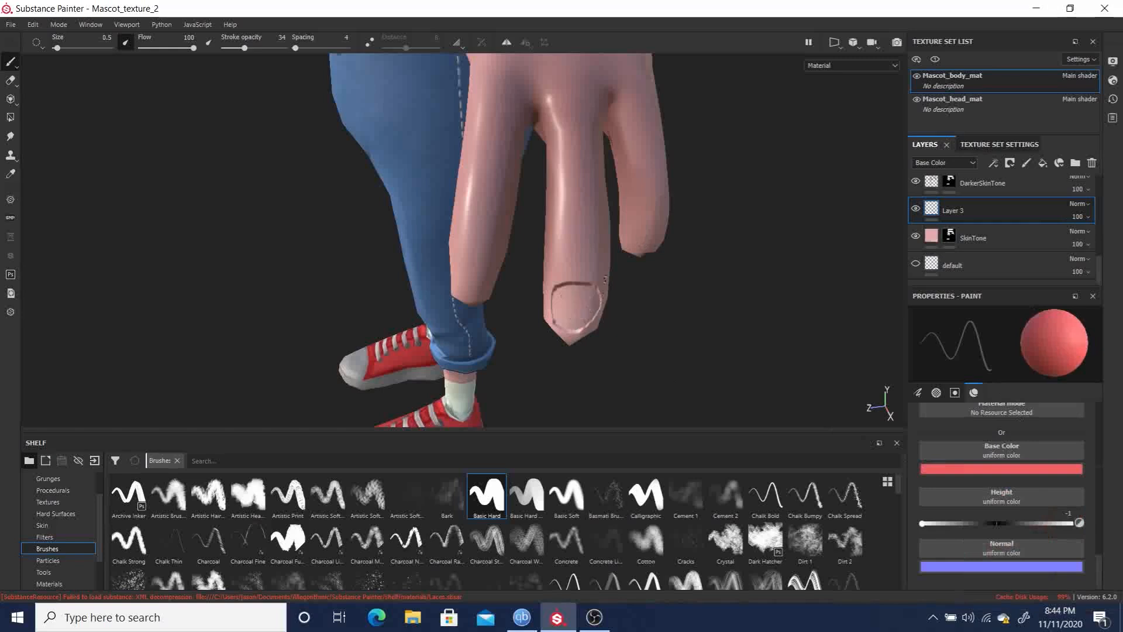
{"action": "key", "text": "ctrl+z"}
Try the middle fingernail outline in the stronger red, check it from another angle, and undo it.
{"action": "mouse_move", "coordinate": [587, 290]}
{"action": "left_mouse_down"}
{"action": "mouse_move", "coordinate": [559, 292]}
{"action": "mouse_move", "coordinate": [563, 317]}
{"action": "mouse_move", "coordinate": [562, 303]}
{"action": "mouse_move", "coordinate": [582, 313]}
{"action": "mouse_move", "coordinate": [600, 294]}
{"action": "mouse_move", "coordinate": [556, 289]}
{"action": "mouse_move", "coordinate": [557, 316]}
{"action": "mouse_move", "coordinate": [556, 295]}
{"action": "mouse_move", "coordinate": [564, 319]}
{"action": "mouse_move", "coordinate": [579, 313]}
{"action": "mouse_move", "coordinate": [585, 323]}
{"action": "mouse_move", "coordinate": [557, 315]}
{"action": "left_mouse_up"}
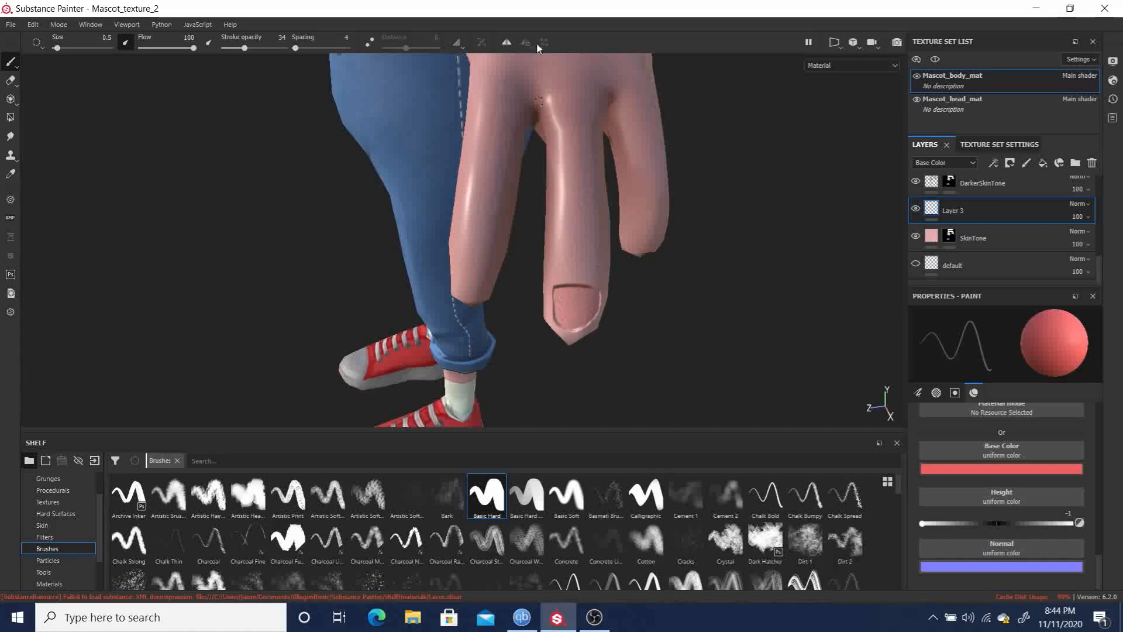
{"action": "mouse_move", "coordinate": [802, 351]}
{"action": "left_mouse_down", "text": "alt"}
{"action": "mouse_move", "coordinate": [622, 311]}
{"action": "mouse_move", "coordinate": [419, 299]}
{"action": "mouse_move", "coordinate": [827, 311]}
{"action": "mouse_move", "coordinate": [858, 255]}
{"action": "mouse_move", "coordinate": [782, 258]}
{"action": "mouse_move", "coordinate": [822, 330]}
{"action": "mouse_move", "coordinate": [758, 335]}
{"action": "mouse_move", "coordinate": [674, 183]}
{"action": "mouse_move", "coordinate": [660, 301]}
{"action": "mouse_move", "coordinate": [494, 314]}
{"action": "mouse_move", "coordinate": [774, 308]}
{"action": "mouse_move", "coordinate": [732, 271]}
{"action": "mouse_move", "coordinate": [618, 233]}
{"action": "left_mouse_up", "text": "alt"}
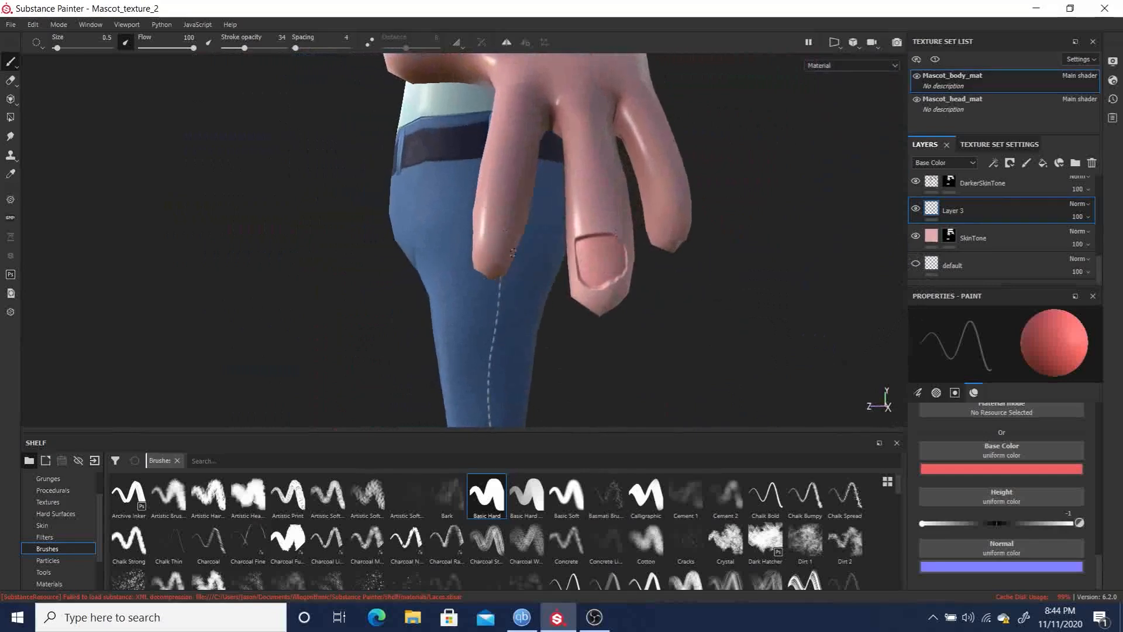
{"action": "key", "text": "ctrl+z"}
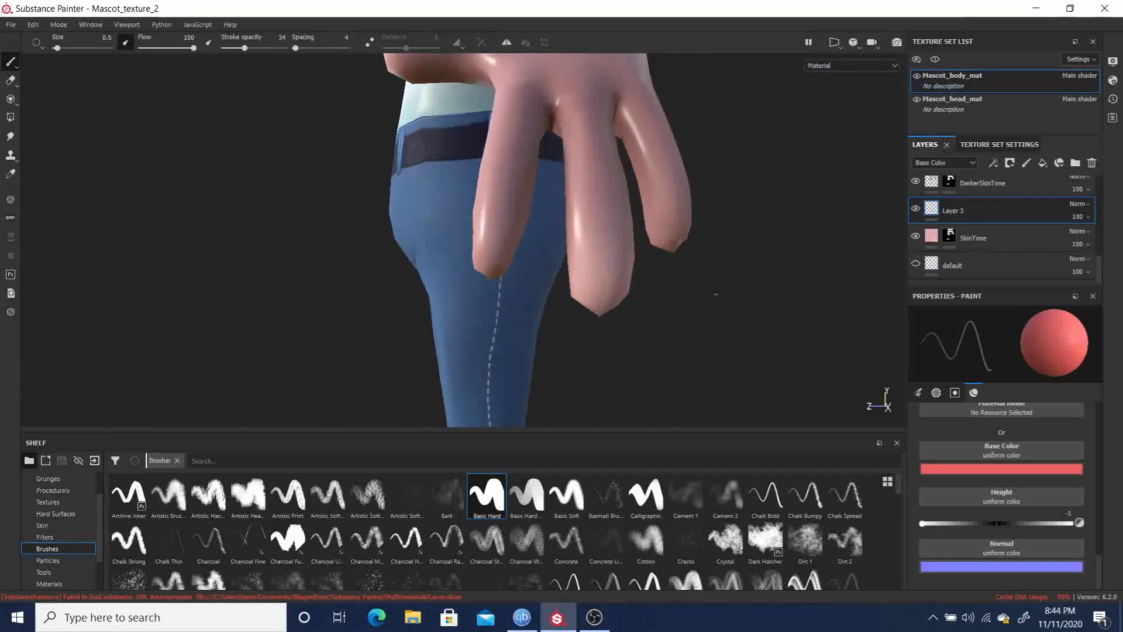
Set the paint's base color to a softer, less saturated red and its height to -0.75.
{"action": "left_click", "coordinate": [999, 471]}
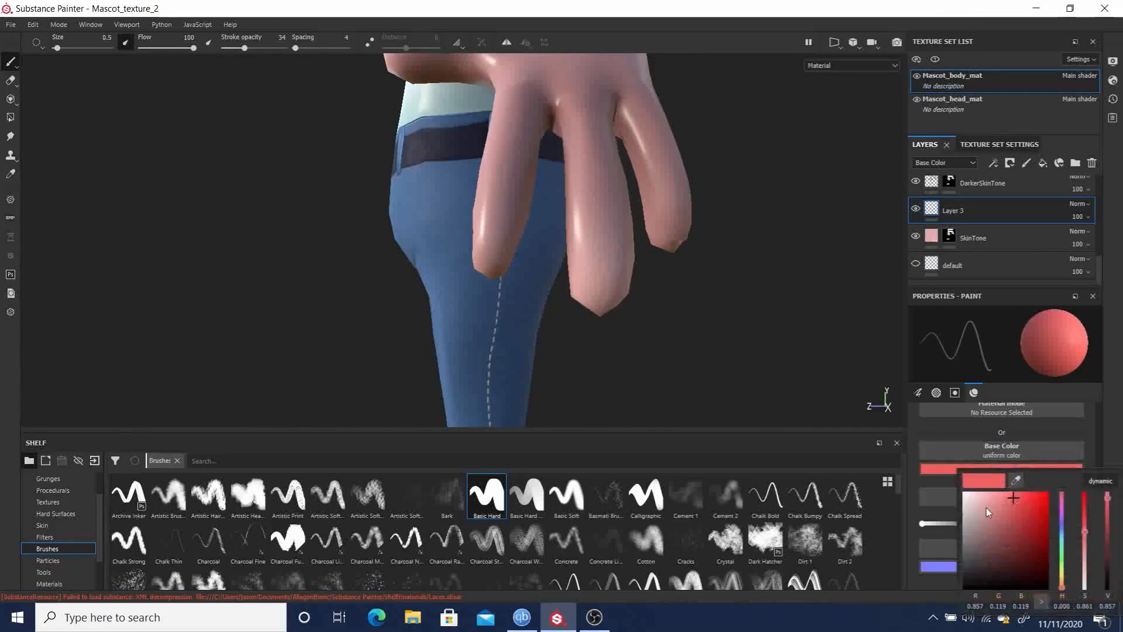
{"action": "left_click", "coordinate": [1003, 500]}
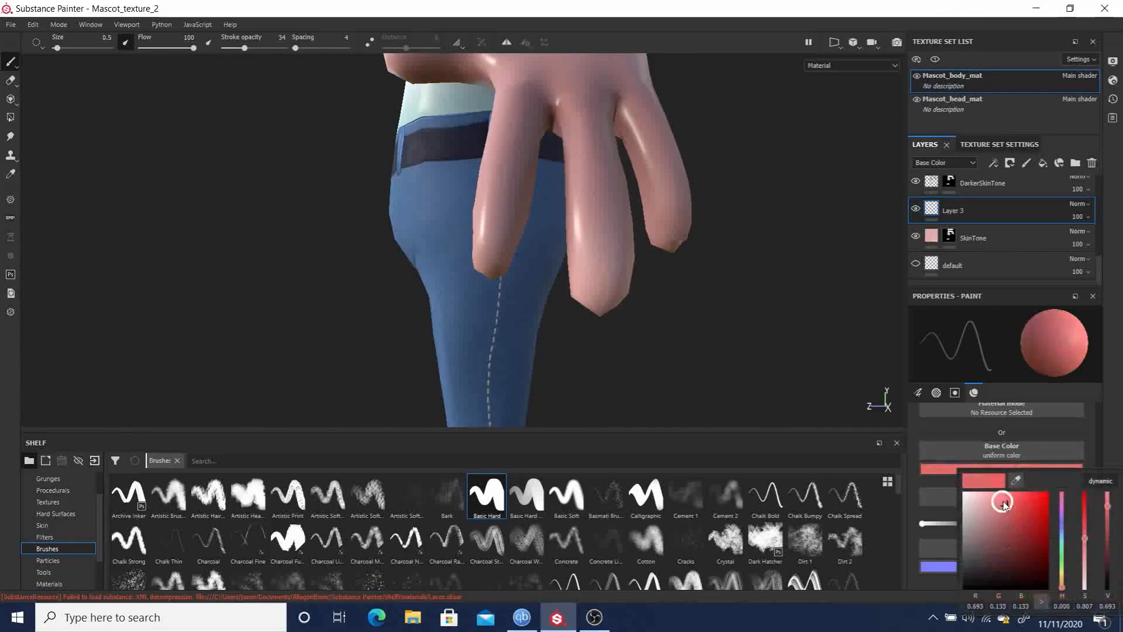
{"action": "left_click", "coordinate": [934, 530]}
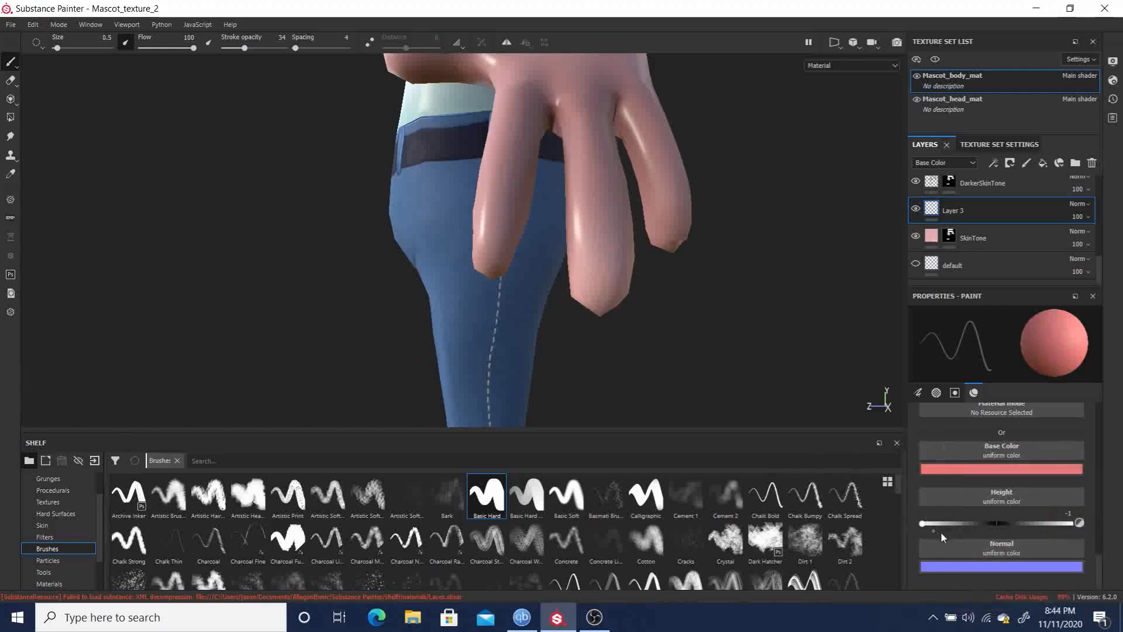
{"action": "left_click", "coordinate": [1069, 513]}
{"action": "type", "text": "-0.75"}
{"action": "key", "text": "Return"}
Rename Layer 3 as Fingernails_depthColor.
{"action": "double_click", "coordinate": [950, 209]}
{"action": "type", "text": "Fingernails"}
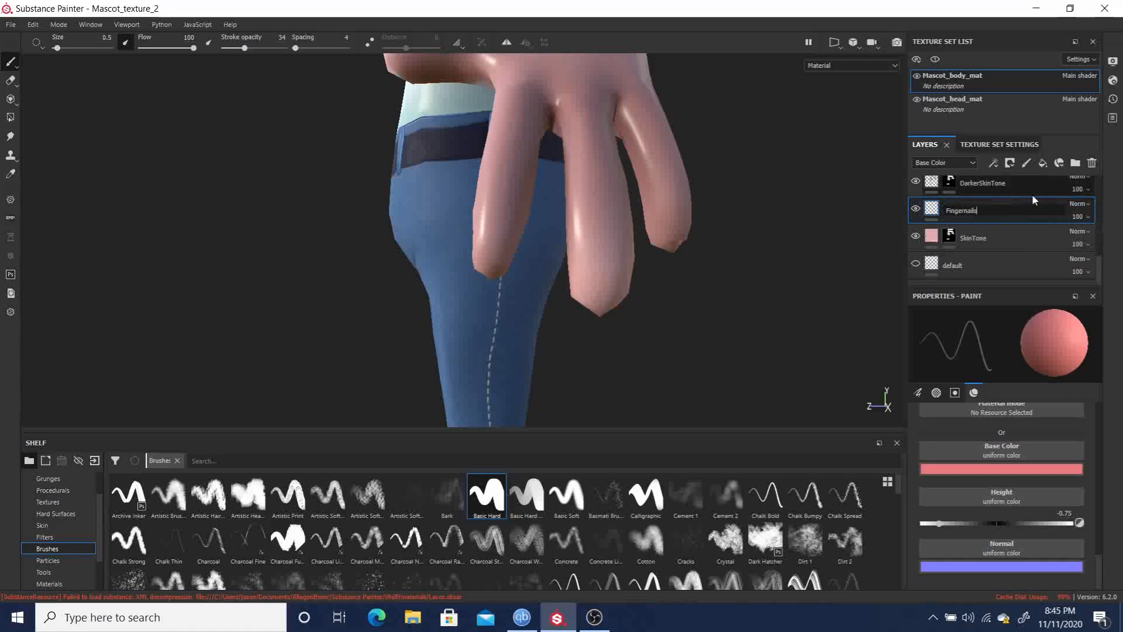
{"action": "type", "text": "_depthColor"}
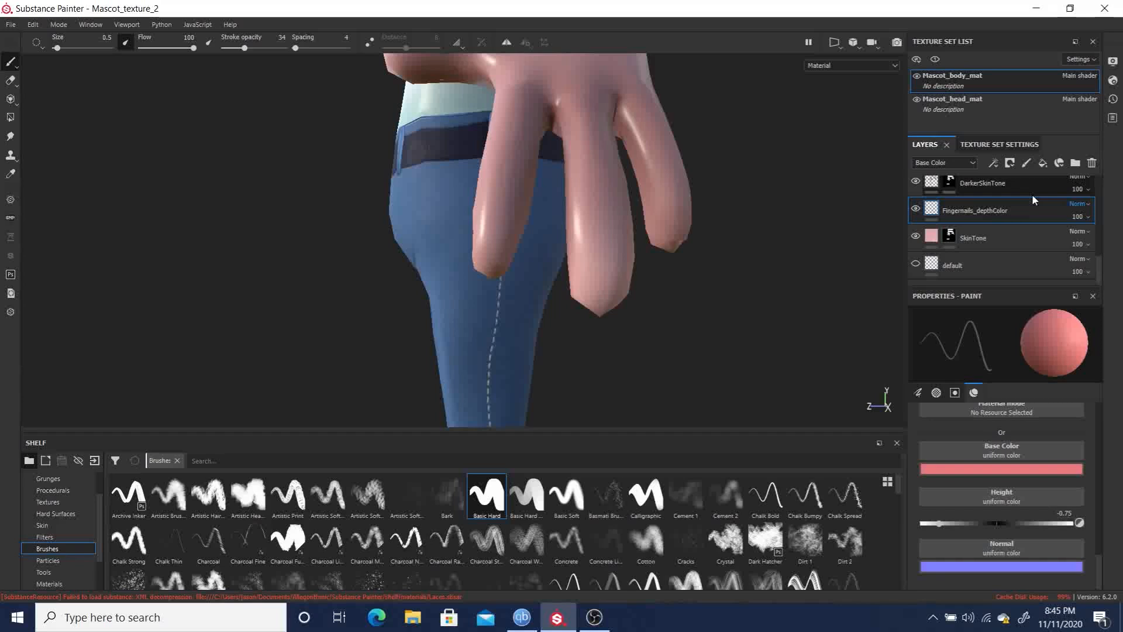
{"action": "key", "text": "Return"}
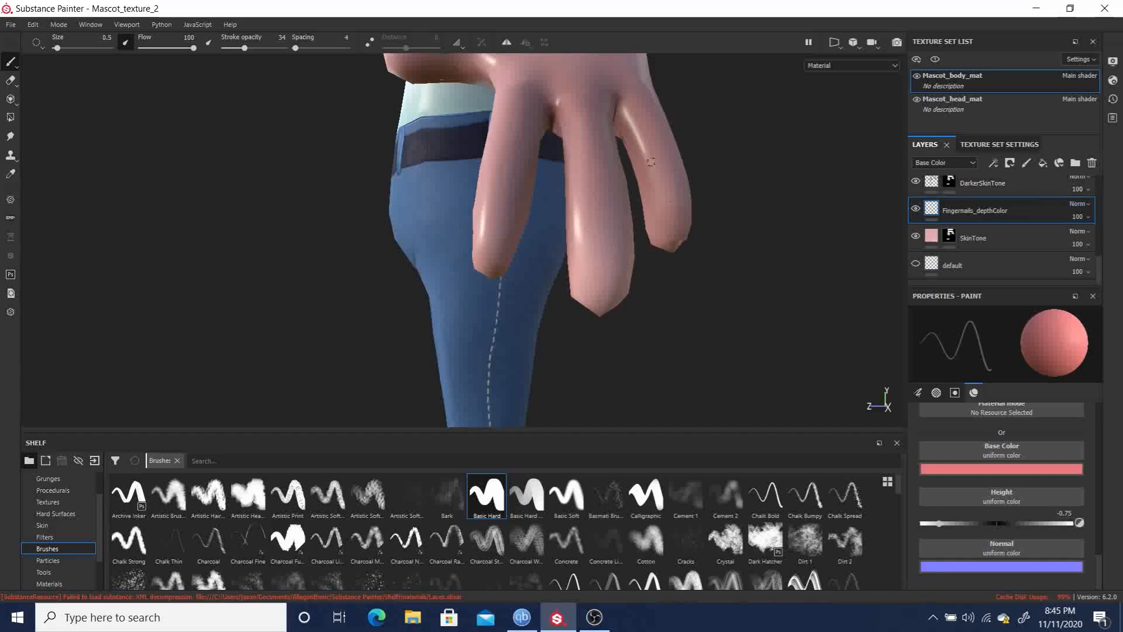
Turn on symmetry and paint a closed fingernail outline on the tip of the middle finger.
{"action": "left_click", "coordinate": [507, 42]}
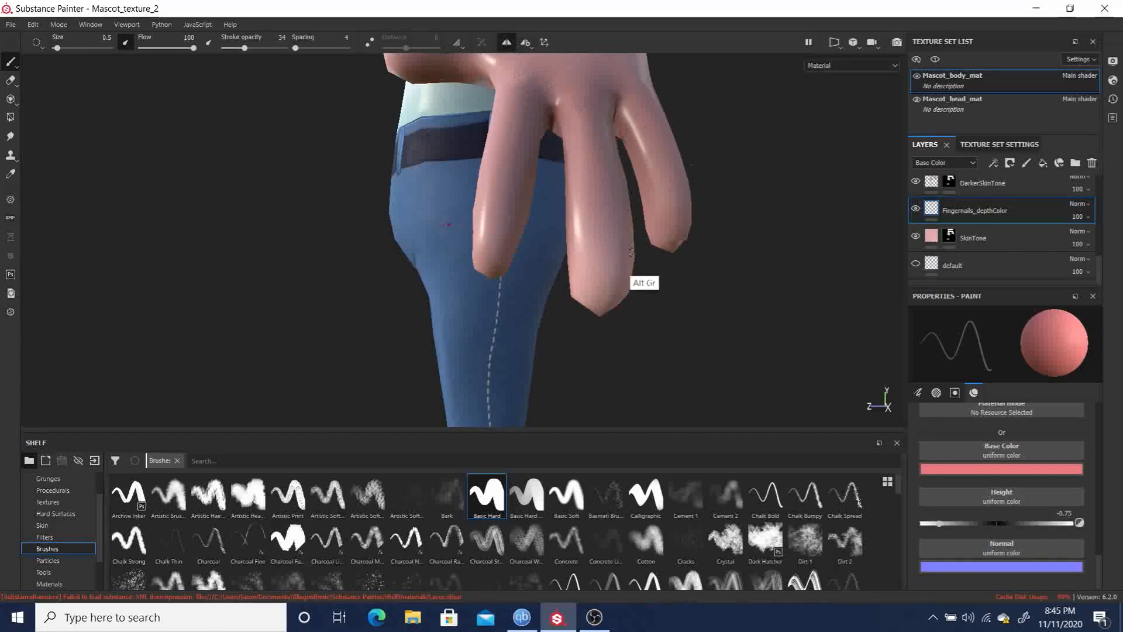
{"action": "mouse_move", "coordinate": [758, 275]}
{"action": "left_mouse_down", "text": "alt"}
{"action": "mouse_move", "coordinate": [696, 293]}
{"action": "mouse_move", "coordinate": [704, 269]}
{"action": "mouse_move", "coordinate": [692, 226]}
{"action": "mouse_move", "coordinate": [692, 276]}
{"action": "mouse_move", "coordinate": [626, 266]}
{"action": "left_mouse_up", "text": "alt"}
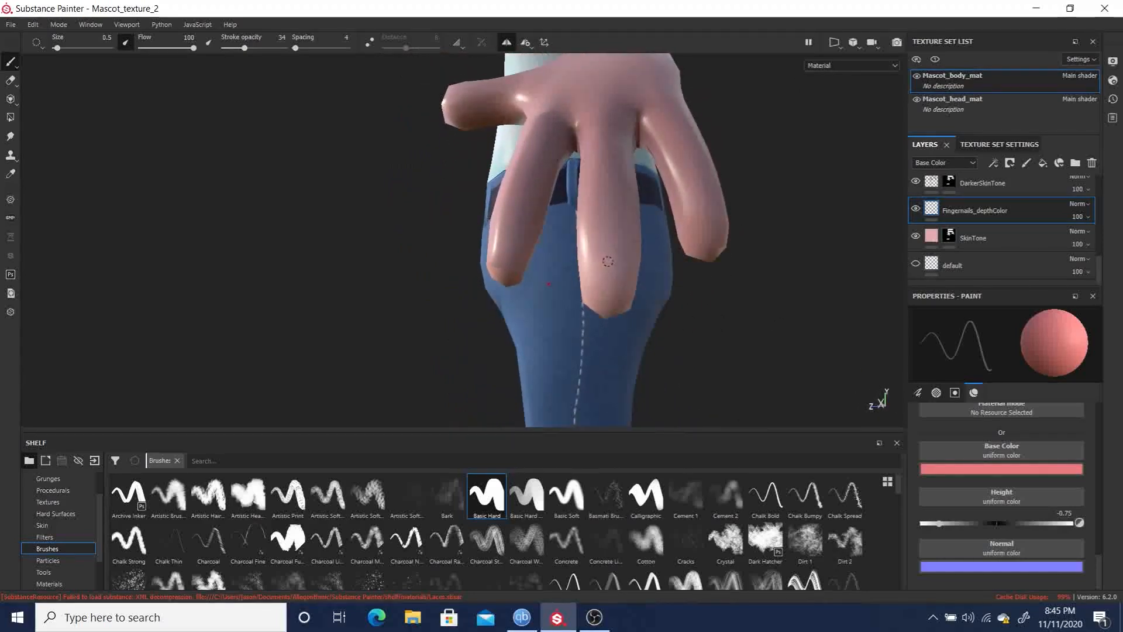
{"action": "mouse_move", "coordinate": [613, 263]}
{"action": "left_mouse_down"}
{"action": "mouse_move", "coordinate": [597, 286]}
{"action": "mouse_move", "coordinate": [588, 272]}
{"action": "mouse_move", "coordinate": [604, 300]}
{"action": "mouse_move", "coordinate": [627, 288]}
{"action": "left_mouse_up"}
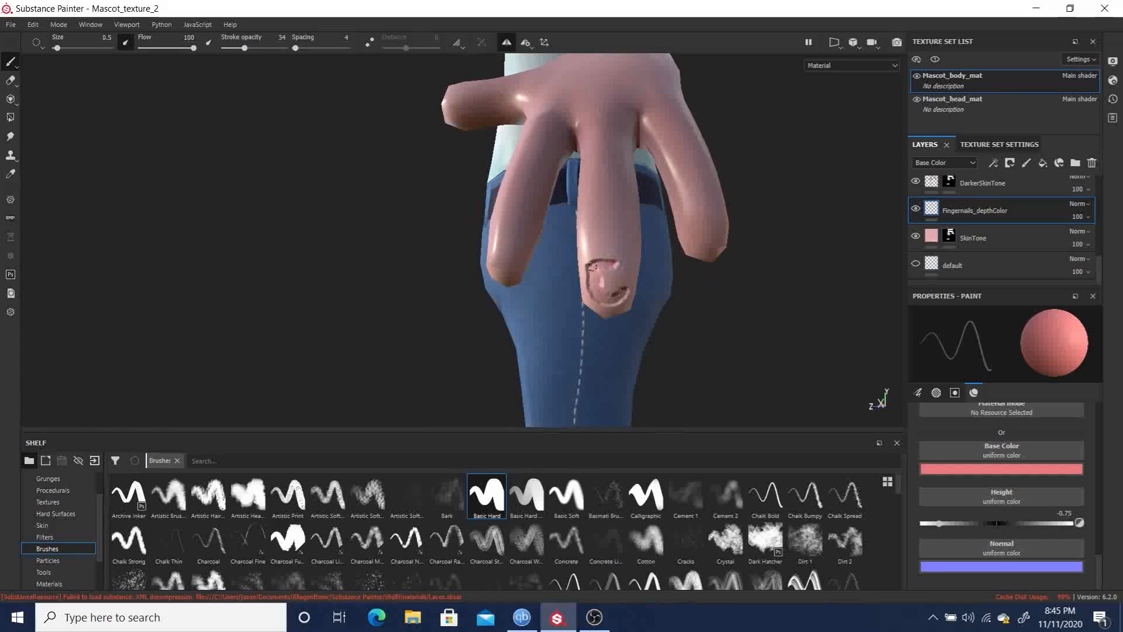
{"action": "mouse_move", "coordinate": [595, 285]}
{"action": "left_mouse_down"}
{"action": "mouse_move", "coordinate": [614, 290]}
{"action": "mouse_move", "coordinate": [615, 268]}
{"action": "left_mouse_up"}
{"action": "left_click_drag", "start_coordinate": [626, 268], "coordinate": [631, 283]}
{"action": "left_click_drag", "start_coordinate": [709, 156], "coordinate": [870, 229], "text": "alt"}
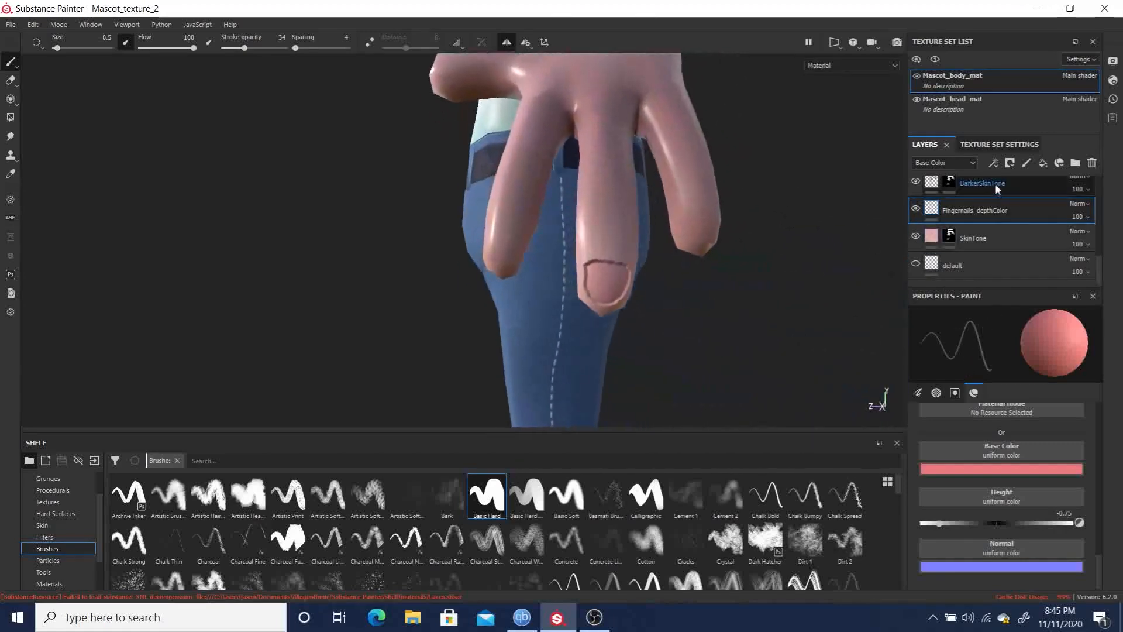
Add a Blur filter to the Fingernails_depthColor layer.
{"action": "right_click", "coordinate": [975, 207]}
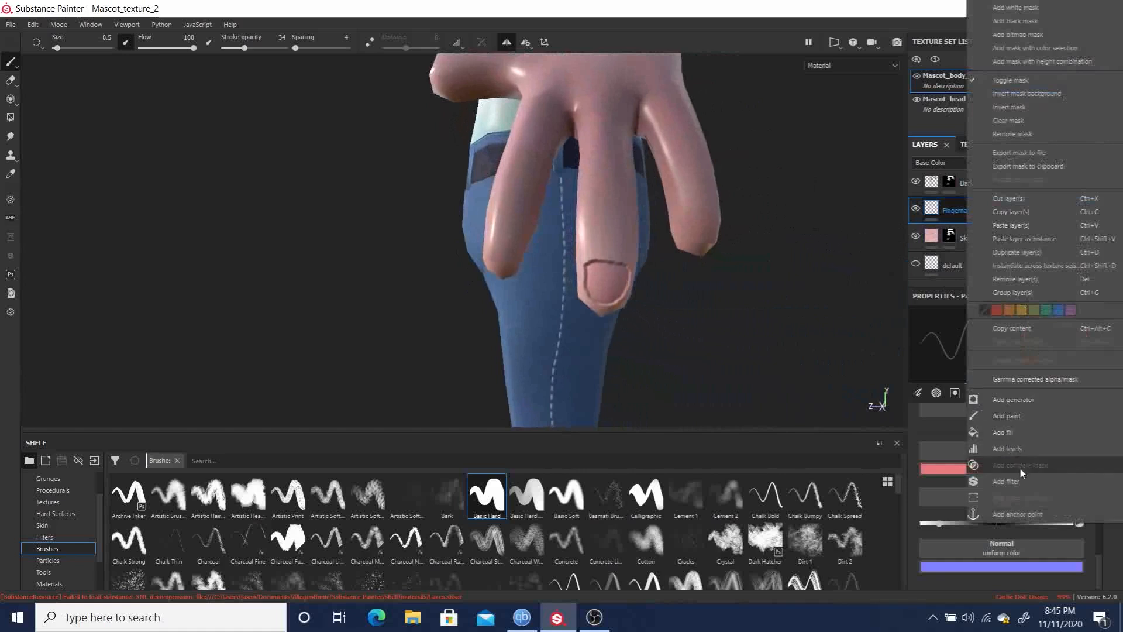
{"action": "left_click", "coordinate": [1012, 482]}
{"action": "left_click", "coordinate": [995, 358]}
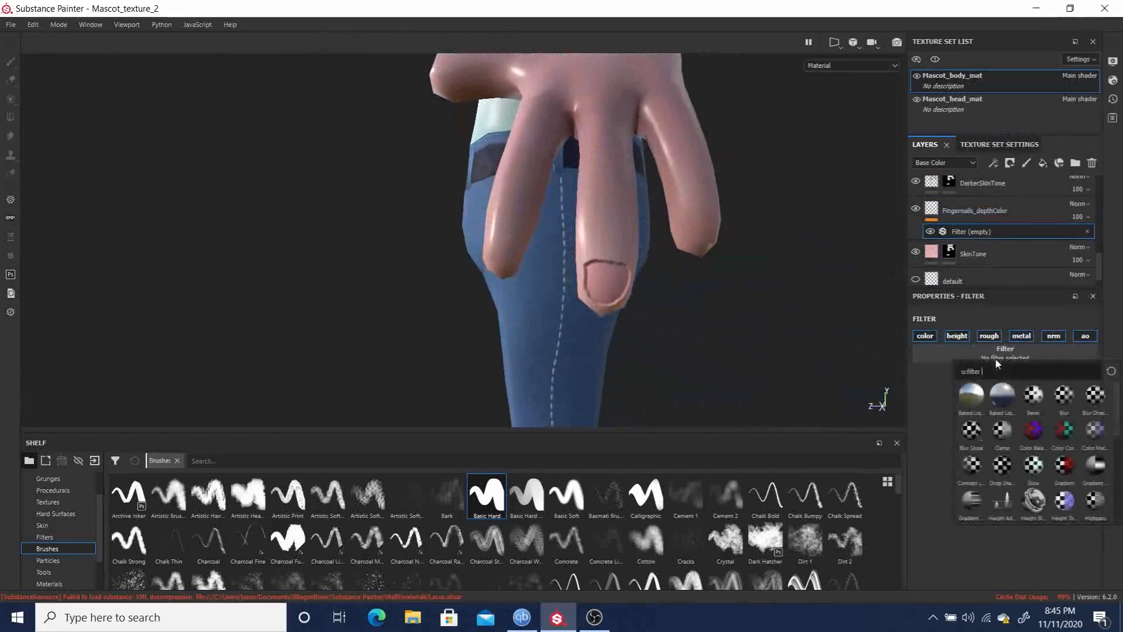
{"action": "left_click", "coordinate": [1063, 400]}
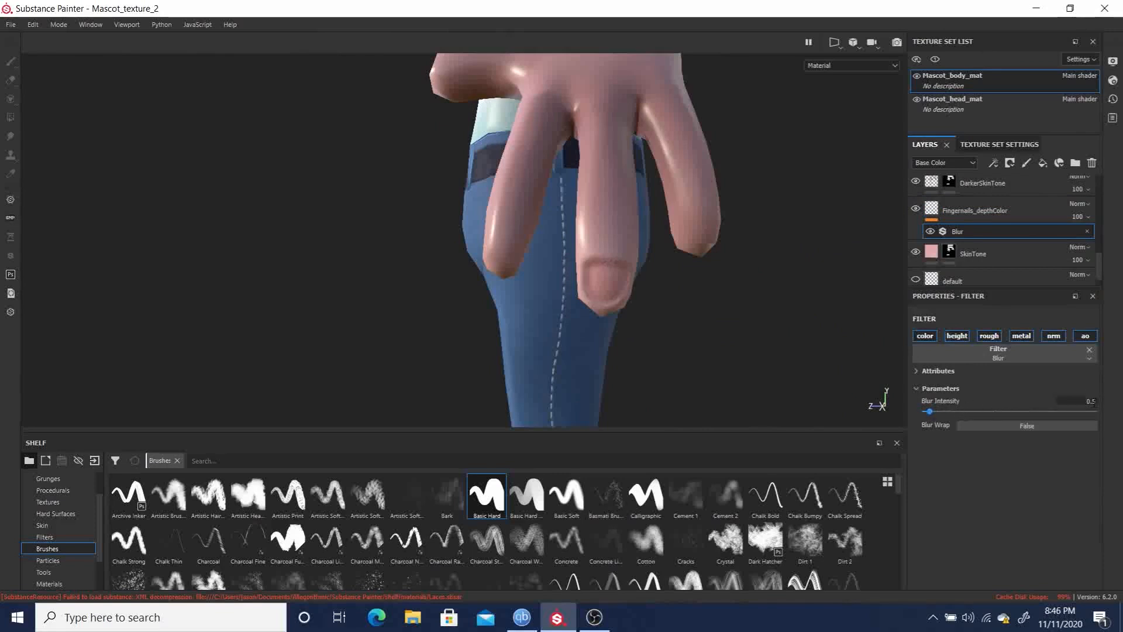
Try Blur Intensity values of 0.001, 1.01 and 0.1 on the fingernail layer's filter.
{"action": "type", "text": "1"}
{"action": "key", "text": "Return"}
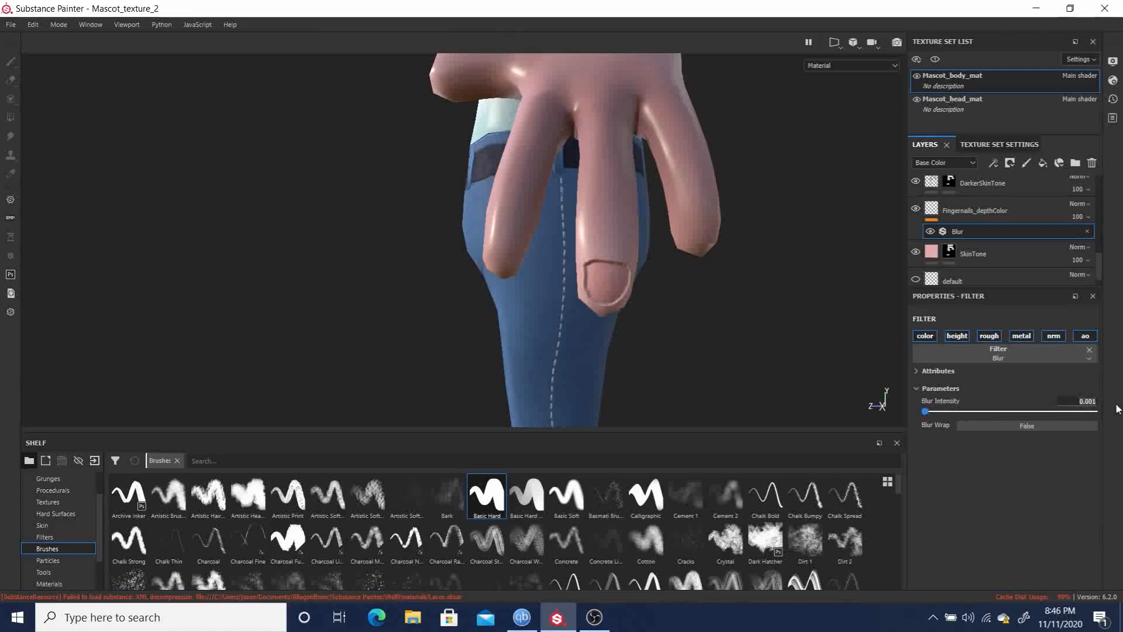
{"action": "key", "text": "BackSpace"}
{"action": "key", "text": "Return"}
{"action": "key", "text": "Return"}
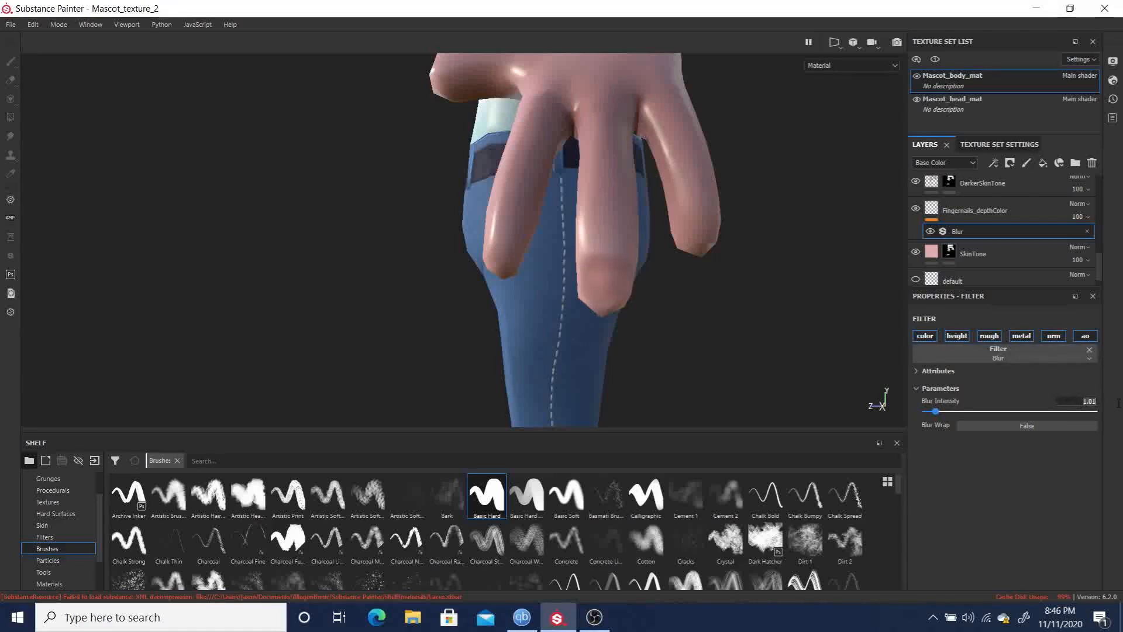
{"action": "type", "text": "0.1"}
{"action": "key", "text": "Return"}
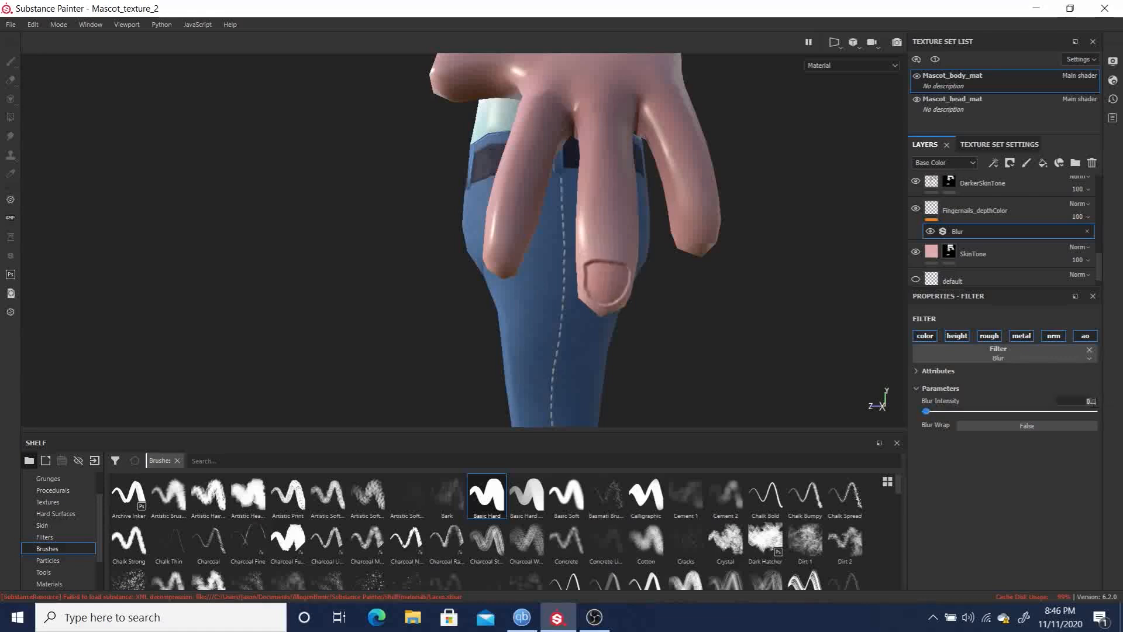
Set the Blur filter's intensity to 0.15.
{"action": "key", "text": "BackSpace"}
{"action": "type", "text": "2"}
{"action": "key", "text": "Return"}
{"action": "key", "text": "Return"}
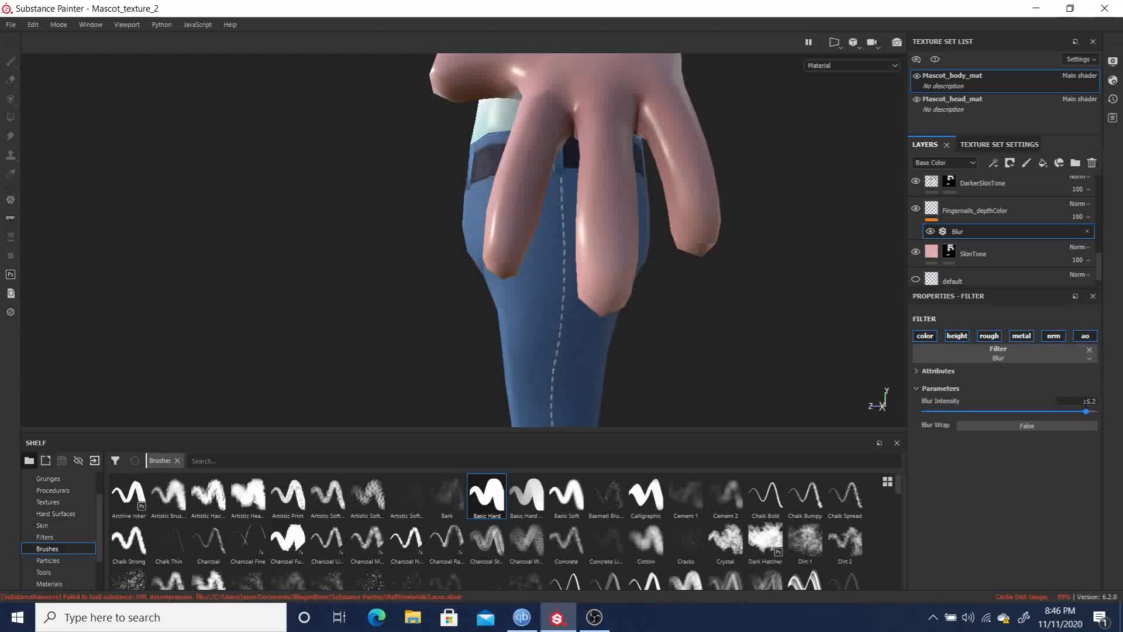
{"action": "key", "text": "BackSpace"}
{"action": "key", "text": "Return"}
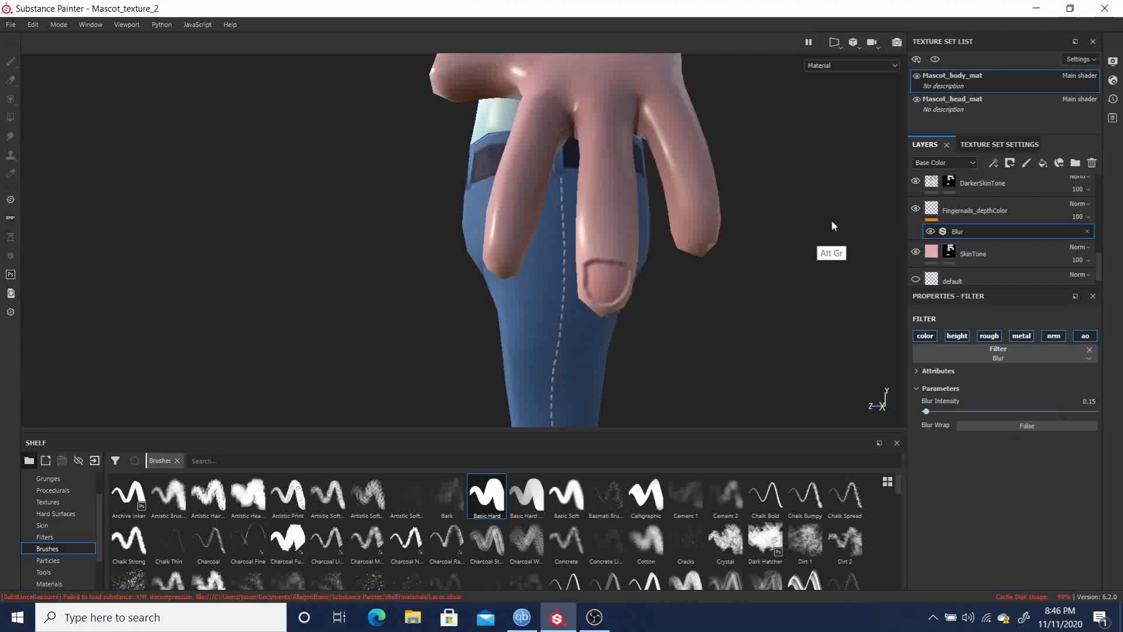
Paint a closed fingernail outline on the tip of the outer finger on the Fingernails_depthColor layer.
{"action": "left_click_drag", "start_coordinate": [782, 318], "coordinate": [692, 146], "text": "alt"}
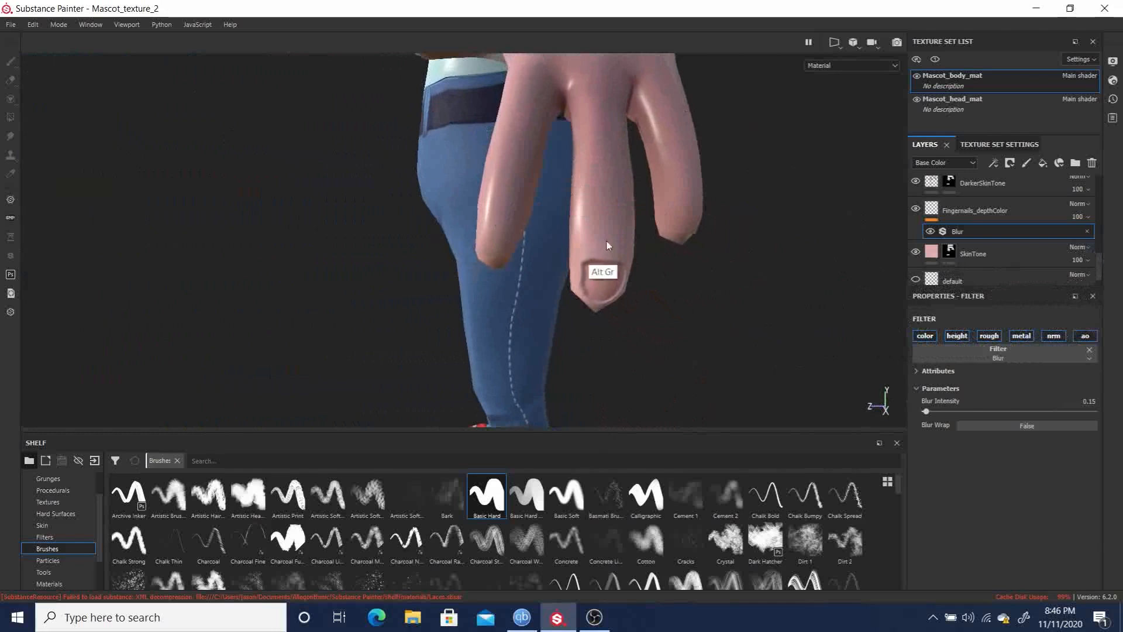
{"action": "left_click", "coordinate": [962, 211]}
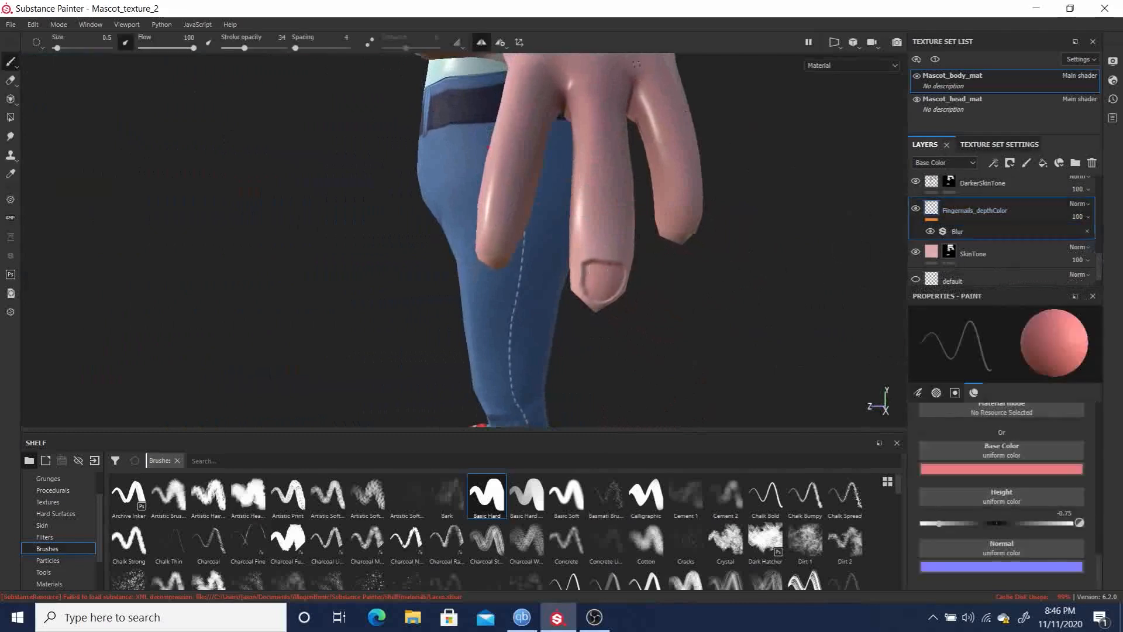
{"action": "left_click_drag", "start_coordinate": [809, 260], "coordinate": [715, 255], "text": "alt"}
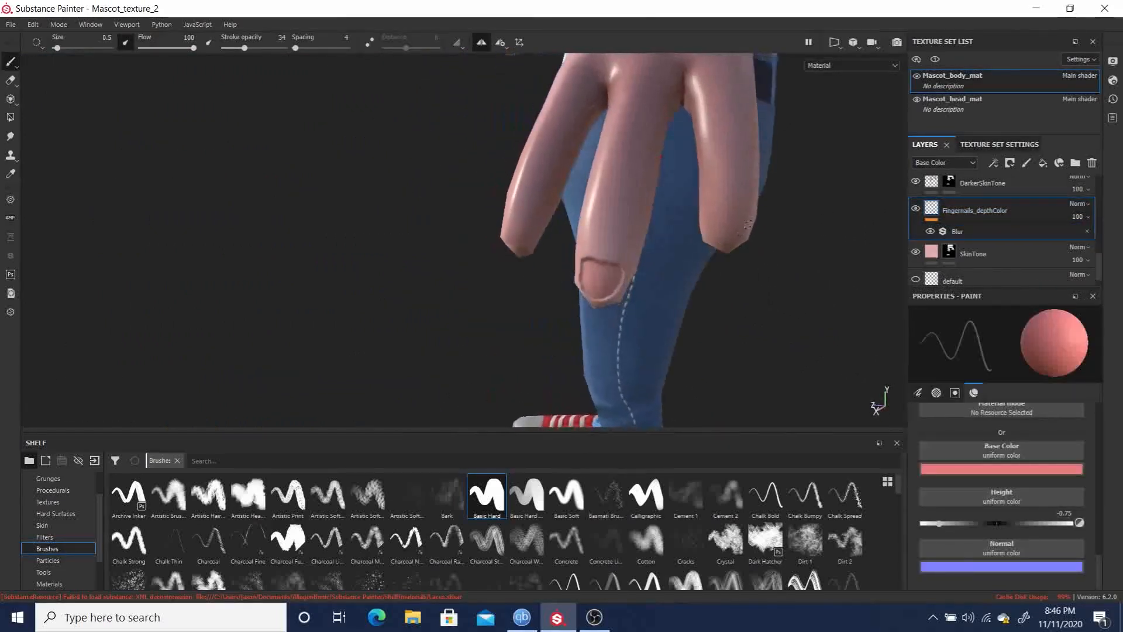
{"action": "mouse_move", "coordinate": [744, 197]}
{"action": "left_mouse_down"}
{"action": "mouse_move", "coordinate": [715, 204]}
{"action": "mouse_move", "coordinate": [715, 223]}
{"action": "mouse_move", "coordinate": [740, 225]}
{"action": "mouse_move", "coordinate": [722, 207]}
{"action": "mouse_move", "coordinate": [728, 221]}
{"action": "mouse_move", "coordinate": [731, 204]}
{"action": "mouse_move", "coordinate": [735, 224]}
{"action": "mouse_move", "coordinate": [719, 225]}
{"action": "mouse_move", "coordinate": [742, 223]}
{"action": "left_mouse_up"}
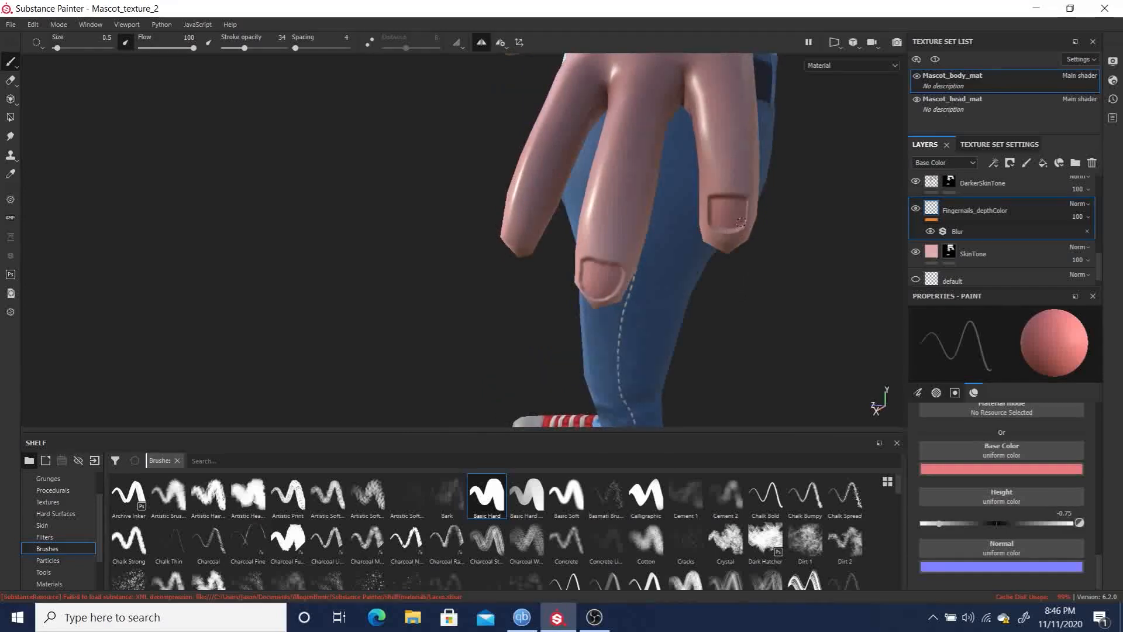
Paint a closed fingernail outline on the tip of the index finger, beside the thumb.
{"action": "mouse_move", "coordinate": [828, 269]}
{"action": "left_mouse_down", "text": "alt"}
{"action": "mouse_move", "coordinate": [840, 276]}
{"action": "mouse_move", "coordinate": [847, 221]}
{"action": "mouse_move", "coordinate": [860, 246]}
{"action": "mouse_move", "coordinate": [842, 282]}
{"action": "left_mouse_up", "text": "alt"}
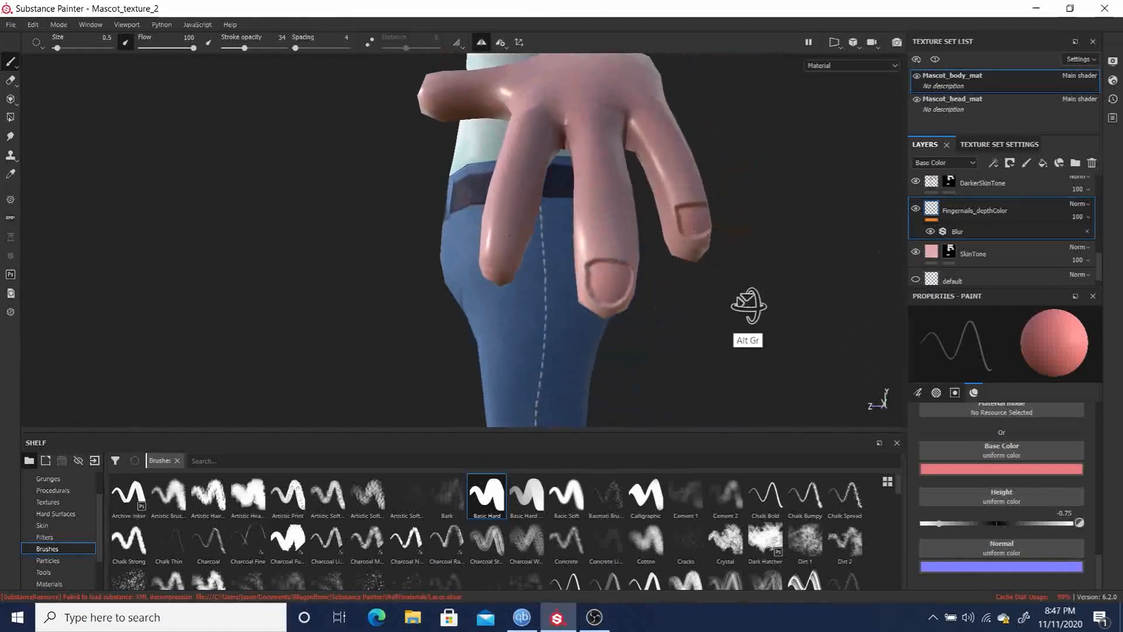
{"action": "left_click_drag", "start_coordinate": [749, 306], "coordinate": [796, 327], "text": "alt"}
{"action": "mouse_move", "coordinate": [503, 229]}
{"action": "left_mouse_down"}
{"action": "mouse_move", "coordinate": [484, 225]}
{"action": "mouse_move", "coordinate": [485, 246]}
{"action": "mouse_move", "coordinate": [502, 251]}
{"action": "mouse_move", "coordinate": [507, 230]}
{"action": "left_mouse_up"}
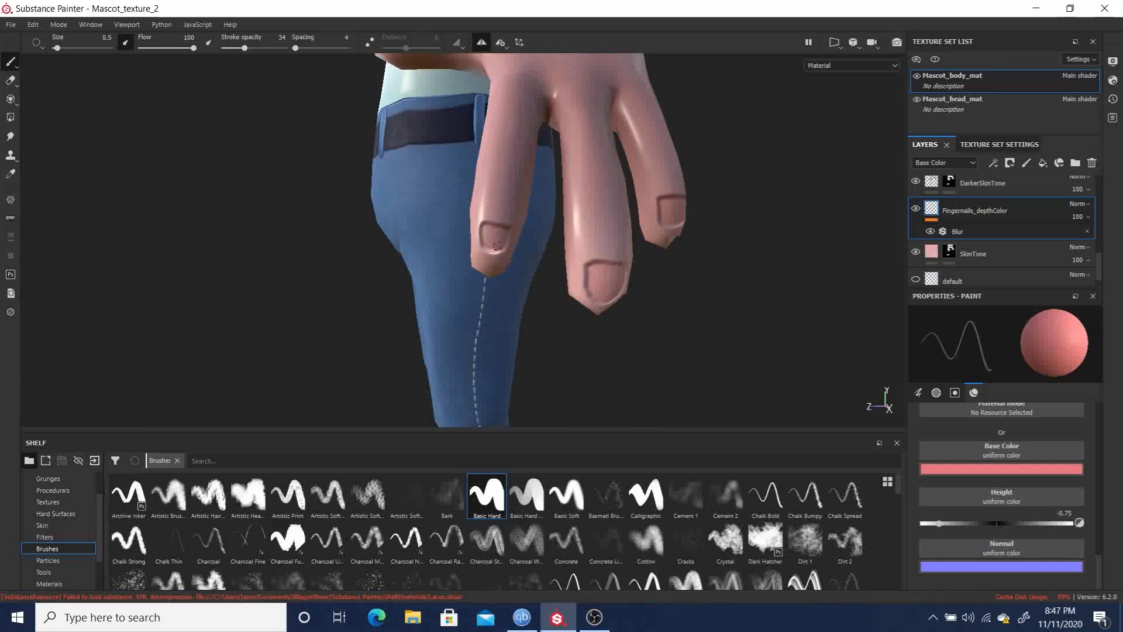
{"action": "left_click_drag", "start_coordinate": [513, 227], "coordinate": [480, 221]}
{"action": "left_click_drag", "start_coordinate": [838, 206], "coordinate": [515, 207], "text": "alt"}
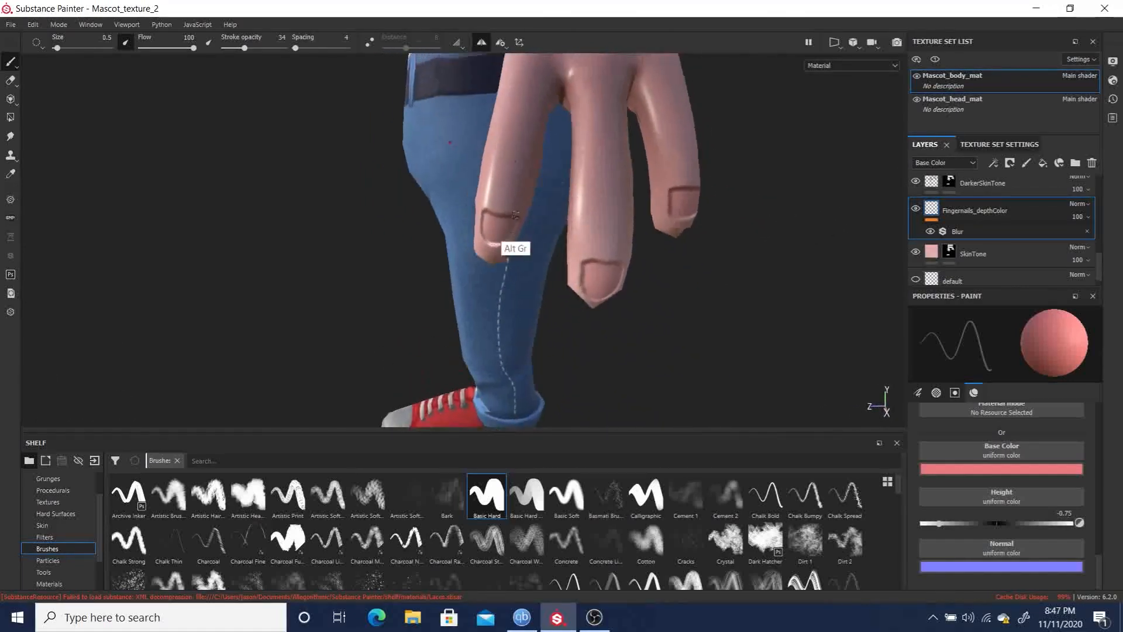
Try painting a closed nail outline on the tip of the thumb.
{"action": "left_click_drag", "start_coordinate": [305, 229], "coordinate": [787, 342], "text": "alt"}
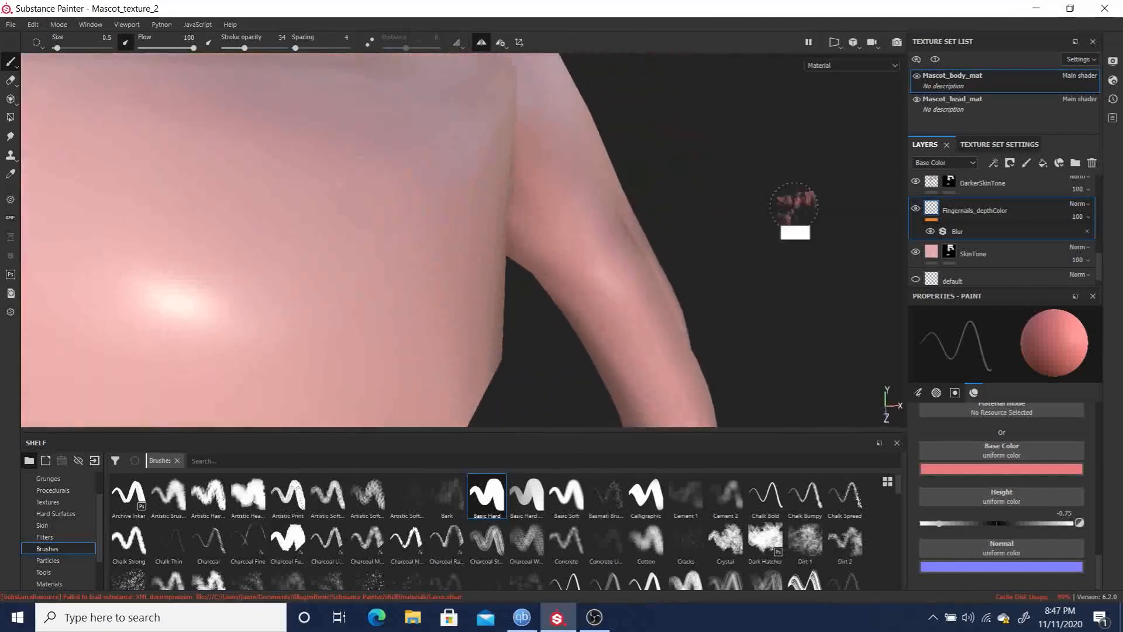
{"action": "left_click_drag", "start_coordinate": [739, 196], "coordinate": [688, 220], "text": "alt"}
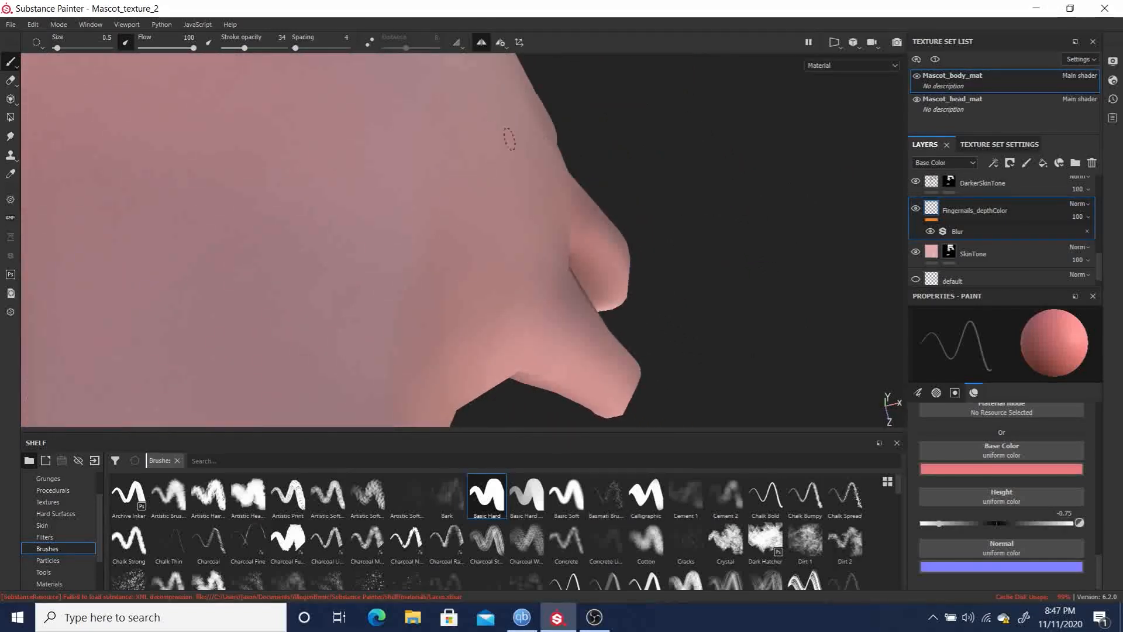
{"action": "key", "text": "f"}
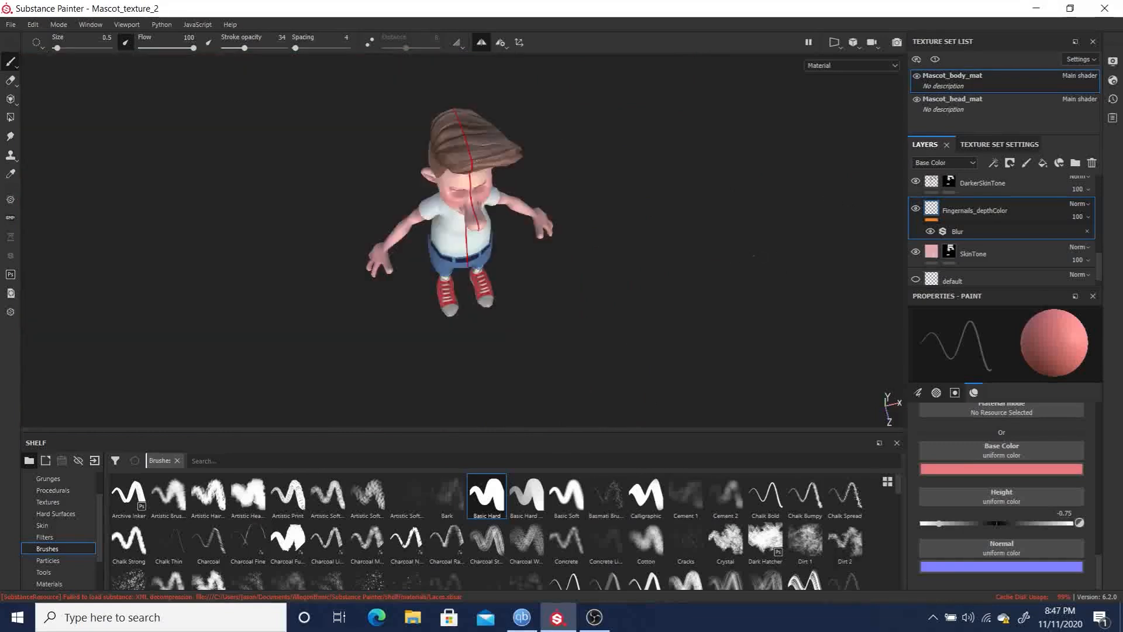
{"action": "left_click_drag", "start_coordinate": [757, 256], "coordinate": [524, 212], "text": "alt"}
{"action": "right_click_drag", "start_coordinate": [731, 263], "coordinate": [839, 369], "text": "alt"}
{"action": "middle_click_drag", "start_coordinate": [673, 304], "coordinate": [636, 110], "text": "alt"}
{"action": "left_click_drag", "start_coordinate": [629, 196], "coordinate": [498, 227], "text": "alt"}
{"action": "right_click_drag", "start_coordinate": [498, 226], "coordinate": [553, 284], "text": "alt"}
{"action": "left_click_drag", "start_coordinate": [564, 233], "coordinate": [667, 266], "text": "alt"}
{"action": "right_click_drag", "start_coordinate": [667, 266], "coordinate": [732, 261], "text": "alt"}
{"action": "left_click_drag", "start_coordinate": [732, 262], "coordinate": [609, 193], "text": "alt"}
{"action": "right_click_drag", "start_coordinate": [609, 193], "coordinate": [1015, 360], "text": "alt"}
{"action": "left_click_drag", "start_coordinate": [661, 158], "coordinate": [602, 234], "text": "alt"}
{"action": "right_click_drag", "start_coordinate": [562, 176], "coordinate": [1051, 408], "text": "alt"}
{"action": "middle_click_drag", "start_coordinate": [571, 151], "coordinate": [419, 161], "text": "alt"}
{"action": "left_click_drag", "start_coordinate": [609, 230], "coordinate": [752, 306], "text": "alt"}
{"action": "right_click_drag", "start_coordinate": [752, 306], "coordinate": [534, 209], "text": "alt"}
{"action": "left_click_drag", "start_coordinate": [534, 209], "coordinate": [541, 156], "text": "alt"}
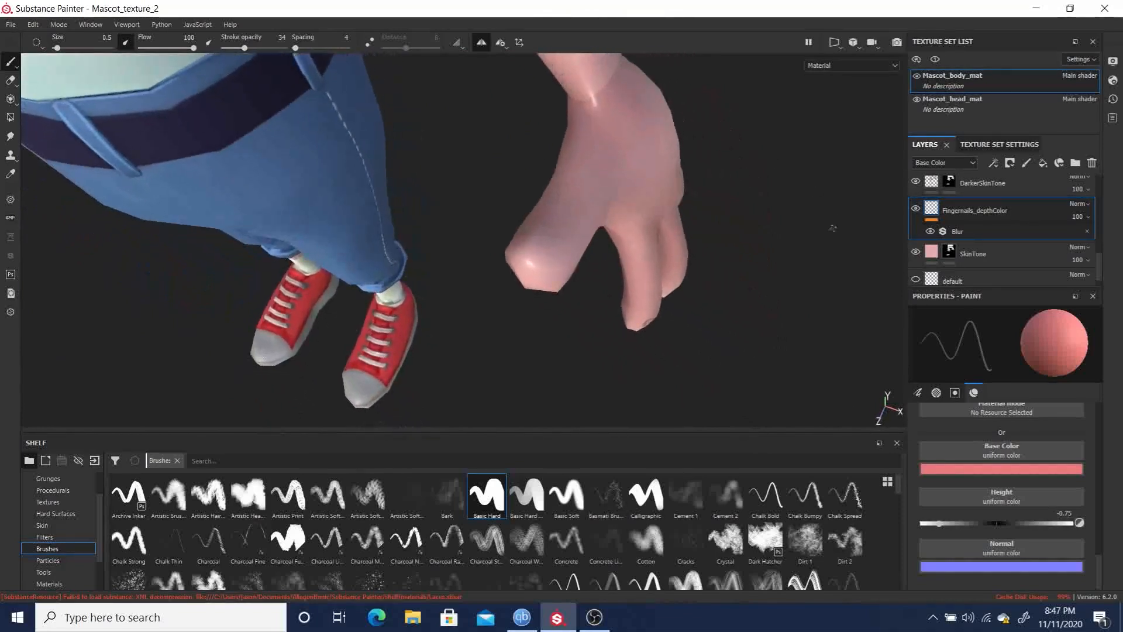
{"action": "key", "text": "alt"}
{"action": "mouse_move", "coordinate": [780, 226]}
{"action": "left_mouse_down", "text": "alt"}
{"action": "mouse_move", "coordinate": [815, 251]}
{"action": "mouse_move", "coordinate": [596, 238]}
{"action": "mouse_move", "coordinate": [546, 210]}
{"action": "mouse_move", "coordinate": [538, 229]}
{"action": "mouse_move", "coordinate": [550, 236]}
{"action": "mouse_move", "coordinate": [573, 223]}
{"action": "mouse_move", "coordinate": [547, 245]}
{"action": "mouse_move", "coordinate": [542, 215]}
{"action": "mouse_move", "coordinate": [557, 230]}
{"action": "left_mouse_up", "text": "alt"}
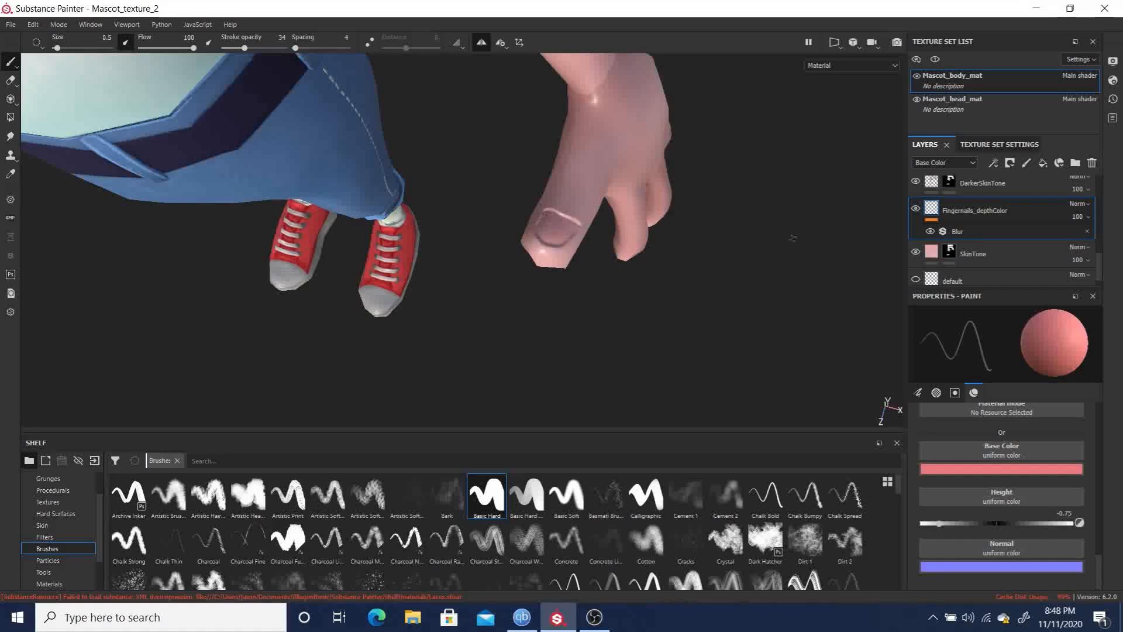
Try cleaning up the upper edge of the thumbnail outline with a 0.93 size eraser.
{"action": "key", "text": "e"}
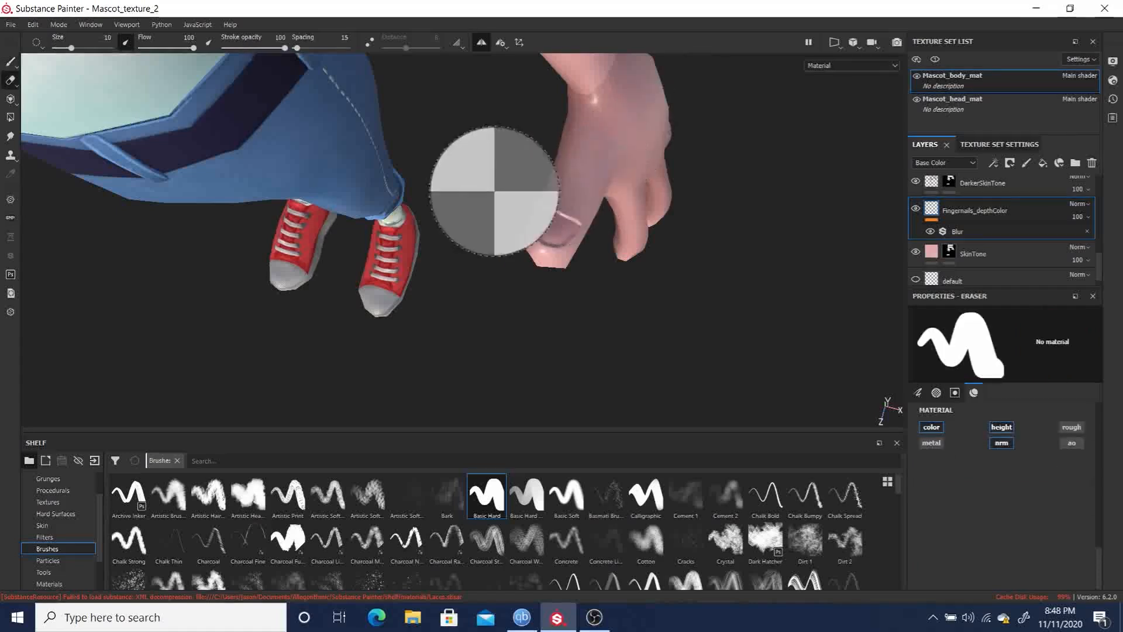
{"action": "right_click_drag", "start_coordinate": [580, 167], "coordinate": [551, 199], "text": "ctrl"}
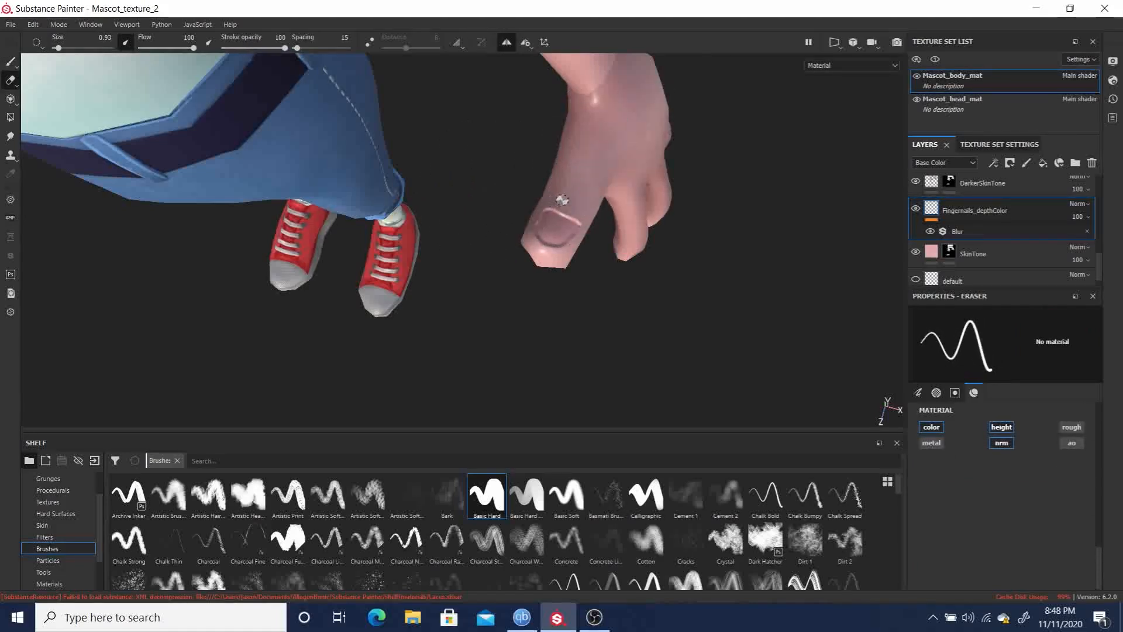
{"action": "left_click_drag", "start_coordinate": [562, 201], "coordinate": [578, 215]}
{"action": "key", "text": "1"}
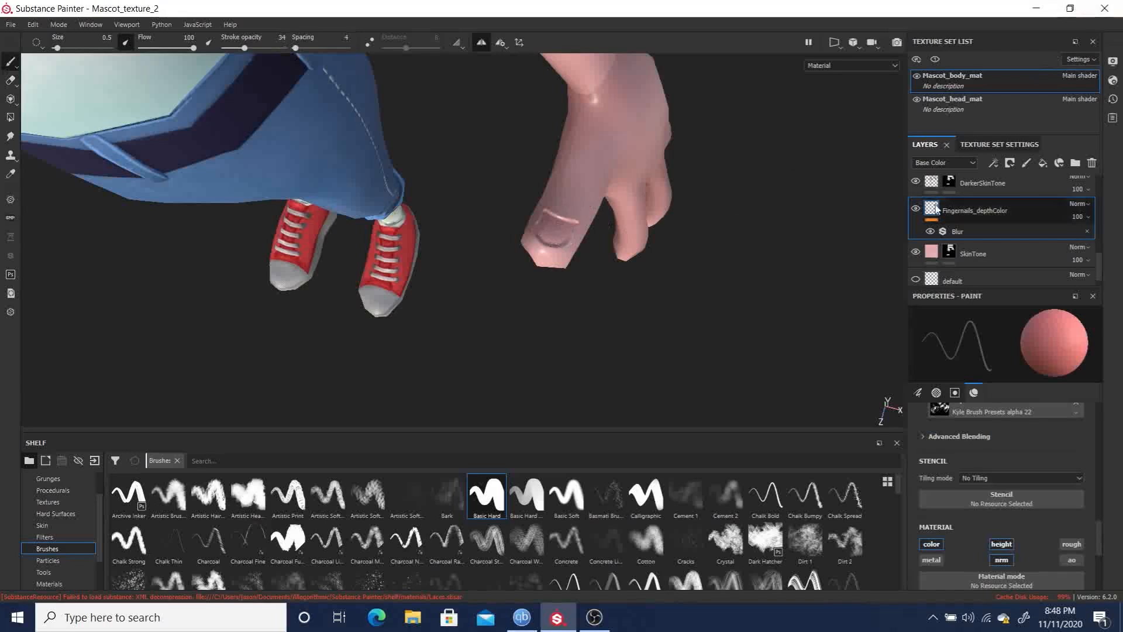
{"action": "left_click_drag", "start_coordinate": [779, 201], "coordinate": [802, 152], "text": "alt"}
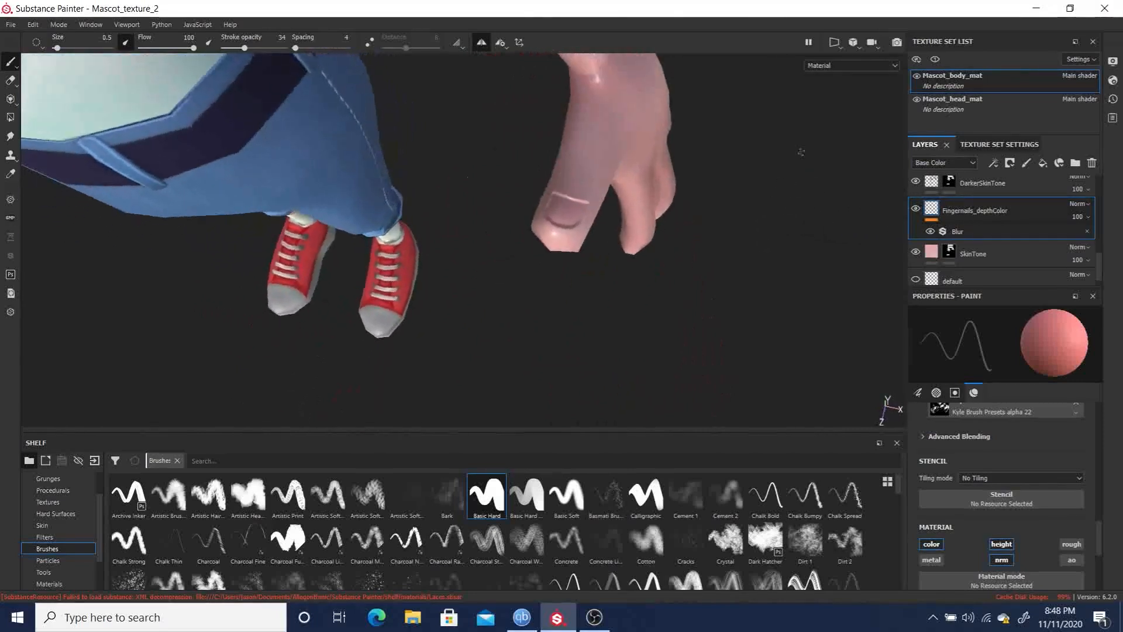
Undo the erasing and the painted nail outline on the thumb.
{"action": "key", "text": "ctrl+z"}
{"action": "key", "text": "ctrl+z"}
{"action": "key", "text": "ctrl+z"}
{"action": "key", "text": "ctrl+z"}
Try repainting the thumbnail outline with short strokes, and undo them.
{"action": "left_click_drag", "start_coordinate": [557, 192], "coordinate": [588, 202]}
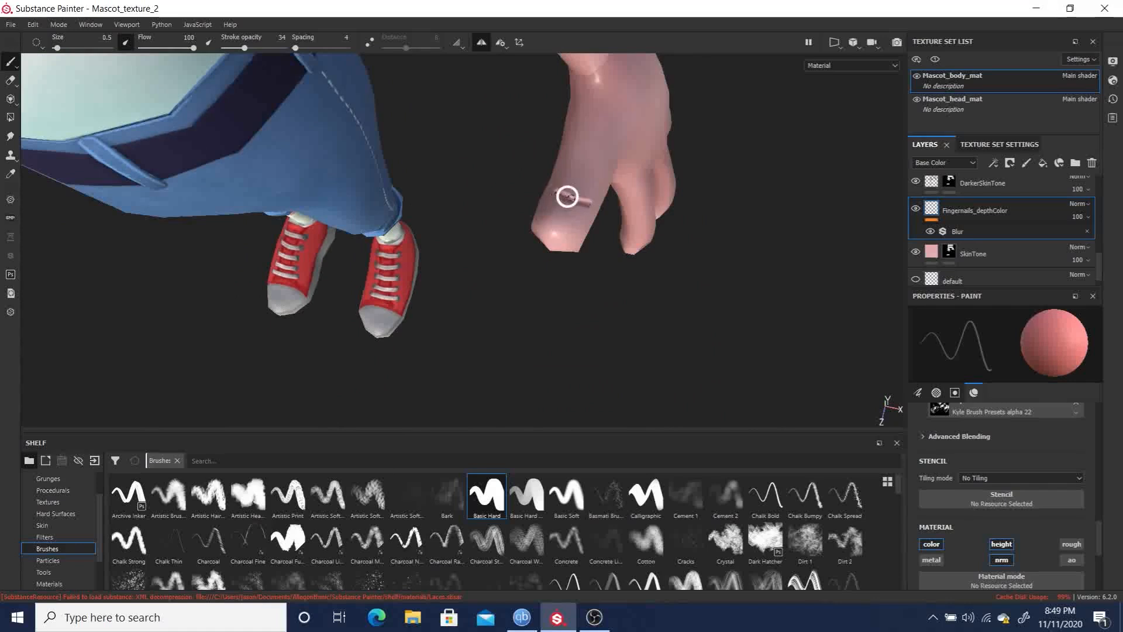
{"action": "mouse_move", "coordinate": [566, 197]}
{"action": "left_mouse_down"}
{"action": "mouse_move", "coordinate": [584, 215]}
{"action": "mouse_move", "coordinate": [566, 226]}
{"action": "mouse_move", "coordinate": [550, 215]}
{"action": "mouse_move", "coordinate": [554, 197]}
{"action": "left_mouse_up"}
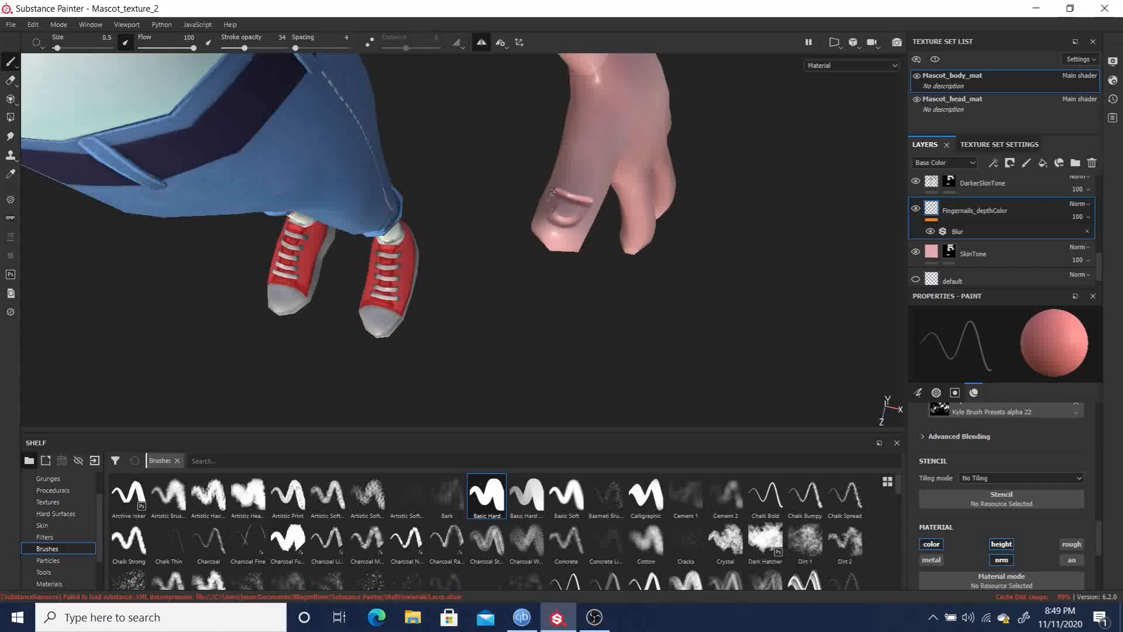
{"action": "key", "text": "ctrl+z"}
{"action": "key", "text": "ctrl+z"}
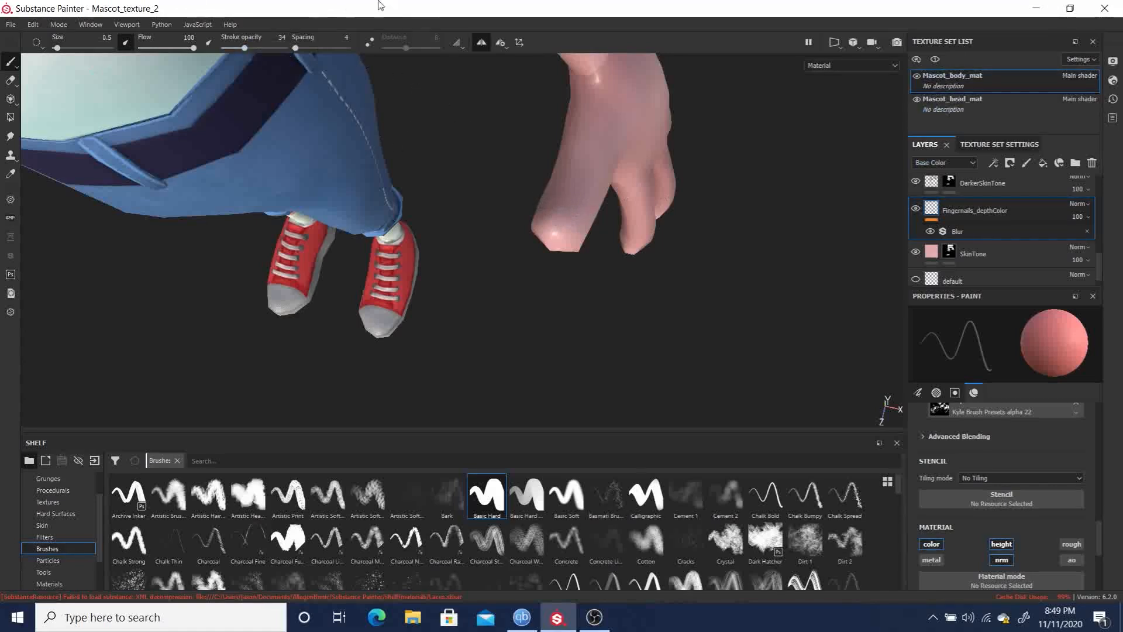
Try painting the thumbnail outline at a stroke opacity of 100, and undo it.
{"action": "left_click_drag", "start_coordinate": [242, 47], "coordinate": [287, 47]}
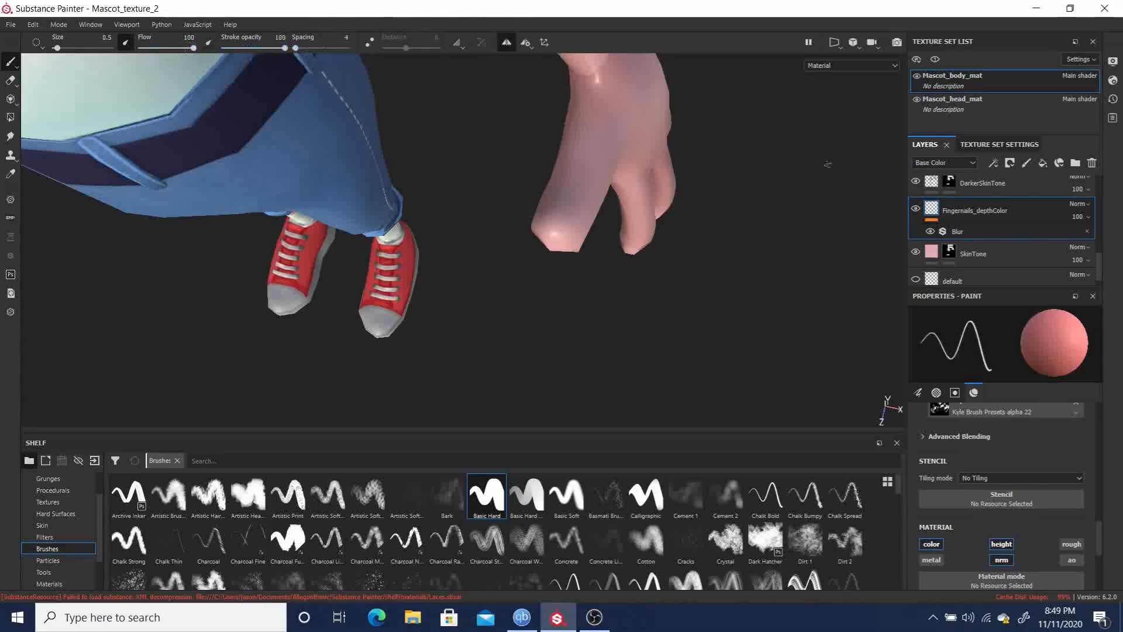
{"action": "mouse_move", "coordinate": [557, 199]}
{"action": "left_mouse_down"}
{"action": "mouse_move", "coordinate": [589, 208]}
{"action": "mouse_move", "coordinate": [580, 226]}
{"action": "mouse_move", "coordinate": [547, 228]}
{"action": "mouse_move", "coordinate": [550, 201]}
{"action": "mouse_move", "coordinate": [569, 210]}
{"action": "mouse_move", "coordinate": [556, 220]}
{"action": "mouse_move", "coordinate": [551, 206]}
{"action": "mouse_move", "coordinate": [579, 212]}
{"action": "left_mouse_up"}
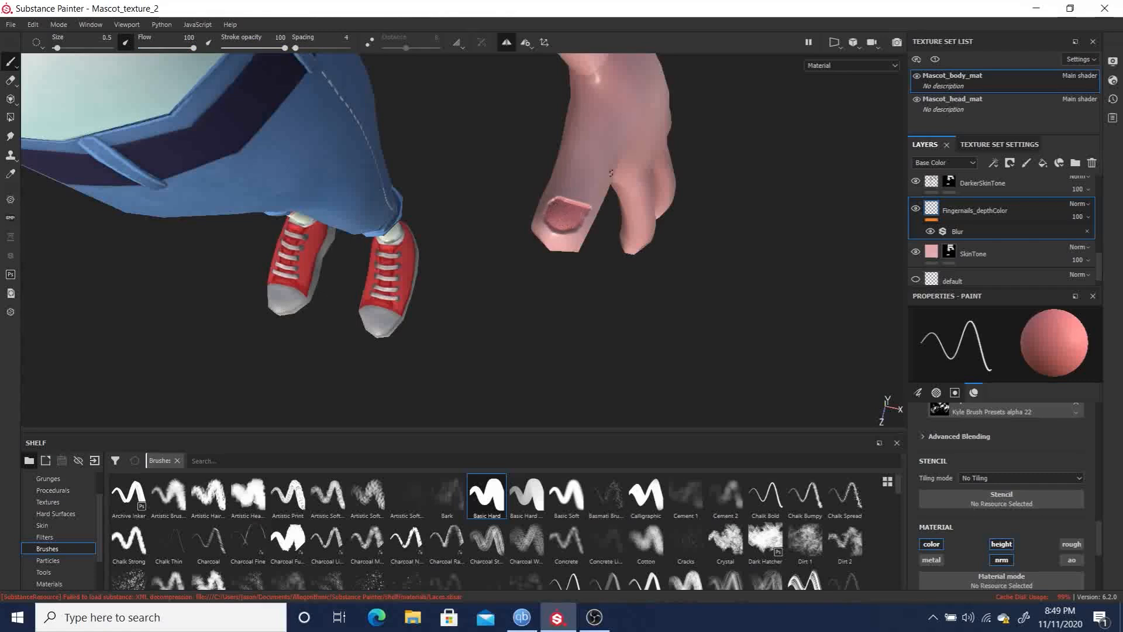
{"action": "key", "text": "ctrl+z"}
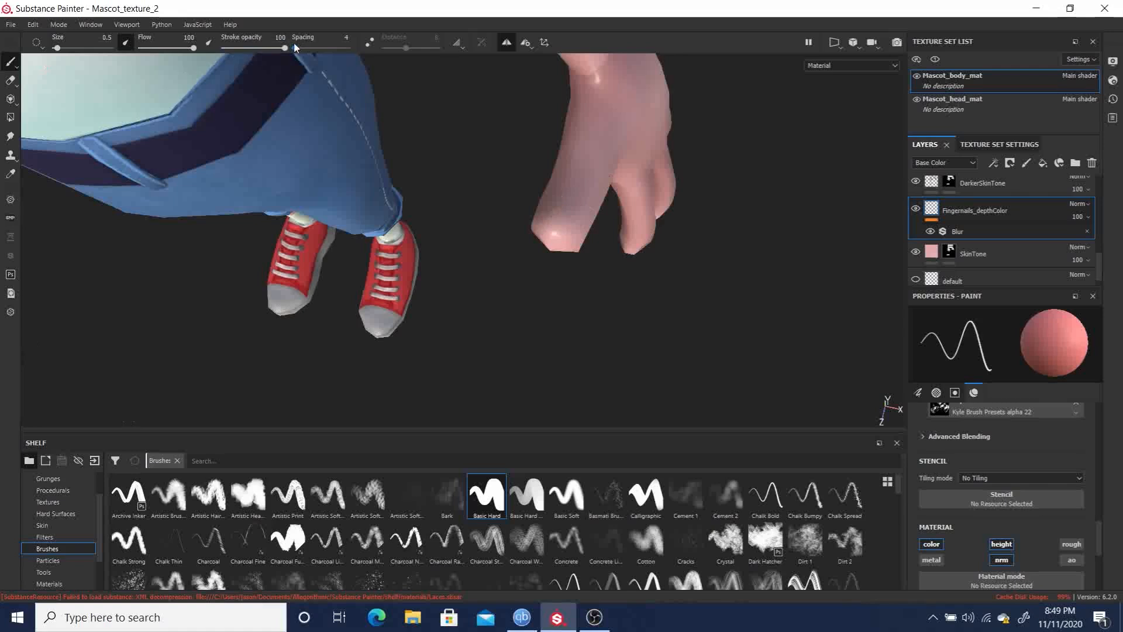
Set the stroke opacity to 41 and paint a closed nail outline on the tip of the thumb.
{"action": "left_click", "coordinate": [248, 47]}
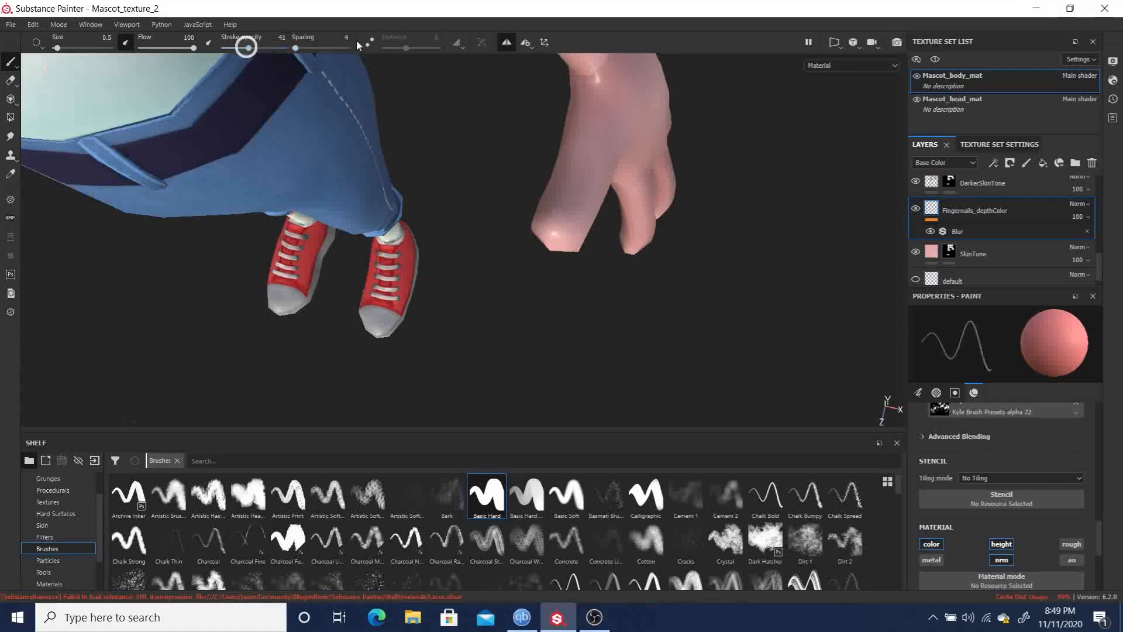
{"action": "mouse_move", "coordinate": [552, 199]}
{"action": "left_mouse_down"}
{"action": "mouse_move", "coordinate": [587, 206]}
{"action": "mouse_move", "coordinate": [585, 224]}
{"action": "mouse_move", "coordinate": [559, 233]}
{"action": "mouse_move", "coordinate": [550, 213]}
{"action": "left_mouse_up"}
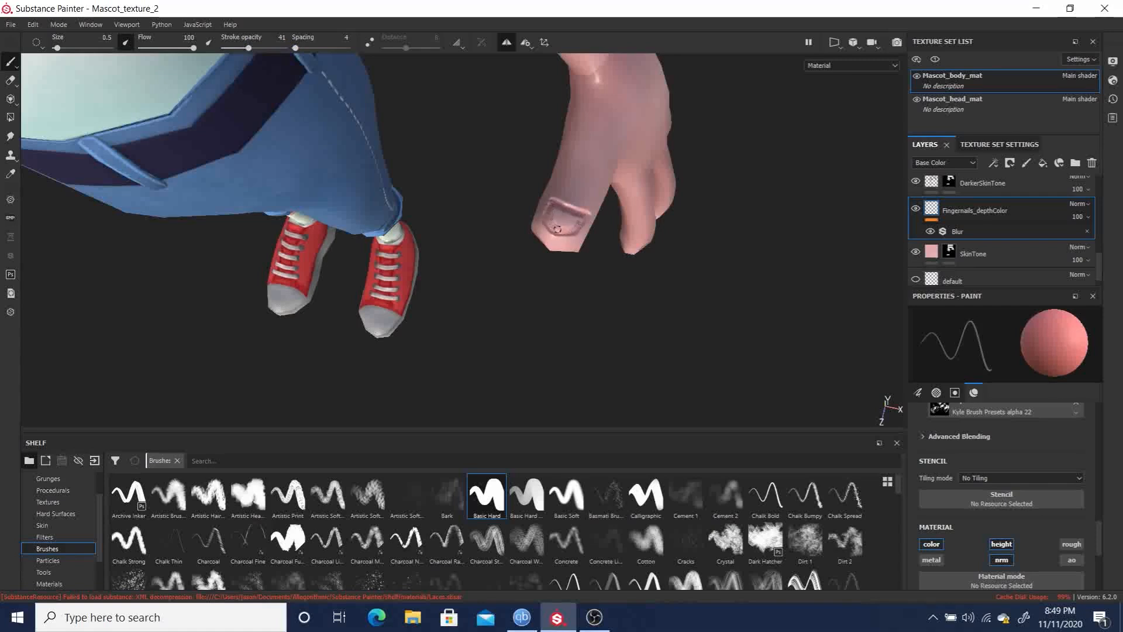
{"action": "left_click_drag", "start_coordinate": [554, 210], "coordinate": [562, 214]}
{"action": "left_click_drag", "start_coordinate": [547, 230], "coordinate": [571, 235]}
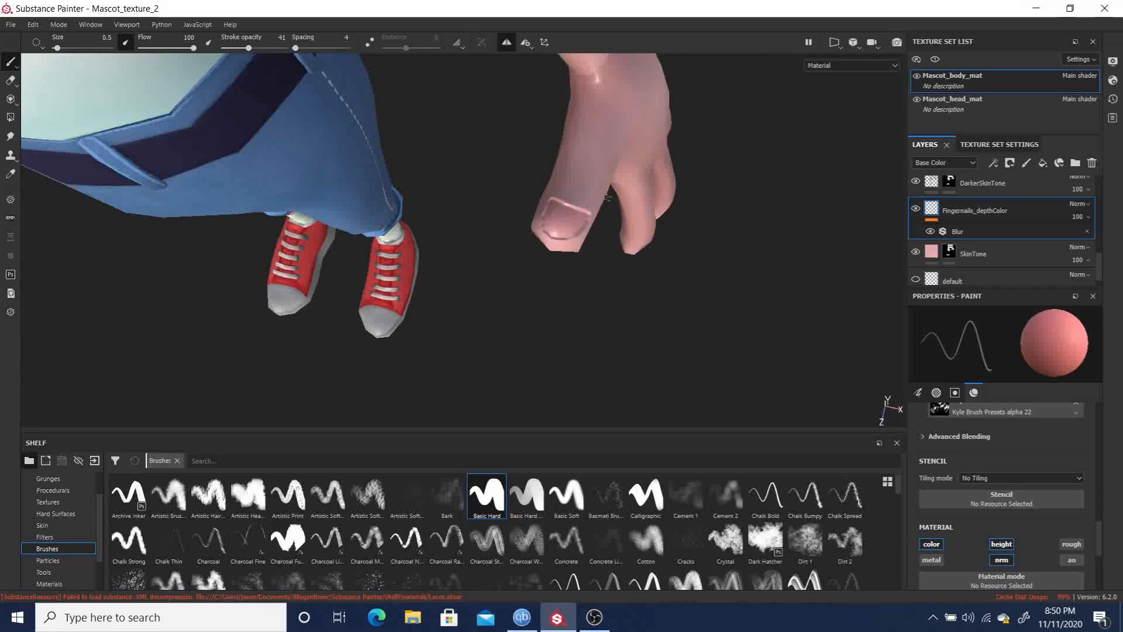
{"action": "key", "text": "e"}
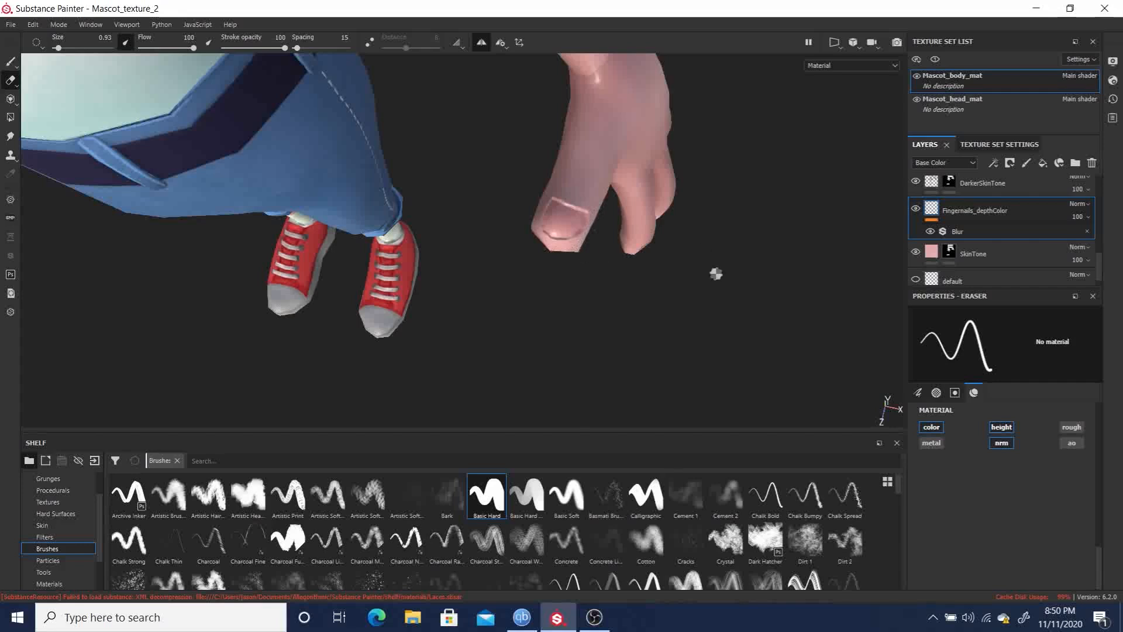
{"action": "key", "text": "1"}
Examine the mascot's hands and fingernails up close and the whole figure from several sides.
{"action": "mouse_move", "coordinate": [648, 284]}
{"action": "left_mouse_down", "text": "alt"}
{"action": "mouse_move", "coordinate": [615, 268]}
{"action": "mouse_move", "coordinate": [809, 301]}
{"action": "mouse_move", "coordinate": [554, 251]}
{"action": "mouse_move", "coordinate": [523, 199]}
{"action": "left_mouse_up", "text": "alt"}
{"action": "key", "text": "f"}
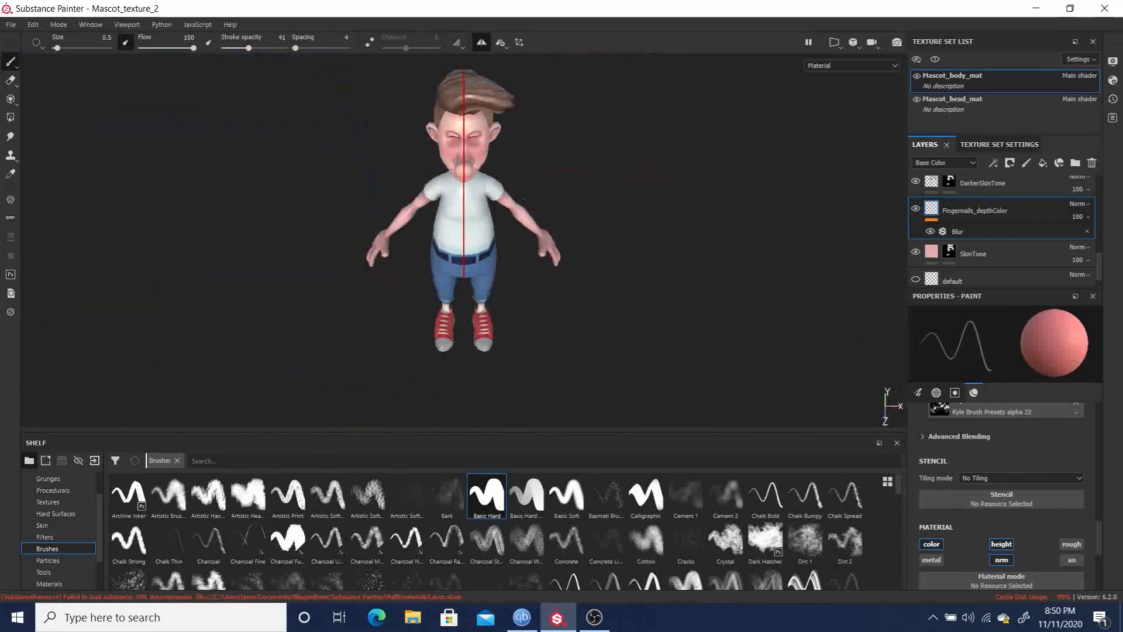
{"action": "right_click_drag", "start_coordinate": [451, 228], "coordinate": [576, 258], "text": "alt"}
{"action": "left_click_drag", "start_coordinate": [647, 263], "coordinate": [527, 229], "text": "alt"}
{"action": "middle_click_drag", "start_coordinate": [544, 263], "coordinate": [551, 141], "text": "alt"}
{"action": "left_click_drag", "start_coordinate": [570, 248], "coordinate": [818, 328], "text": "alt"}
{"action": "middle_click_drag", "start_coordinate": [551, 165], "coordinate": [621, 369], "text": "alt"}
{"action": "left_click_drag", "start_coordinate": [622, 369], "coordinate": [617, 202], "text": "alt"}
{"action": "middle_click_drag", "start_coordinate": [608, 225], "coordinate": [555, 202], "text": "alt"}
{"action": "right_click_drag", "start_coordinate": [562, 216], "coordinate": [508, 192], "text": "alt"}
{"action": "left_click_drag", "start_coordinate": [502, 200], "coordinate": [512, 255], "text": "alt"}
{"action": "middle_click_drag", "start_coordinate": [512, 254], "coordinate": [491, 235], "text": "alt"}
{"action": "left_click_drag", "start_coordinate": [354, 232], "coordinate": [224, 230], "text": "alt"}
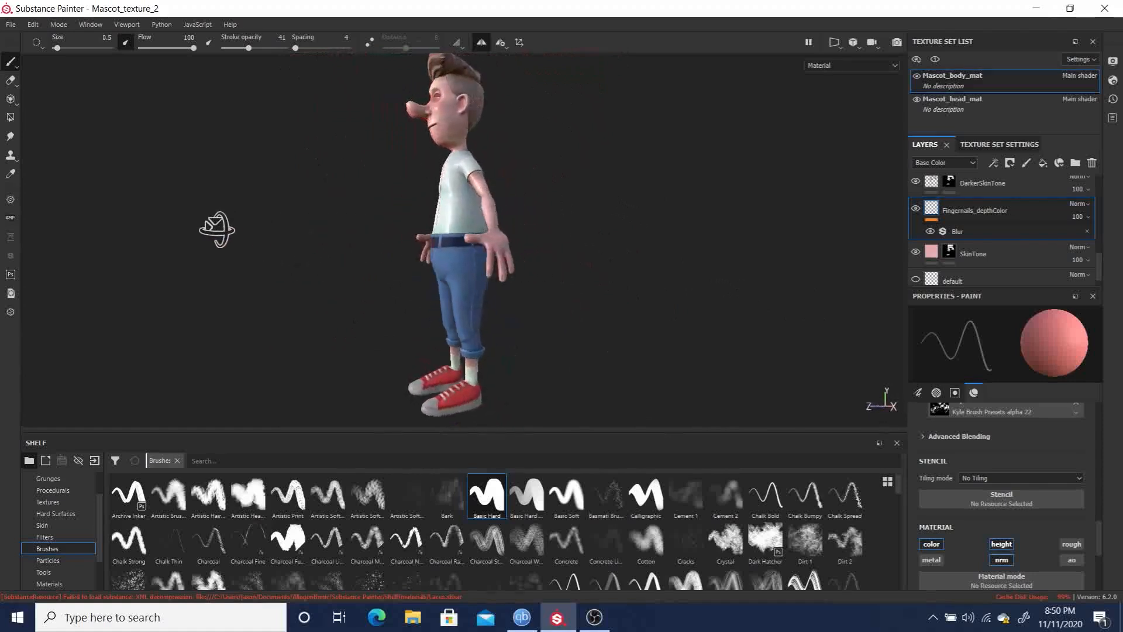
{"action": "left_click_drag", "start_coordinate": [562, 293], "coordinate": [672, 202], "text": "alt"}
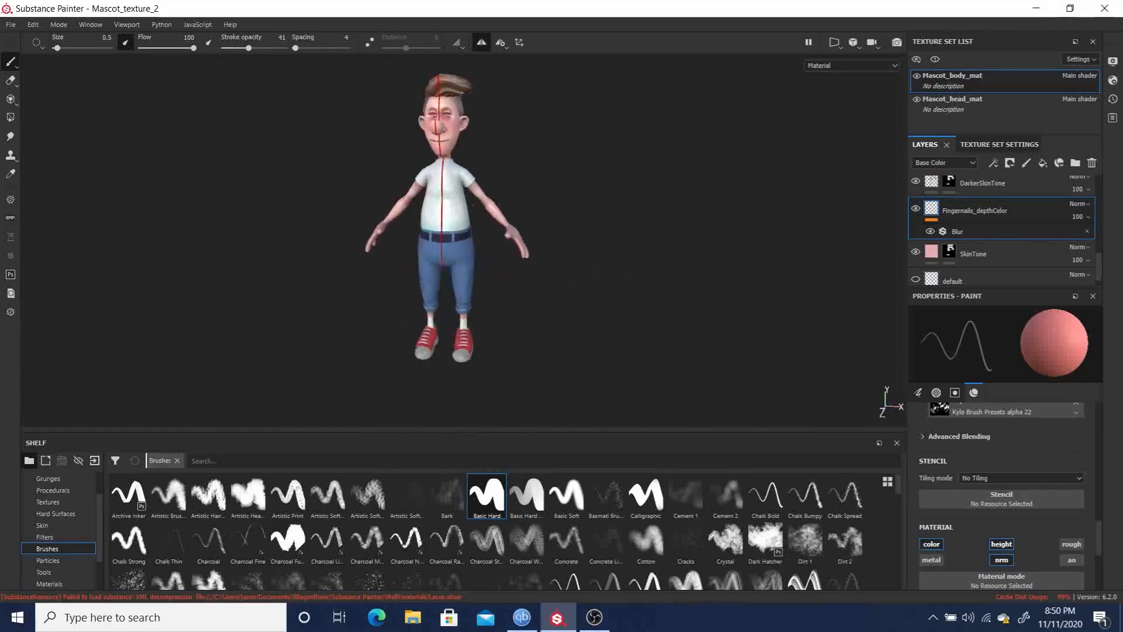
{"action": "left_click_drag", "start_coordinate": [451, 187], "coordinate": [434, 159], "text": "alt"}
Turn off symmetry for painting.
{"action": "left_click", "coordinate": [481, 43]}
{"action": "left_click_drag", "start_coordinate": [509, 276], "coordinate": [485, 261], "text": "alt"}
{"action": "middle_click_drag", "start_coordinate": [484, 262], "coordinate": [455, 252], "text": "alt"}
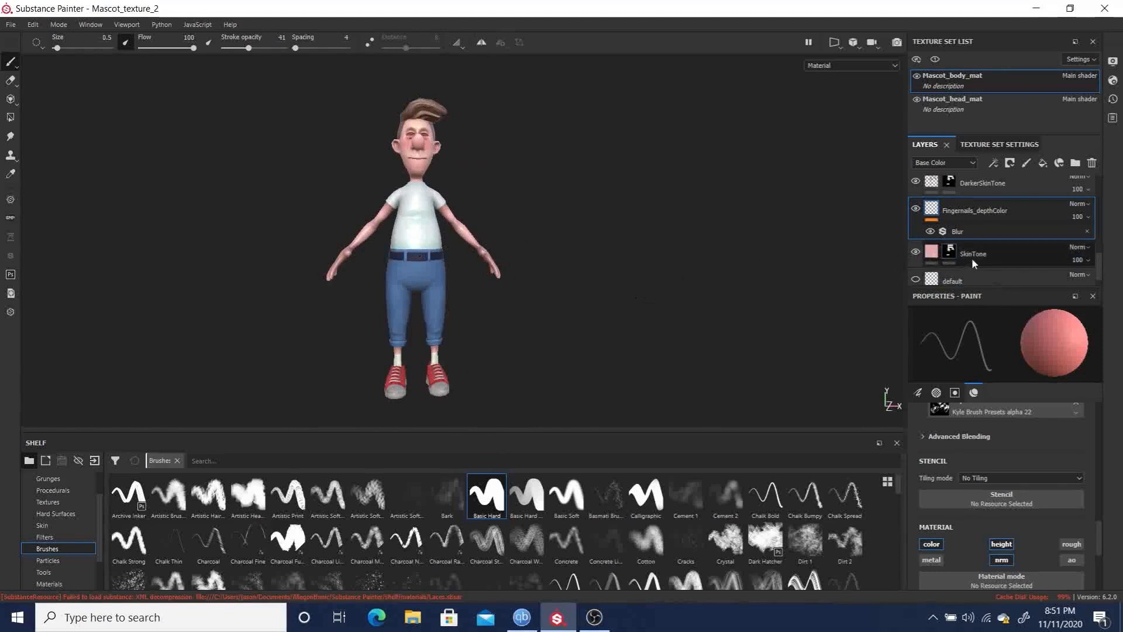
Rename the blurred paint layers Layer 1 and Layer 2 as Folds1 and Folds2.
{"action": "scroll", "coordinate": [986, 257], "scroll_direction": "up", "scroll_amount": 5}
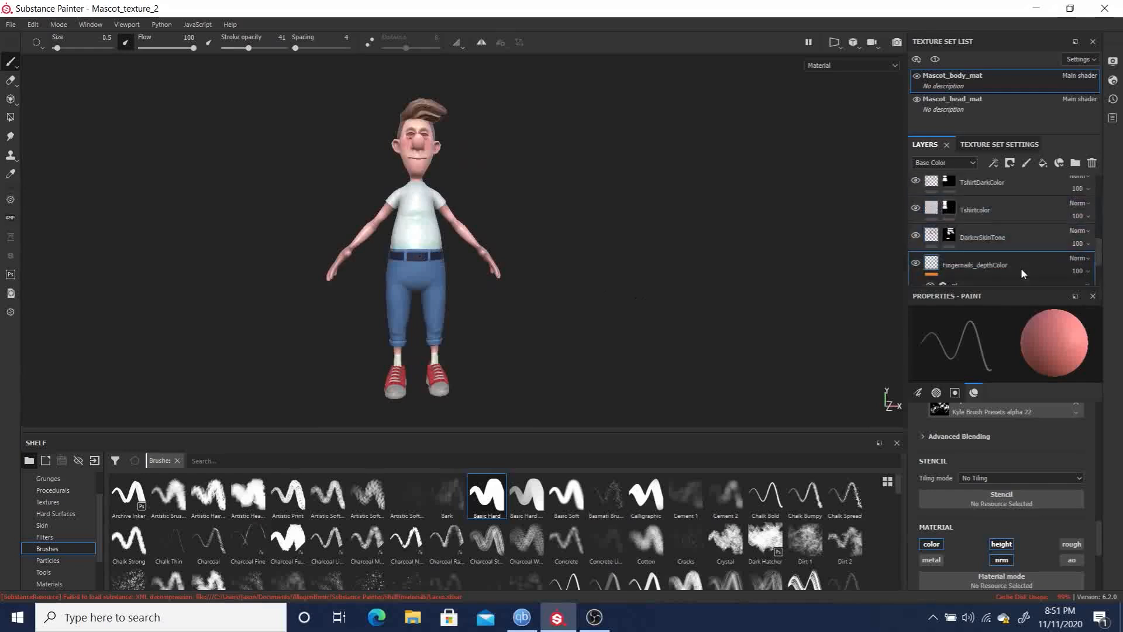
{"action": "scroll", "coordinate": [1020, 268], "scroll_direction": "up", "scroll_amount": 2}
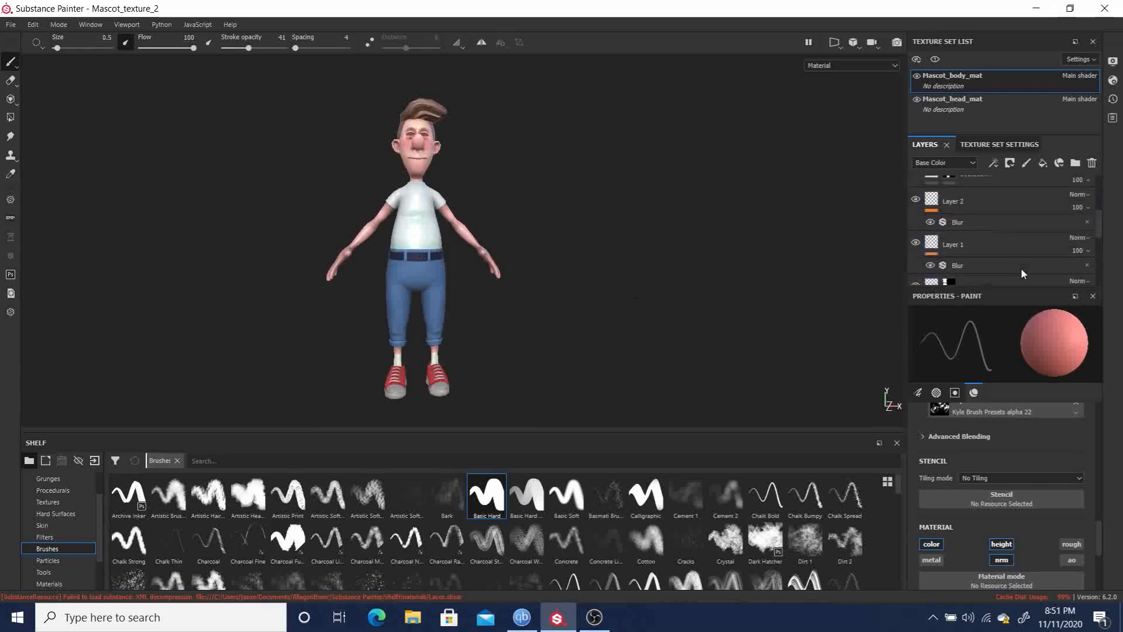
{"action": "left_click", "coordinate": [958, 248]}
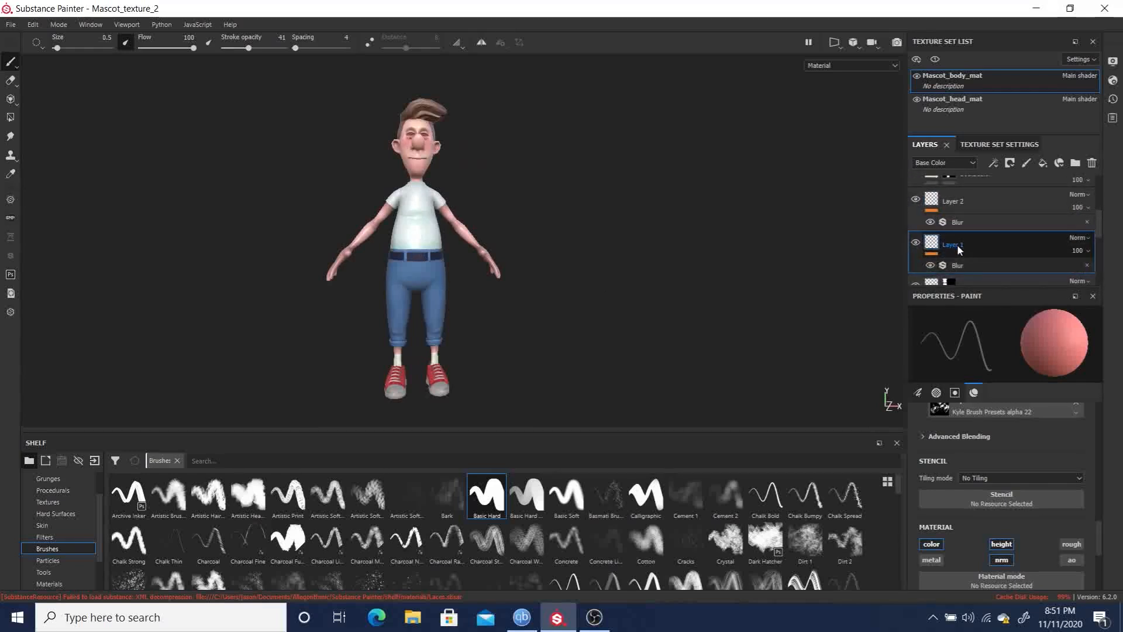
{"action": "type", "text": "Folds1"}
{"action": "left_click", "coordinate": [961, 206]}
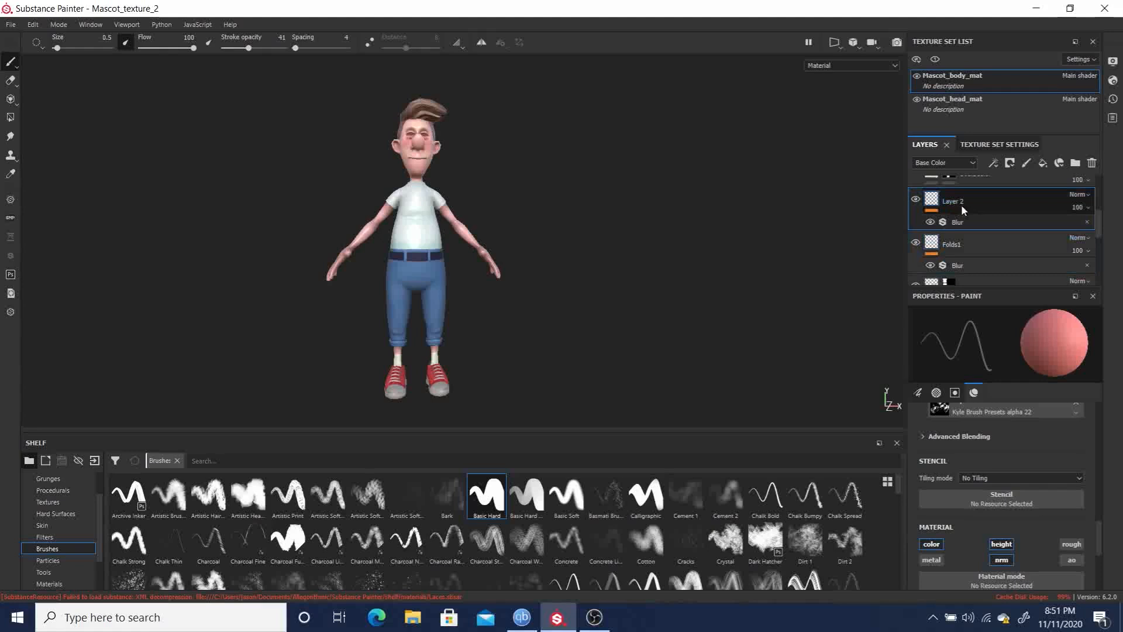
{"action": "double_click", "coordinate": [956, 203]}
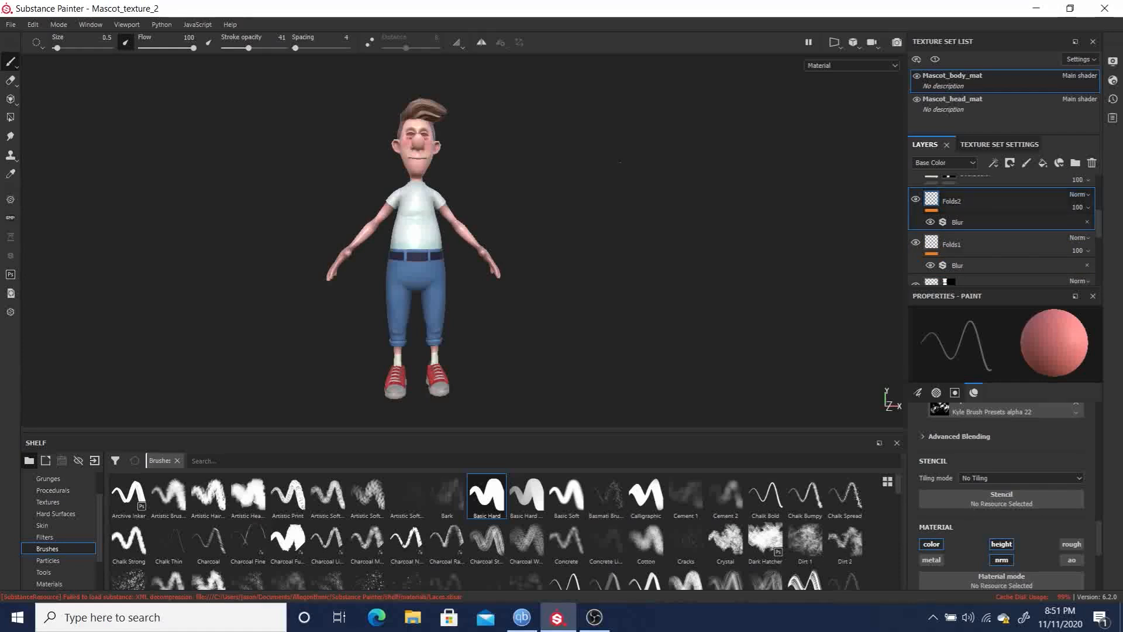
Save the Mascot_texture_2 project.
{"action": "left_click", "coordinate": [10, 25]}
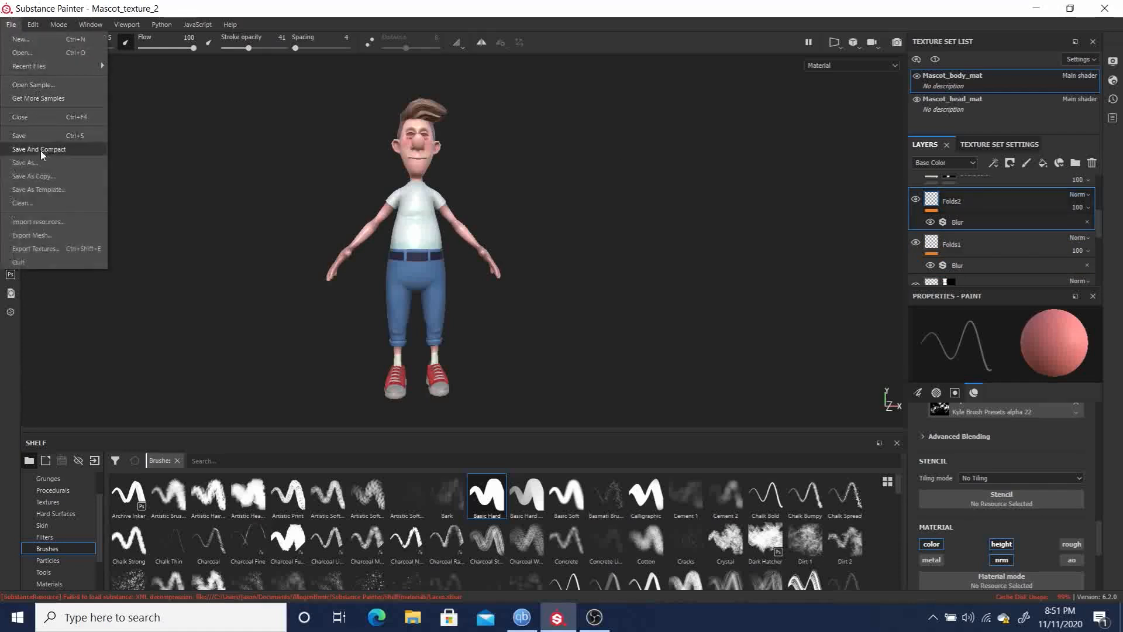
{"action": "left_click", "coordinate": [27, 134]}
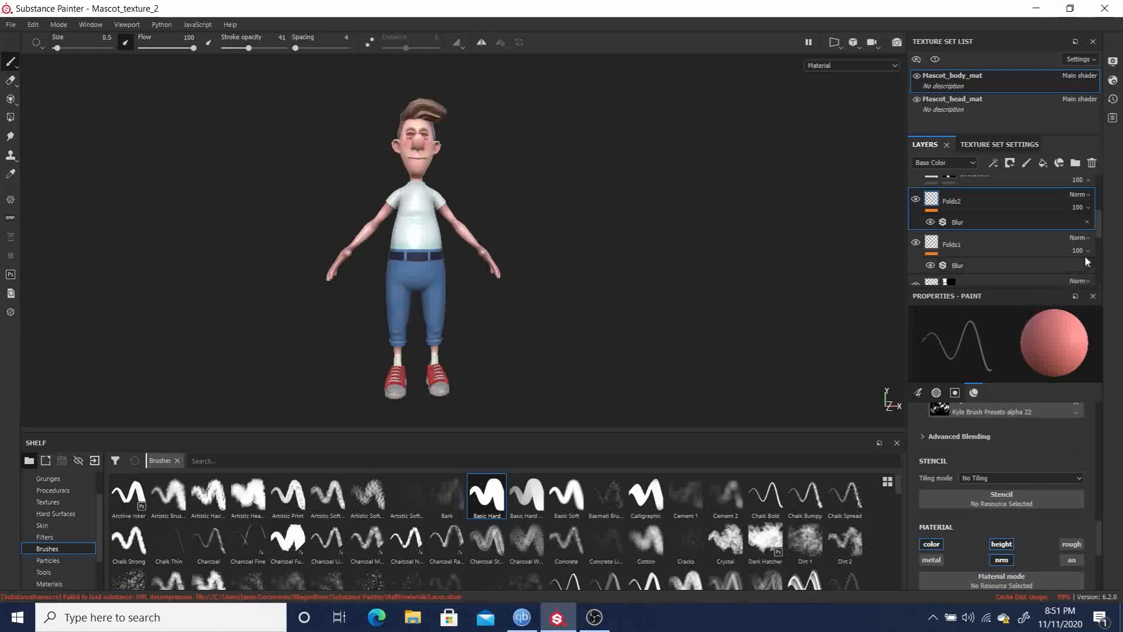
Switch to the Mascot_head_mat texture set to show its layer stack.
{"action": "left_click_drag", "start_coordinate": [1099, 232], "coordinate": [1107, 193]}
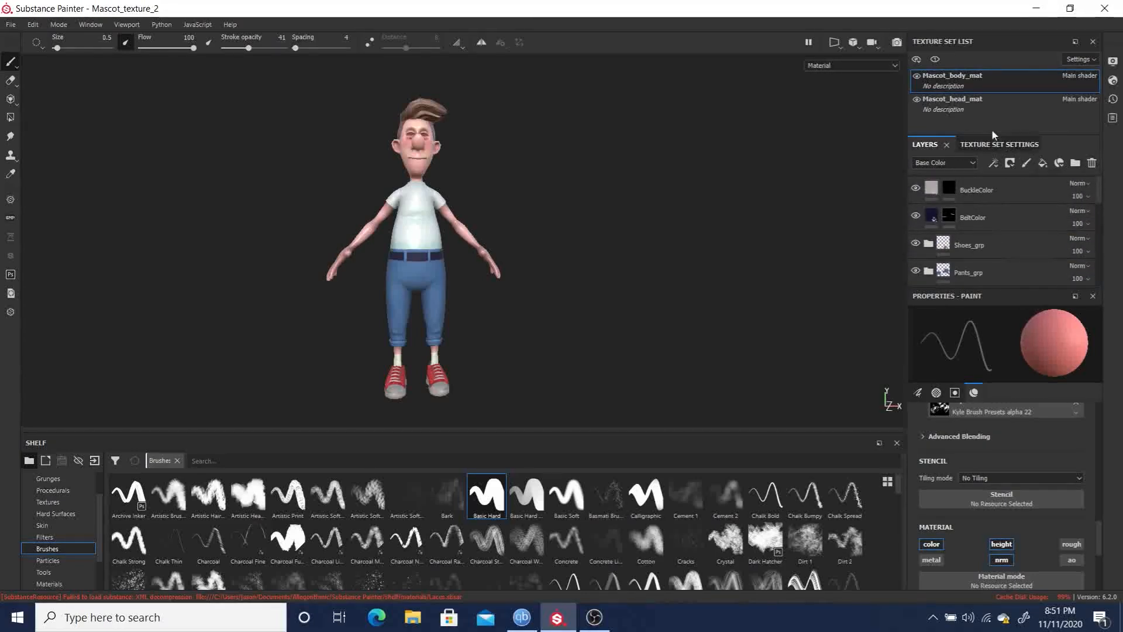
{"action": "left_click", "coordinate": [1006, 109]}
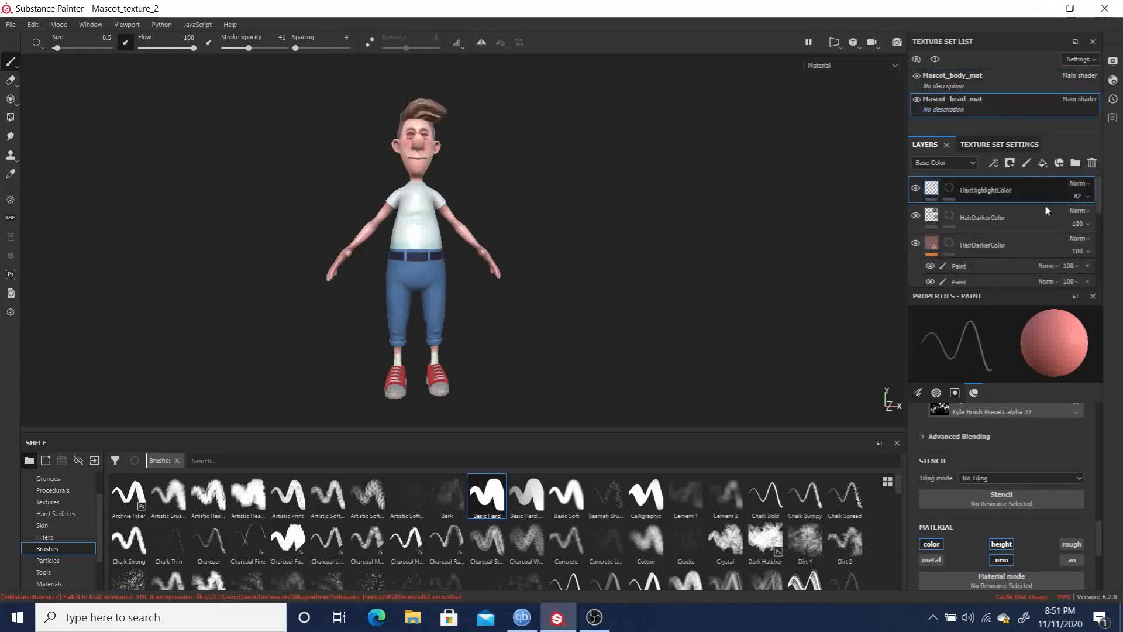
{"action": "mouse_move", "coordinate": [1102, 189]}
{"action": "left_mouse_down"}
{"action": "mouse_move", "coordinate": [1102, 253]}
{"action": "mouse_move", "coordinate": [1097, 175]}
{"action": "left_mouse_up"}
Examine the fully textured mascot from several sides and distances.
{"action": "left_click_drag", "start_coordinate": [571, 258], "coordinate": [316, 278], "text": "alt"}
{"action": "right_click_drag", "start_coordinate": [544, 327], "coordinate": [691, 373], "text": "alt"}
{"action": "middle_click_drag", "start_coordinate": [570, 298], "coordinate": [687, 235], "text": "alt"}
{"action": "left_click_drag", "start_coordinate": [670, 255], "coordinate": [744, 270], "text": "alt"}
{"action": "middle_click_drag", "start_coordinate": [661, 196], "coordinate": [722, 282], "text": "alt"}
{"action": "right_click_drag", "start_coordinate": [722, 282], "coordinate": [667, 263], "text": "alt"}
{"action": "middle_click_drag", "start_coordinate": [666, 262], "coordinate": [603, 240], "text": "alt"}
{"action": "left_click_drag", "start_coordinate": [673, 253], "coordinate": [671, 238], "text": "alt"}
{"action": "middle_click_drag", "start_coordinate": [670, 227], "coordinate": [661, 231], "text": "alt"}
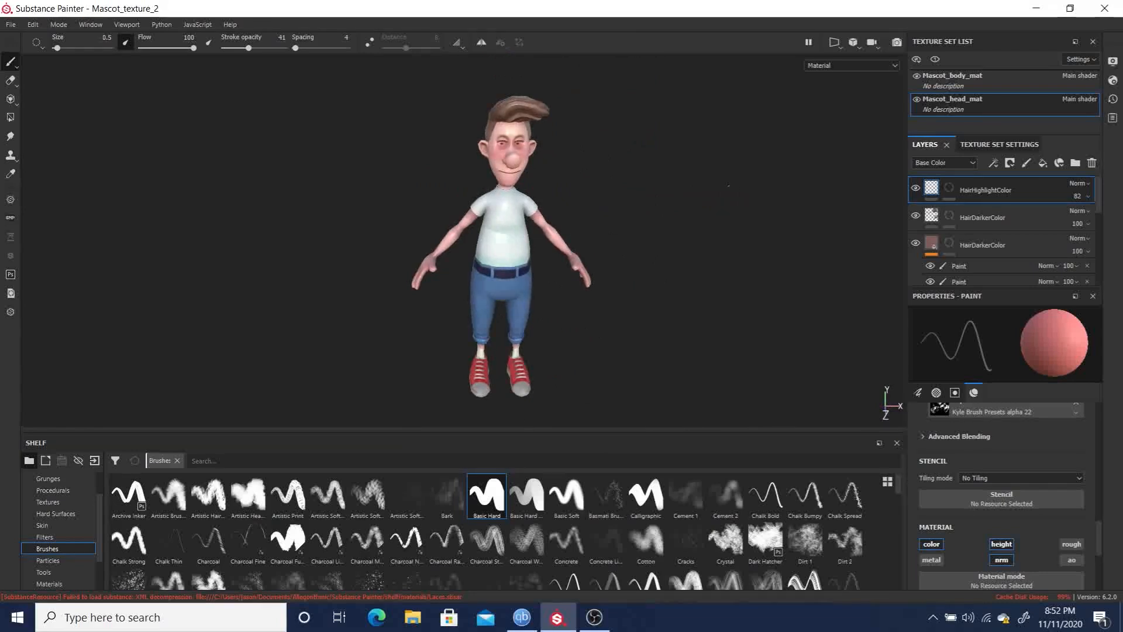
Display the curvature mesh map and inspect it on the mascot's head and upper body.
{"action": "key", "text": "b"}
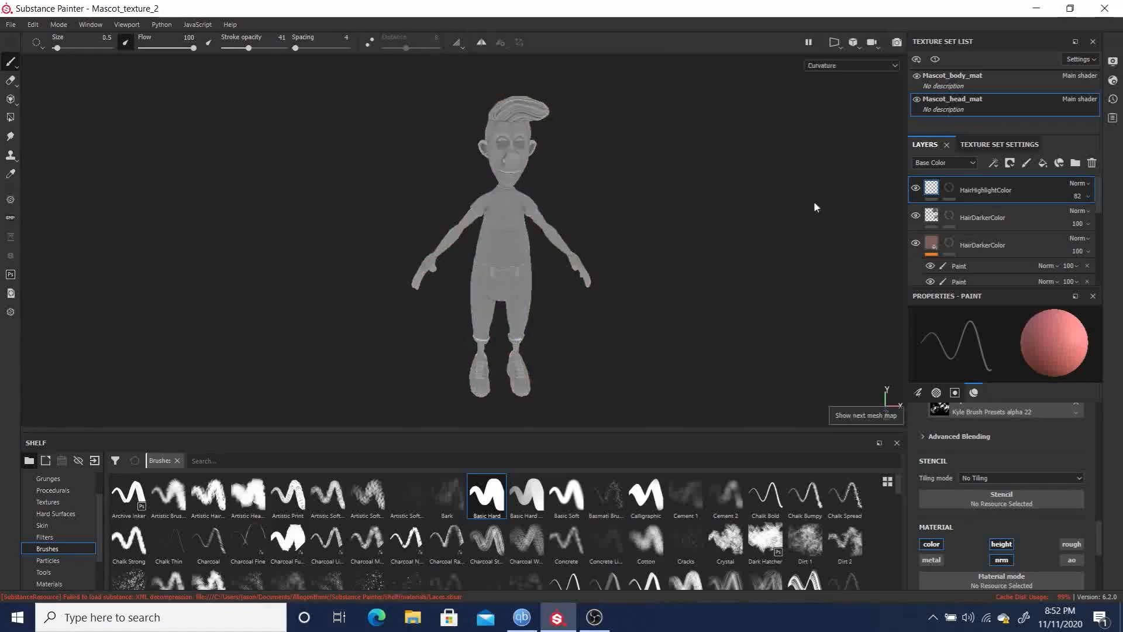
{"action": "scroll", "coordinate": [510, 262], "scroll_direction": "up", "scroll_amount": 3}
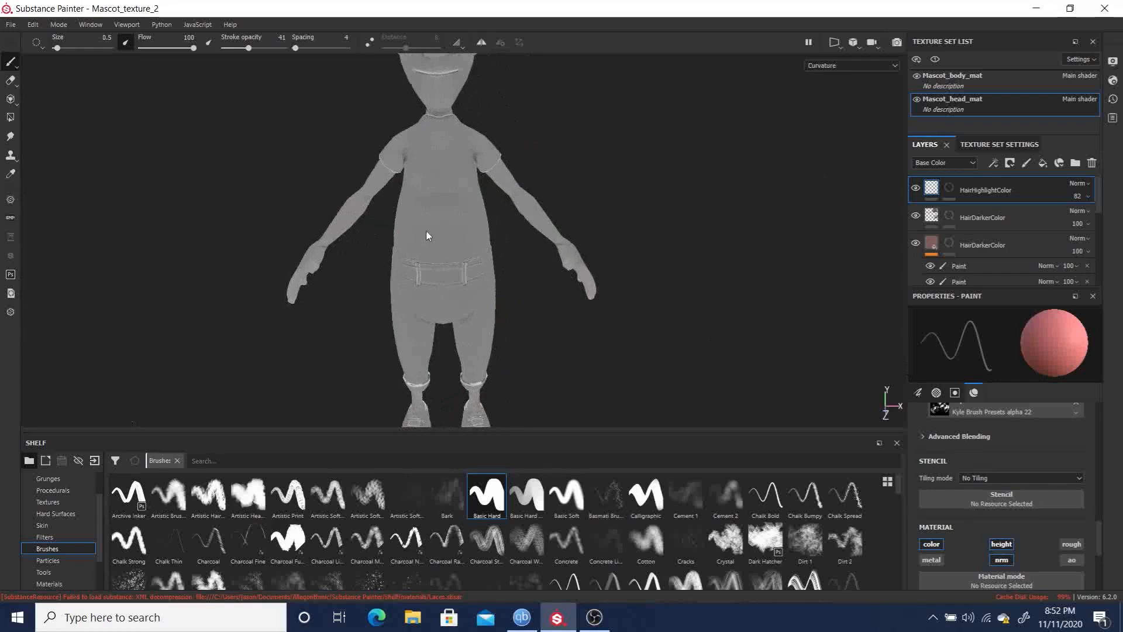
{"action": "left_click_drag", "start_coordinate": [427, 236], "coordinate": [419, 162], "text": "alt"}
{"action": "middle_click_drag", "start_coordinate": [478, 218], "coordinate": [509, 323], "text": "alt"}
{"action": "left_click_drag", "start_coordinate": [551, 271], "coordinate": [642, 277], "text": "alt"}
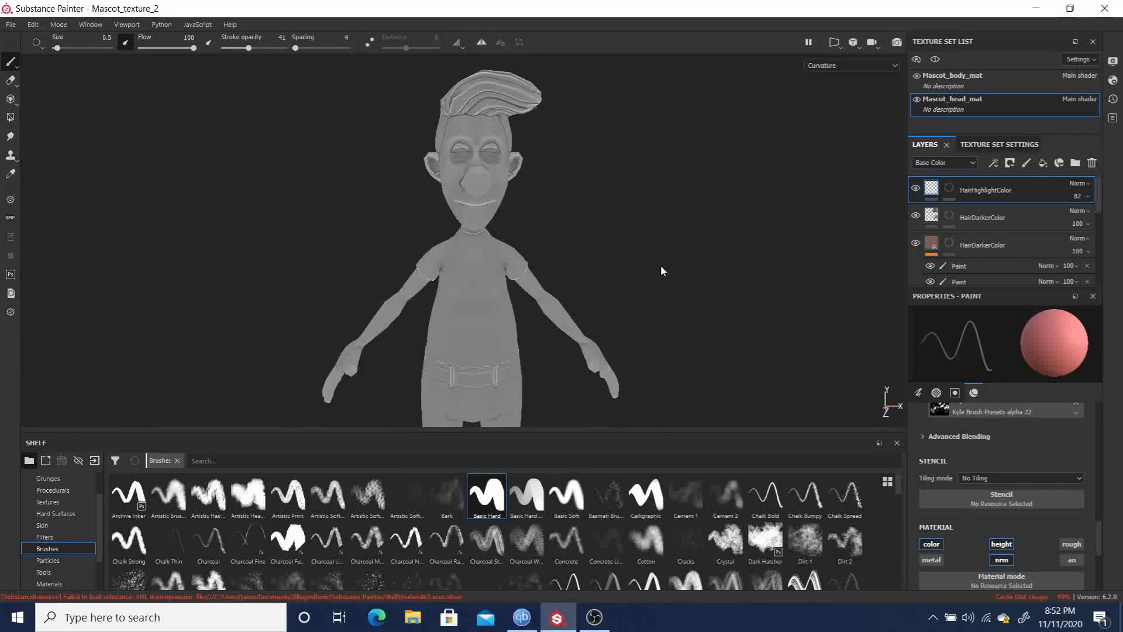
Step through the position and thickness mesh maps and view them on the whole figure.
{"action": "key", "text": "b"}
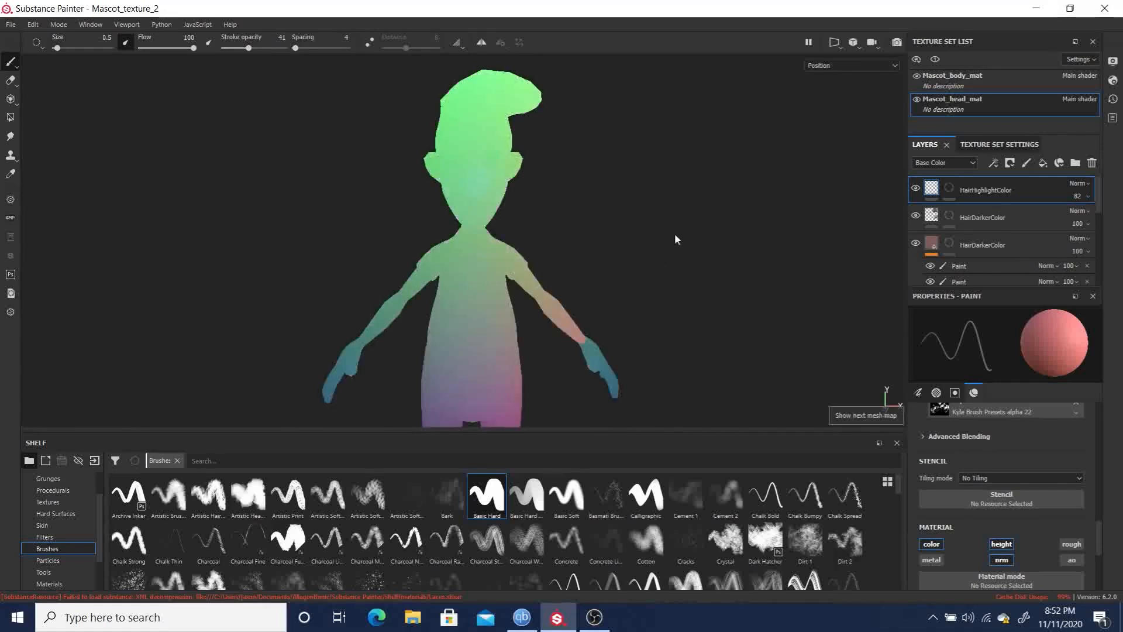
{"action": "scroll", "coordinate": [674, 259], "scroll_direction": "up", "scroll_amount": 3}
{"action": "scroll", "coordinate": [674, 260], "scroll_direction": "down", "scroll_amount": 5}
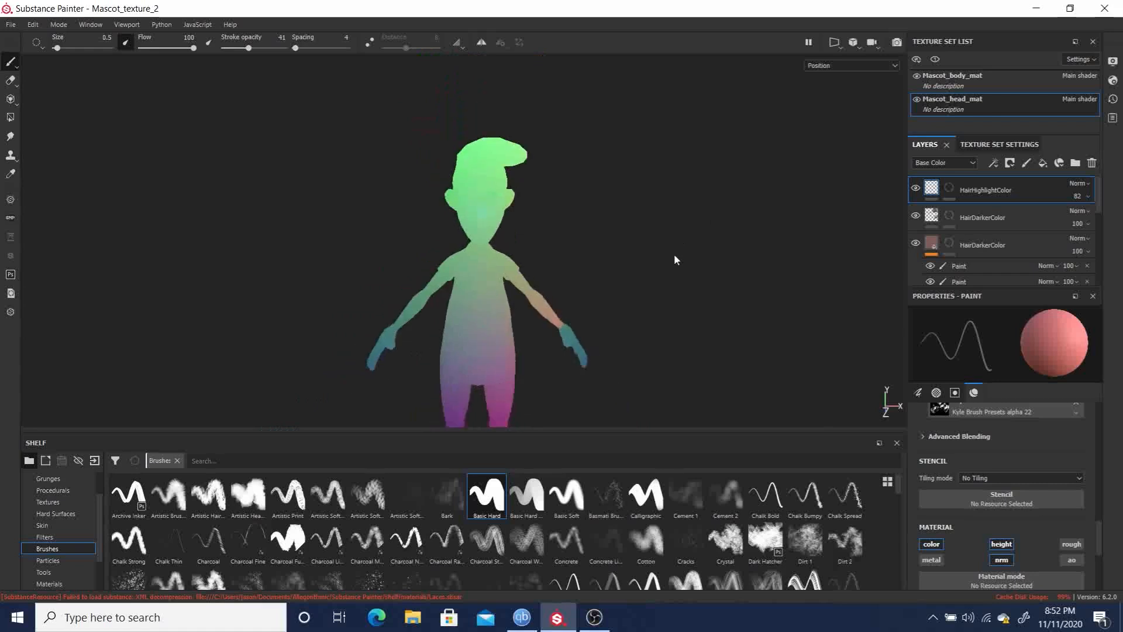
{"action": "left_click_drag", "start_coordinate": [692, 301], "coordinate": [597, 230], "text": "alt"}
{"action": "key", "text": "b"}
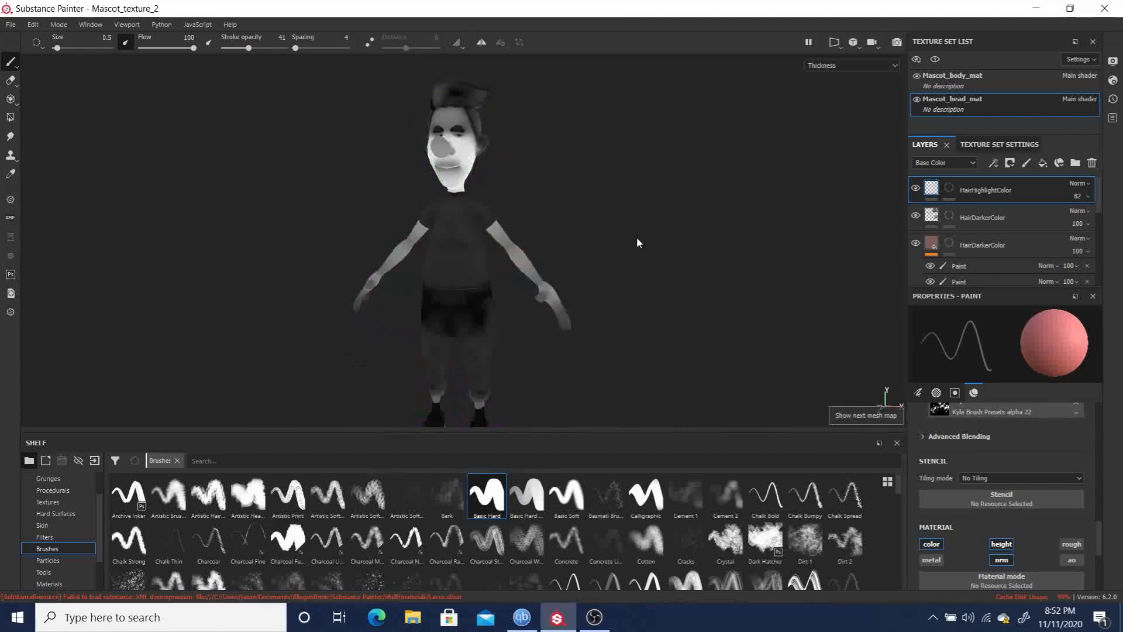
{"action": "left_click_drag", "start_coordinate": [624, 219], "coordinate": [603, 250], "text": "alt"}
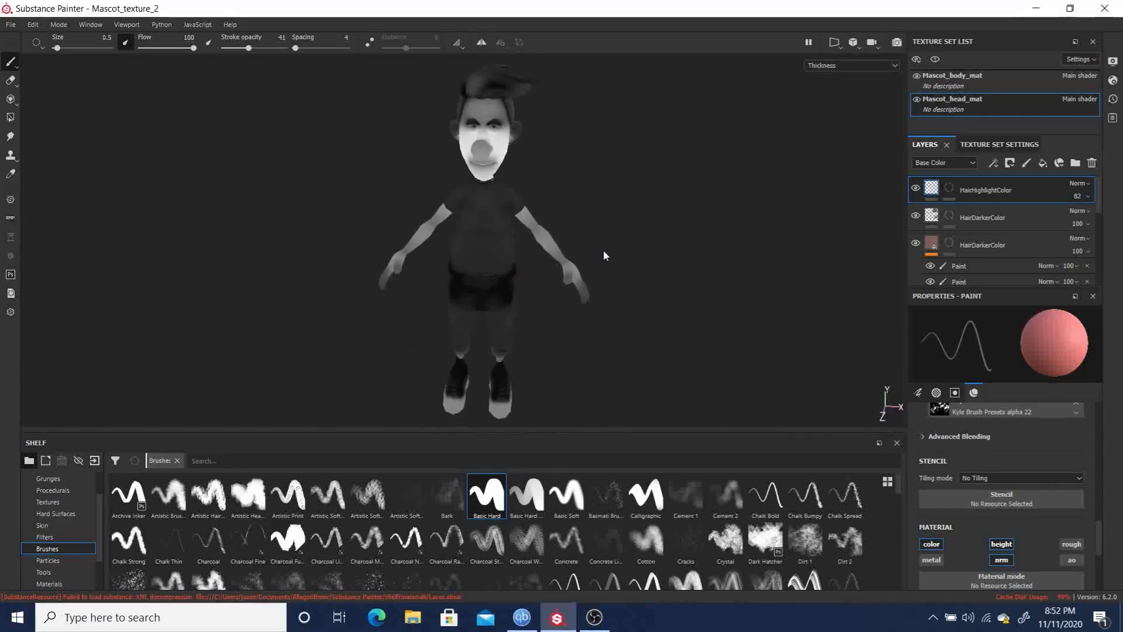
Display the normal mesh map and inspect it over the mascot's body, hands and legs.
{"action": "key", "text": "b"}
{"action": "left_click_drag", "start_coordinate": [640, 219], "coordinate": [795, 223], "text": "alt"}
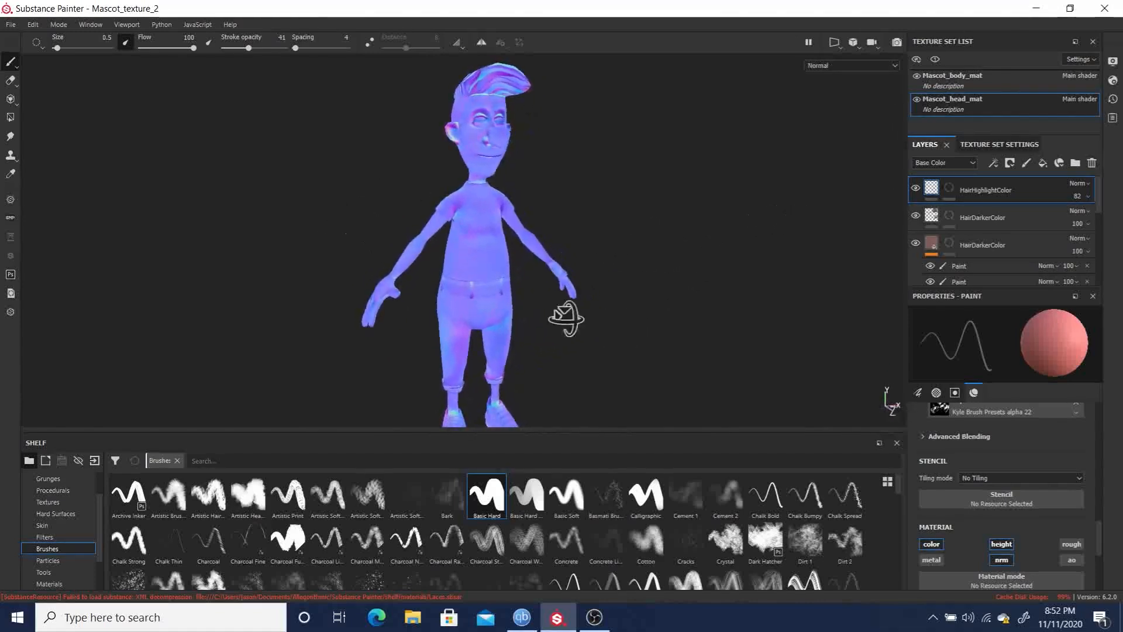
{"action": "left_click_drag", "start_coordinate": [605, 326], "coordinate": [454, 304], "text": "alt"}
{"action": "middle_click_drag", "start_coordinate": [546, 341], "coordinate": [539, 223], "text": "alt"}
{"action": "left_click_drag", "start_coordinate": [539, 223], "coordinate": [769, 246], "text": "alt"}
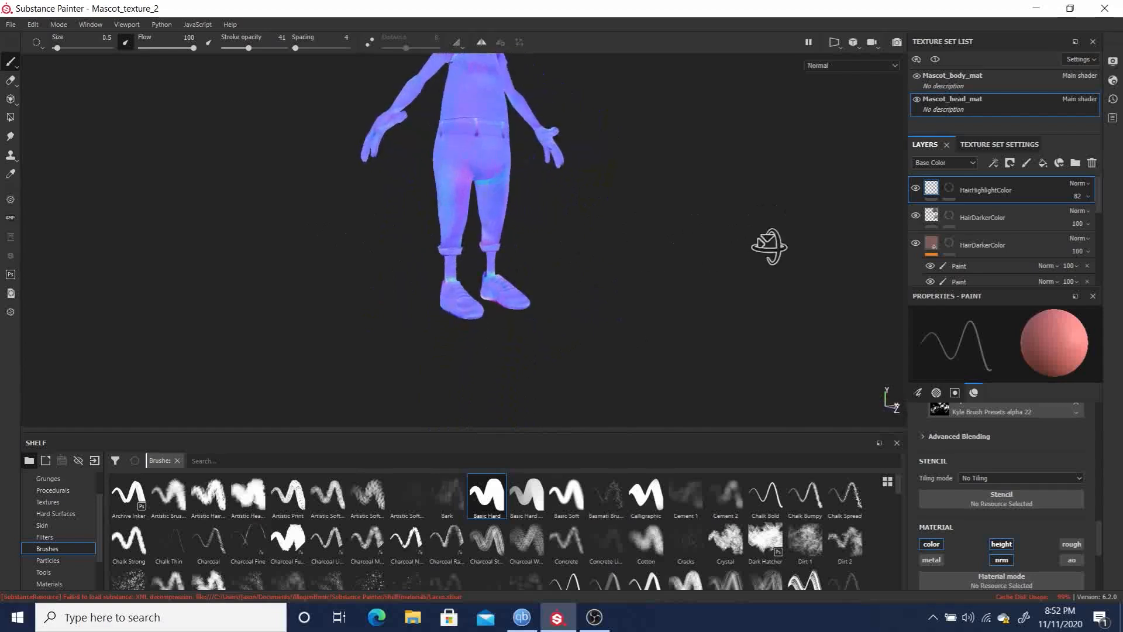
Step past the world space normal map to ambient occlusion and inspect its shading around the body.
{"action": "key", "text": "b"}
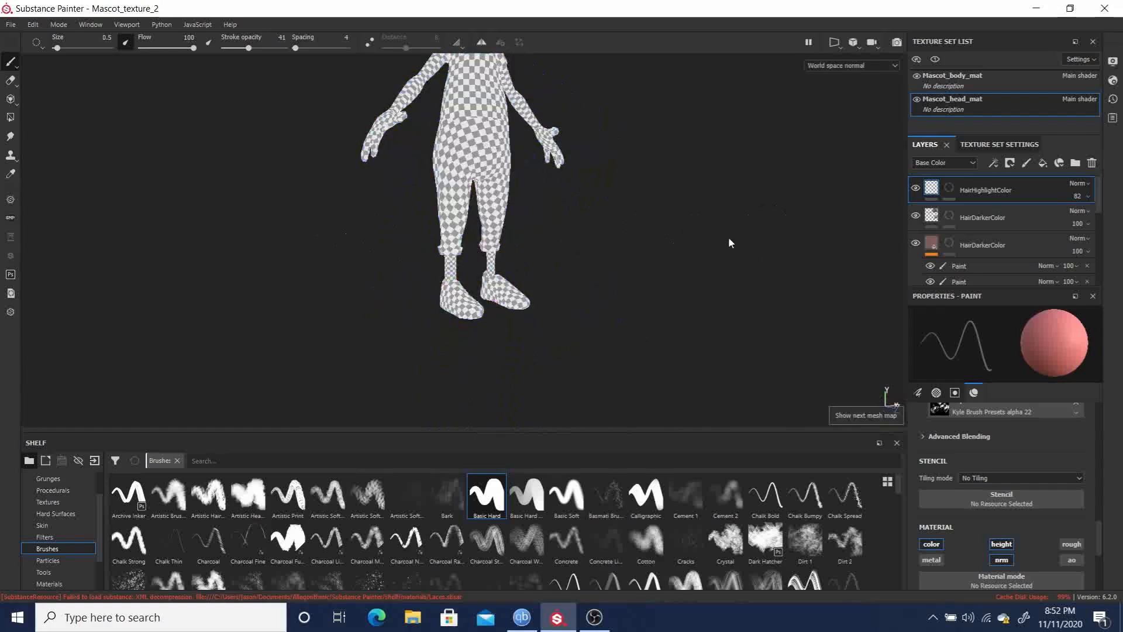
{"action": "key", "text": "b"}
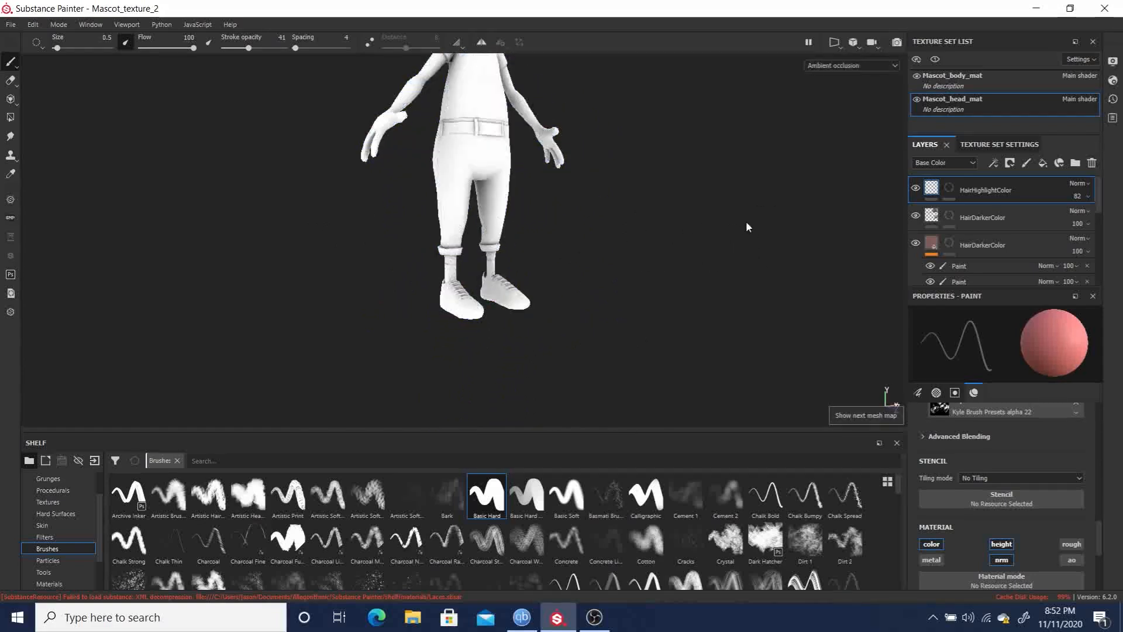
{"action": "left_click_drag", "start_coordinate": [676, 233], "coordinate": [509, 226], "text": "alt"}
{"action": "left_click_drag", "start_coordinate": [477, 270], "coordinate": [234, 210], "text": "alt"}
{"action": "right_click_drag", "start_coordinate": [544, 196], "coordinate": [792, 351], "text": "alt"}
{"action": "left_click_drag", "start_coordinate": [792, 351], "coordinate": [532, 232], "text": "alt"}
{"action": "right_click_drag", "start_coordinate": [533, 232], "coordinate": [444, 218], "text": "alt"}
{"action": "left_click_drag", "start_coordinate": [561, 230], "coordinate": [488, 211], "text": "alt"}
{"action": "right_click_drag", "start_coordinate": [488, 212], "coordinate": [159, 179], "text": "alt"}
Bring back the curvature mesh map and examine the head, shirt, arms and belt from several sides.
{"action": "key", "text": "b"}
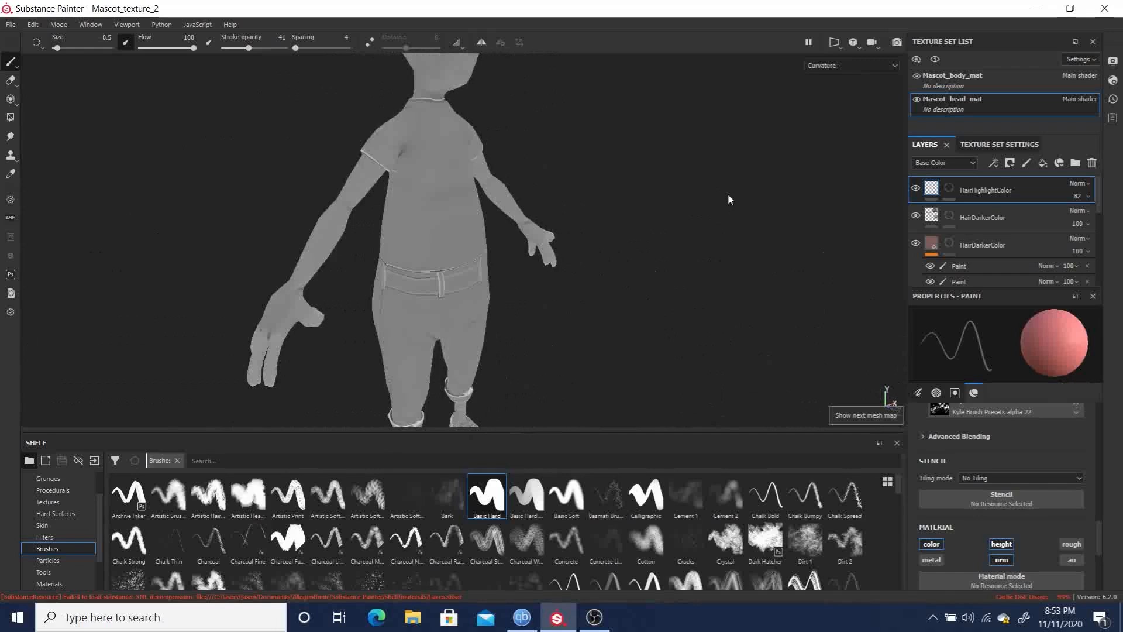
{"action": "left_click_drag", "start_coordinate": [504, 201], "coordinate": [784, 181], "text": "alt"}
{"action": "right_click_drag", "start_coordinate": [785, 181], "coordinate": [781, 281], "text": "alt"}
{"action": "middle_click_drag", "start_coordinate": [657, 186], "coordinate": [652, 274], "text": "alt"}
{"action": "right_click_drag", "start_coordinate": [702, 275], "coordinate": [876, 317], "text": "alt"}
{"action": "left_click_drag", "start_coordinate": [825, 275], "coordinate": [553, 212], "text": "alt"}
{"action": "left_click_drag", "start_coordinate": [661, 243], "coordinate": [555, 256], "text": "alt"}
{"action": "middle_click_drag", "start_coordinate": [646, 154], "coordinate": [642, 345], "text": "alt"}
{"action": "left_click_drag", "start_coordinate": [684, 299], "coordinate": [439, 338], "text": "alt"}
{"action": "left_click_drag", "start_coordinate": [585, 161], "coordinate": [280, 240], "text": "alt"}
{"action": "right_click_drag", "start_coordinate": [571, 151], "coordinate": [1076, 389], "text": "alt"}
{"action": "left_click_drag", "start_coordinate": [550, 158], "coordinate": [582, 195], "text": "alt"}
{"action": "right_click_drag", "start_coordinate": [518, 151], "coordinate": [517, 154], "text": "alt"}
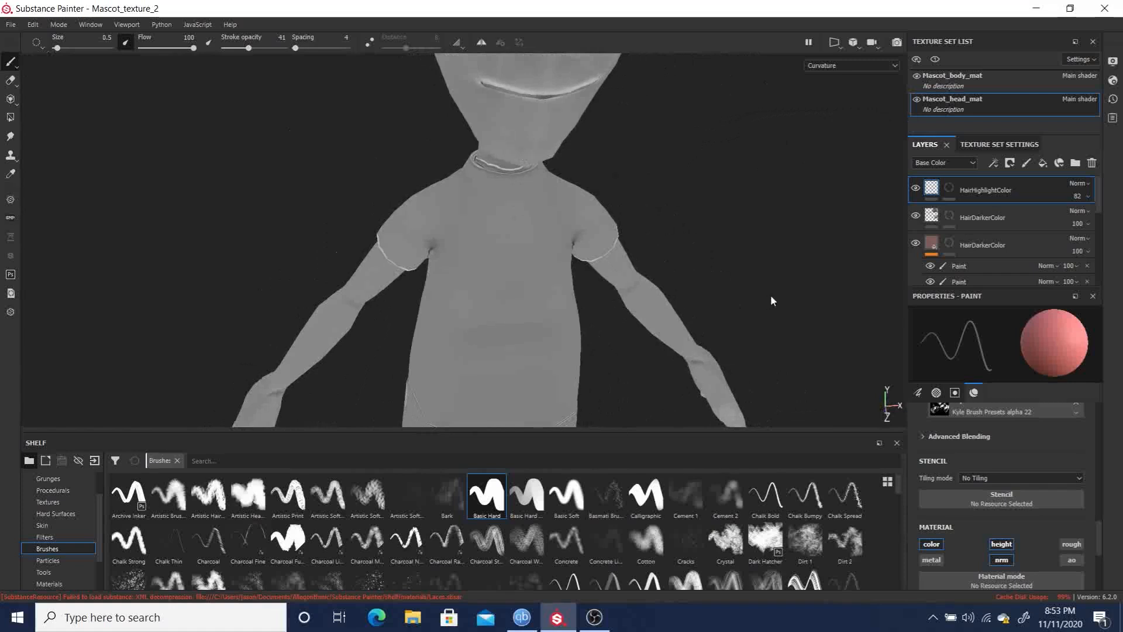
Examine the curvature map's edges on the trousers, cuffs, ankles, laces and shoes up close.
{"action": "middle_click_drag", "start_coordinate": [612, 289], "coordinate": [559, 133], "text": "alt"}
{"action": "left_click_drag", "start_coordinate": [553, 193], "coordinate": [534, 337], "text": "alt"}
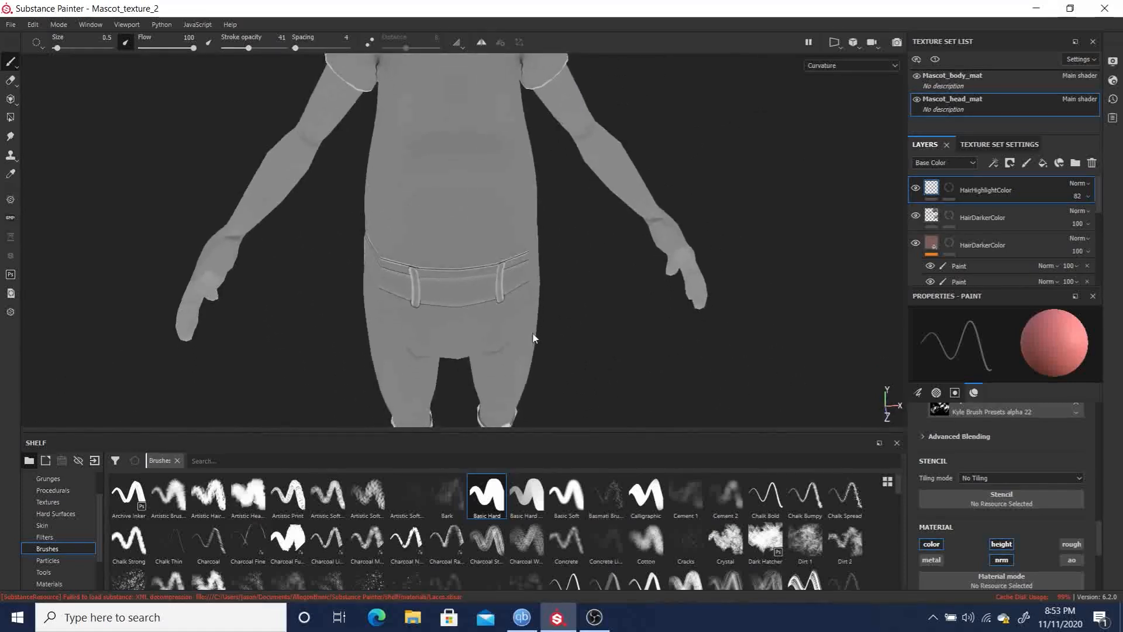
{"action": "right_click_drag", "start_coordinate": [534, 338], "coordinate": [512, 295], "text": "alt"}
{"action": "middle_click_drag", "start_coordinate": [561, 284], "coordinate": [575, 158], "text": "alt"}
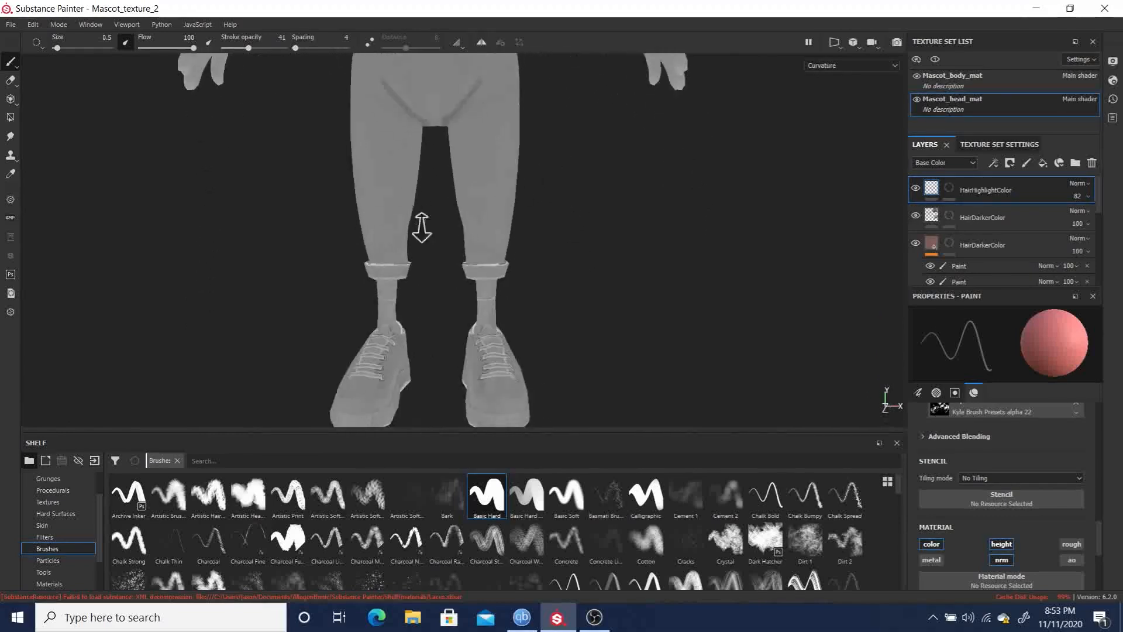
{"action": "right_click_drag", "start_coordinate": [409, 209], "coordinate": [875, 417], "text": "alt"}
{"action": "middle_click_drag", "start_coordinate": [569, 348], "coordinate": [607, 169], "text": "alt"}
{"action": "left_click_drag", "start_coordinate": [608, 170], "coordinate": [530, 305], "text": "alt"}
{"action": "right_click_drag", "start_coordinate": [475, 158], "coordinate": [880, 383], "text": "alt"}
{"action": "left_click_drag", "start_coordinate": [481, 298], "coordinate": [322, 190], "text": "alt"}
{"action": "middle_click_drag", "start_coordinate": [532, 362], "coordinate": [467, 184], "text": "alt"}
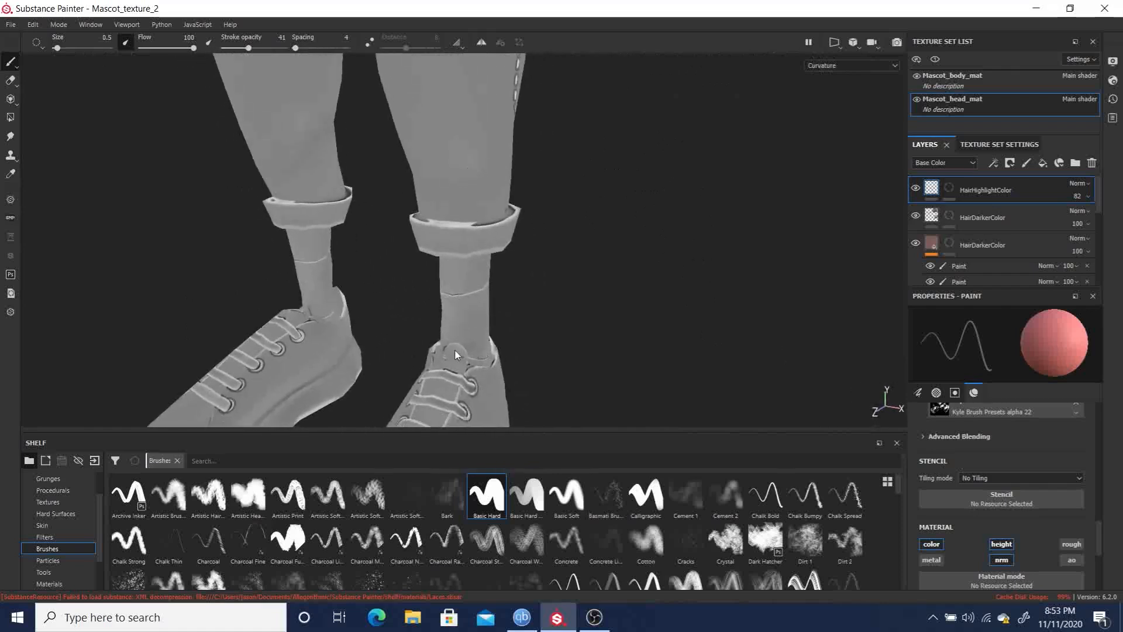
{"action": "left_click_drag", "start_coordinate": [439, 351], "coordinate": [740, 354], "text": "alt"}
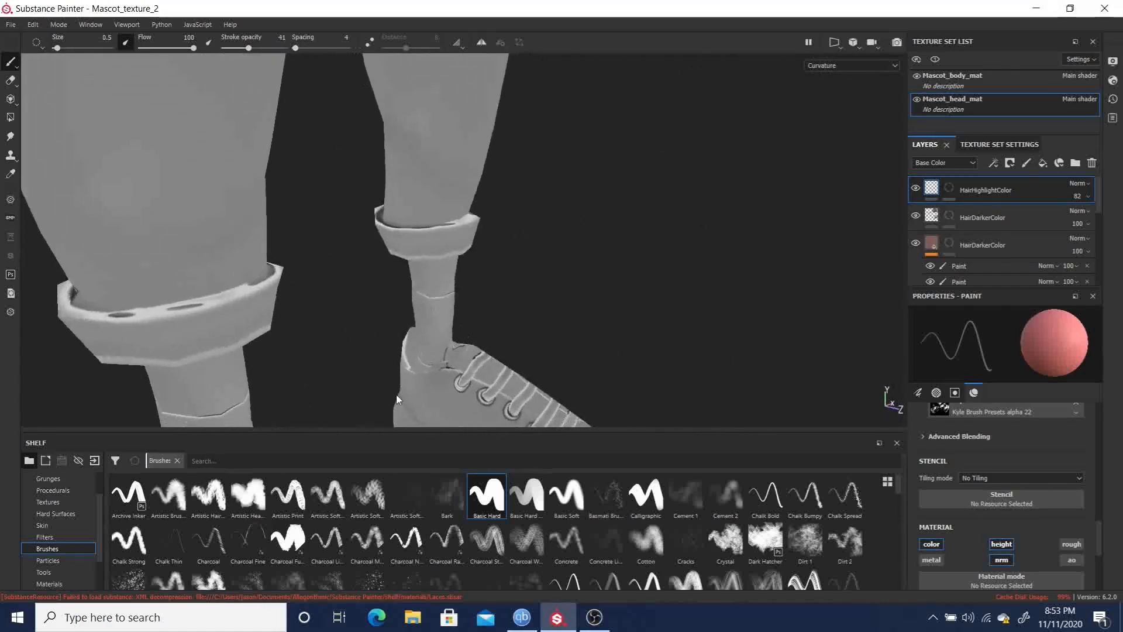
{"action": "middle_click_drag", "start_coordinate": [408, 392], "coordinate": [491, 238], "text": "alt"}
{"action": "left_click_drag", "start_coordinate": [404, 263], "coordinate": [430, 310], "text": "alt"}
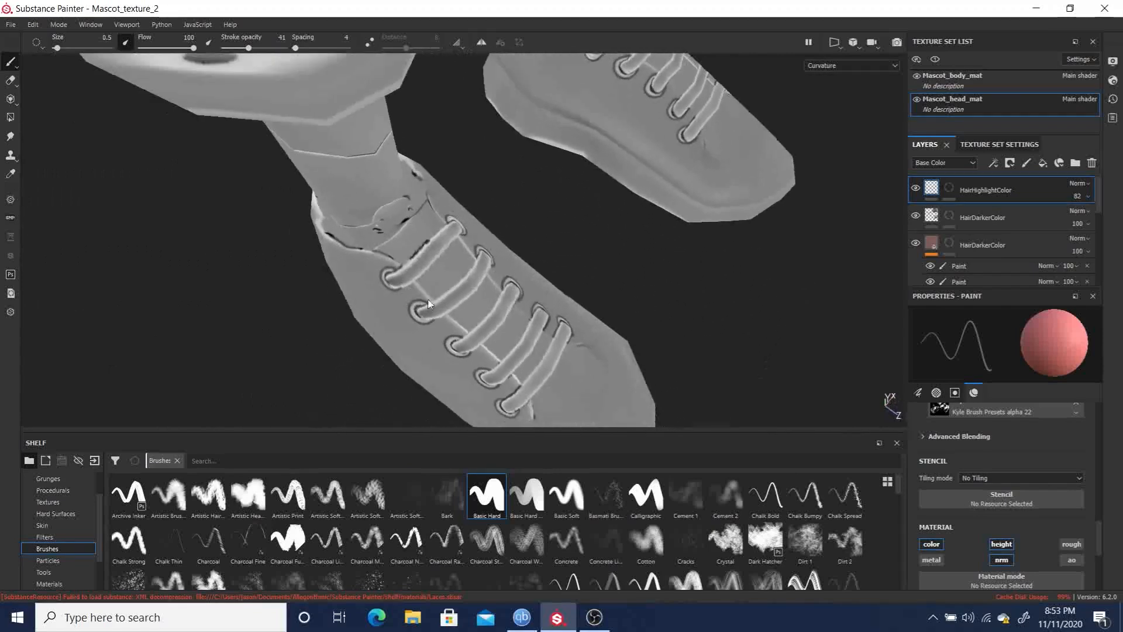
{"action": "left_click_drag", "start_coordinate": [339, 201], "coordinate": [826, 200], "text": "alt"}
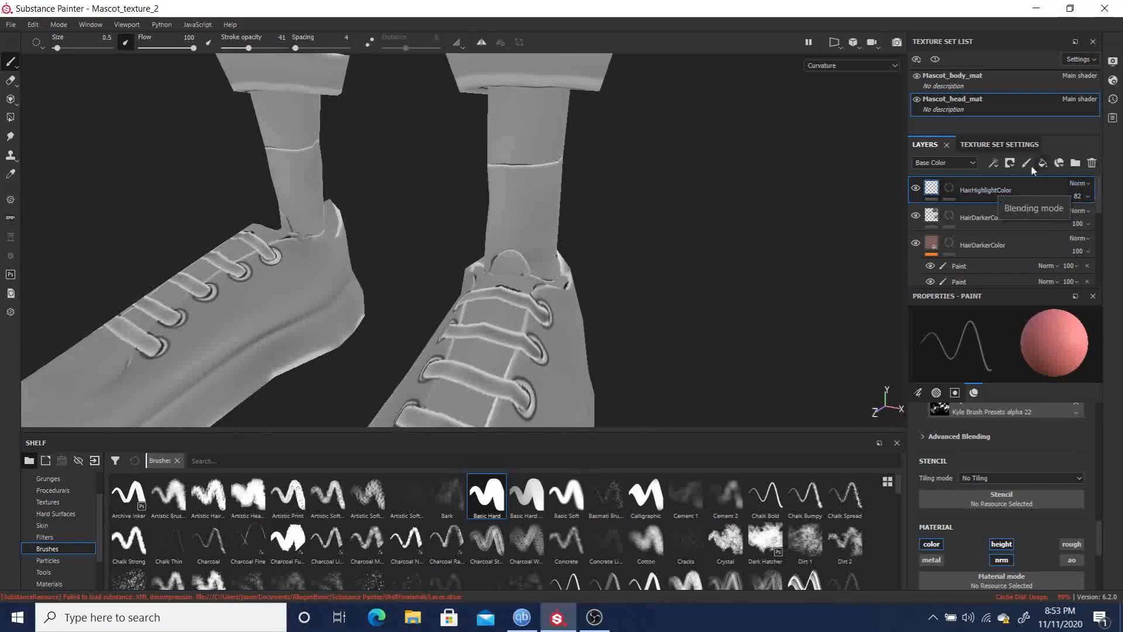
Save the project with its current textures.
{"action": "left_click", "coordinate": [11, 25]}
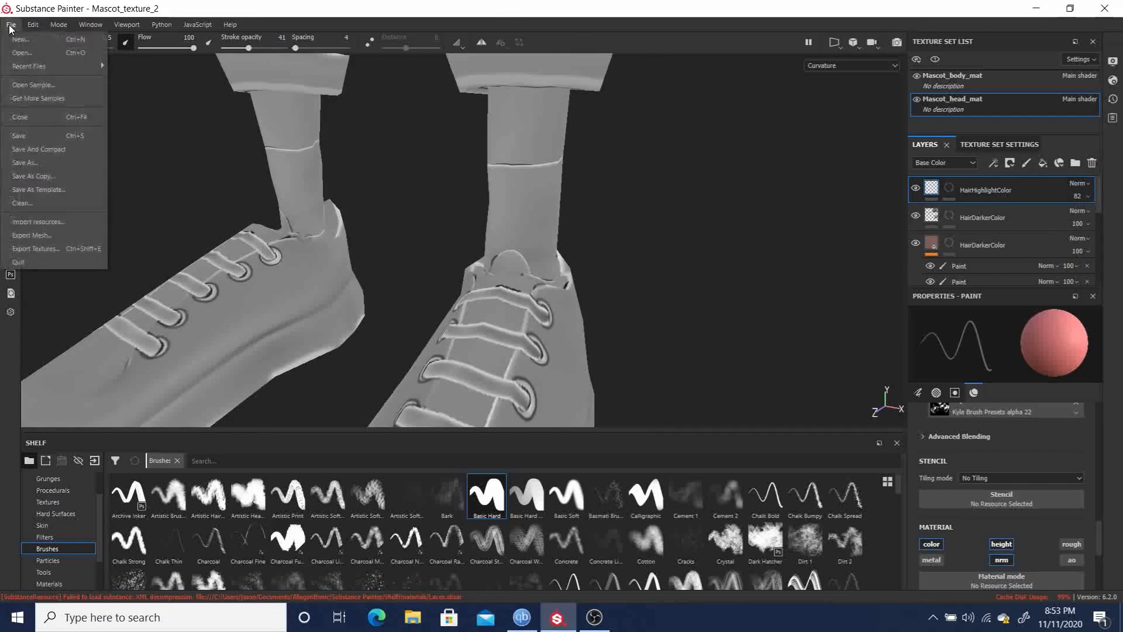
{"action": "left_click", "coordinate": [37, 135]}
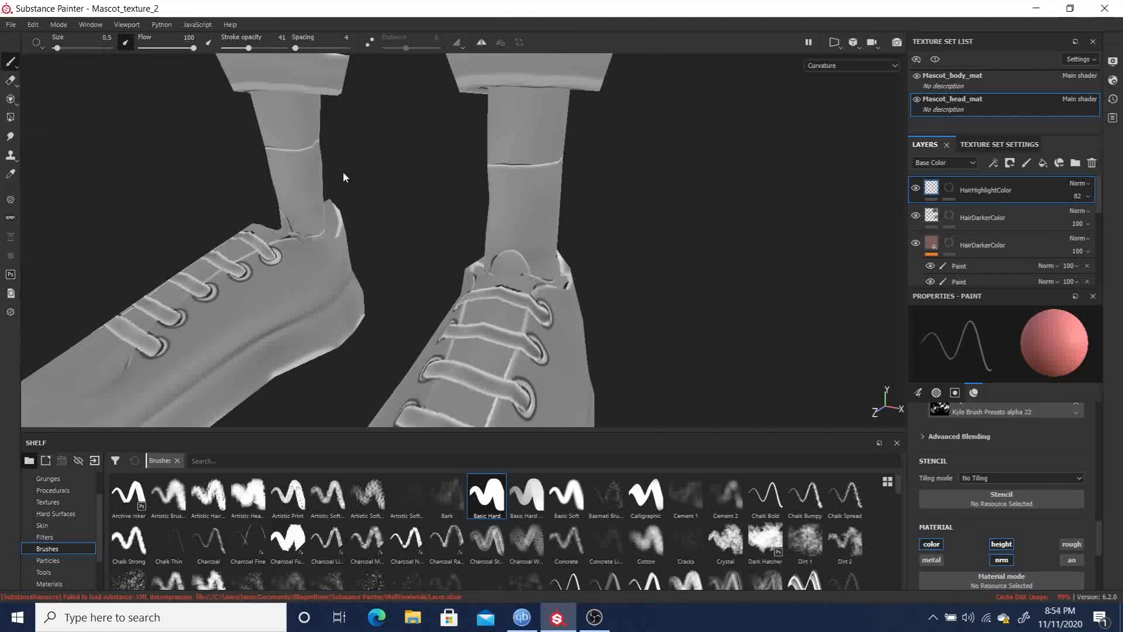
Return to the material display and examine the shoes, the upper parts and the whole framed figure.
{"action": "key", "text": "m"}
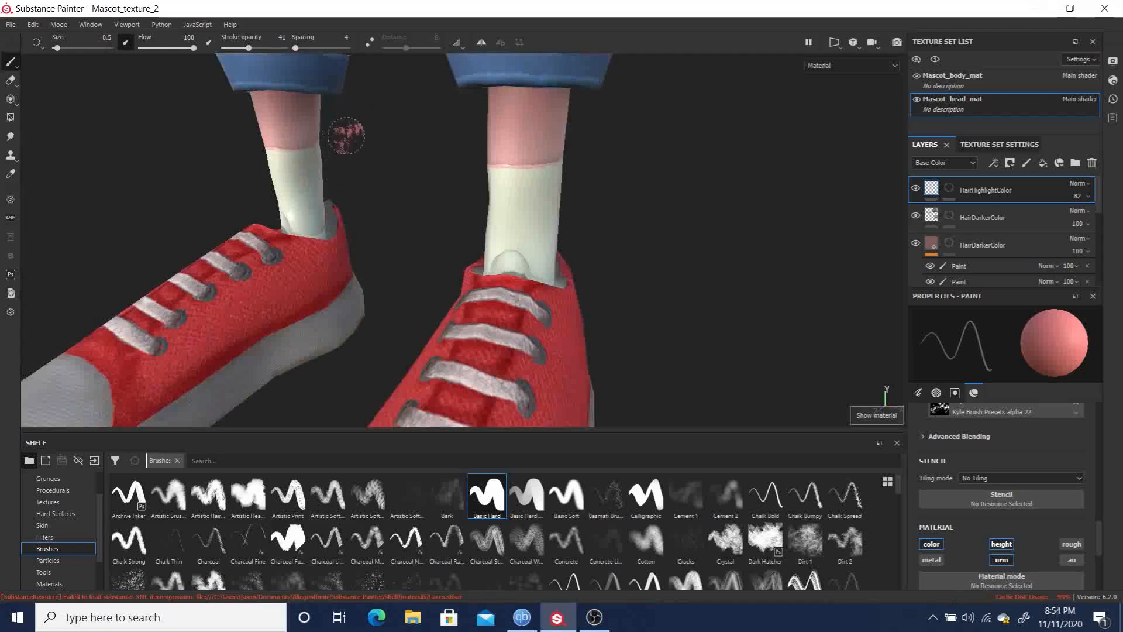
{"action": "right_click_drag", "start_coordinate": [334, 231], "coordinate": [468, 123], "text": "alt"}
{"action": "left_click_drag", "start_coordinate": [555, 144], "coordinate": [661, 138], "text": "alt"}
{"action": "right_click_drag", "start_coordinate": [204, 157], "coordinate": [228, 108], "text": "alt"}
{"action": "middle_click_drag", "start_coordinate": [599, 140], "coordinate": [588, 225], "text": "alt"}
{"action": "left_click_drag", "start_coordinate": [591, 134], "coordinate": [590, 169], "text": "alt"}
{"action": "middle_click_drag", "start_coordinate": [599, 116], "coordinate": [627, 227], "text": "alt"}
{"action": "right_click_drag", "start_coordinate": [519, 196], "coordinate": [543, 138], "text": "alt"}
{"action": "left_click_drag", "start_coordinate": [588, 175], "coordinate": [734, 164], "text": "alt"}
{"action": "left_click_drag", "start_coordinate": [477, 187], "coordinate": [657, 214], "text": "alt"}
{"action": "key", "text": "f"}
{"action": "middle_click_drag", "start_coordinate": [555, 195], "coordinate": [534, 183], "text": "alt"}
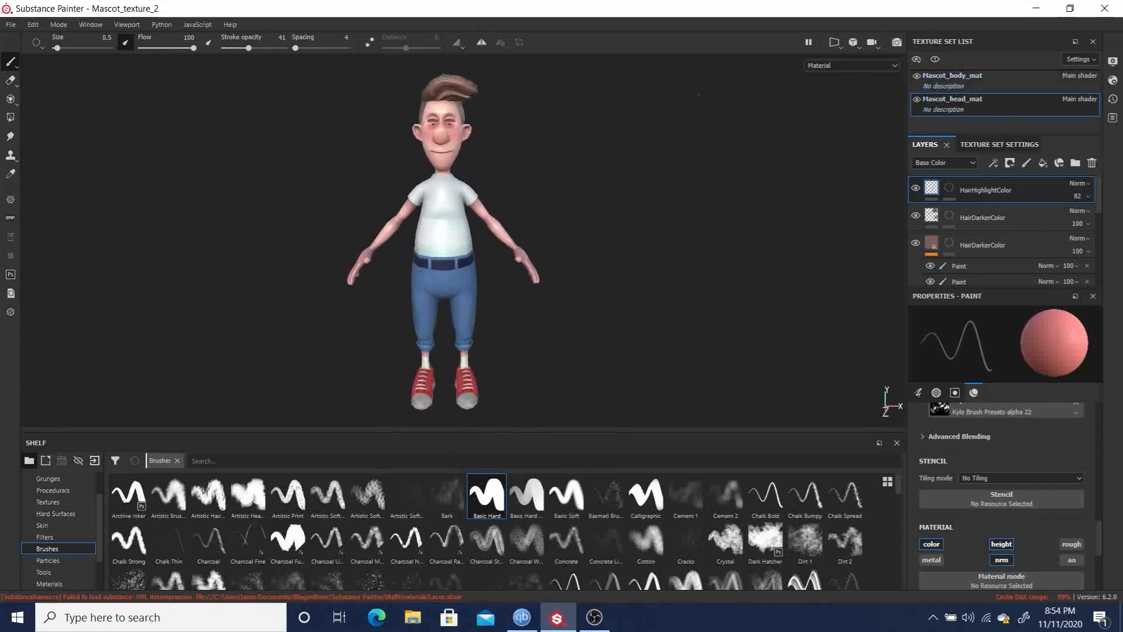
{"action": "middle_click_drag", "start_coordinate": [643, 164], "coordinate": [672, 176], "text": "alt"}
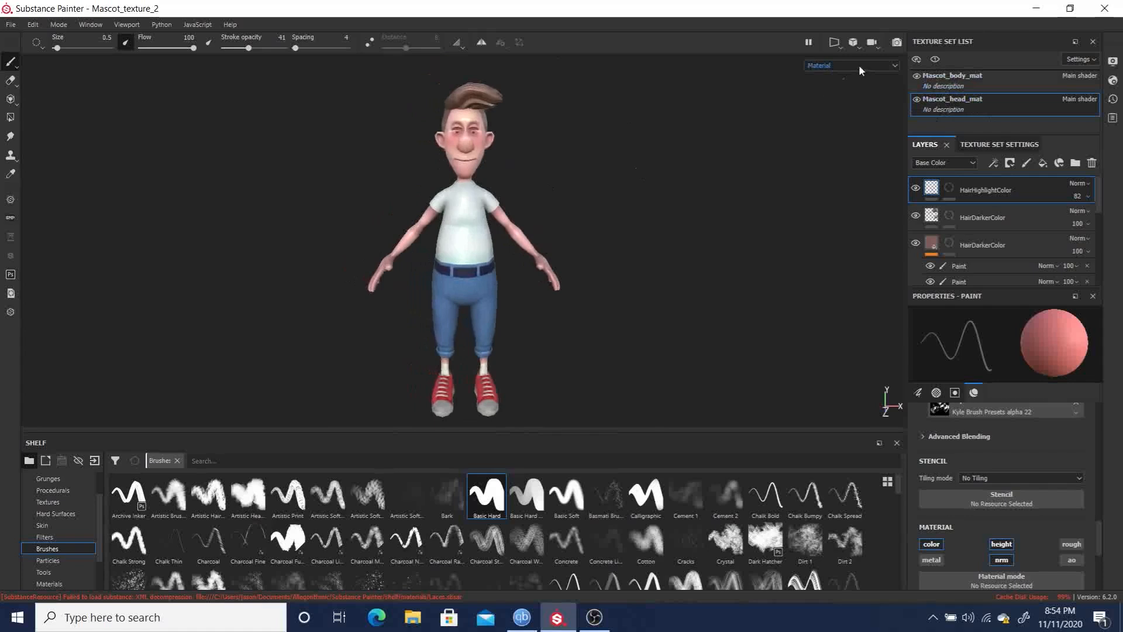
View the mascot in the Base Color channel alone, followed by the Height channel.
{"action": "left_click", "coordinate": [858, 64]}
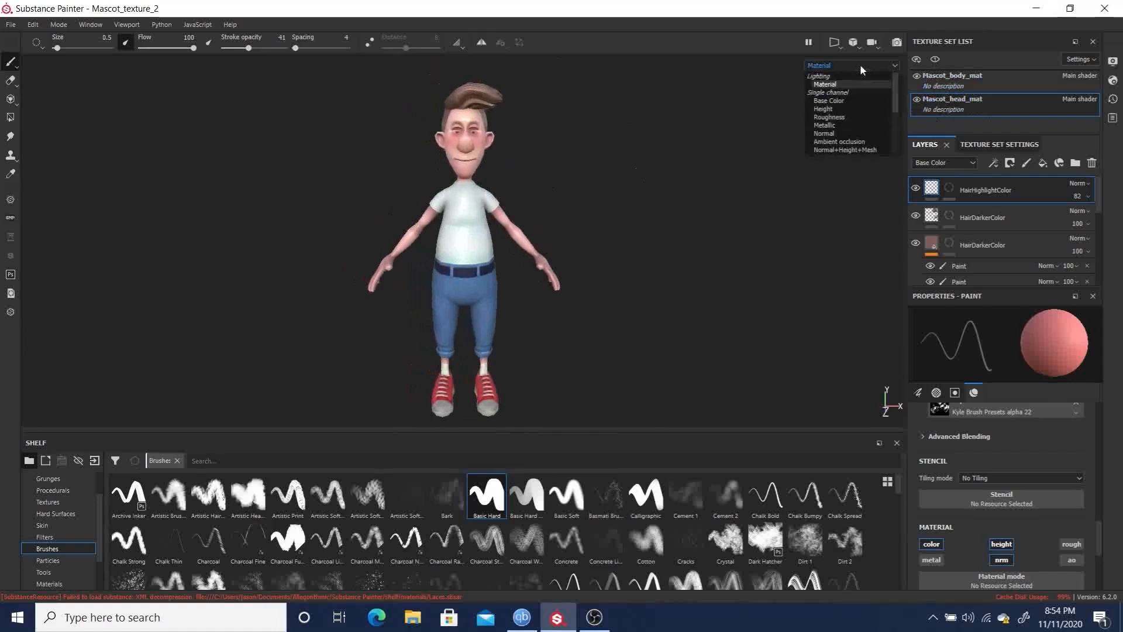
{"action": "left_click", "coordinate": [828, 100]}
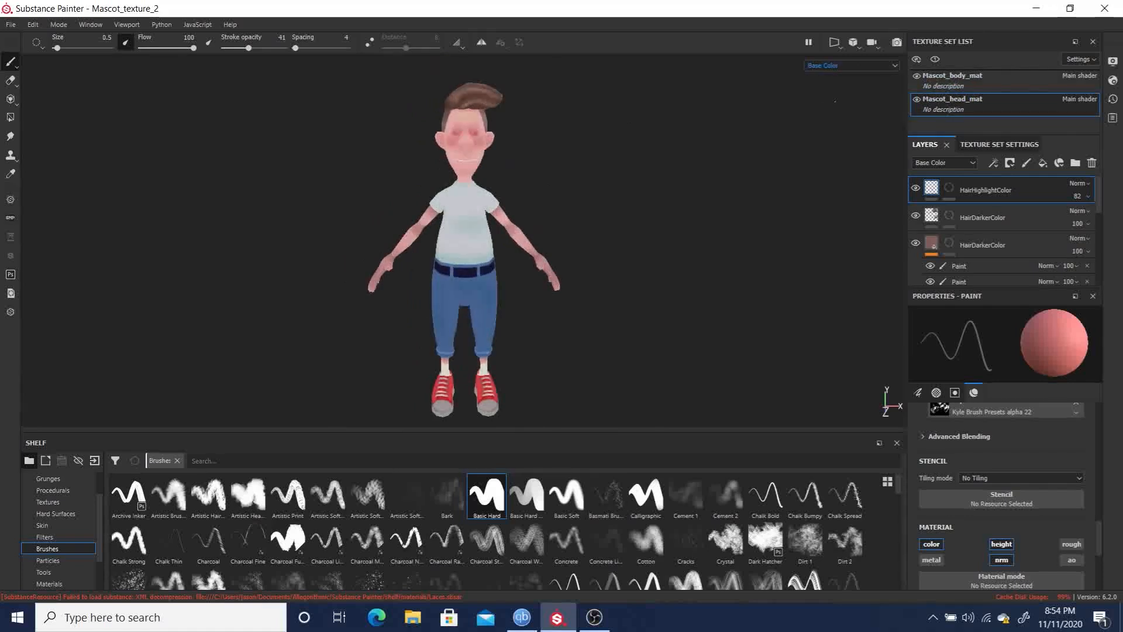
{"action": "left_click_drag", "start_coordinate": [721, 211], "coordinate": [665, 231], "text": "alt"}
{"action": "left_click", "coordinate": [854, 66]}
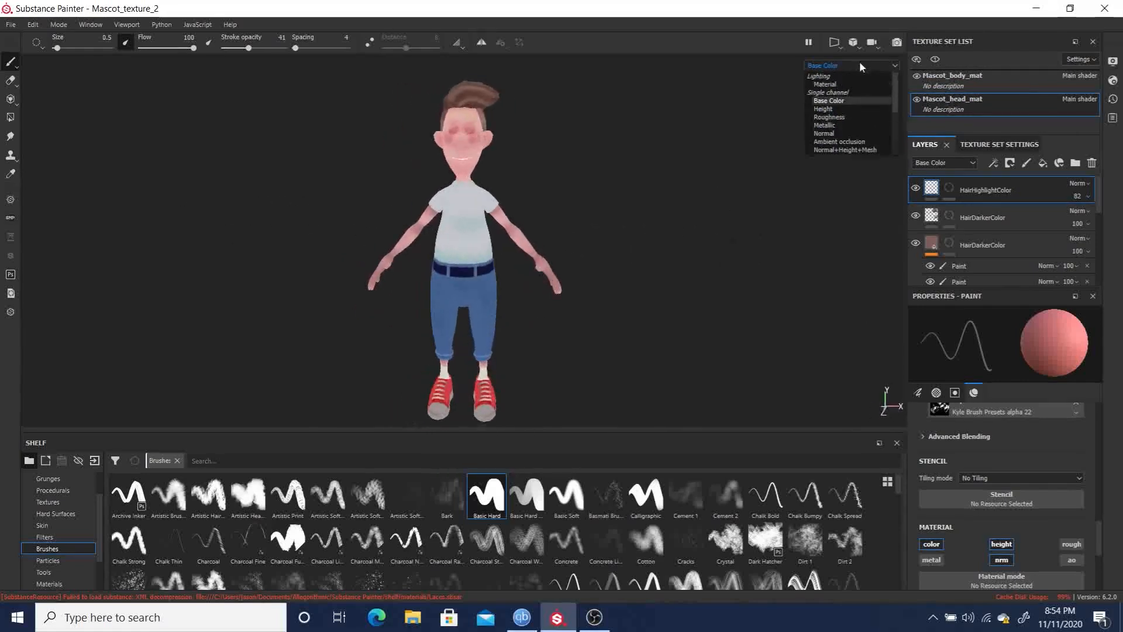
{"action": "left_click", "coordinate": [836, 110]}
{"action": "mouse_move", "coordinate": [648, 288]}
{"action": "left_mouse_down", "text": "alt"}
{"action": "mouse_move", "coordinate": [494, 328]}
{"action": "mouse_move", "coordinate": [572, 283]}
{"action": "mouse_move", "coordinate": [644, 281]}
{"action": "left_mouse_up", "text": "alt"}
View the mascot in the Roughness channel alone, followed by the Metallic channel.
{"action": "left_click", "coordinate": [830, 65]}
{"action": "left_click", "coordinate": [830, 119]}
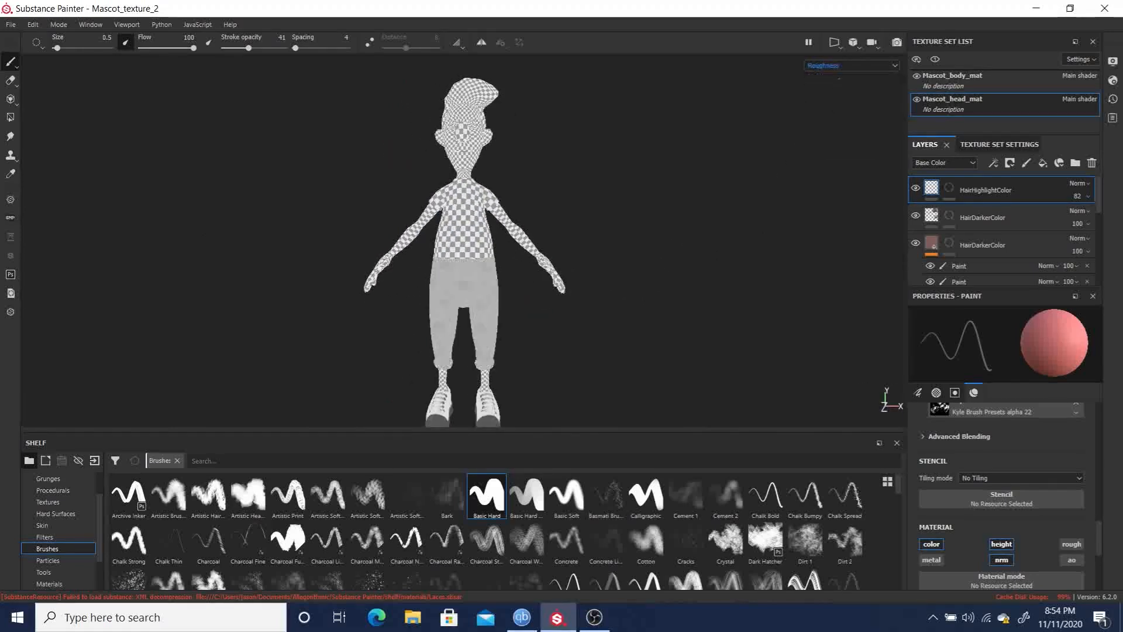
{"action": "left_click", "coordinate": [841, 65]}
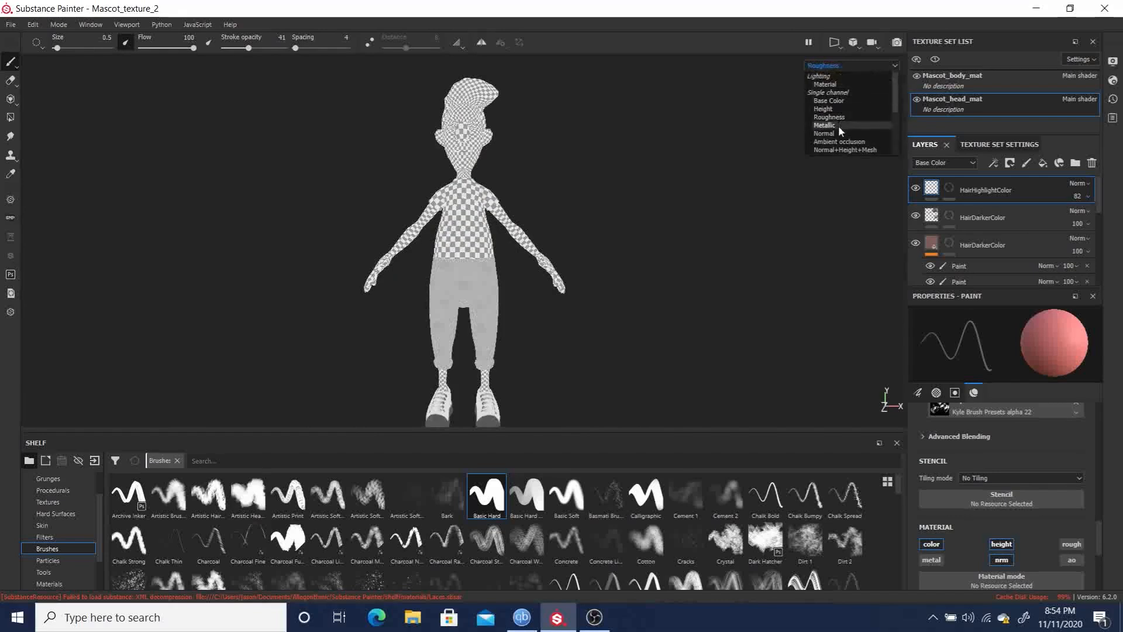
{"action": "left_click", "coordinate": [838, 126]}
View the whole mascot in the Normal channel, followed by the Ambient occlusion channel.
{"action": "left_click", "coordinate": [840, 65]}
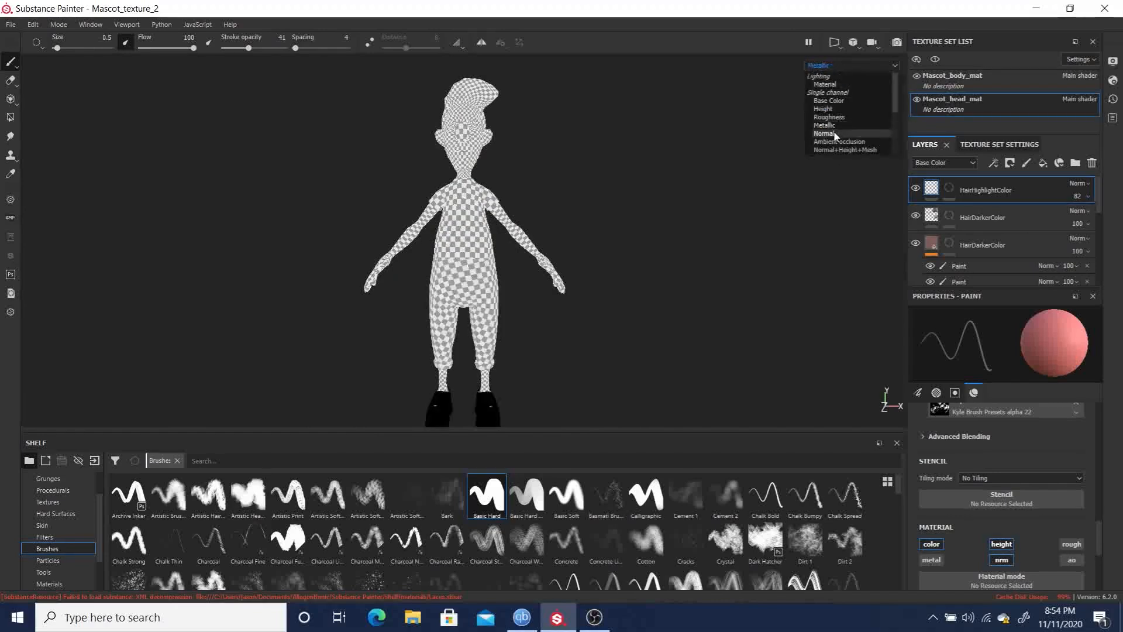
{"action": "left_click", "coordinate": [837, 133]}
{"action": "middle_click_drag", "start_coordinate": [704, 211], "coordinate": [696, 145], "text": "alt"}
{"action": "right_click_drag", "start_coordinate": [694, 148], "coordinate": [597, 157], "text": "alt"}
{"action": "middle_click_drag", "start_coordinate": [594, 156], "coordinate": [621, 192], "text": "alt"}
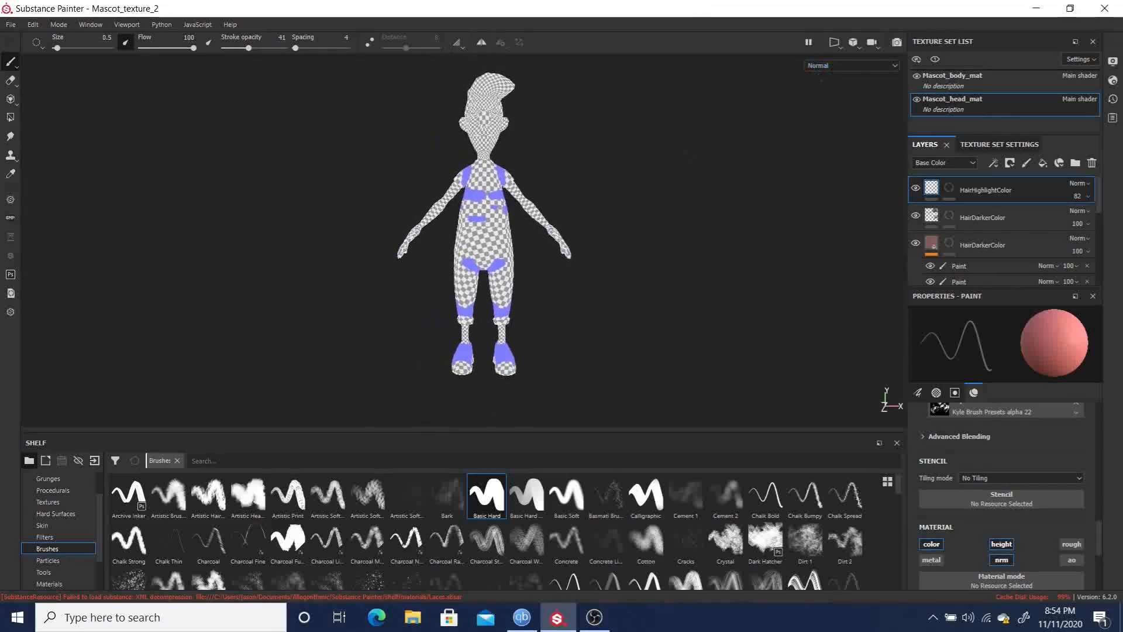
{"action": "left_click", "coordinate": [848, 65]}
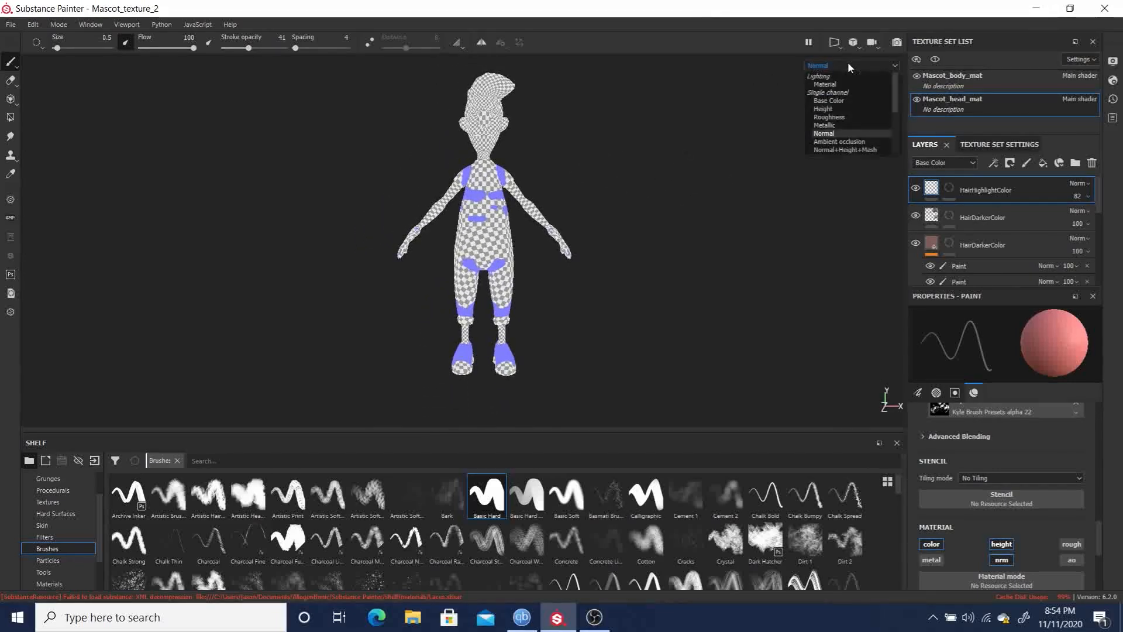
{"action": "left_click", "coordinate": [836, 143]}
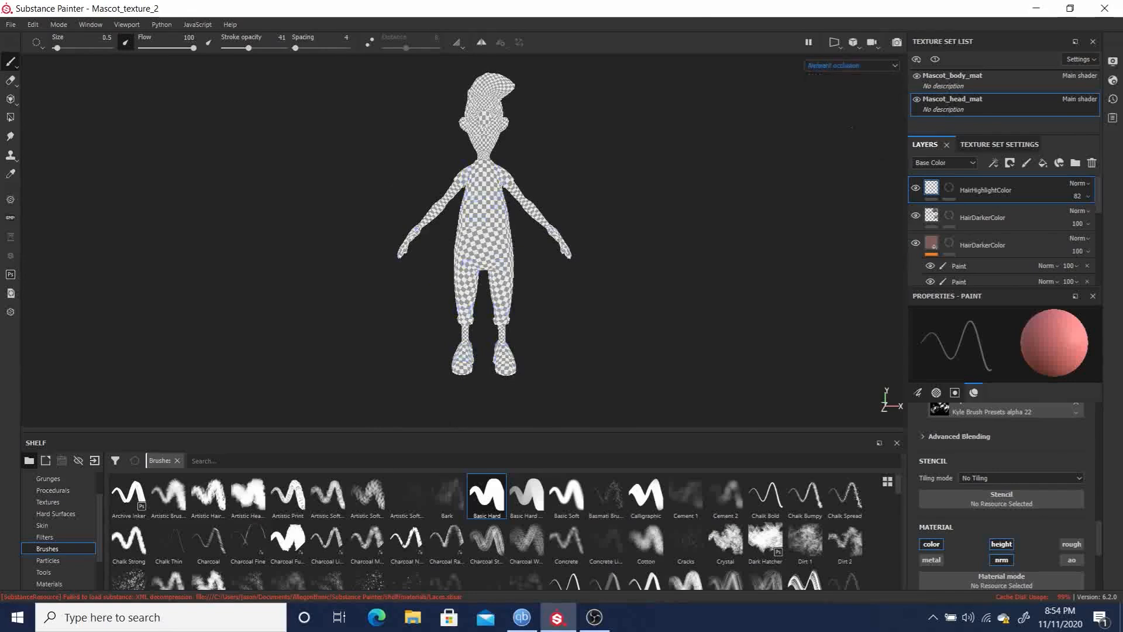
Display the combined Normal+Height+Mesh channel and examine the mascot from other angles and up close.
{"action": "left_click", "coordinate": [848, 65]}
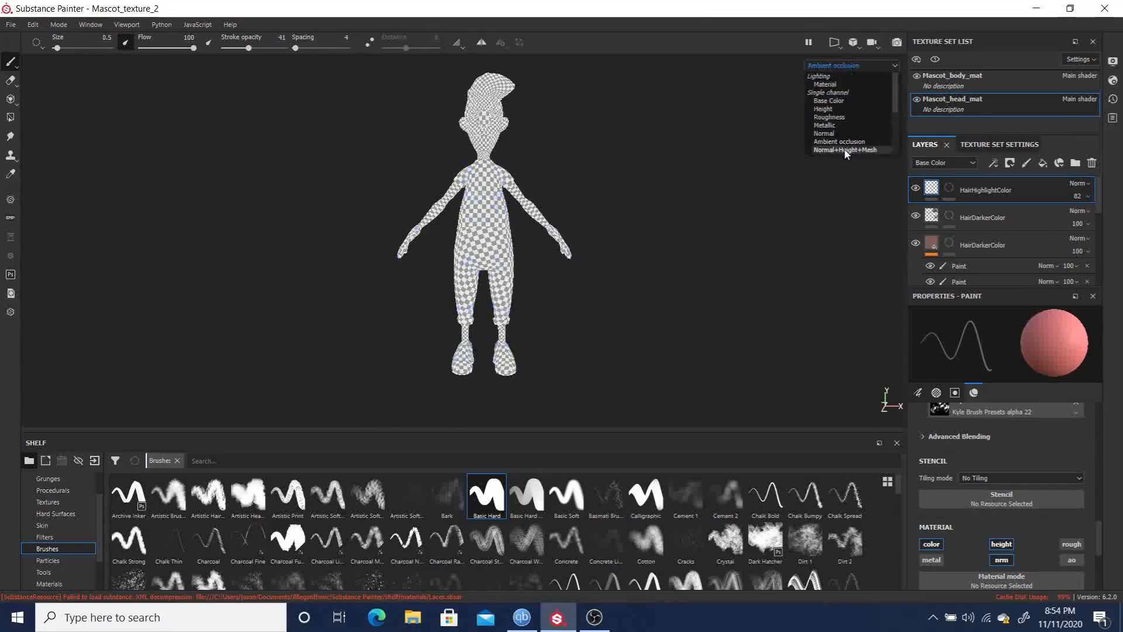
{"action": "left_click", "coordinate": [844, 151]}
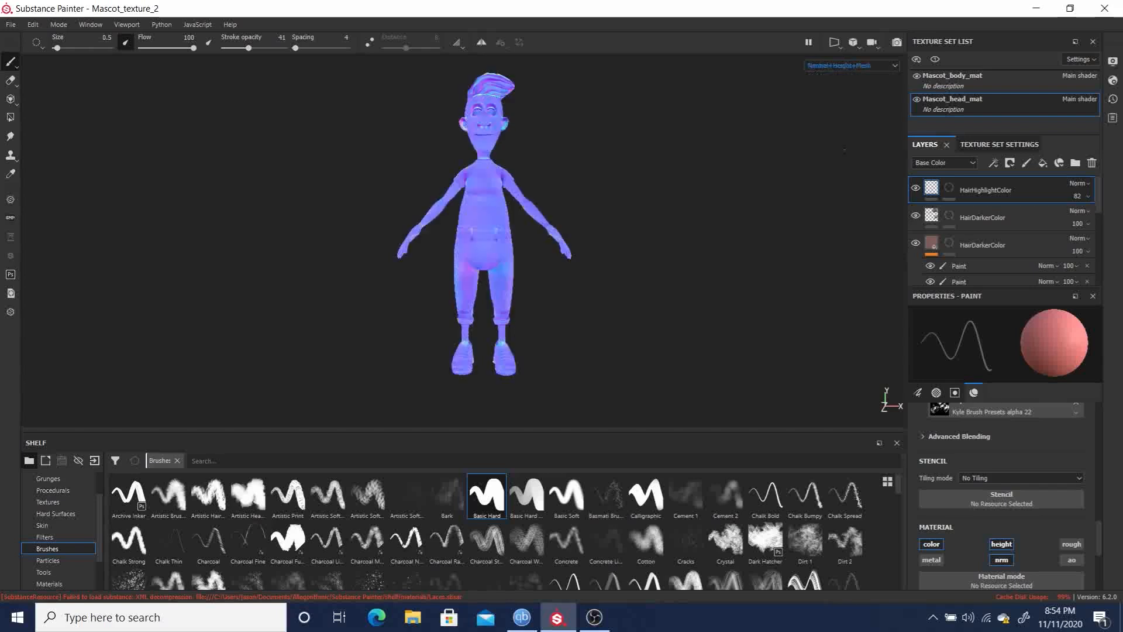
{"action": "left_click_drag", "start_coordinate": [705, 174], "coordinate": [446, 212], "text": "alt"}
{"action": "right_click_drag", "start_coordinate": [552, 242], "coordinate": [1108, 427], "text": "alt"}
{"action": "left_click_drag", "start_coordinate": [1110, 431], "coordinate": [561, 170], "text": "alt"}
Switch the display back to the single Ambient occlusion channel and view the mascot from farther away.
{"action": "left_click", "coordinate": [875, 65]}
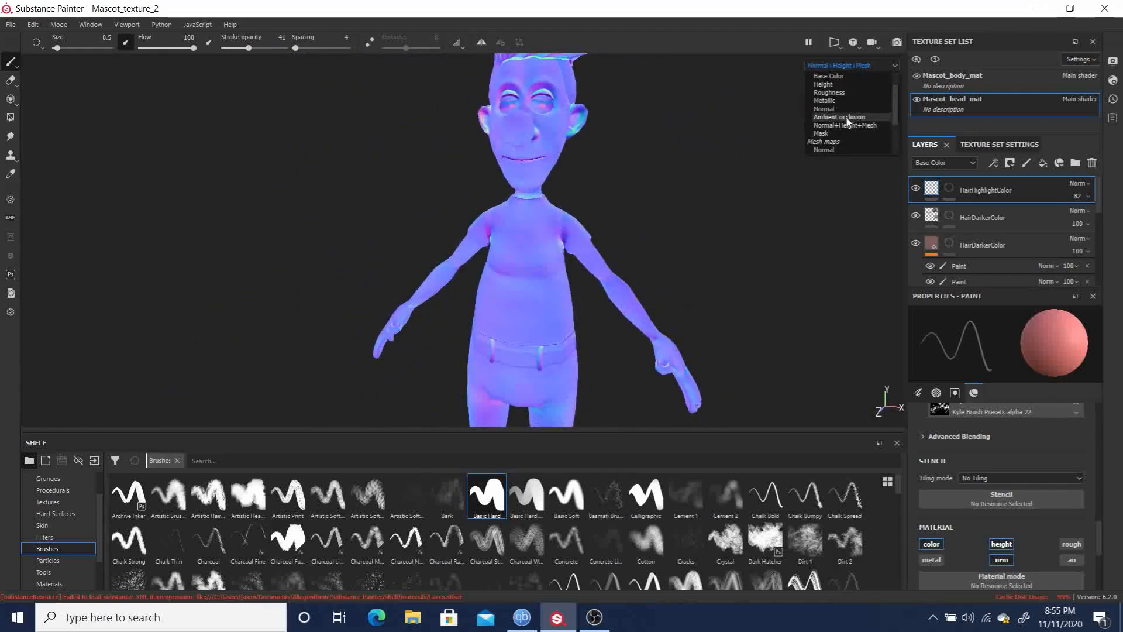
{"action": "left_click", "coordinate": [842, 117]}
{"action": "scroll", "coordinate": [720, 216], "scroll_direction": "down", "scroll_amount": 3}
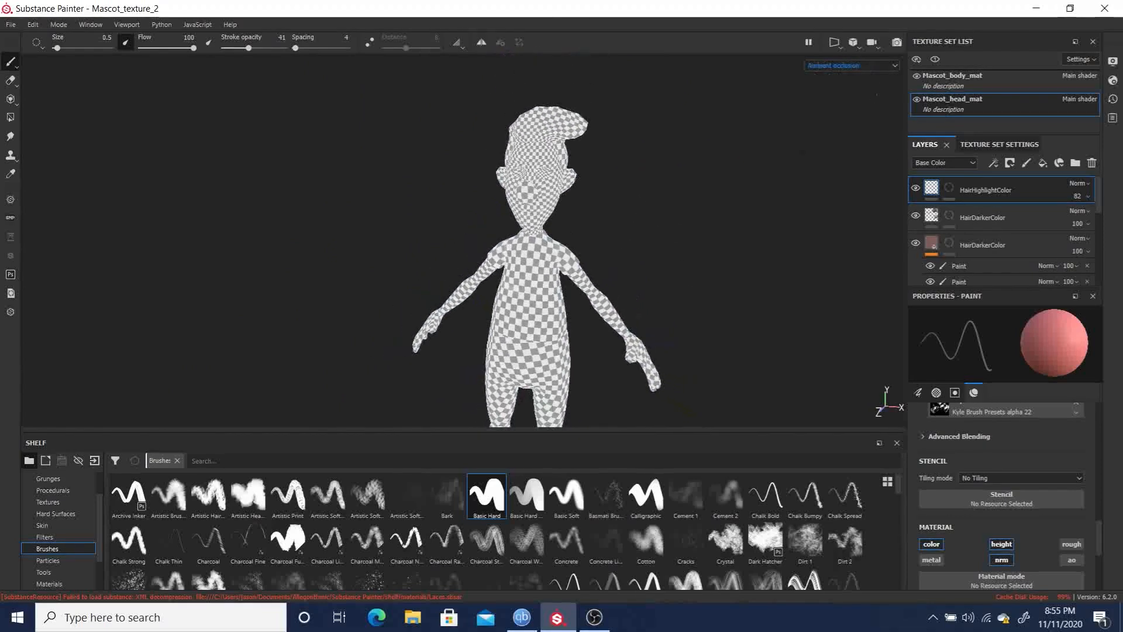
Display the ambient occlusion mesh map and examine the mascot's shading from several angles, ending at the neck and shoulders.
{"action": "left_click", "coordinate": [884, 66]}
{"action": "scroll", "coordinate": [847, 141], "scroll_direction": "down", "scroll_amount": 3}
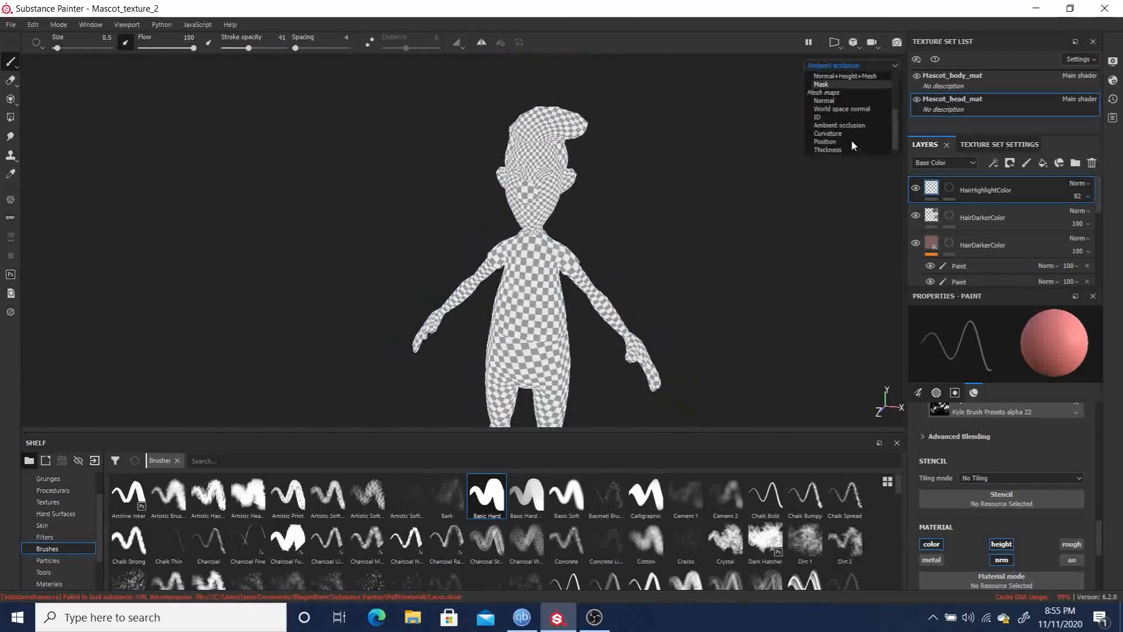
{"action": "left_click", "coordinate": [847, 126]}
{"action": "left_click_drag", "start_coordinate": [697, 237], "coordinate": [441, 104], "text": "alt"}
{"action": "right_click_drag", "start_coordinate": [441, 104], "coordinate": [936, 262], "text": "alt"}
{"action": "middle_click_drag", "start_coordinate": [654, 180], "coordinate": [728, 378], "text": "alt"}
{"action": "right_click_drag", "start_coordinate": [667, 275], "coordinate": [755, 357], "text": "alt"}
{"action": "middle_click_drag", "start_coordinate": [550, 156], "coordinate": [535, 223], "text": "alt"}
{"action": "right_click_drag", "start_coordinate": [454, 166], "coordinate": [1082, 342], "text": "alt"}
{"action": "left_click_drag", "start_coordinate": [658, 164], "coordinate": [572, 170], "text": "alt"}
{"action": "left_click_drag", "start_coordinate": [663, 134], "coordinate": [972, 174], "text": "alt"}
{"action": "left_click_drag", "start_coordinate": [577, 228], "coordinate": [563, 206], "text": "alt"}
{"action": "middle_click_drag", "start_coordinate": [634, 171], "coordinate": [548, 229], "text": "alt"}
{"action": "right_click_drag", "start_coordinate": [602, 227], "coordinate": [566, 199], "text": "alt"}
{"action": "middle_click_drag", "start_coordinate": [642, 230], "coordinate": [556, 226], "text": "alt"}
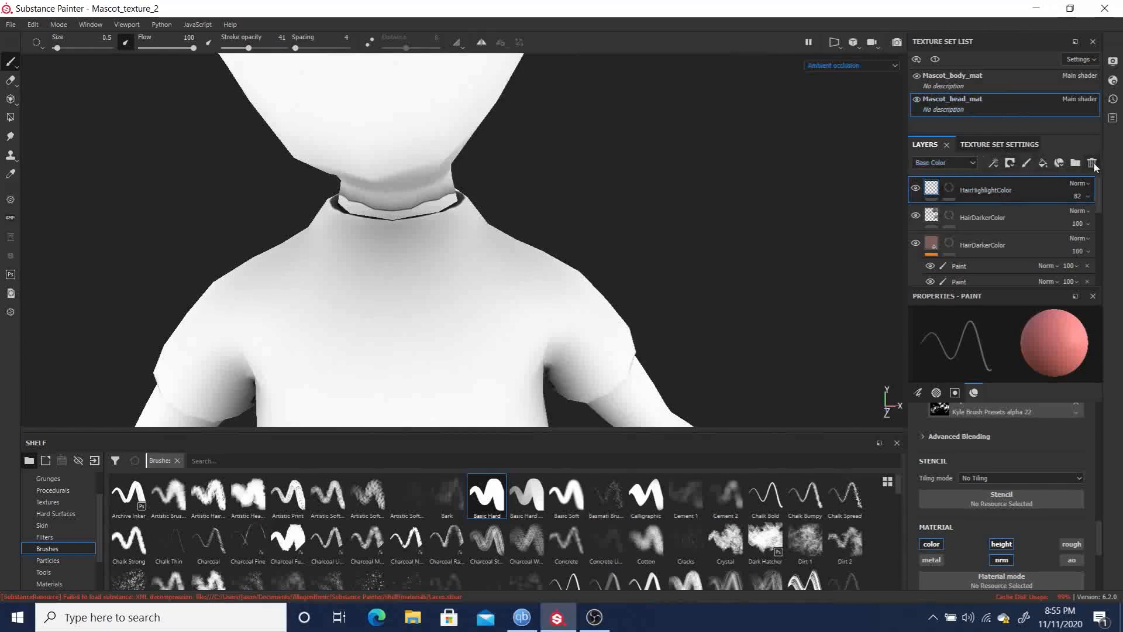
Add a fill layer to Mascot_head_mat with only the ao channel enabled, and show the layer stack's Ambient occlusion channel.
{"action": "left_click", "coordinate": [1044, 163]}
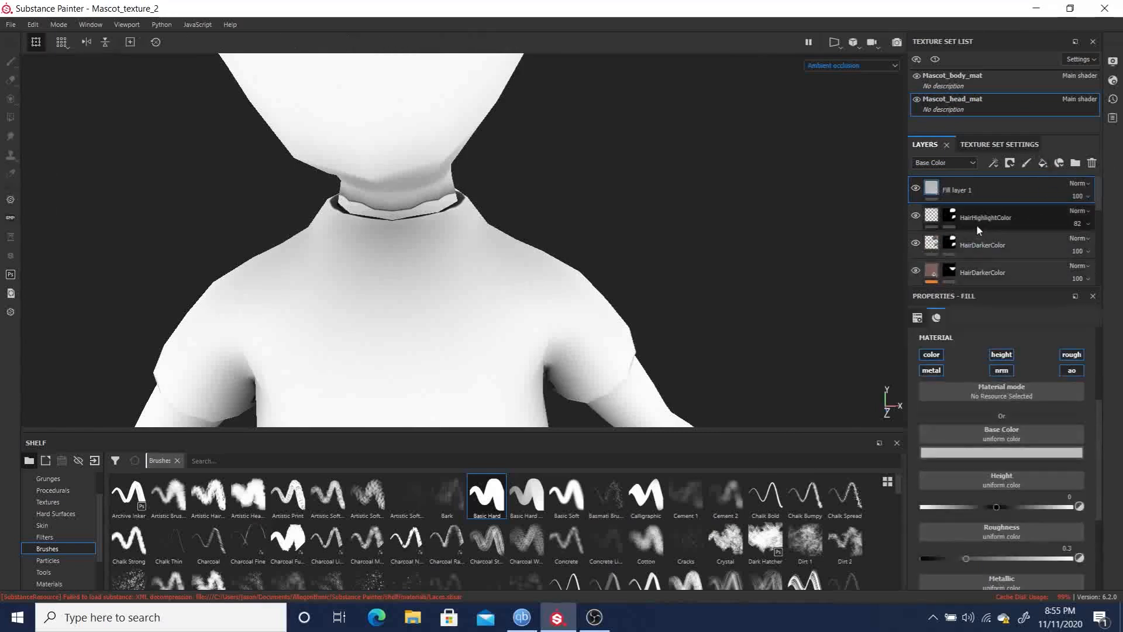
{"action": "left_click", "coordinate": [1079, 371]}
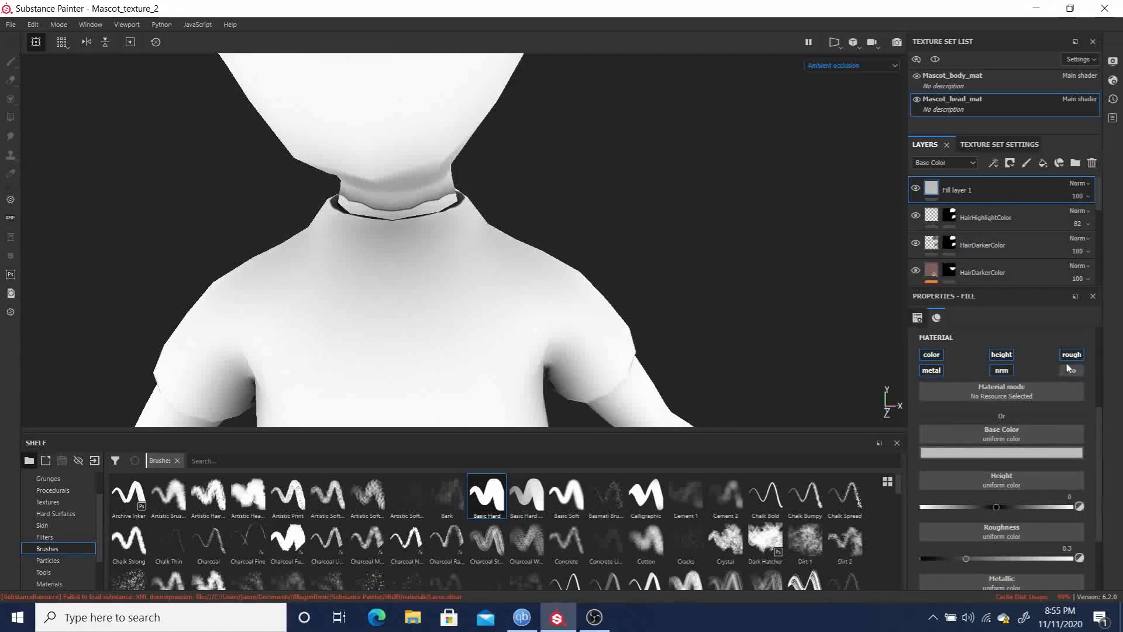
{"action": "left_click", "coordinate": [1072, 371]}
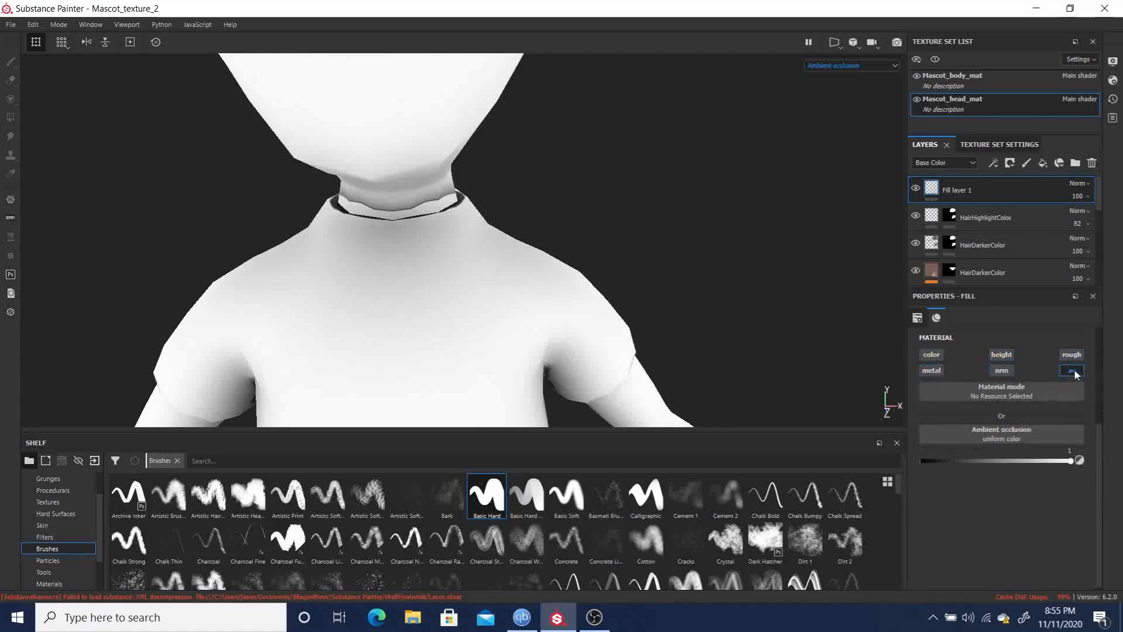
{"action": "left_click", "coordinate": [951, 163]}
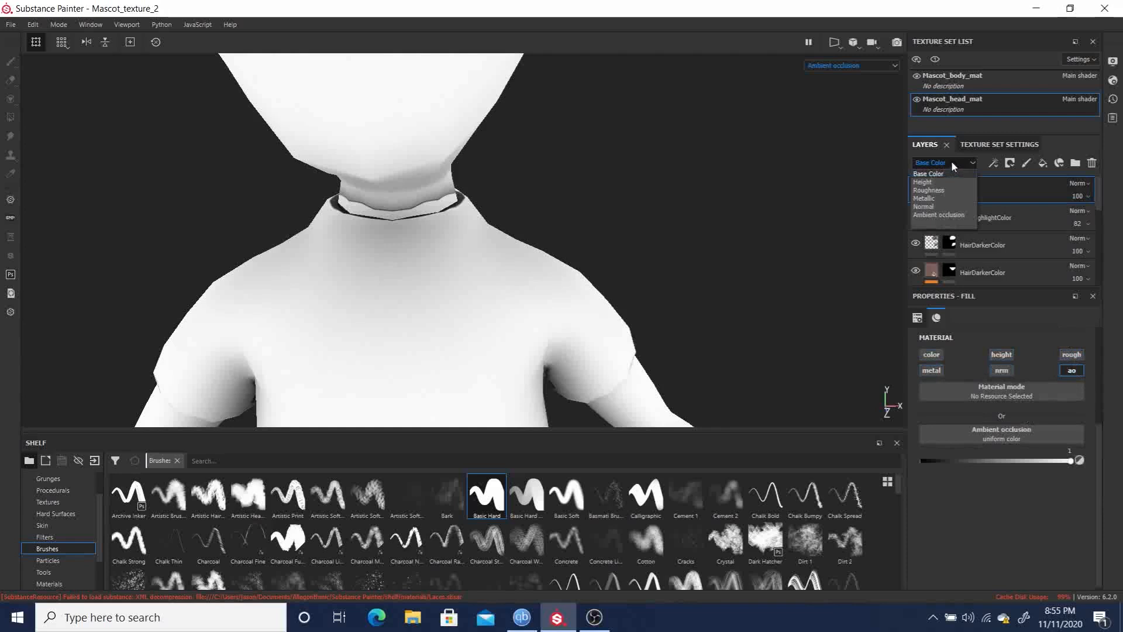
{"action": "left_click", "coordinate": [945, 214]}
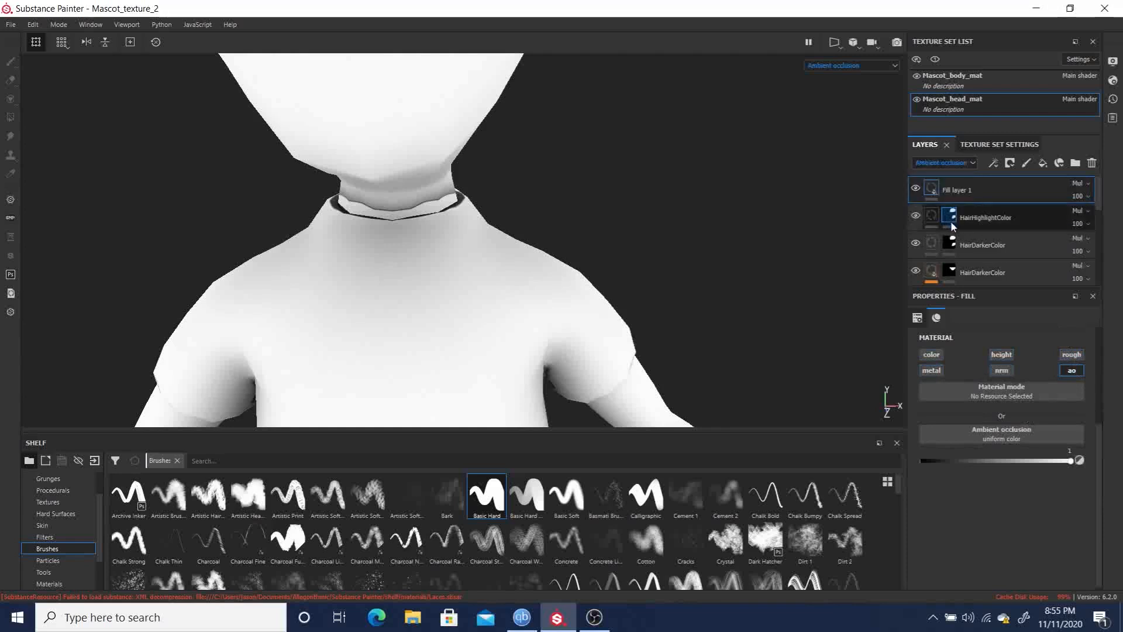
Set the ambient occlusion mixing of the head texture set to Replace.
{"action": "left_click", "coordinate": [992, 145]}
{"action": "scroll", "coordinate": [1042, 232], "scroll_direction": "down", "scroll_amount": 5}
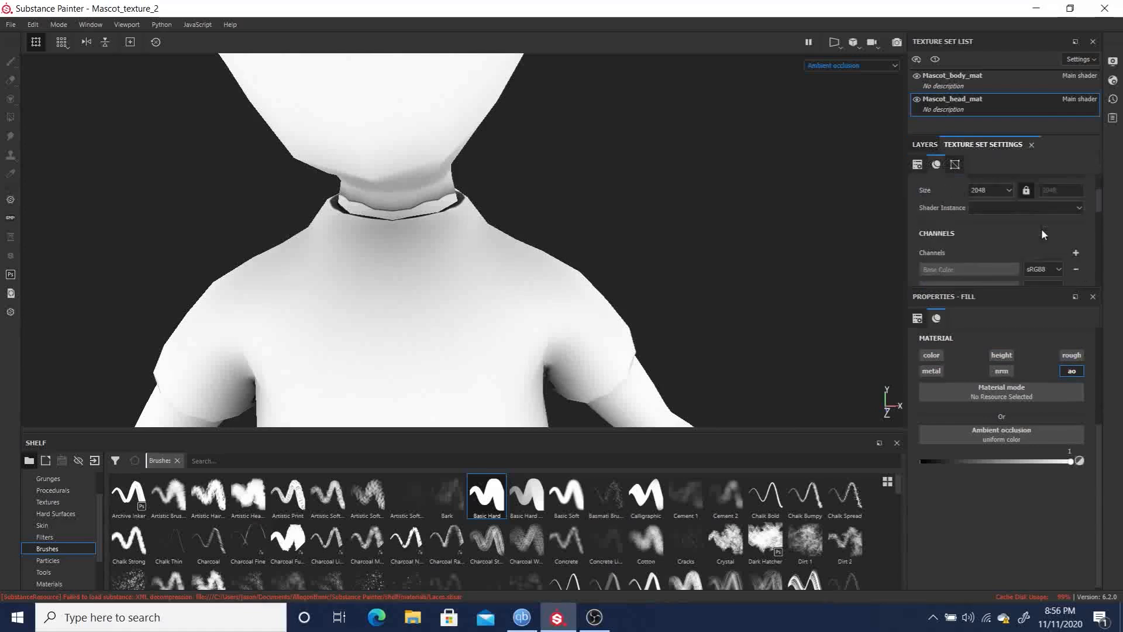
{"action": "scroll", "coordinate": [1045, 232], "scroll_direction": "down", "scroll_amount": 3}
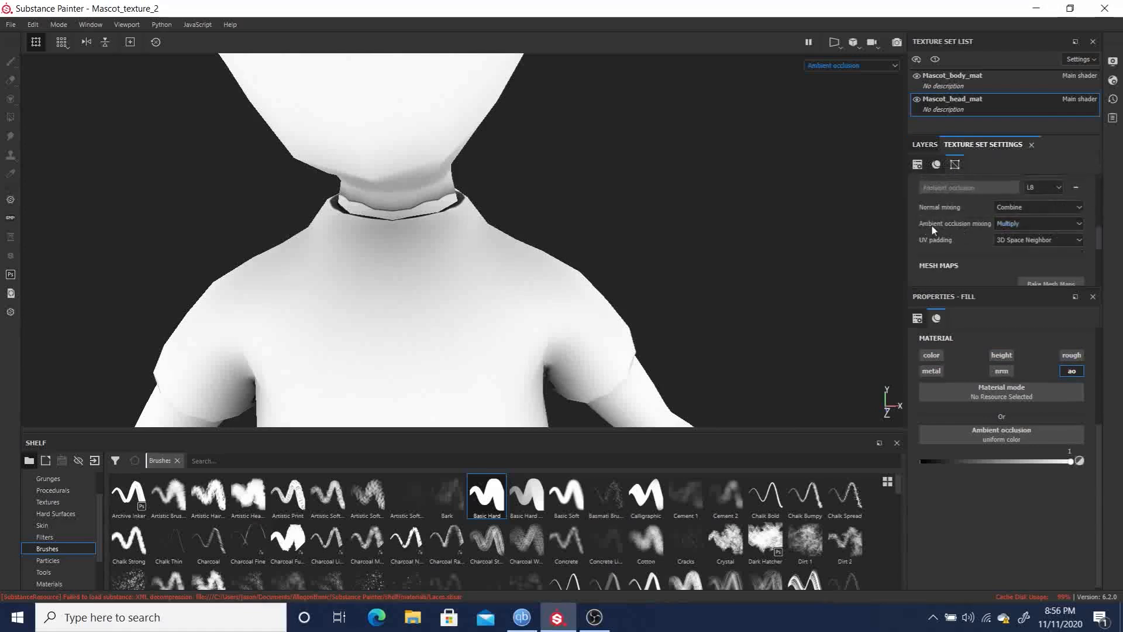
{"action": "left_click", "coordinate": [1016, 223]}
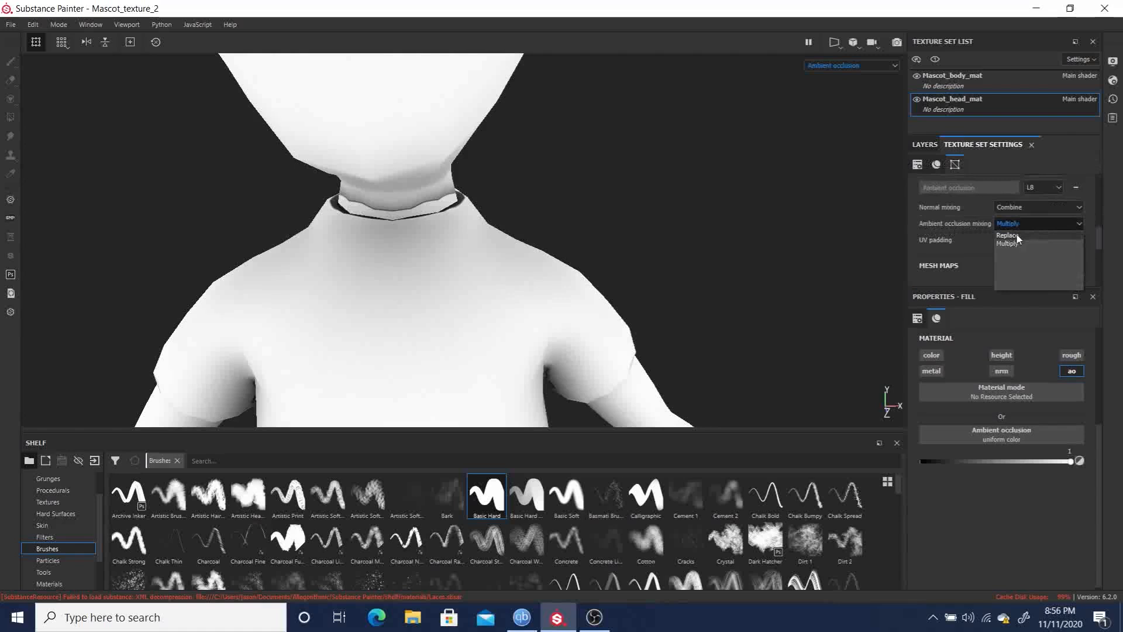
{"action": "left_click", "coordinate": [1007, 235]}
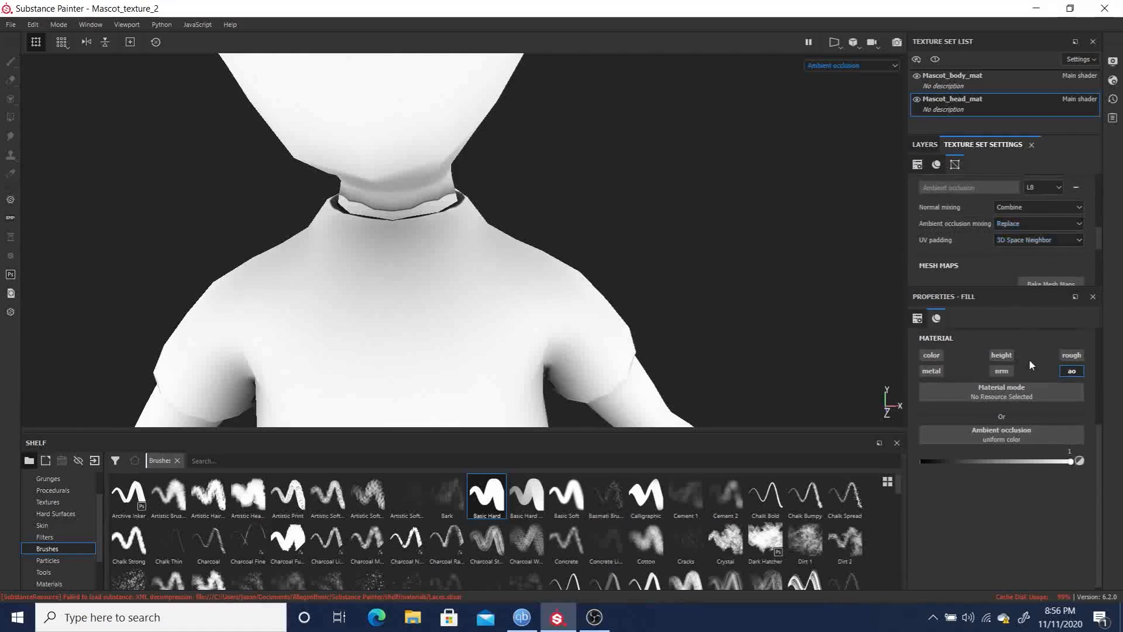
Assign the Mascot_head_mat ambient occlusion mesh map to the fill layer's ambient occlusion and set its blending mode to Normal.
{"action": "left_click", "coordinate": [1005, 438]}
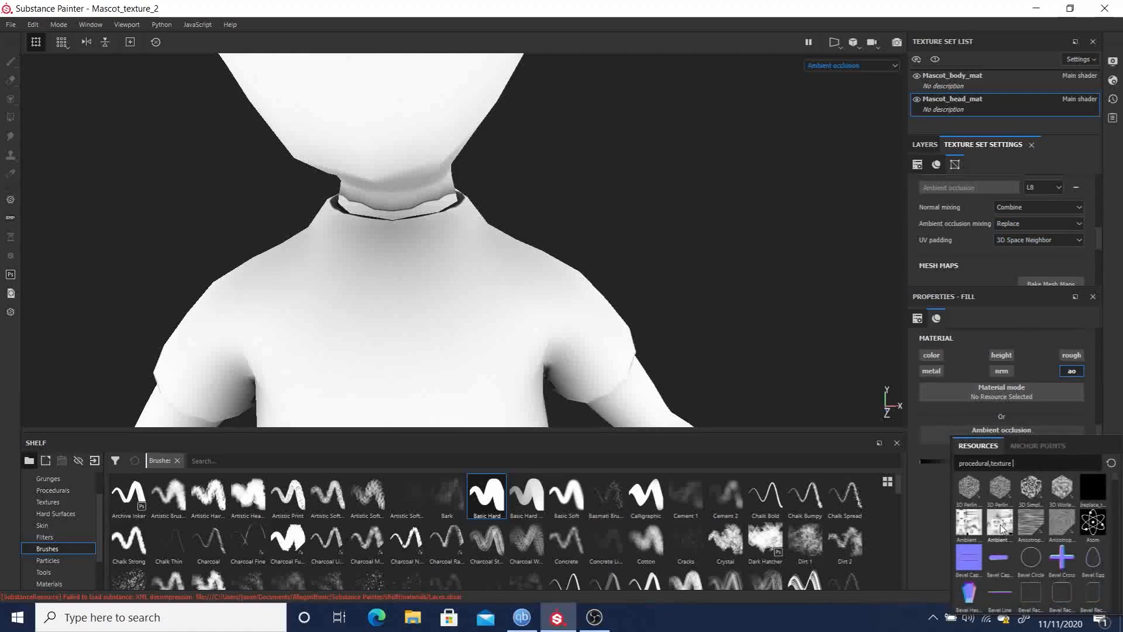
{"action": "mouse_move", "coordinate": [1001, 528]}
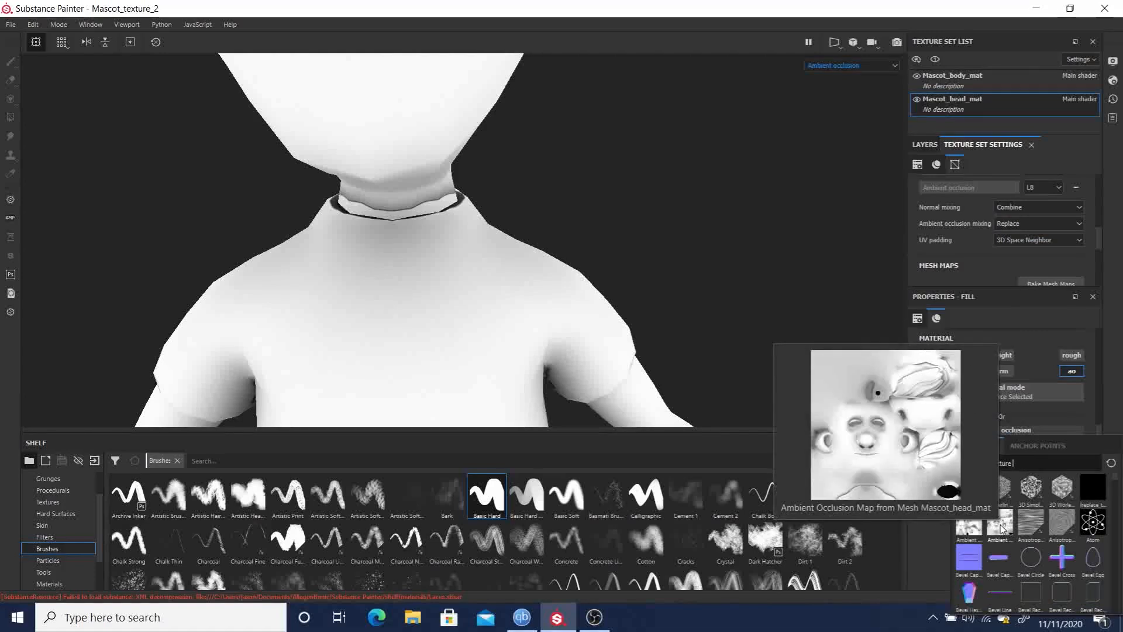
{"action": "left_click", "coordinate": [1000, 527]}
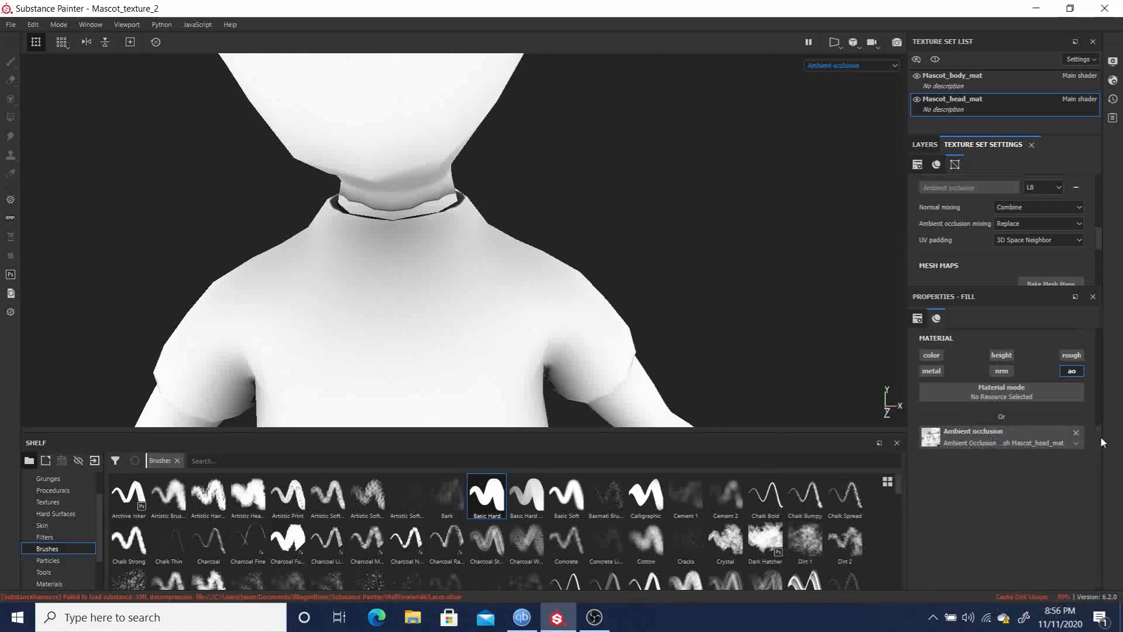
{"action": "left_click", "coordinate": [925, 145]}
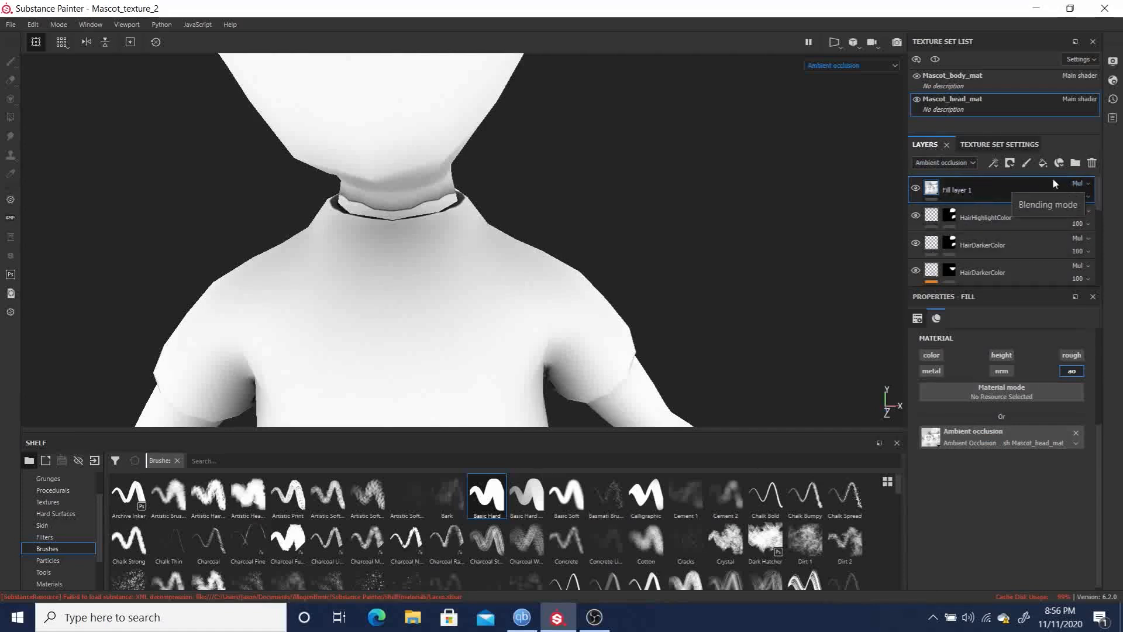
{"action": "left_click", "coordinate": [1079, 185]}
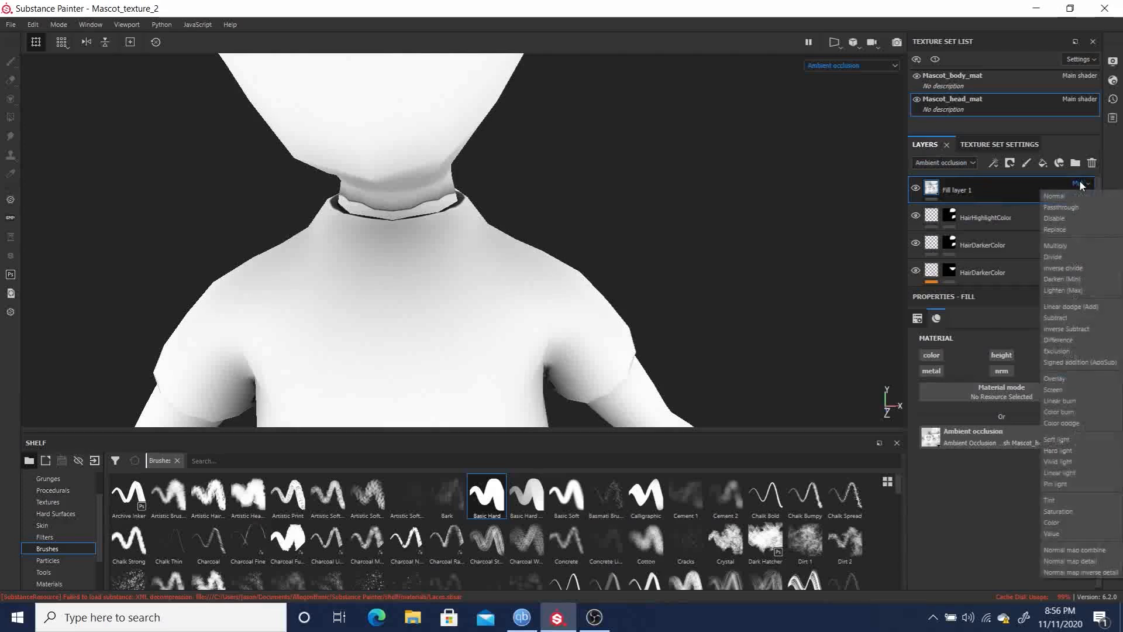
{"action": "left_click", "coordinate": [1063, 196]}
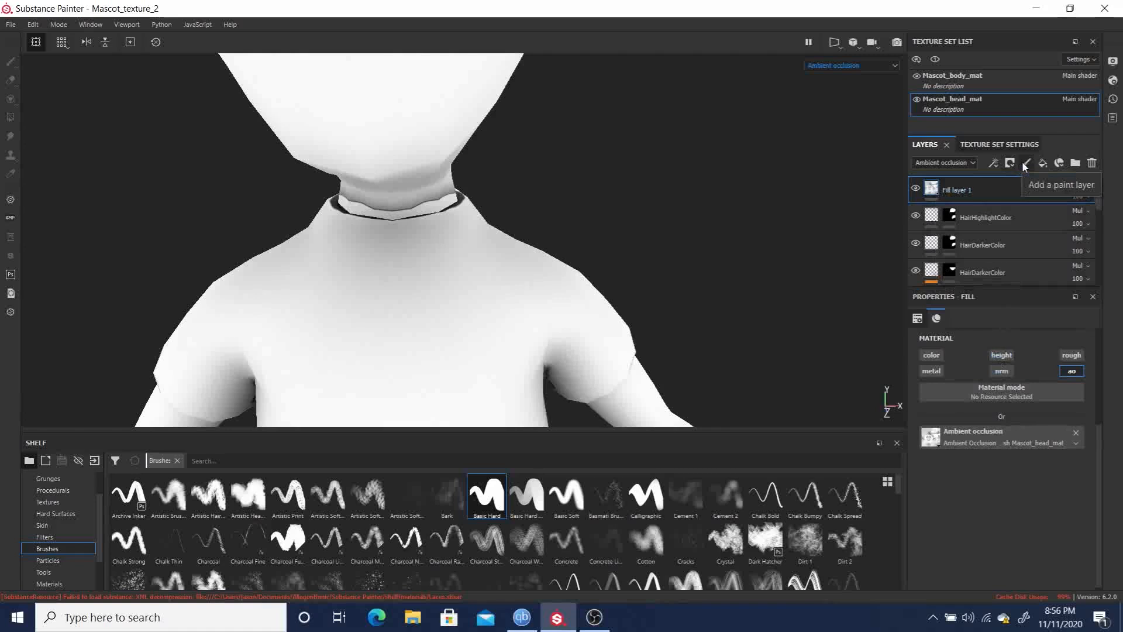
Add a paint effect to the fill layer and enable only the ao channel for painting.
{"action": "right_click", "coordinate": [963, 188]}
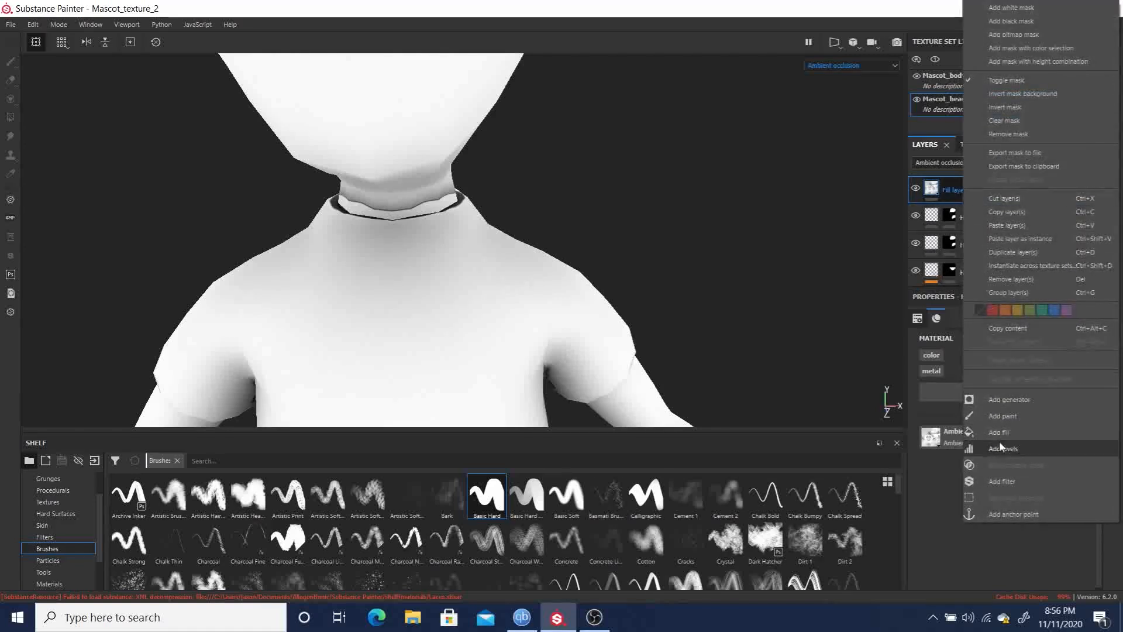
{"action": "left_click", "coordinate": [1010, 419]}
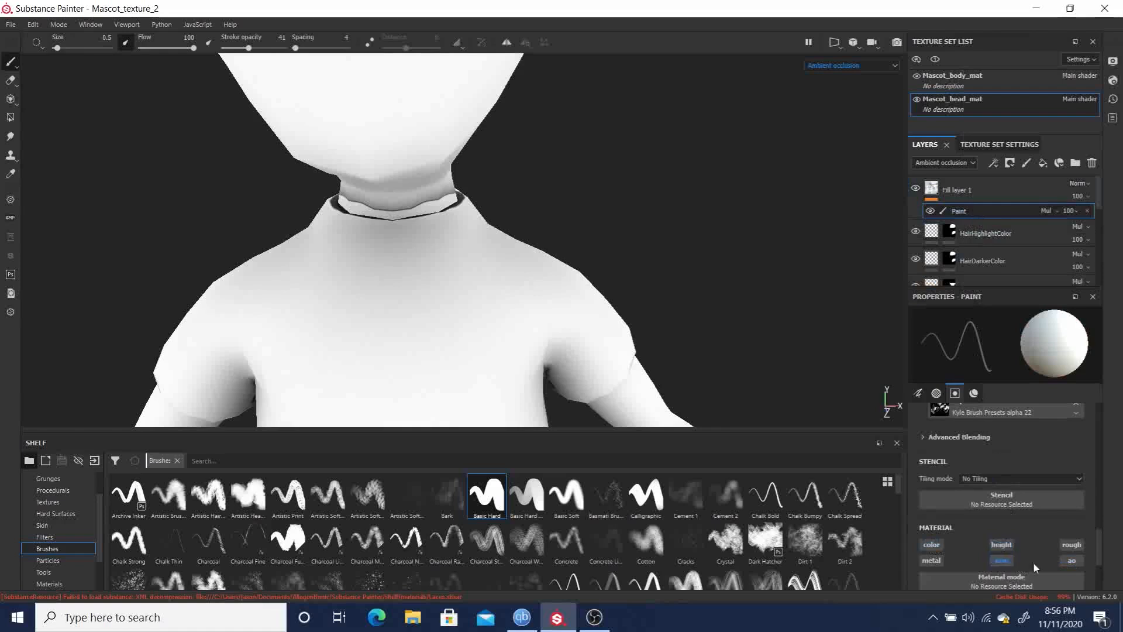
{"action": "left_click", "coordinate": [1072, 560]}
{"action": "scroll", "coordinate": [1090, 555], "scroll_direction": "down", "scroll_amount": 3}
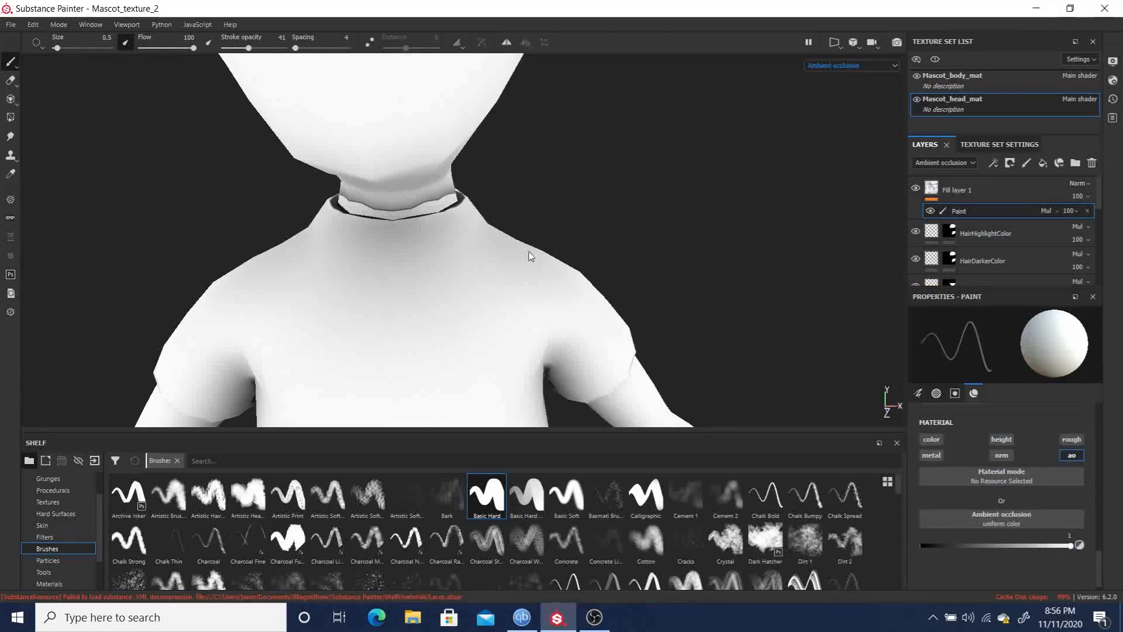
Try painting over the neck edge with the brush's ambient occlusion value at 0.6897, and reselect the fill layer.
{"action": "left_click_drag", "start_coordinate": [569, 273], "coordinate": [544, 214], "text": "alt"}
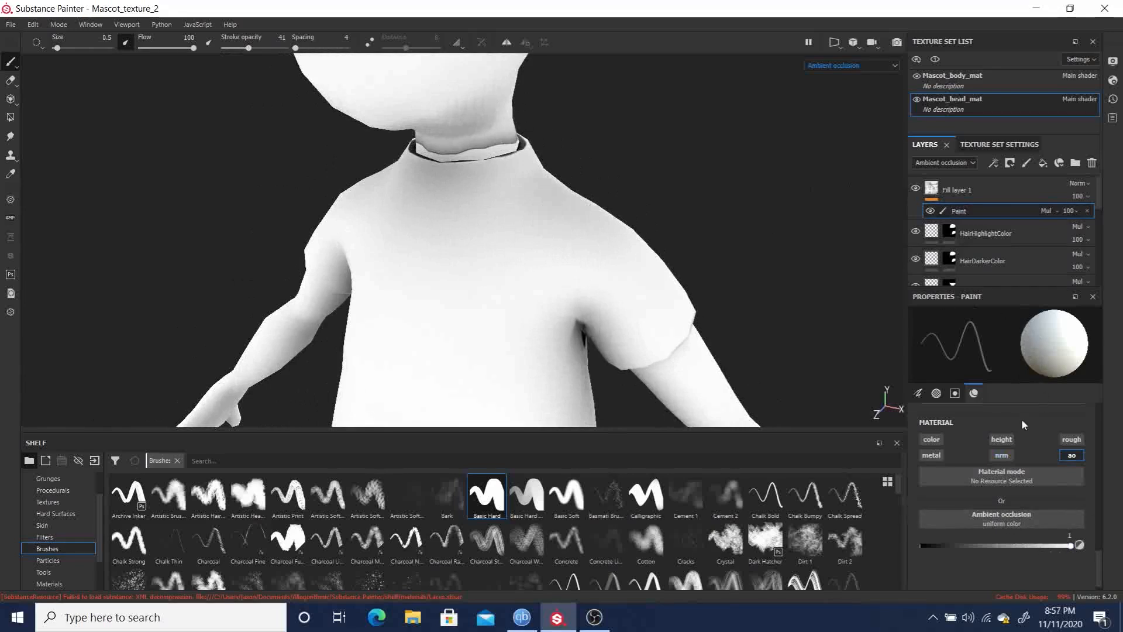
{"action": "left_click", "coordinate": [1079, 547]}
{"action": "left_click_drag", "start_coordinate": [1081, 549], "coordinate": [1028, 548]}
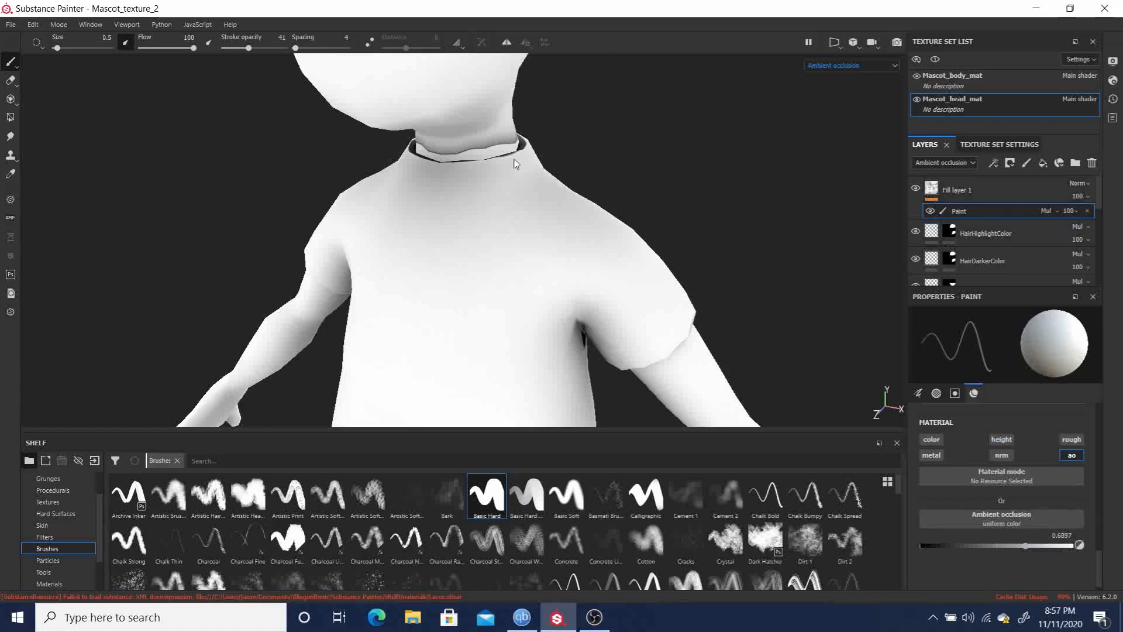
{"action": "left_click", "coordinate": [483, 146]}
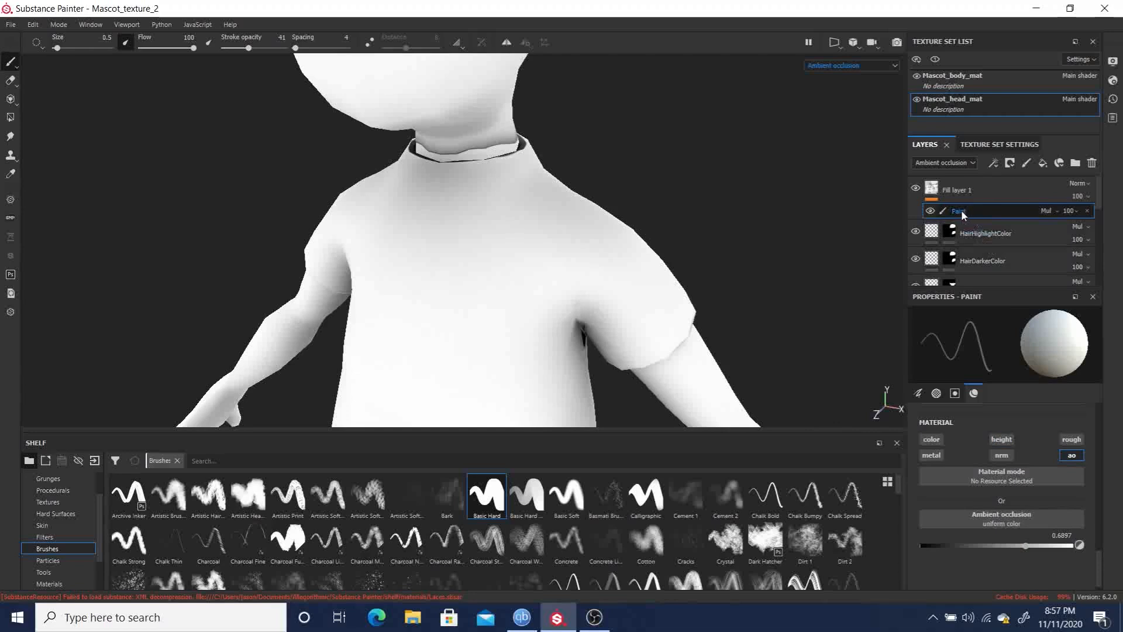
{"action": "left_click", "coordinate": [963, 191]}
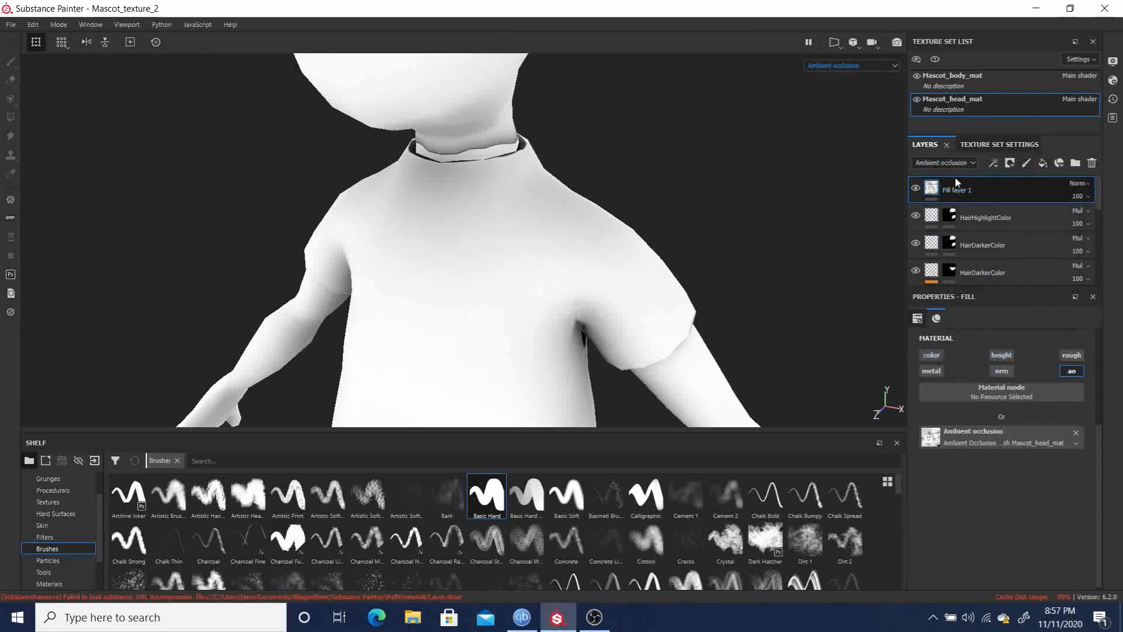
Switch the viewport from the ambient occlusion mesh map to the single ambient occlusion channel.
{"action": "left_click", "coordinate": [855, 65]}
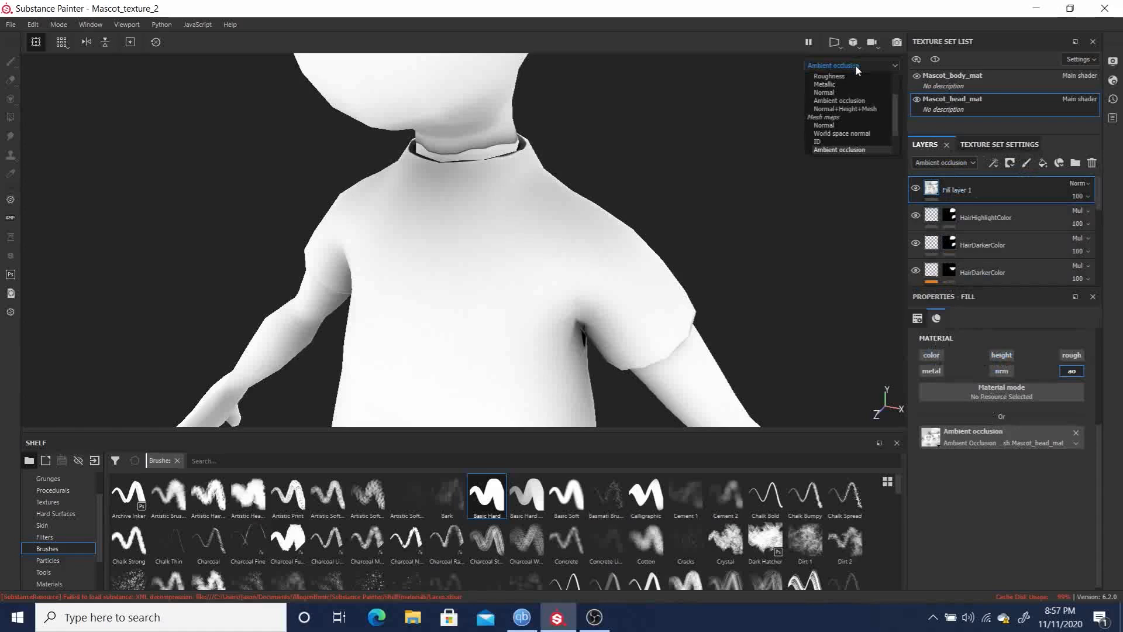
{"action": "left_click", "coordinate": [853, 102]}
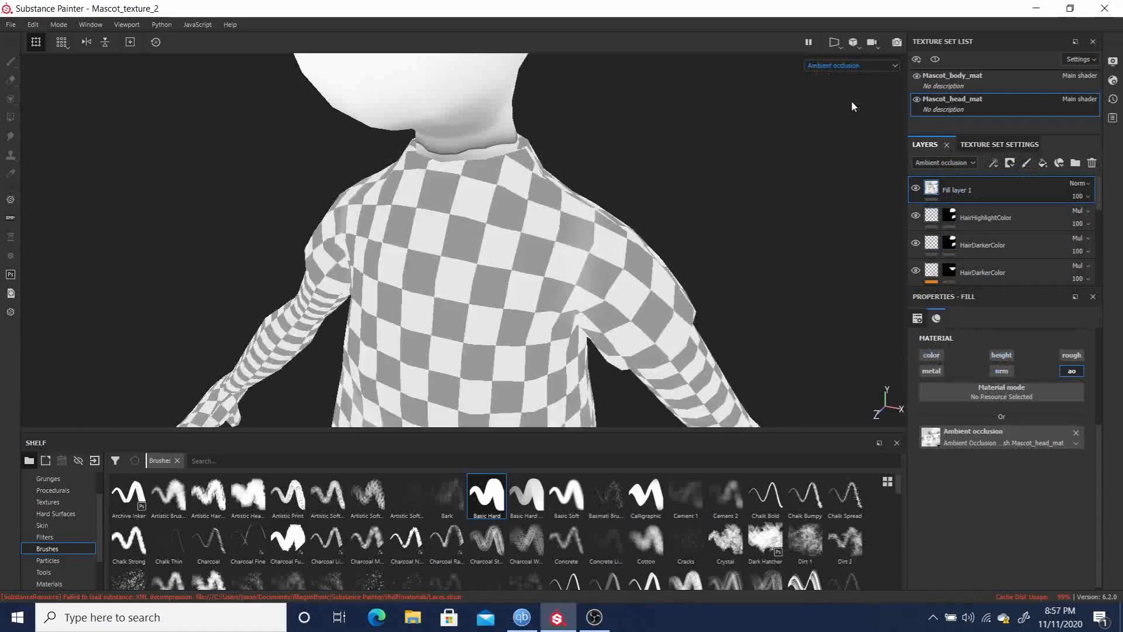
{"action": "left_click_drag", "start_coordinate": [439, 203], "coordinate": [509, 178], "text": "alt"}
{"action": "right_click_drag", "start_coordinate": [509, 177], "coordinate": [520, 217], "text": "alt"}
{"action": "middle_click_drag", "start_coordinate": [559, 131], "coordinate": [563, 164], "text": "alt"}
{"action": "left_click", "coordinate": [837, 65]}
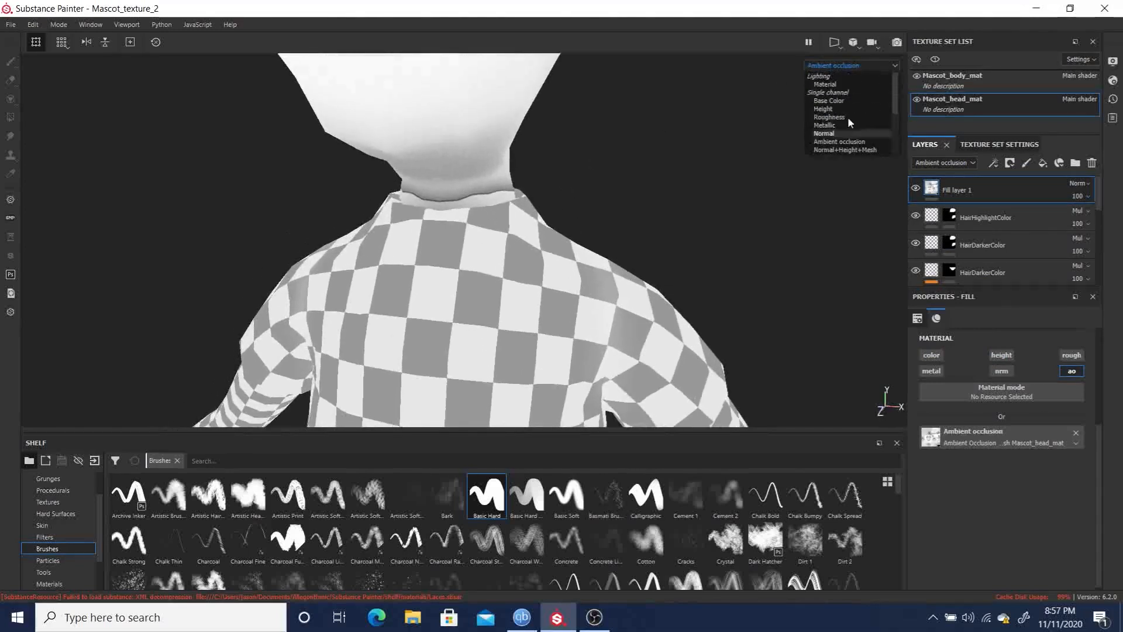
{"action": "scroll", "coordinate": [854, 123], "scroll_direction": "down", "scroll_amount": 1}
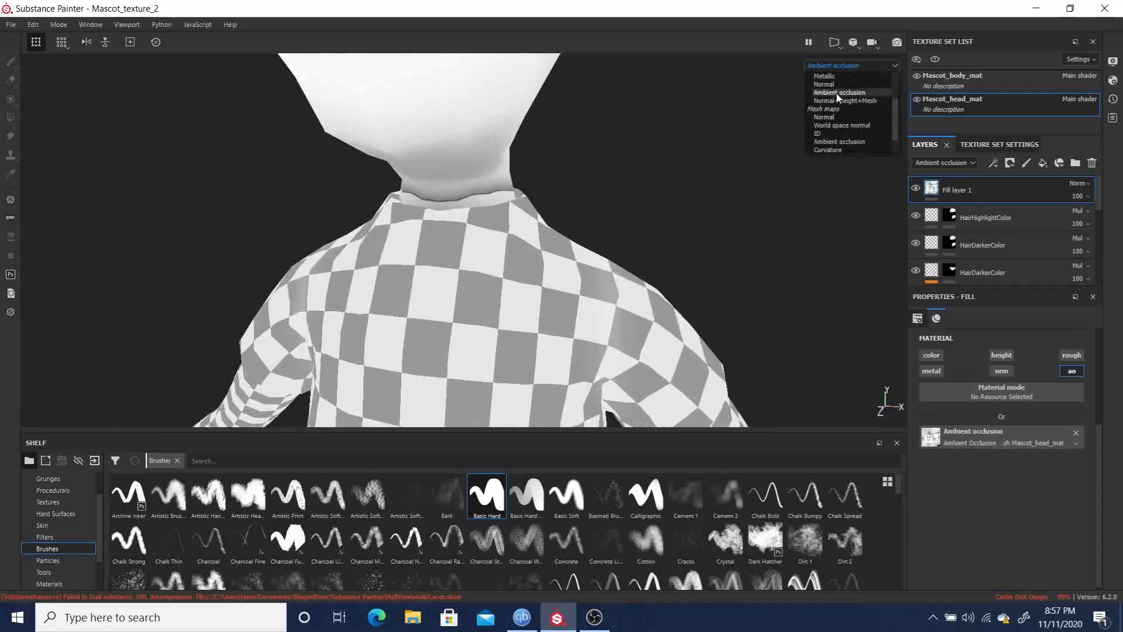
{"action": "left_click", "coordinate": [754, 159]}
Examine the head's ambient occlusion channel from the front and back, especially the dark edge at the base of the neck.
{"action": "left_click_drag", "start_coordinate": [764, 258], "coordinate": [614, 252], "text": "alt"}
{"action": "left_click_drag", "start_coordinate": [564, 212], "coordinate": [593, 201], "text": "alt"}
{"action": "middle_click_drag", "start_coordinate": [593, 201], "coordinate": [603, 290], "text": "alt"}
{"action": "right_click_drag", "start_coordinate": [561, 204], "coordinate": [526, 206], "text": "alt"}
{"action": "right_click_drag", "start_coordinate": [694, 158], "coordinate": [609, 166], "text": "alt"}
{"action": "left_click_drag", "start_coordinate": [576, 180], "coordinate": [564, 243], "text": "alt"}
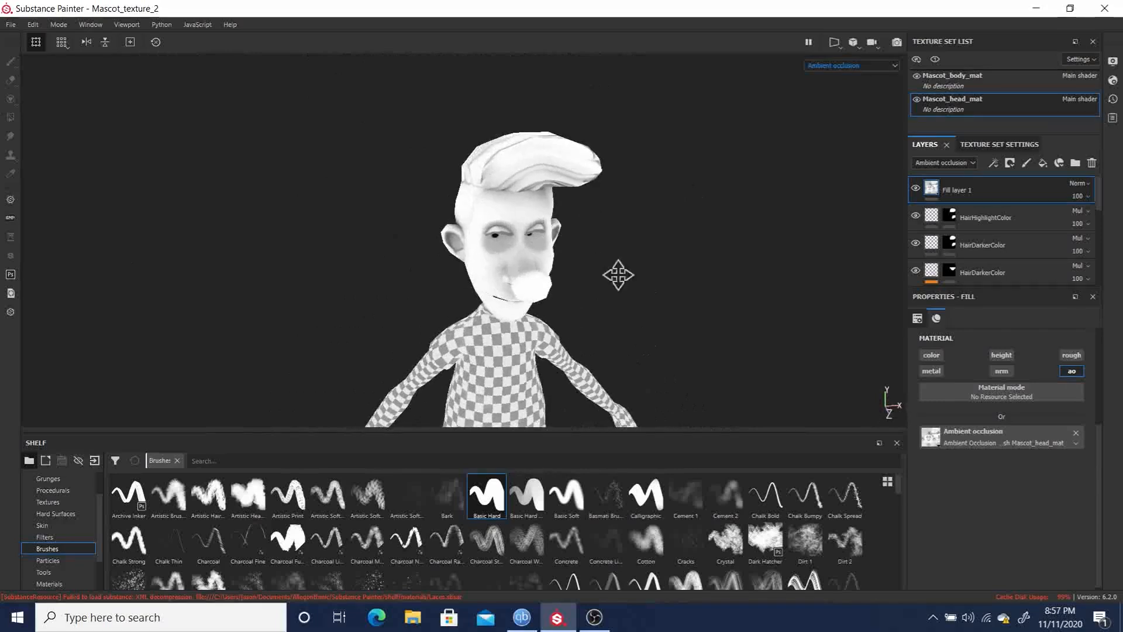
{"action": "middle_click_drag", "start_coordinate": [621, 276], "coordinate": [602, 111], "text": "alt"}
{"action": "left_click_drag", "start_coordinate": [602, 111], "coordinate": [497, 131], "text": "alt"}
{"action": "mouse_move", "coordinate": [629, 381]}
{"action": "middle_mouse_down", "text": "alt"}
{"action": "mouse_move", "coordinate": [697, 222]}
{"action": "mouse_move", "coordinate": [662, 132]}
{"action": "mouse_move", "coordinate": [655, 351]}
{"action": "middle_mouse_up", "text": "alt"}
{"action": "middle_click_drag", "start_coordinate": [657, 158], "coordinate": [660, 222], "text": "alt"}
{"action": "right_click_drag", "start_coordinate": [638, 79], "coordinate": [732, 216], "text": "alt"}
{"action": "mouse_move", "coordinate": [646, 190]}
{"action": "middle_mouse_down", "text": "alt"}
{"action": "mouse_move", "coordinate": [681, 259]}
{"action": "mouse_move", "coordinate": [631, 222]}
{"action": "middle_mouse_up", "text": "alt"}
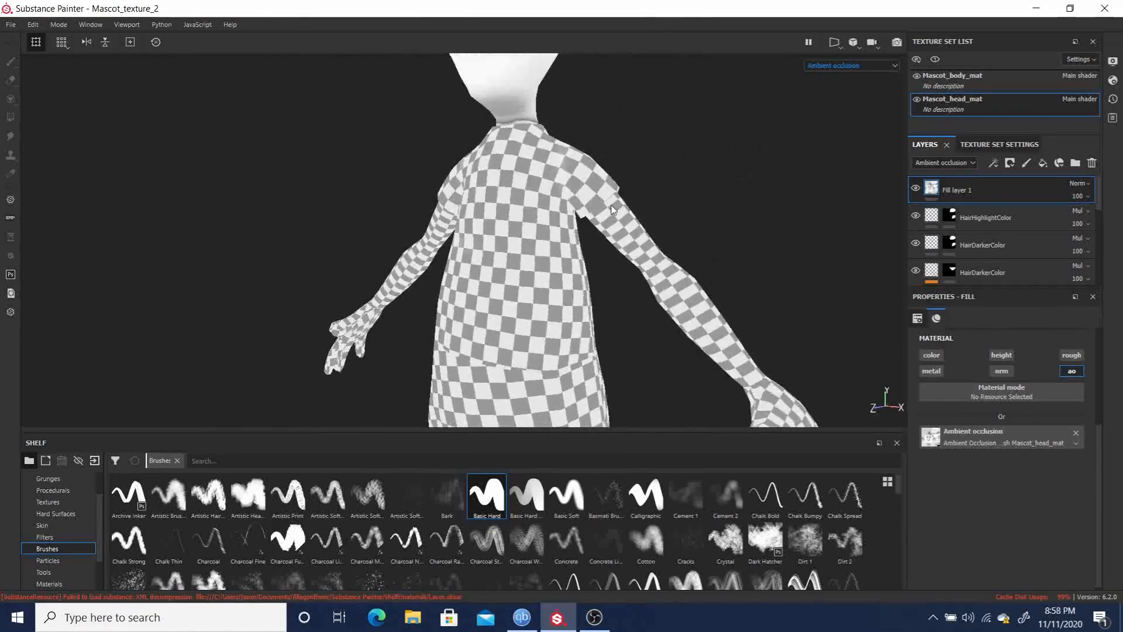
{"action": "middle_click_drag", "start_coordinate": [478, 141], "coordinate": [534, 199], "text": "alt"}
{"action": "right_click_drag", "start_coordinate": [481, 113], "coordinate": [556, 201], "text": "alt"}
{"action": "middle_click_drag", "start_coordinate": [556, 200], "coordinate": [713, 398], "text": "alt"}
{"action": "left_click_drag", "start_coordinate": [713, 397], "coordinate": [699, 313], "text": "alt"}
{"action": "right_click_drag", "start_coordinate": [699, 314], "coordinate": [812, 349], "text": "alt"}
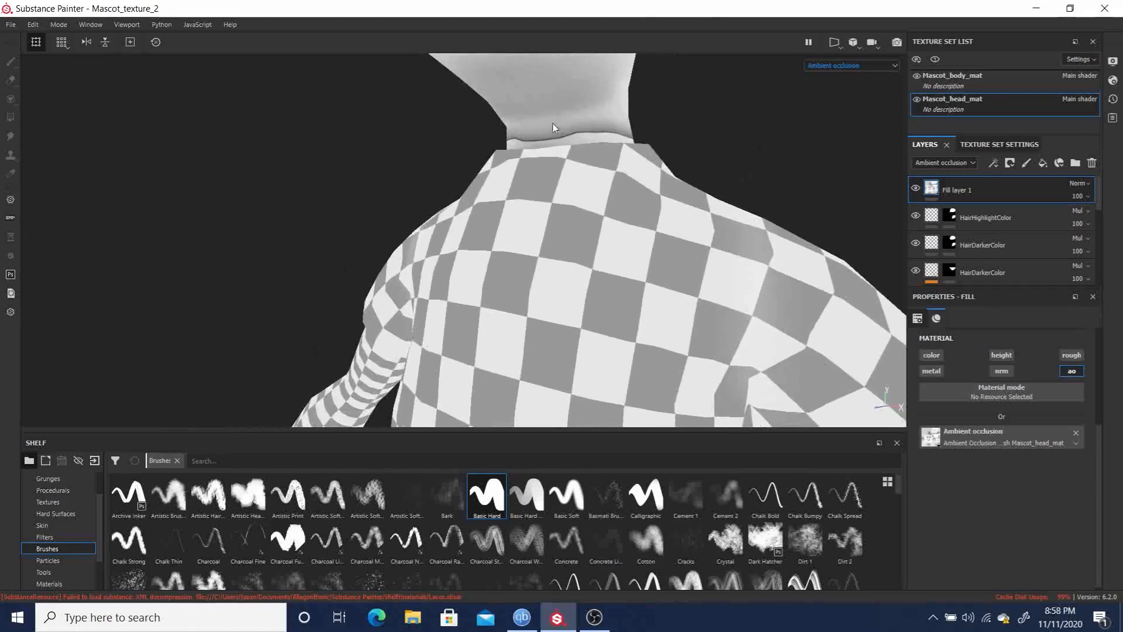
{"action": "left_click_drag", "start_coordinate": [632, 130], "coordinate": [615, 143], "text": "alt"}
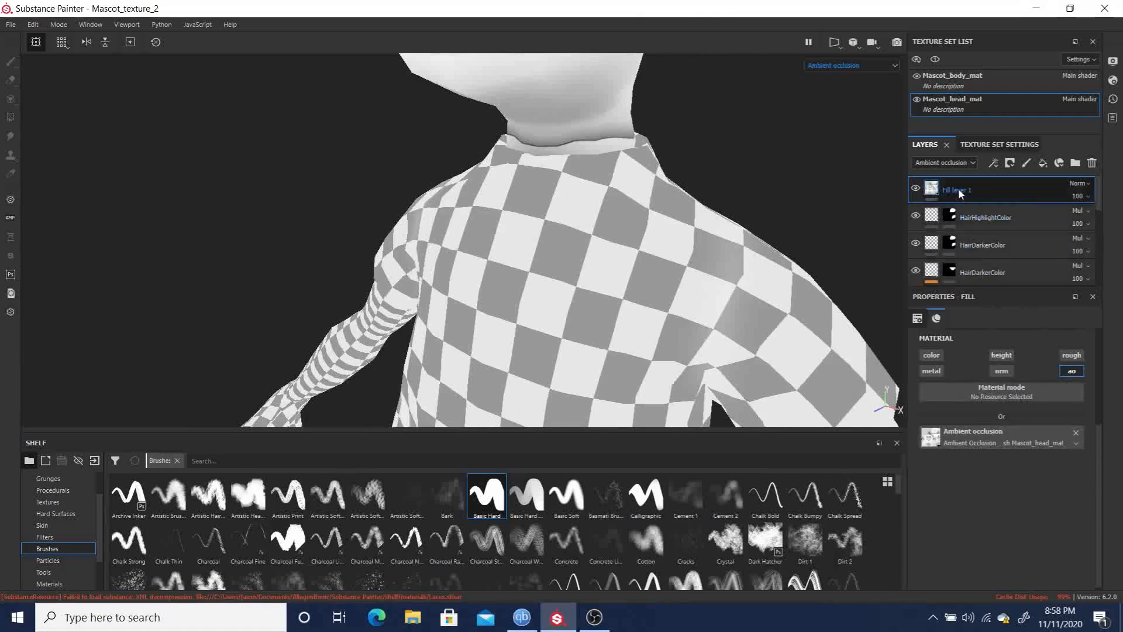
Add a paint layer above Fill layer 1 and set its ambient occlusion blending mode to Passthrough.
{"action": "left_click", "coordinate": [1027, 166]}
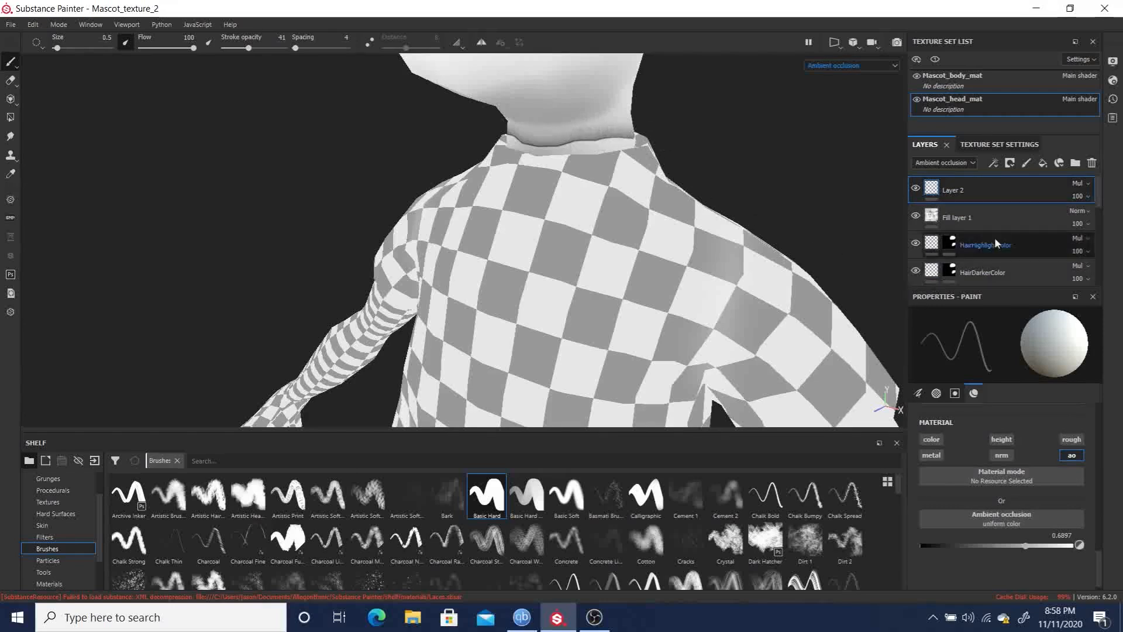
{"action": "left_click", "coordinate": [1088, 183]}
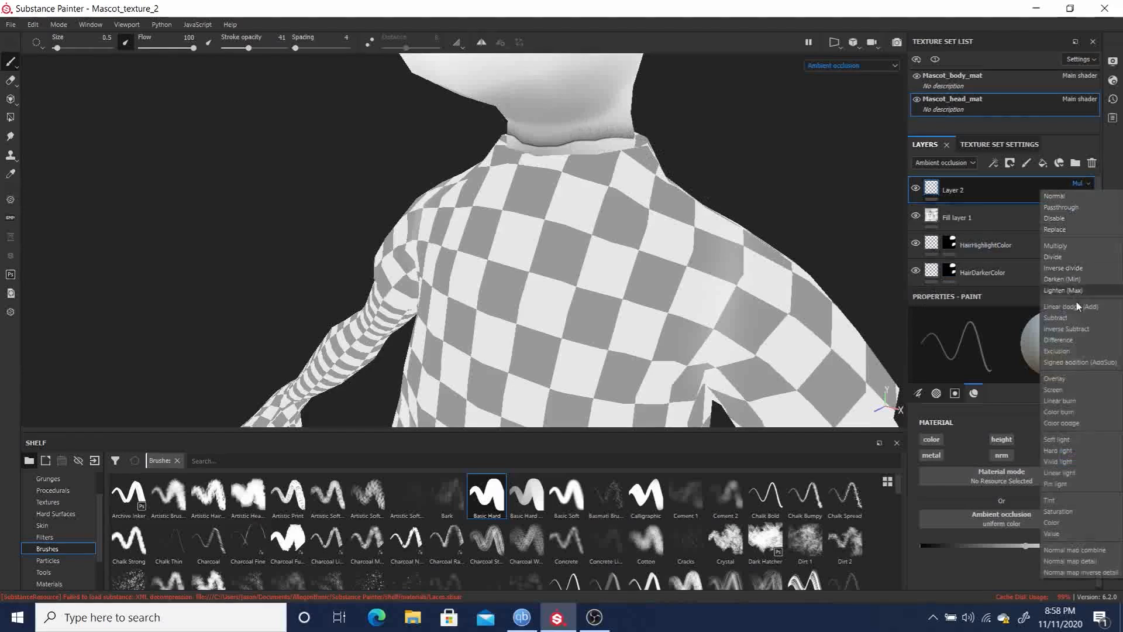
{"action": "left_click", "coordinate": [1068, 208]}
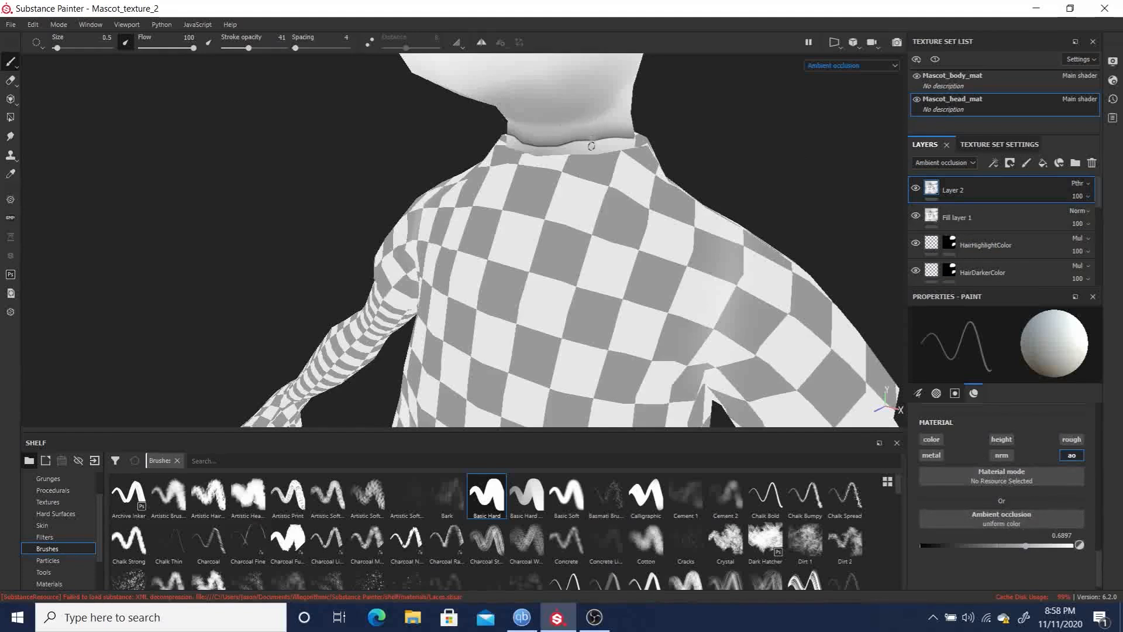
Smudge the dark ambient occlusion edge all around the base of the neck on Layer 2 with the Smudge tool.
{"action": "left_click", "coordinate": [12, 136]}
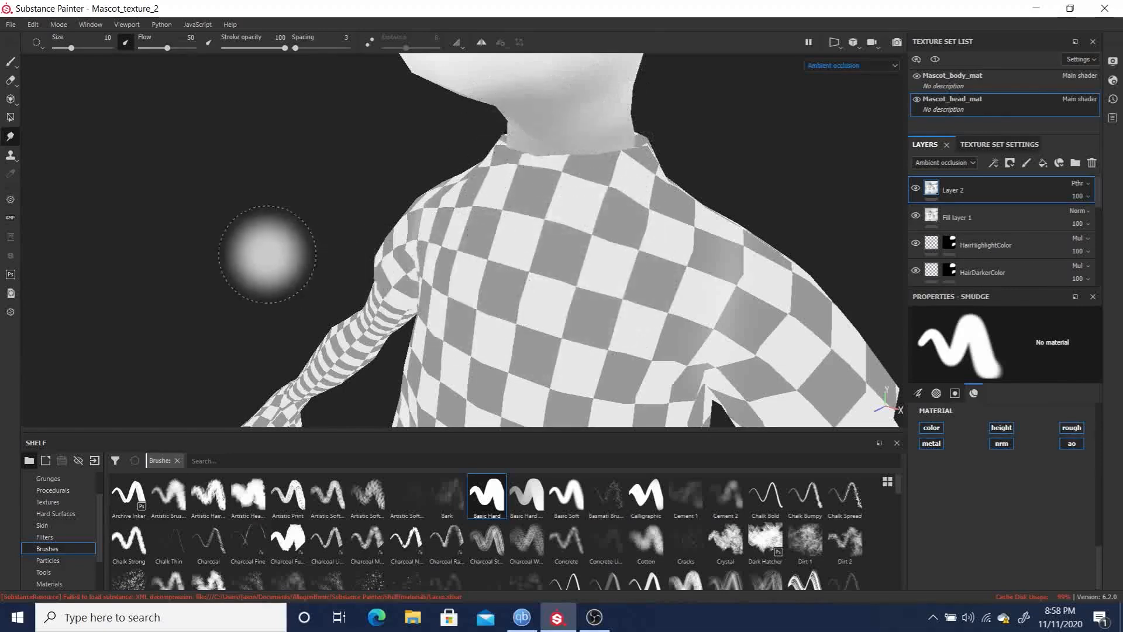
{"action": "mouse_move", "coordinate": [227, 234]}
{"action": "left_mouse_down", "text": "alt"}
{"action": "mouse_move", "coordinate": [366, 243]}
{"action": "mouse_move", "coordinate": [504, 231]}
{"action": "left_mouse_up", "text": "alt"}
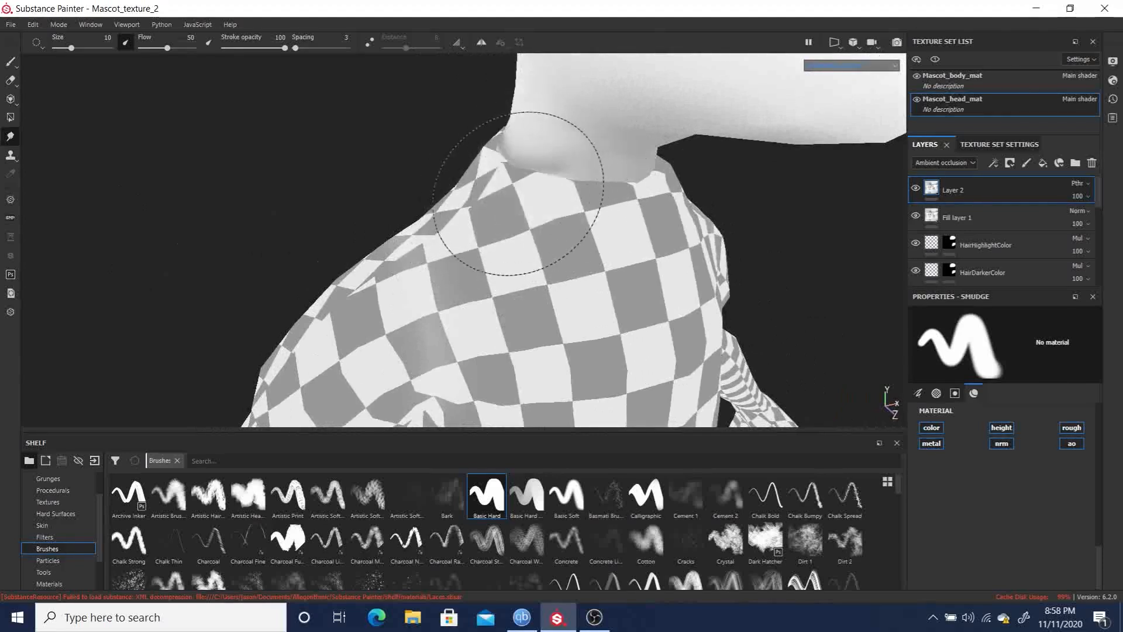
{"action": "mouse_move", "coordinate": [468, 239]}
{"action": "left_mouse_down", "text": "alt"}
{"action": "mouse_move", "coordinate": [542, 268]}
{"action": "mouse_move", "coordinate": [726, 246]}
{"action": "left_mouse_up", "text": "alt"}
{"action": "middle_click_drag", "start_coordinate": [474, 290], "coordinate": [579, 310], "text": "alt"}
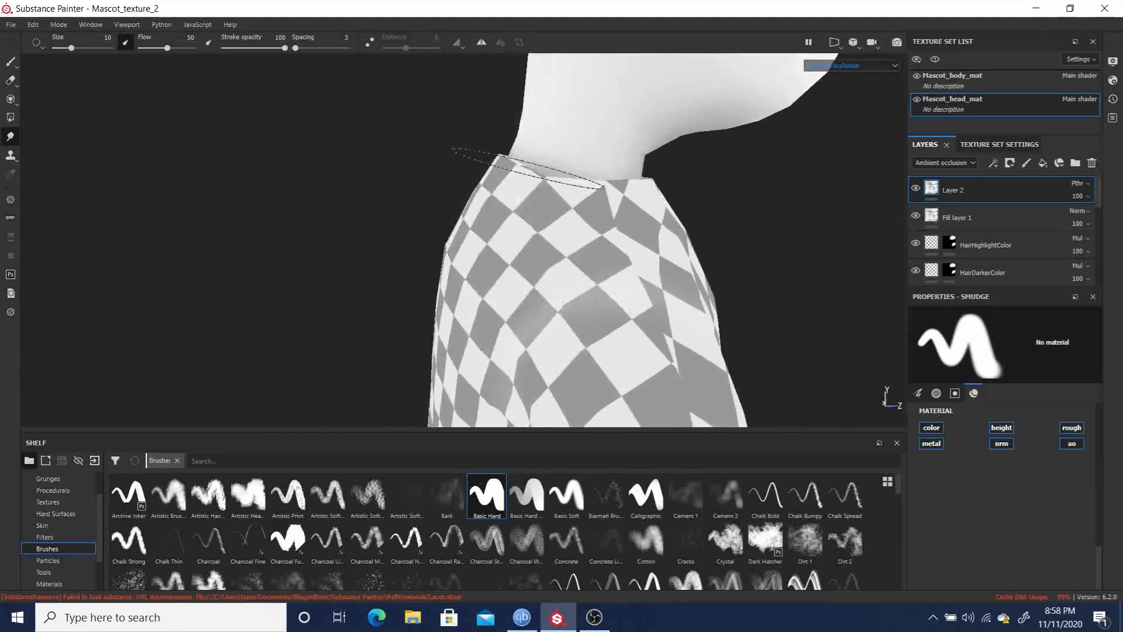
{"action": "left_click_drag", "start_coordinate": [401, 238], "coordinate": [476, 363], "text": "alt"}
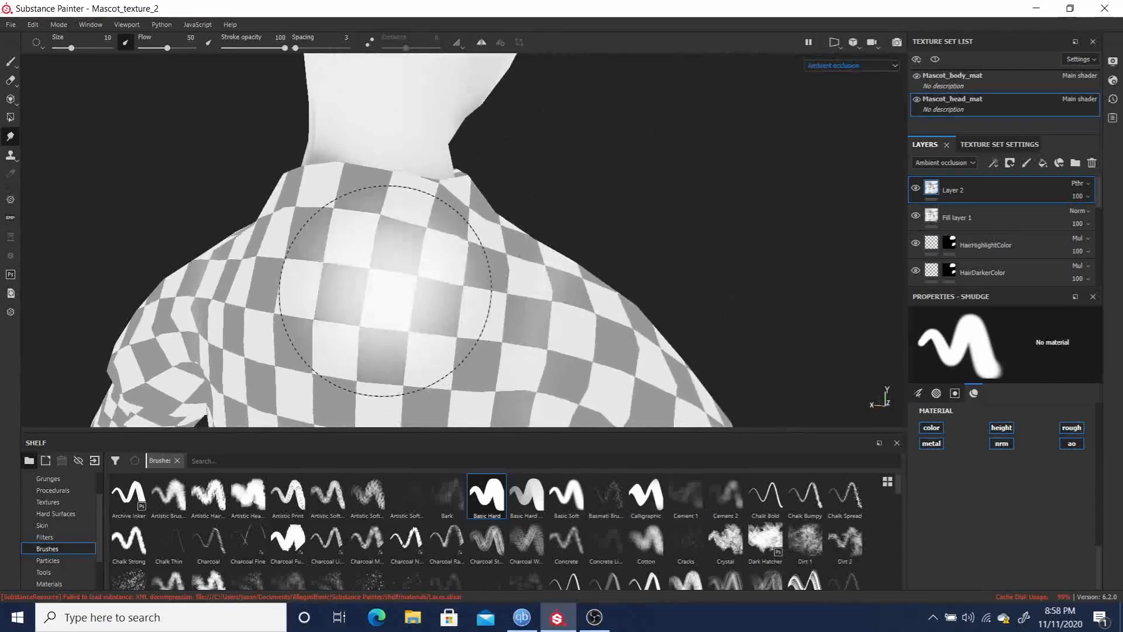
{"action": "scroll", "coordinate": [604, 319], "scroll_direction": "up", "scroll_amount": 2}
{"action": "mouse_move", "coordinate": [604, 319]}
{"action": "left_mouse_down", "text": "alt"}
{"action": "mouse_move", "coordinate": [669, 325]}
{"action": "mouse_move", "coordinate": [649, 305]}
{"action": "left_mouse_up", "text": "alt"}
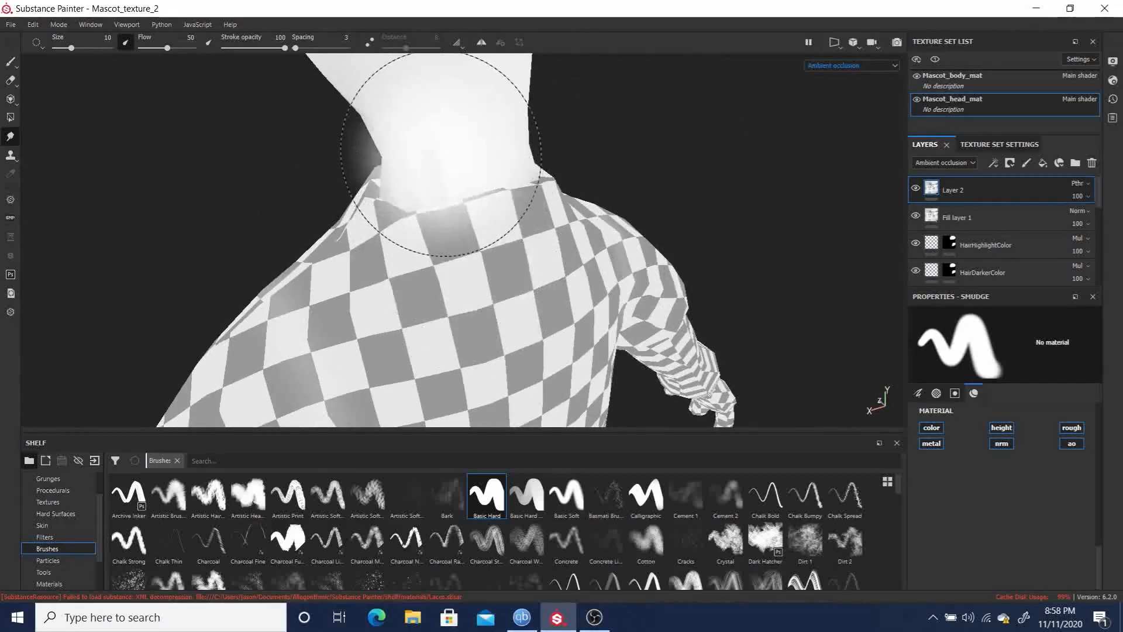
{"action": "mouse_move", "coordinate": [351, 295]}
{"action": "right_mouse_down", "text": "alt"}
{"action": "mouse_move", "coordinate": [37, 257]}
{"action": "mouse_move", "coordinate": [24, 269]}
{"action": "right_mouse_up", "text": "alt"}
{"action": "mouse_move", "coordinate": [374, 263]}
{"action": "left_mouse_down", "text": "alt"}
{"action": "mouse_move", "coordinate": [534, 290]}
{"action": "mouse_move", "coordinate": [591, 287]}
{"action": "left_mouse_up", "text": "alt"}
{"action": "right_click_drag", "start_coordinate": [576, 266], "coordinate": [459, 324], "text": "alt"}
{"action": "left_click_drag", "start_coordinate": [451, 331], "coordinate": [374, 350], "text": "alt"}
{"action": "right_click_drag", "start_coordinate": [263, 316], "coordinate": [8, 259], "text": "alt"}
{"action": "middle_click_drag", "start_coordinate": [631, 306], "coordinate": [601, 307], "text": "alt"}
{"action": "mouse_move", "coordinate": [601, 306]}
{"action": "left_mouse_down", "text": "alt"}
{"action": "mouse_move", "coordinate": [634, 288]}
{"action": "mouse_move", "coordinate": [538, 323]}
{"action": "mouse_move", "coordinate": [261, 293]}
{"action": "mouse_move", "coordinate": [47, 300]}
{"action": "mouse_move", "coordinate": [497, 311]}
{"action": "mouse_move", "coordinate": [288, 261]}
{"action": "mouse_move", "coordinate": [133, 286]}
{"action": "mouse_move", "coordinate": [272, 322]}
{"action": "mouse_move", "coordinate": [747, 293]}
{"action": "mouse_move", "coordinate": [556, 308]}
{"action": "mouse_move", "coordinate": [626, 313]}
{"action": "left_mouse_up", "text": "alt"}
{"action": "right_click_drag", "start_coordinate": [627, 314], "coordinate": [552, 335], "text": "alt"}
{"action": "scroll", "coordinate": [552, 335], "scroll_direction": "down", "scroll_amount": 5}
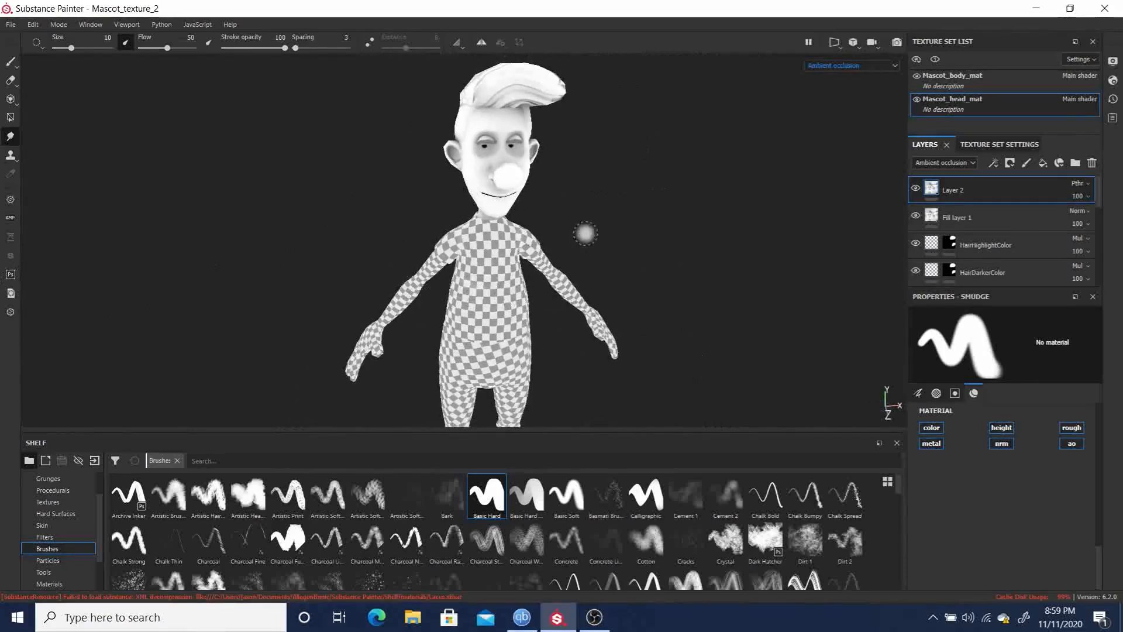
Lower Layer 2's ambient occlusion opacity to compare the neck without the smudging, and restore it to 100.
{"action": "left_click", "coordinate": [1082, 195]}
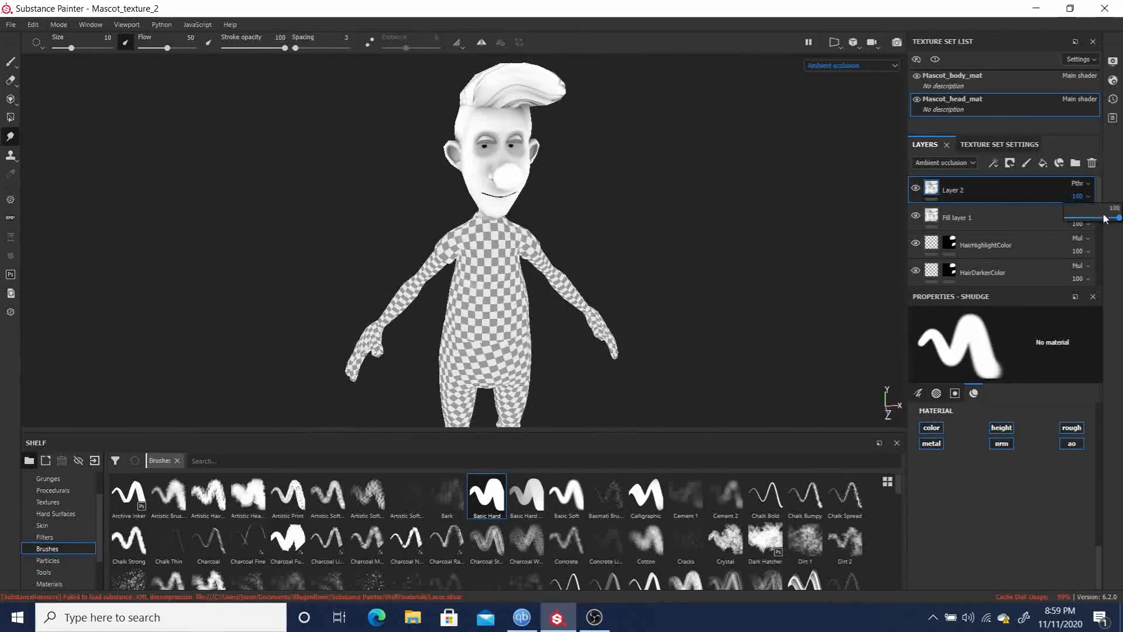
{"action": "left_click_drag", "start_coordinate": [1102, 218], "coordinate": [1098, 223]}
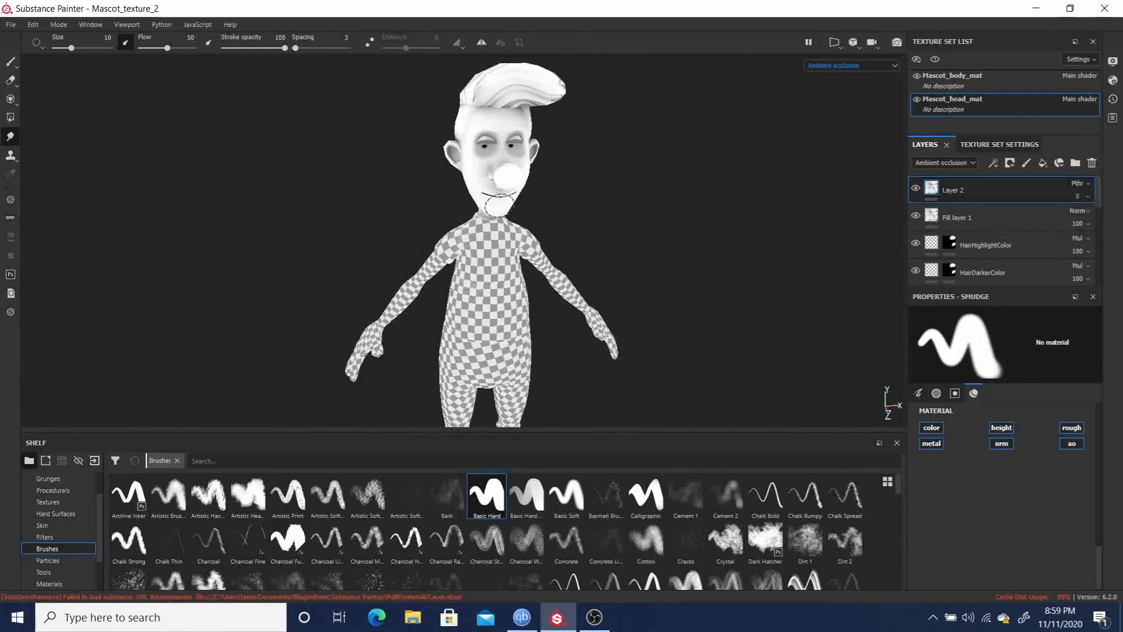
{"action": "scroll", "coordinate": [274, 206], "scroll_direction": "up", "scroll_amount": 5}
{"action": "left_click_drag", "start_coordinate": [274, 206], "coordinate": [151, 210], "text": "alt"}
{"action": "right_click_drag", "start_coordinate": [608, 275], "coordinate": [819, 351], "text": "alt"}
{"action": "left_click", "coordinate": [1088, 196]}
{"action": "mouse_move", "coordinate": [1102, 218]}
{"action": "left_mouse_down"}
{"action": "mouse_move", "coordinate": [1122, 218]}
{"action": "mouse_move", "coordinate": [1032, 221]}
{"action": "mouse_move", "coordinate": [1120, 218]}
{"action": "left_mouse_up"}
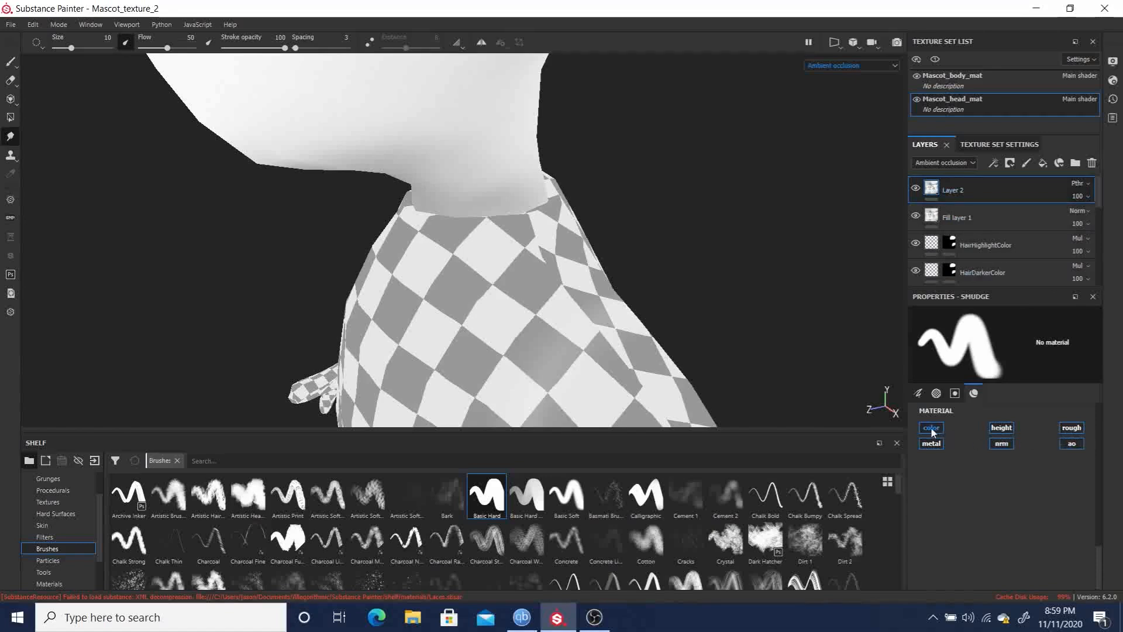
Restrict the Smudge tool to the ao channel only.
{"action": "left_click", "coordinate": [1071, 443]}
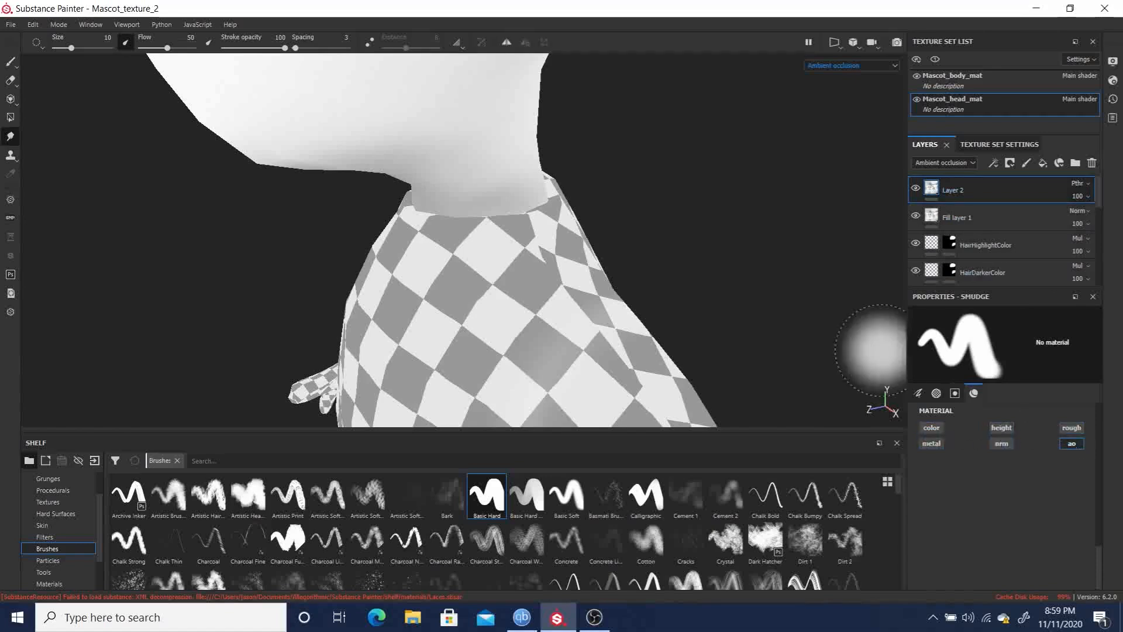
{"action": "left_click_drag", "start_coordinate": [565, 222], "coordinate": [720, 246], "text": "alt"}
{"action": "middle_click_drag", "start_coordinate": [720, 246], "coordinate": [571, 184], "text": "alt"}
{"action": "left_click_drag", "start_coordinate": [572, 184], "coordinate": [571, 269], "text": "alt"}
{"action": "right_click_drag", "start_coordinate": [571, 269], "coordinate": [619, 278], "text": "alt"}
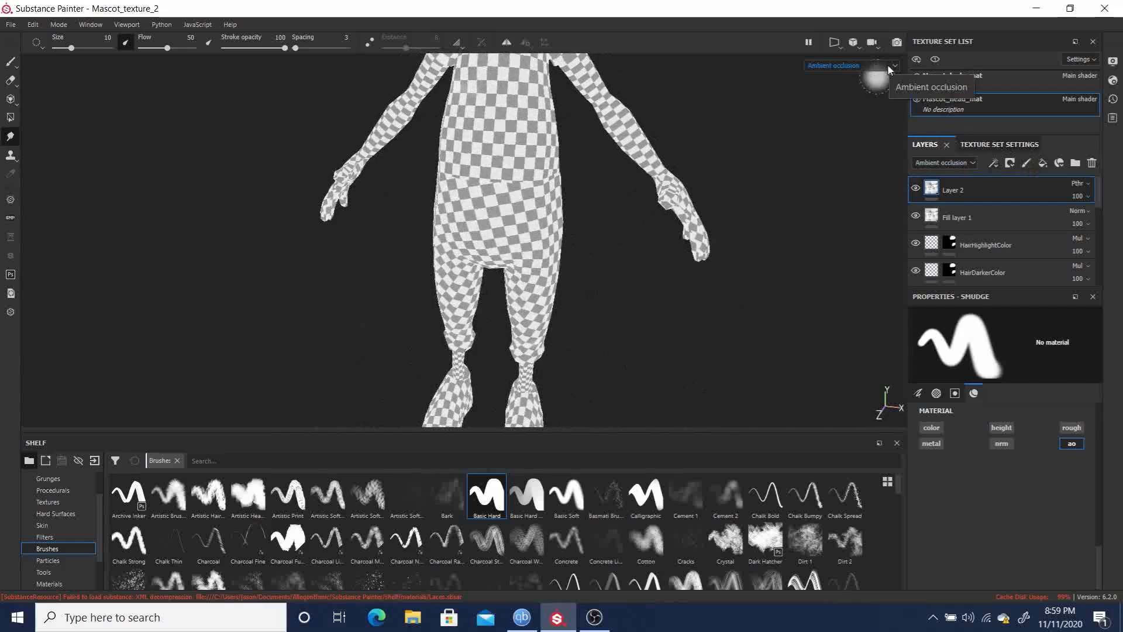
Display the full material and examine the neck and collar from several sides.
{"action": "key", "text": "m"}
{"action": "right_click_drag", "start_coordinate": [576, 252], "coordinate": [532, 243], "text": "alt"}
{"action": "middle_click_drag", "start_coordinate": [563, 139], "coordinate": [559, 219], "text": "alt"}
{"action": "left_click_drag", "start_coordinate": [515, 224], "coordinate": [394, 227], "text": "alt"}
{"action": "right_click_drag", "start_coordinate": [708, 301], "coordinate": [851, 184], "text": "alt"}
{"action": "middle_click_drag", "start_coordinate": [721, 179], "coordinate": [681, 422], "text": "alt"}
{"action": "right_click_drag", "start_coordinate": [409, 153], "coordinate": [876, 356], "text": "alt"}
{"action": "middle_click_drag", "start_coordinate": [468, 86], "coordinate": [625, 202], "text": "alt"}
{"action": "right_click_drag", "start_coordinate": [705, 310], "coordinate": [814, 283], "text": "alt"}
{"action": "left_click_drag", "start_coordinate": [609, 243], "coordinate": [523, 248], "text": "alt"}
{"action": "mouse_move", "coordinate": [422, 261]}
{"action": "left_mouse_down", "text": "alt"}
{"action": "mouse_move", "coordinate": [532, 273]}
{"action": "mouse_move", "coordinate": [691, 241]}
{"action": "left_mouse_up", "text": "alt"}
{"action": "middle_click_drag", "start_coordinate": [680, 231], "coordinate": [608, 202], "text": "alt"}
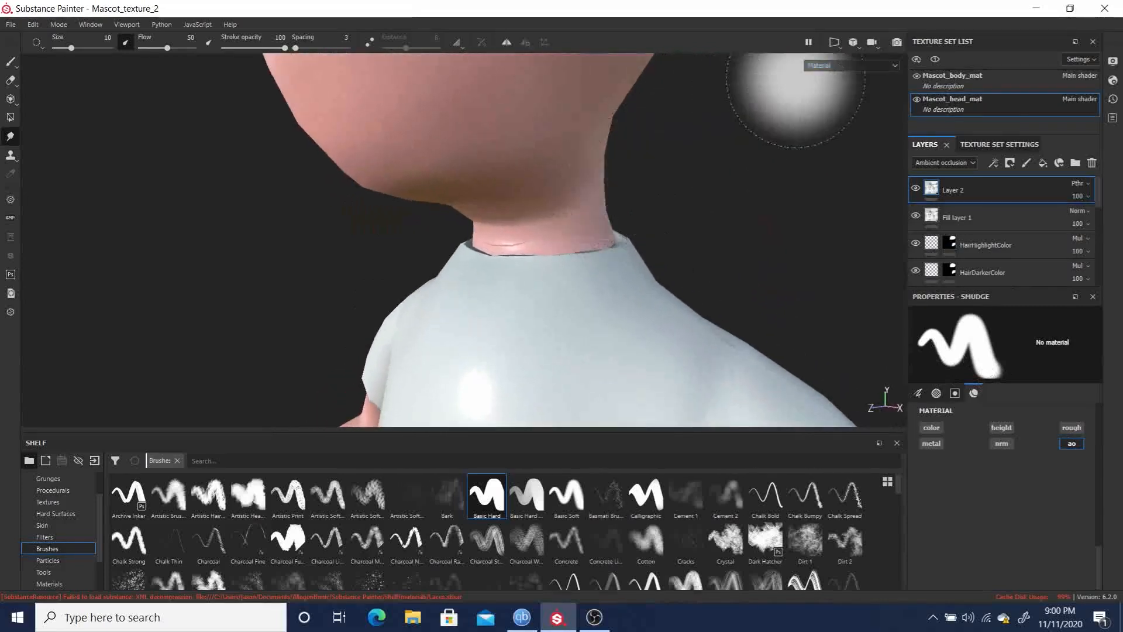
Inspect the neck in the Height and Metallic channels and in the Curvature mesh map.
{"action": "left_click", "coordinate": [852, 65]}
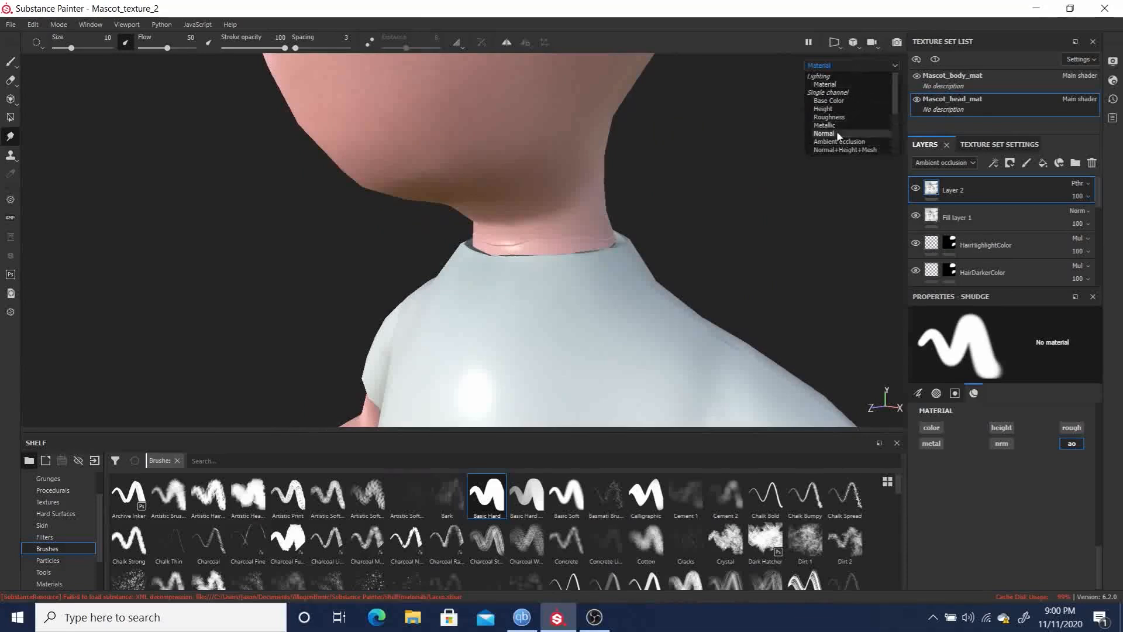
{"action": "left_click", "coordinate": [835, 110]}
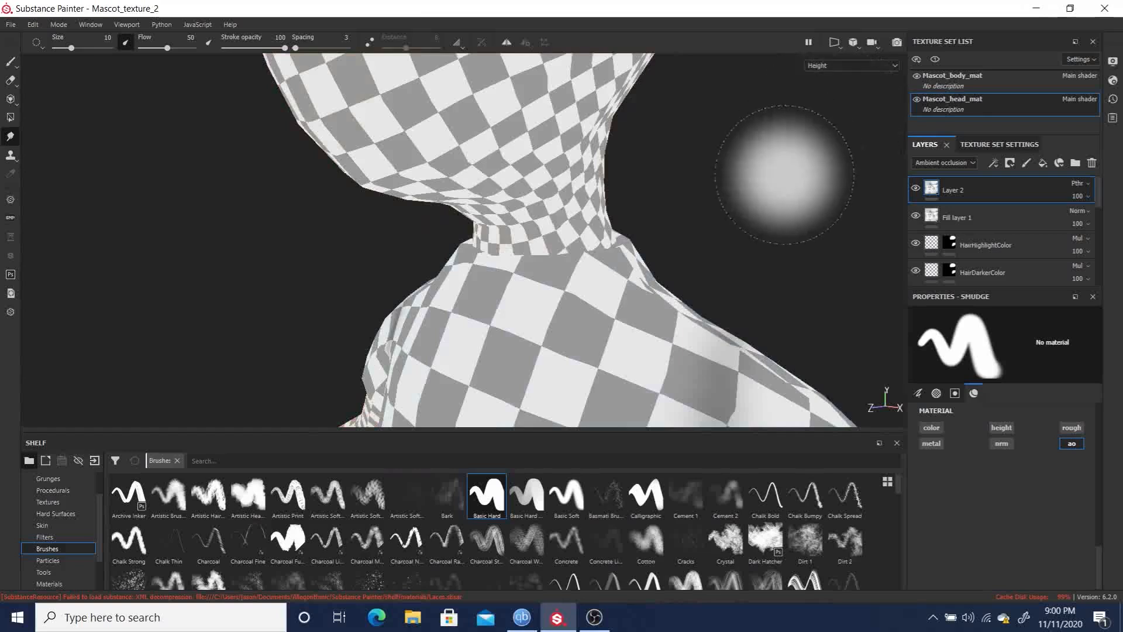
{"action": "left_click", "coordinate": [845, 66]}
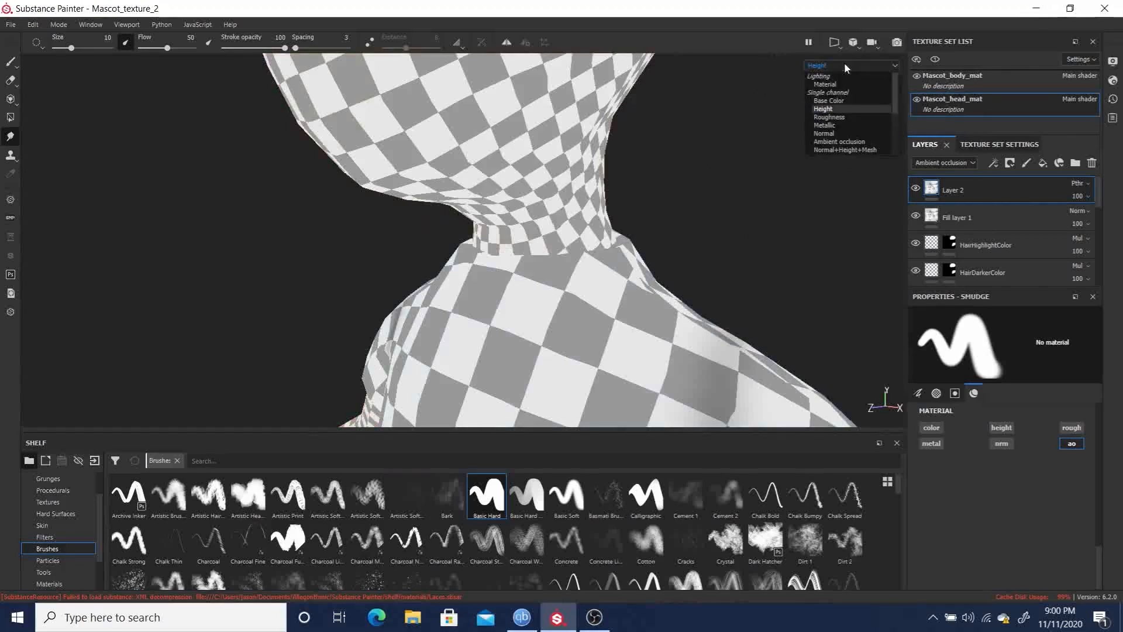
{"action": "left_click", "coordinate": [837, 125]}
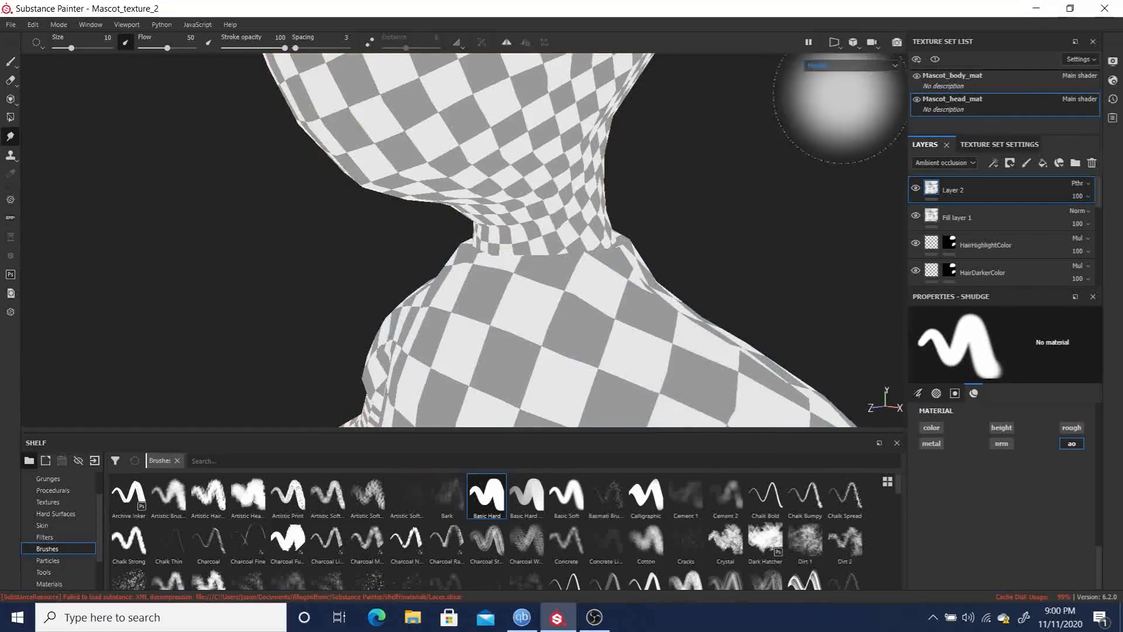
{"action": "left_click", "coordinate": [844, 67]}
{"action": "scroll", "coordinate": [840, 105], "scroll_direction": "down", "scroll_amount": 3}
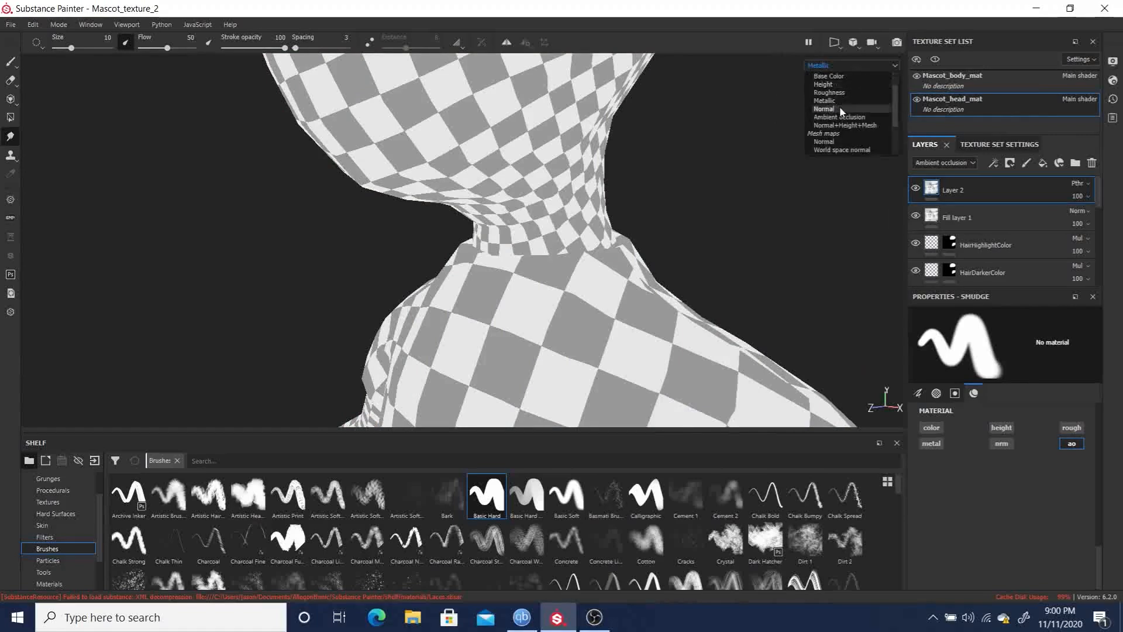
{"action": "left_click", "coordinate": [837, 125]}
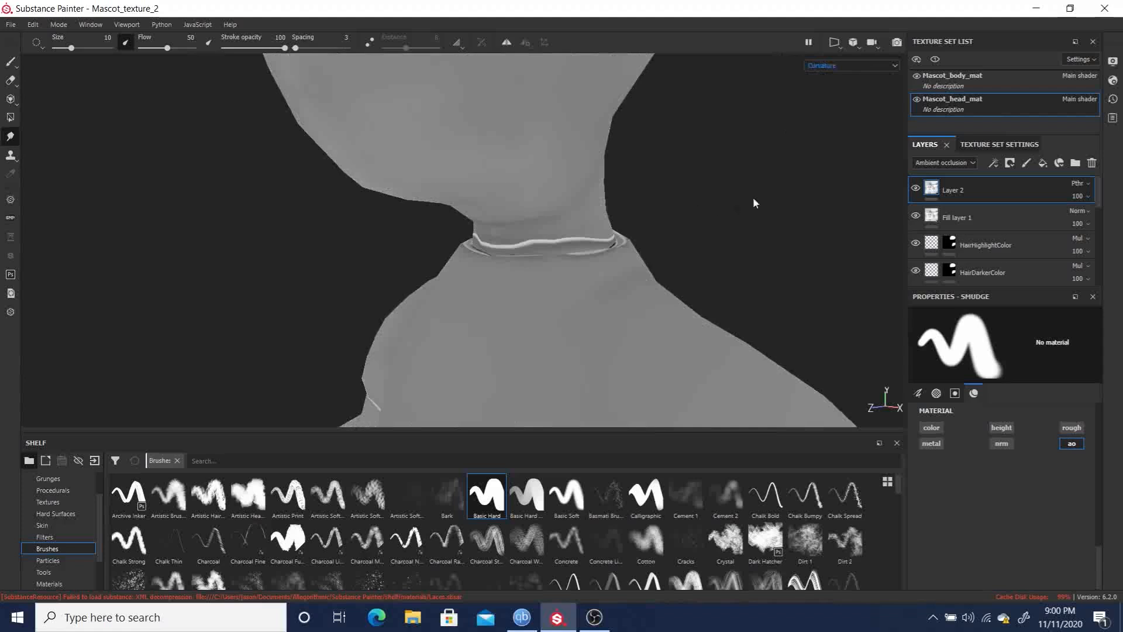
{"action": "left_click", "coordinate": [851, 67]}
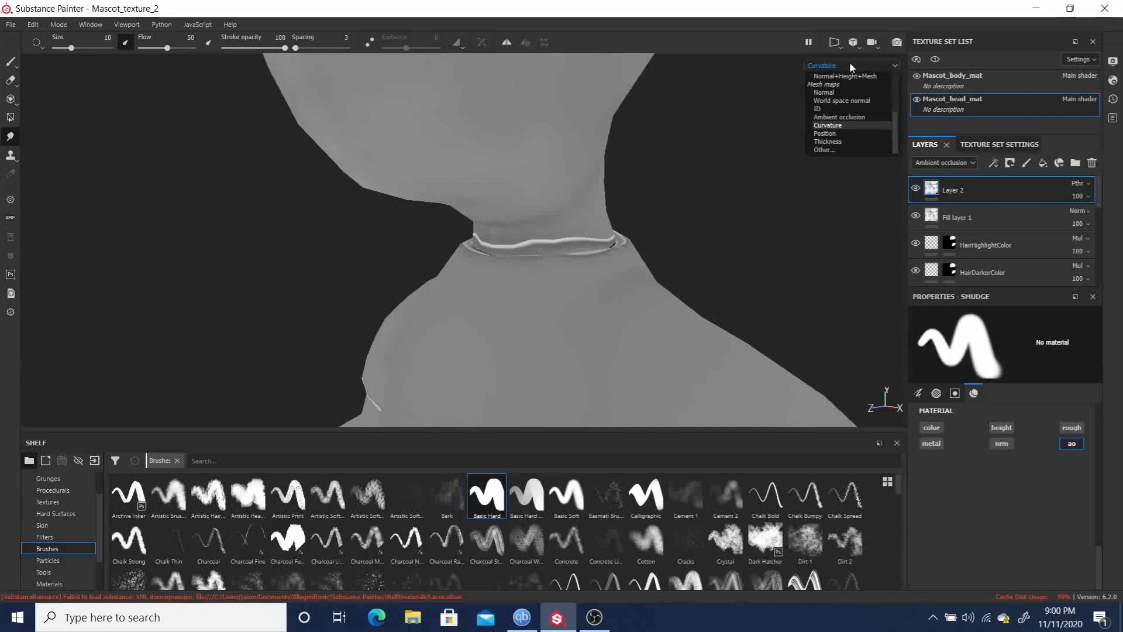
{"action": "left_click", "coordinate": [849, 61]}
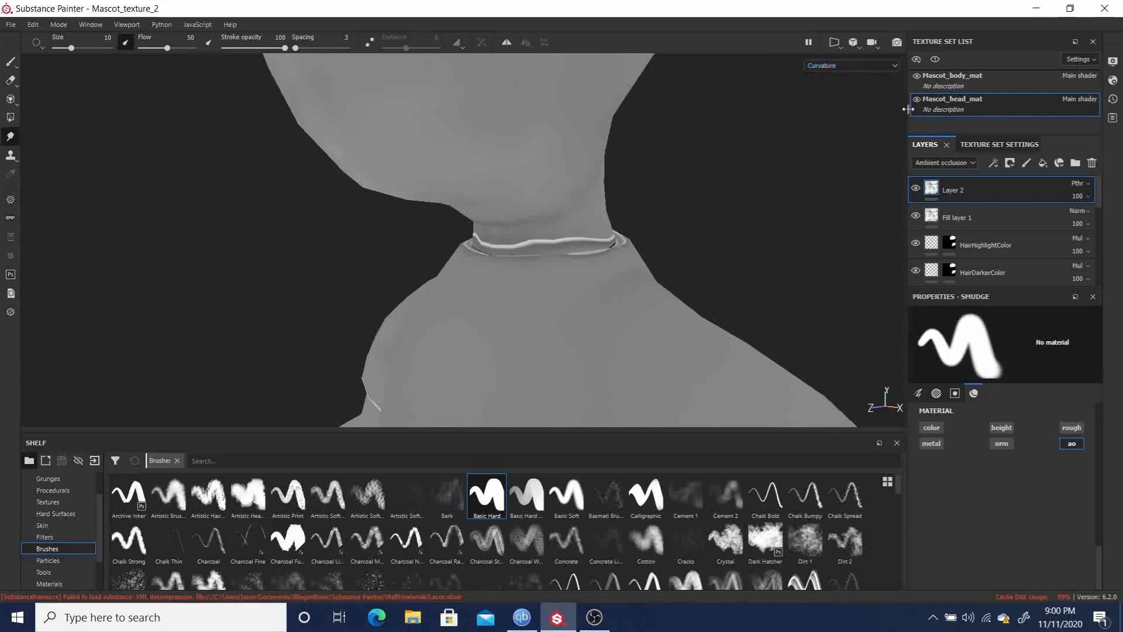
Review the channels that can be added to Mascot_head_mat and its normal and ambient occlusion mixing settings.
{"action": "left_click", "coordinate": [992, 146]}
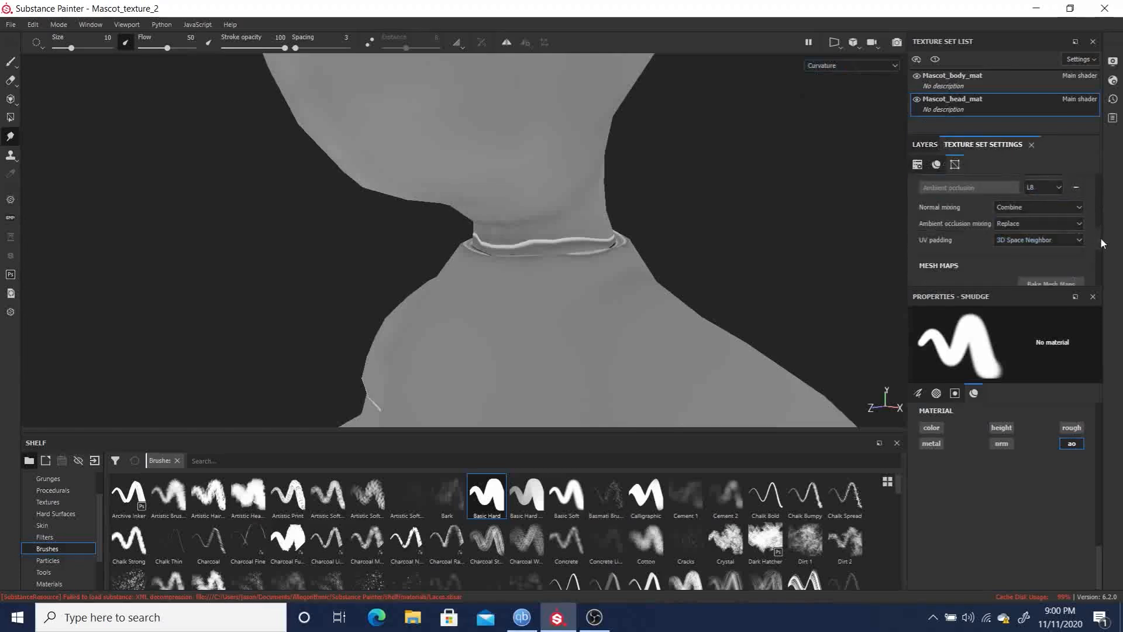
{"action": "left_click_drag", "start_coordinate": [1098, 231], "coordinate": [1099, 208]}
{"action": "left_click", "coordinate": [1076, 204]}
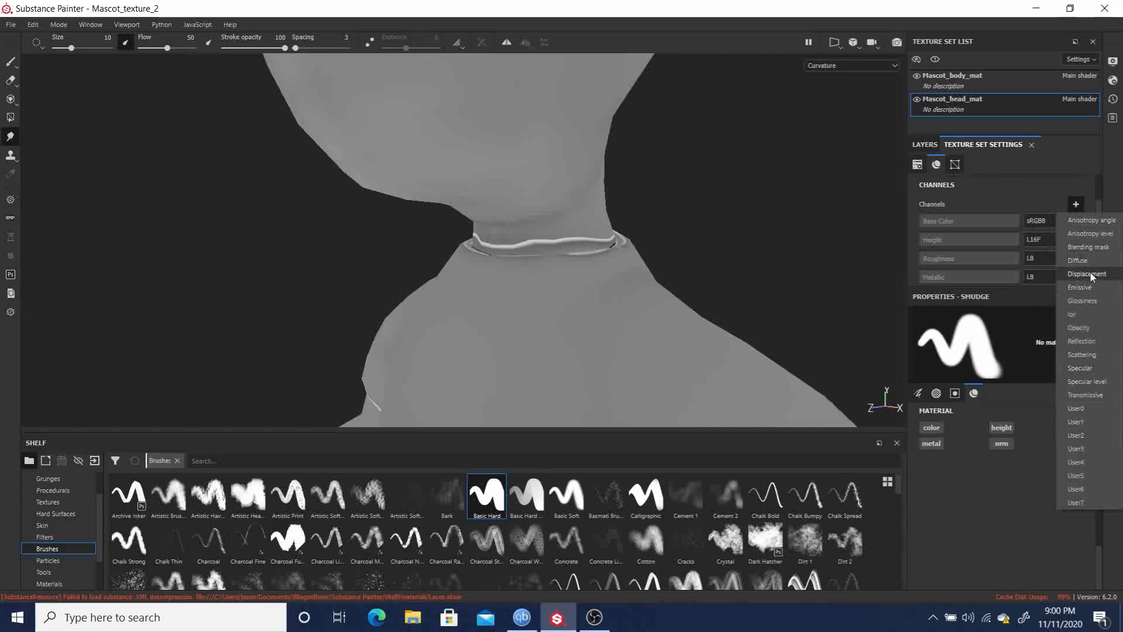
{"action": "left_click", "coordinate": [1030, 186]}
{"action": "scroll", "coordinate": [1047, 209], "scroll_direction": "down", "scroll_amount": 2}
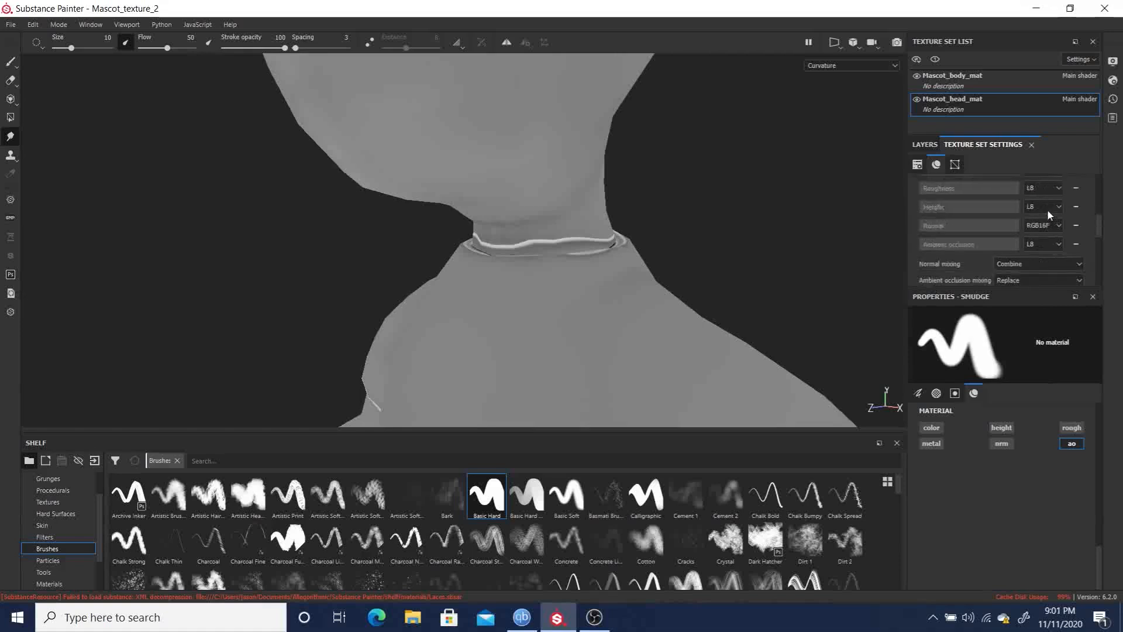
{"action": "scroll", "coordinate": [1047, 209], "scroll_direction": "down", "scroll_amount": 3}
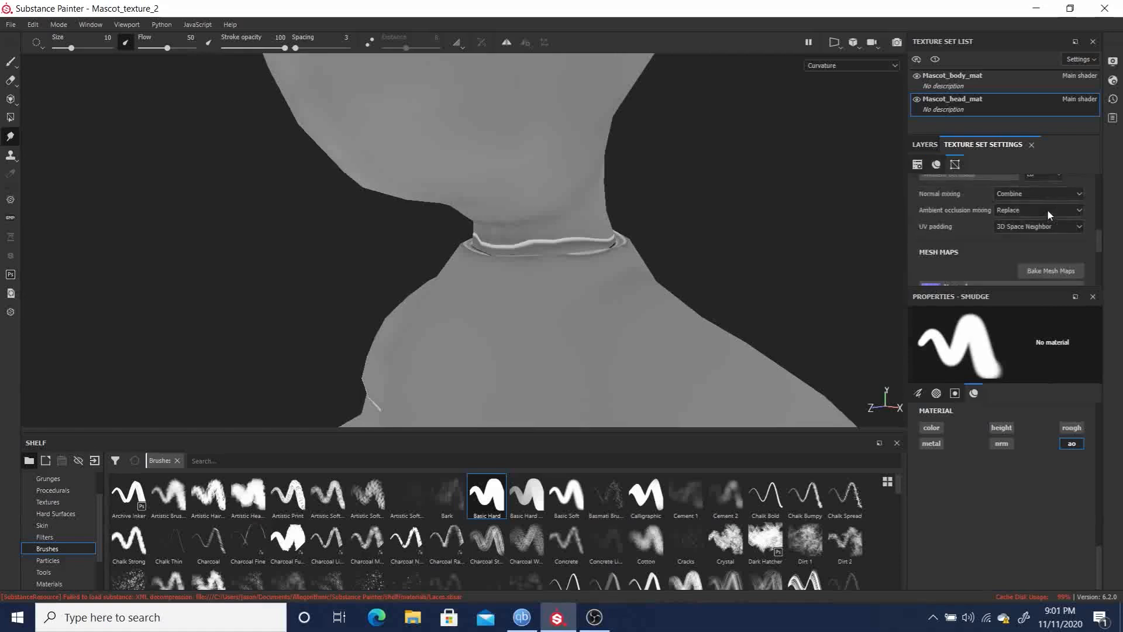
Add a Displacement channel to the Mascot_head_mat texture set.
{"action": "scroll", "coordinate": [1047, 209], "scroll_direction": "down", "scroll_amount": 5}
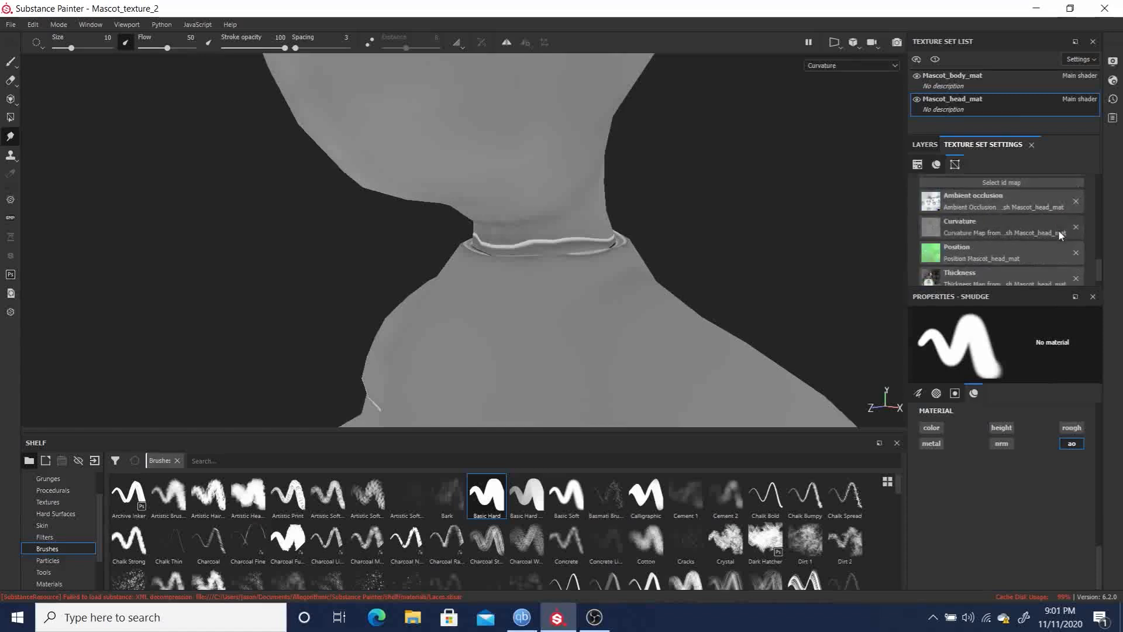
{"action": "scroll", "coordinate": [1059, 233], "scroll_direction": "up", "scroll_amount": 8}
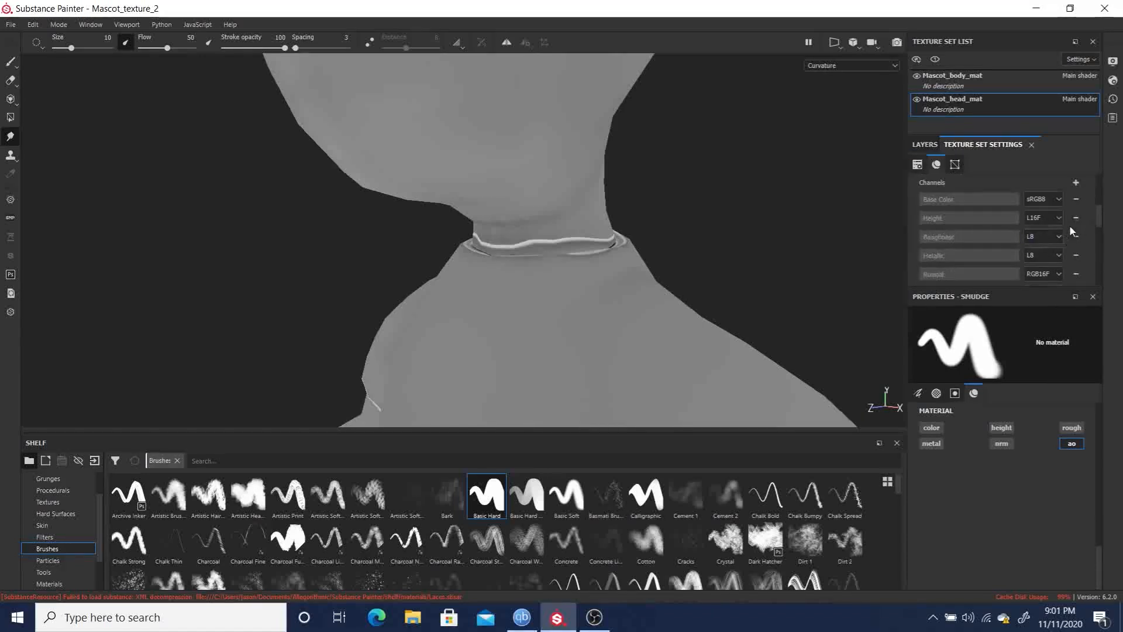
{"action": "left_click", "coordinate": [1075, 183]}
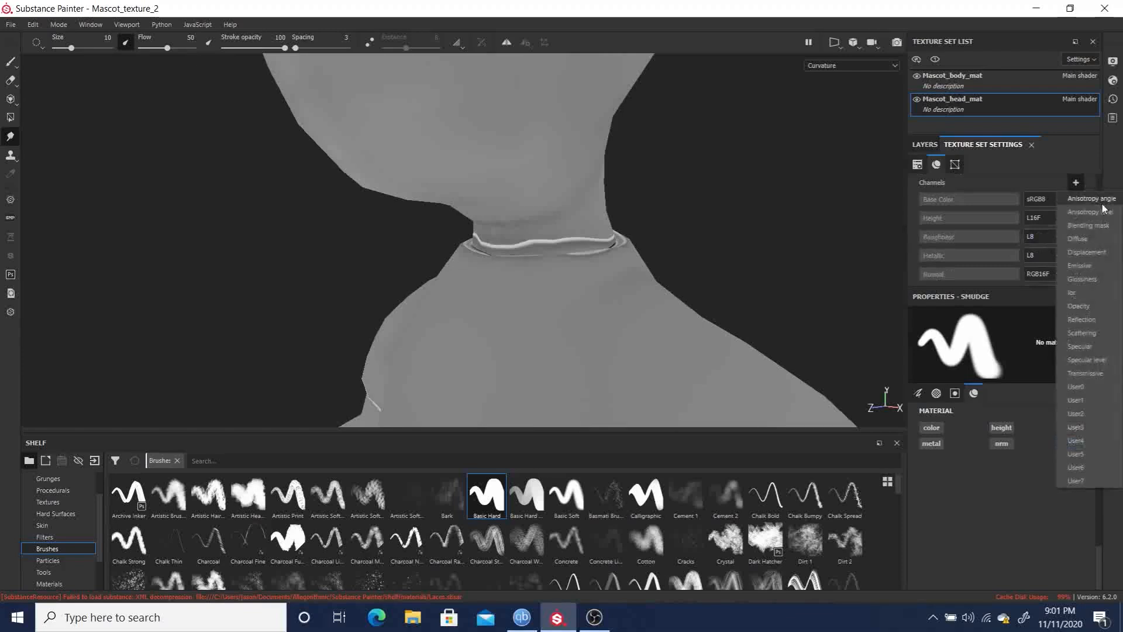
{"action": "left_click", "coordinate": [1094, 253]}
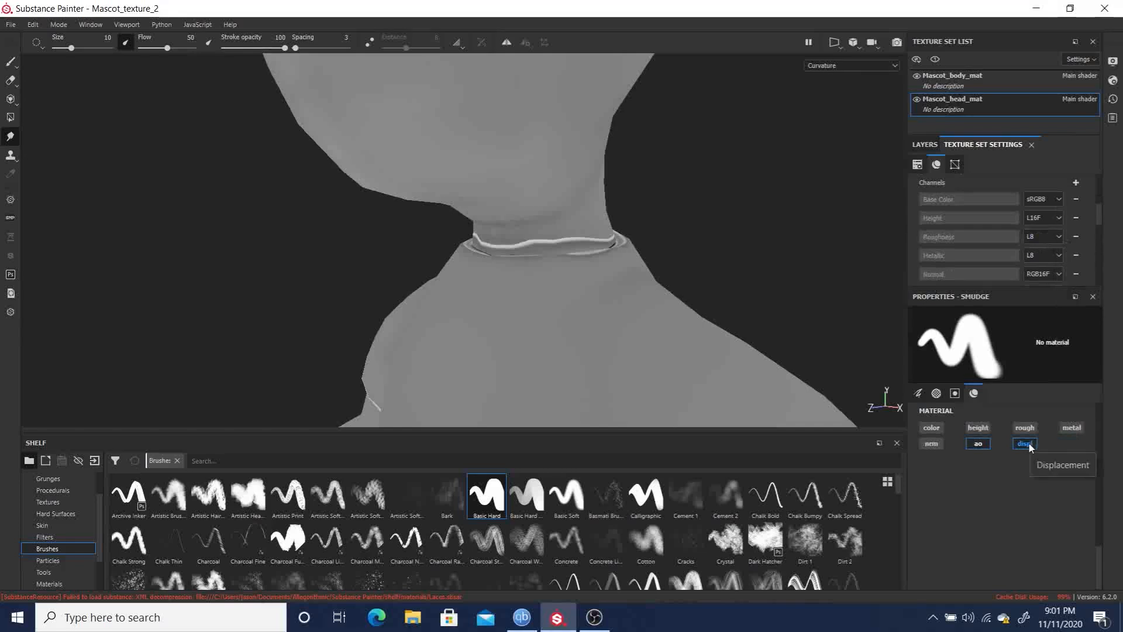
Isolate displacement and then ao for the Smudge tool, and remove the Displacement channel from Mascot_head_mat.
{"action": "left_click", "coordinate": [1029, 445], "text": "alt"}
{"action": "left_click", "coordinate": [985, 444], "text": "alt"}
{"action": "scroll", "coordinate": [1023, 251], "scroll_direction": "down", "scroll_amount": 3}
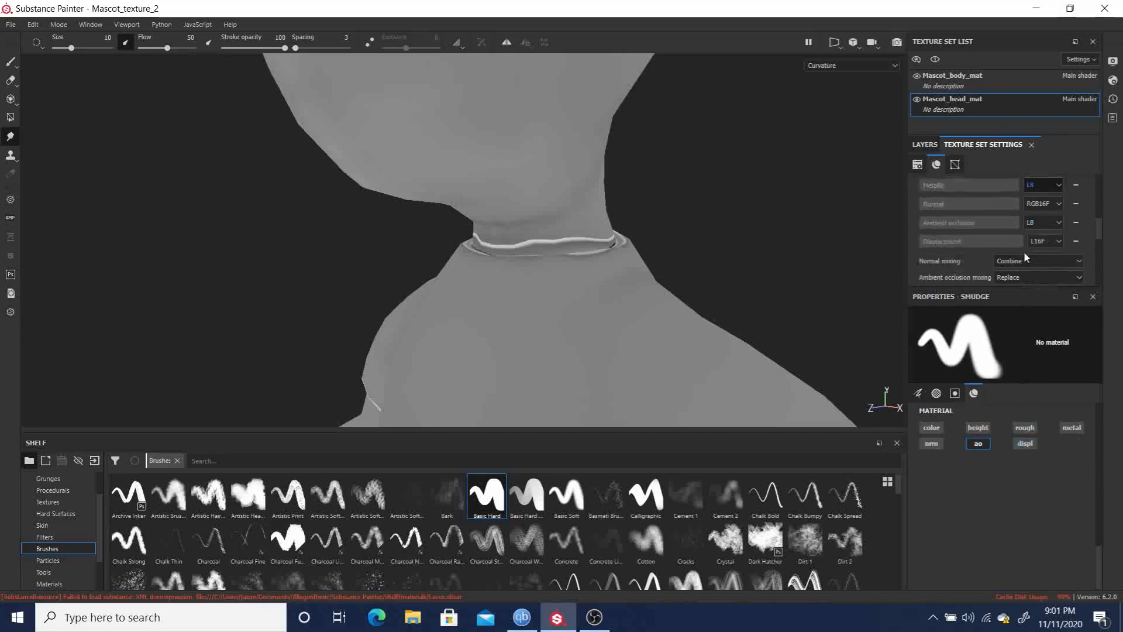
{"action": "left_click", "coordinate": [1077, 241]}
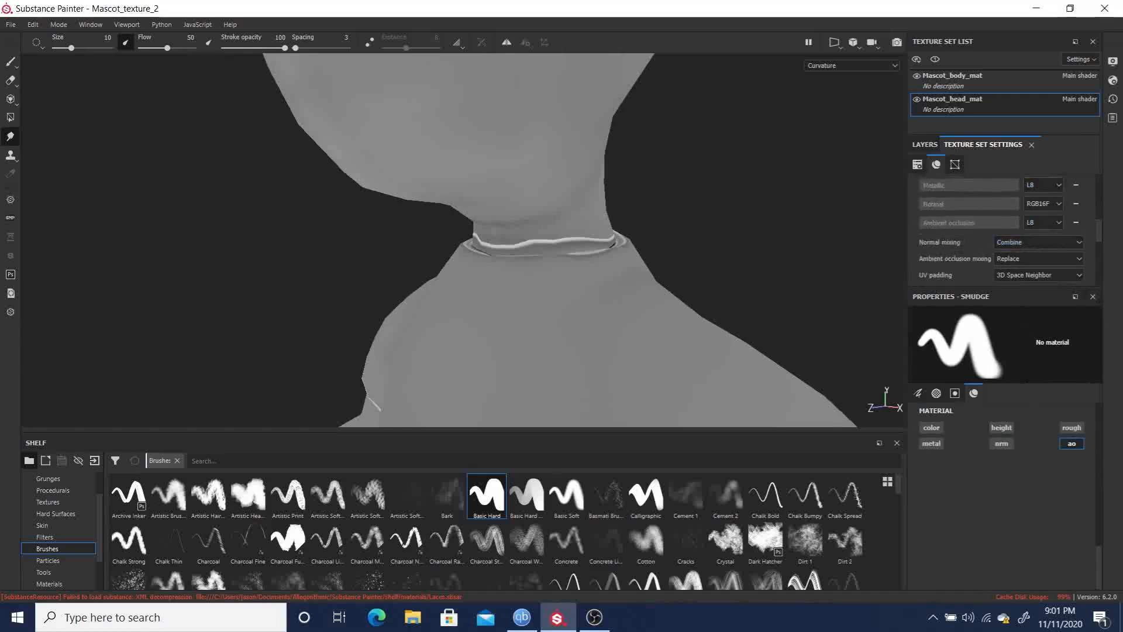